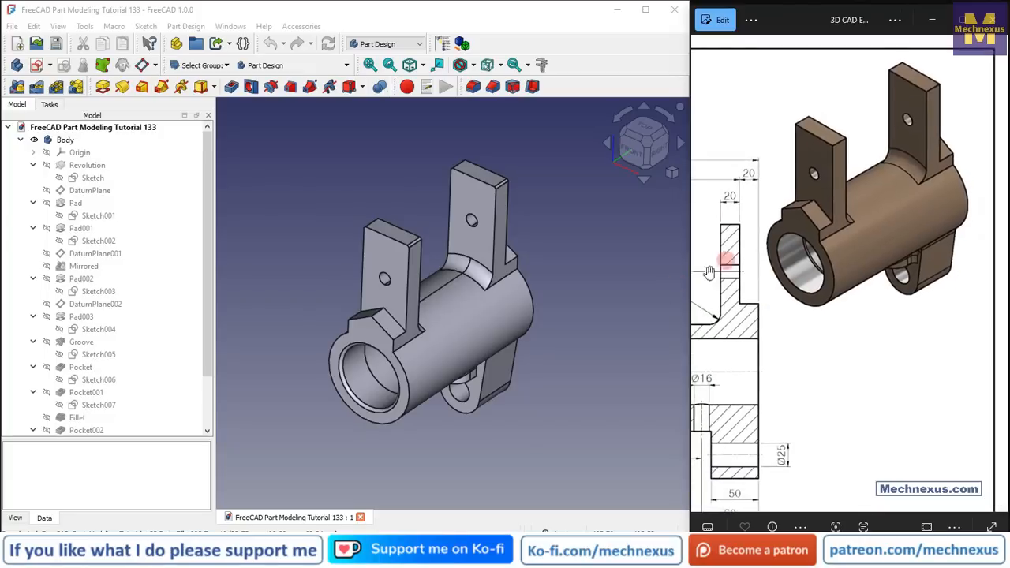
Step: Inspect the finished cylindrical bracket model and the dimensions on its reference drawing, exercise 185
{"action": "middle_click_drag", "start_coordinate": [552, 311], "coordinate": [532, 300]}
{"action": "scroll", "coordinate": [827, 367], "scroll_direction": "down", "scroll_amount": 5}
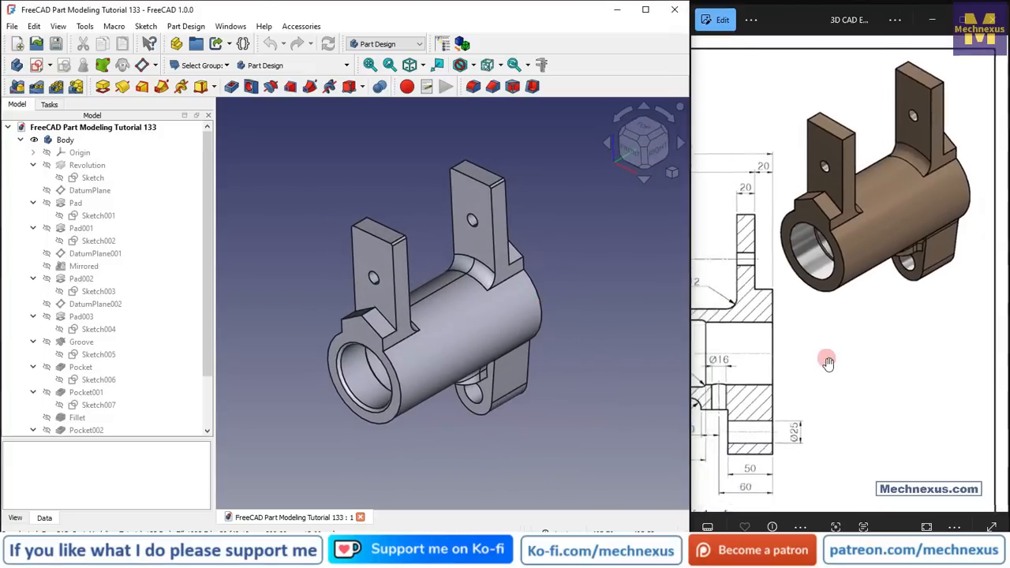
{"action": "scroll", "coordinate": [729, 339], "scroll_direction": "up", "scroll_amount": 3}
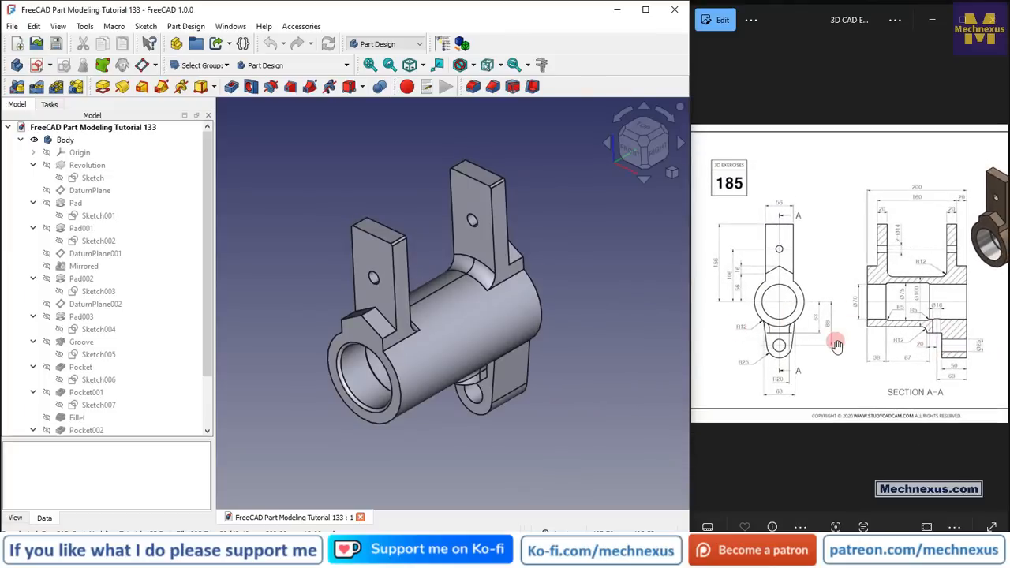
{"action": "left_click_drag", "start_coordinate": [837, 346], "coordinate": [826, 346]}
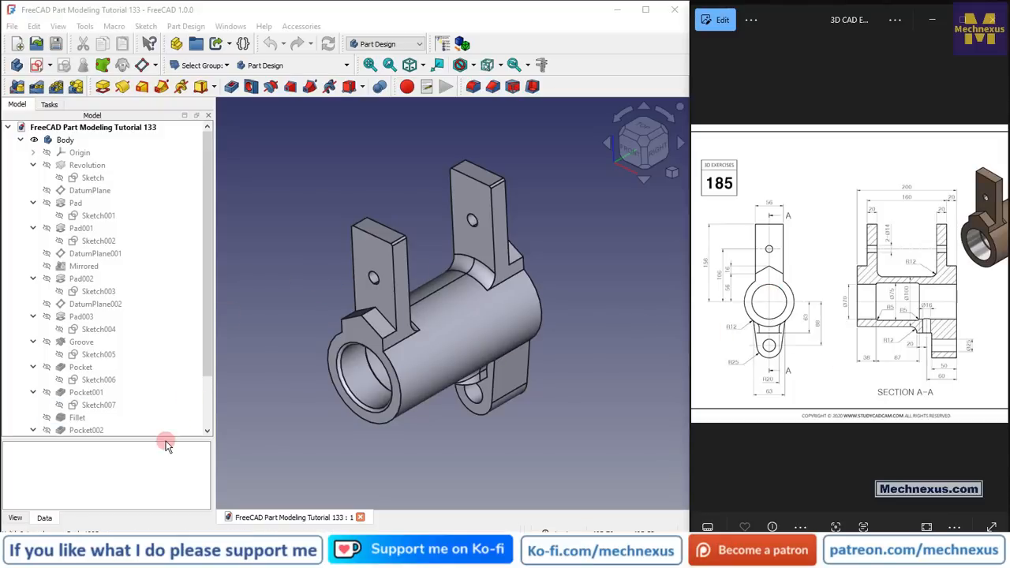
{"action": "mouse_move", "coordinate": [165, 439]}
{"action": "left_mouse_down"}
{"action": "mouse_move", "coordinate": [161, 468]}
{"action": "mouse_move", "coordinate": [168, 457]}
{"action": "left_mouse_up"}
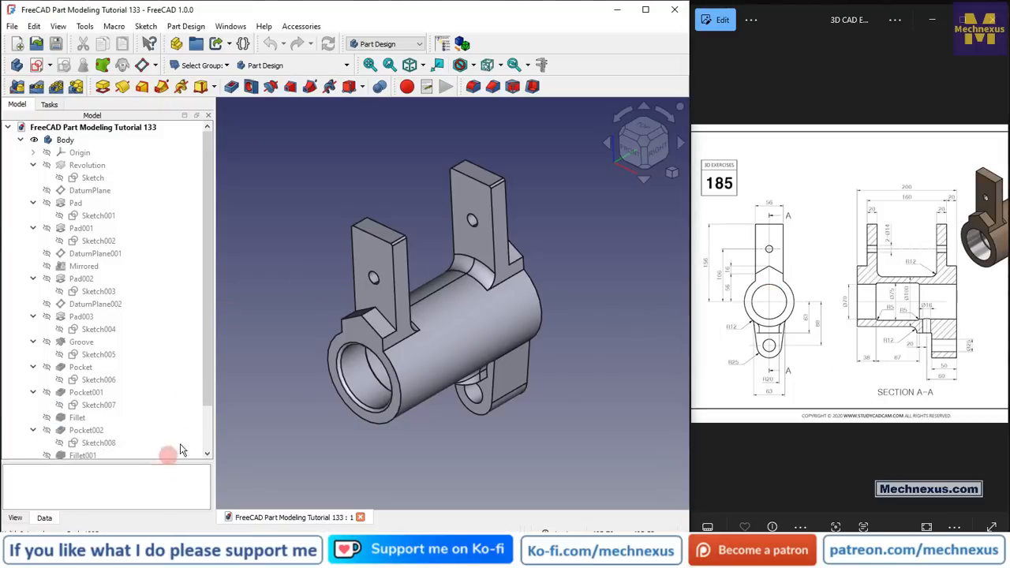
Step: Check the program's version information and close it
{"action": "left_click", "coordinate": [264, 26]}
{"action": "left_click", "coordinate": [298, 165]}
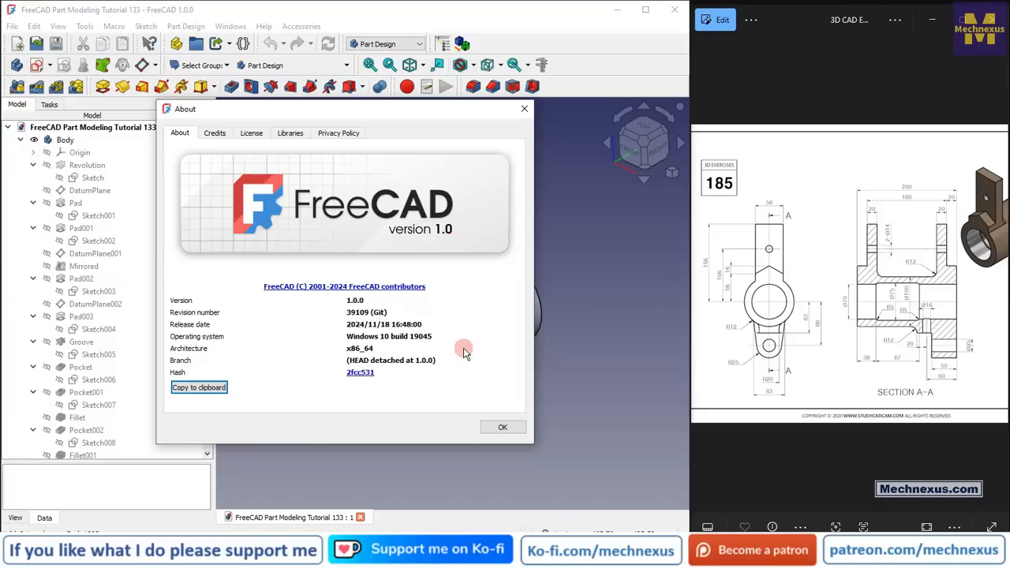
{"action": "left_click", "coordinate": [500, 426]}
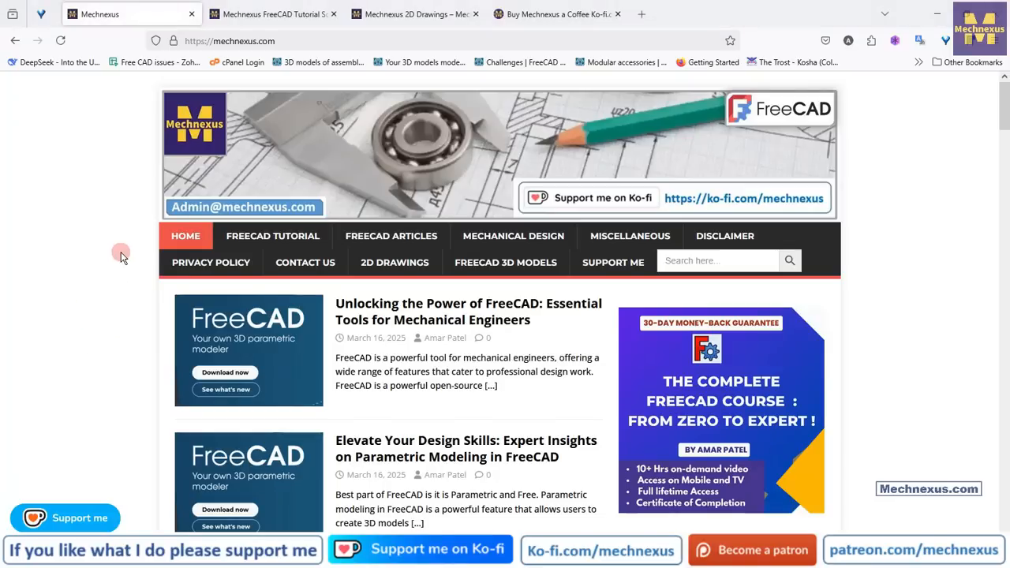
Step: Switch to the web browser and look through the articles on the Mechnexus home page
{"action": "scroll", "coordinate": [121, 252], "scroll_direction": "down", "scroll_amount": 4}
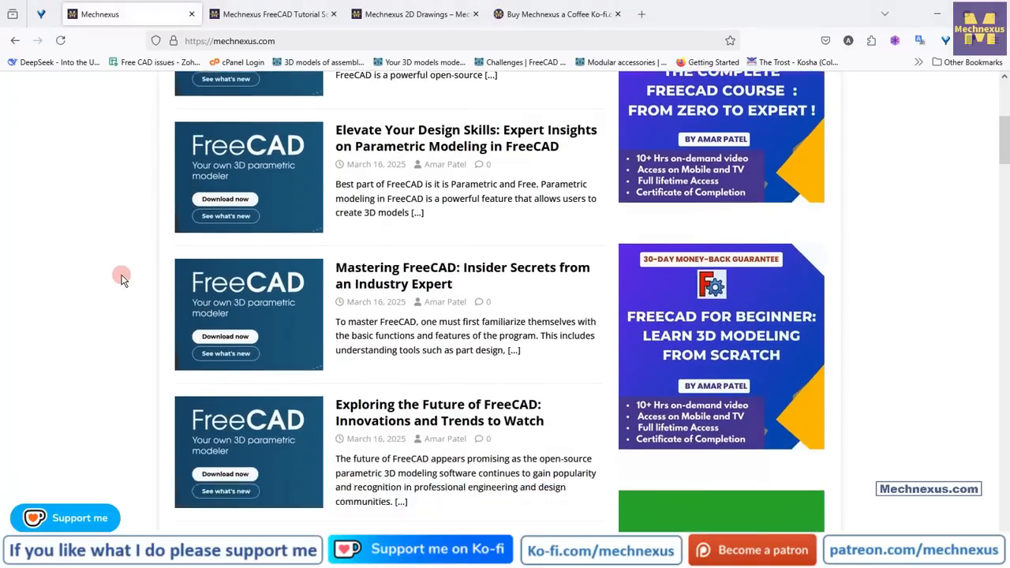
{"action": "scroll", "coordinate": [120, 278], "scroll_direction": "down", "scroll_amount": 10}
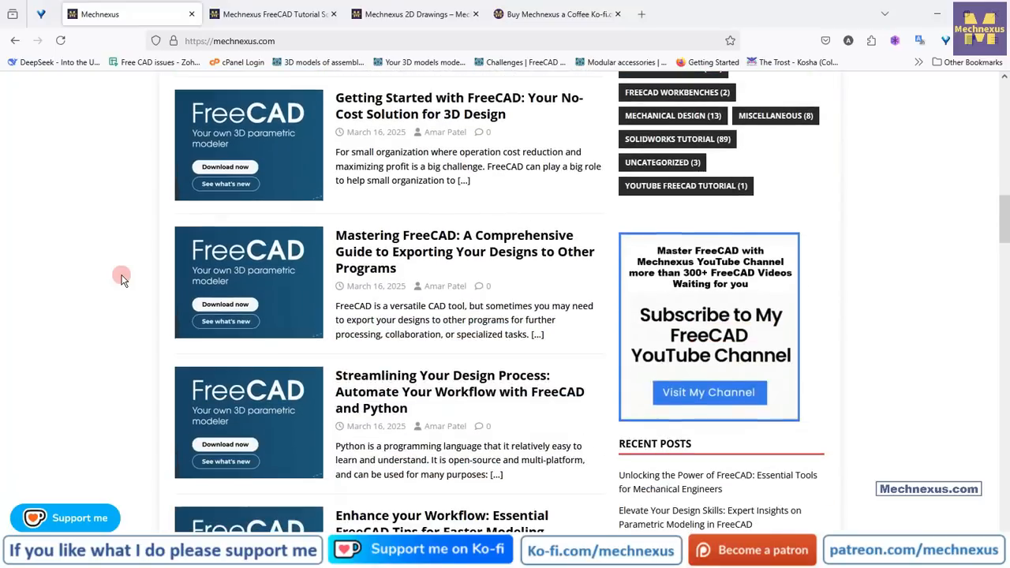
{"action": "scroll", "coordinate": [121, 278], "scroll_direction": "up", "scroll_amount": 15}
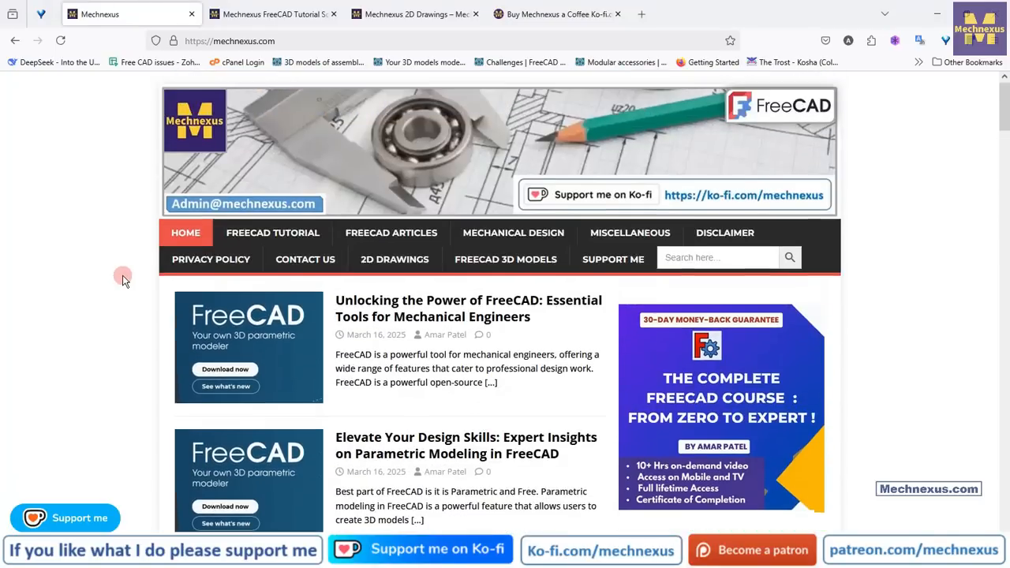
Step: Browse the gallery of numbered FreeCAD tutorial source files on the Mechnexus website
{"action": "left_click", "coordinate": [237, 14]}
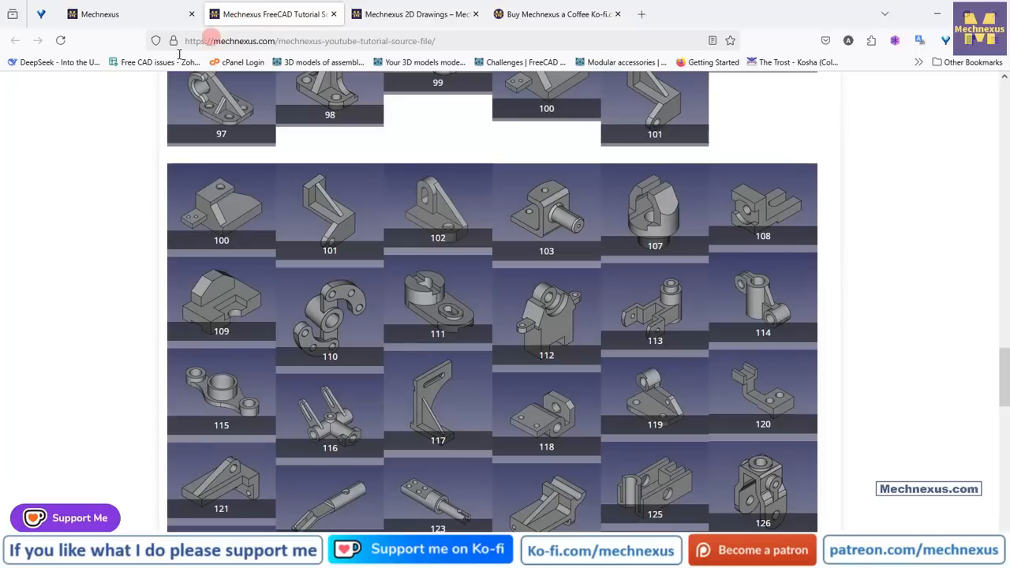
{"action": "scroll", "coordinate": [81, 251], "scroll_direction": "up", "scroll_amount": 3}
{"action": "scroll", "coordinate": [81, 250], "scroll_direction": "up", "scroll_amount": 10}
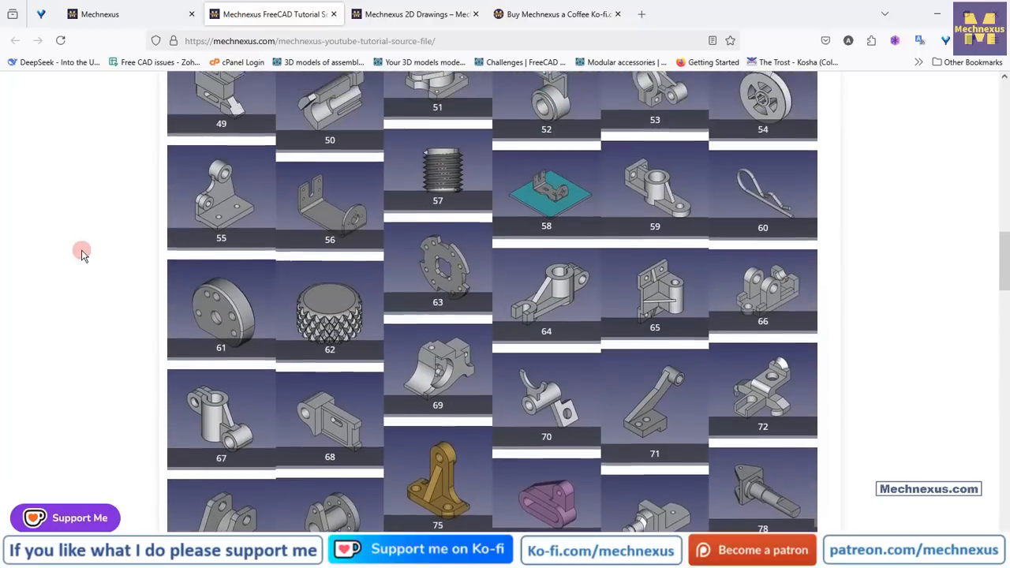
{"action": "scroll", "coordinate": [82, 252], "scroll_direction": "up", "scroll_amount": 5}
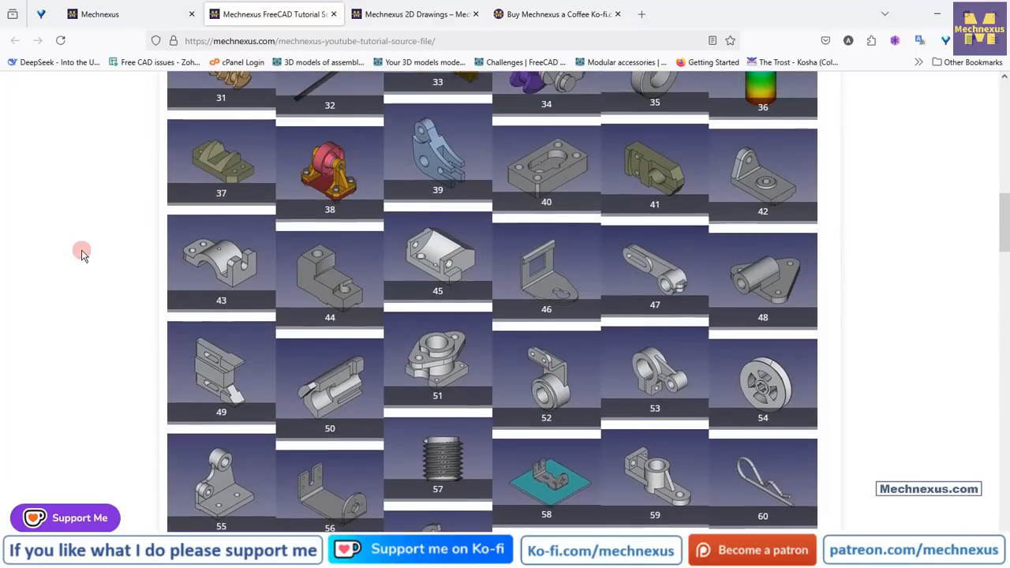
{"action": "scroll", "coordinate": [81, 254], "scroll_direction": "up", "scroll_amount": 2}
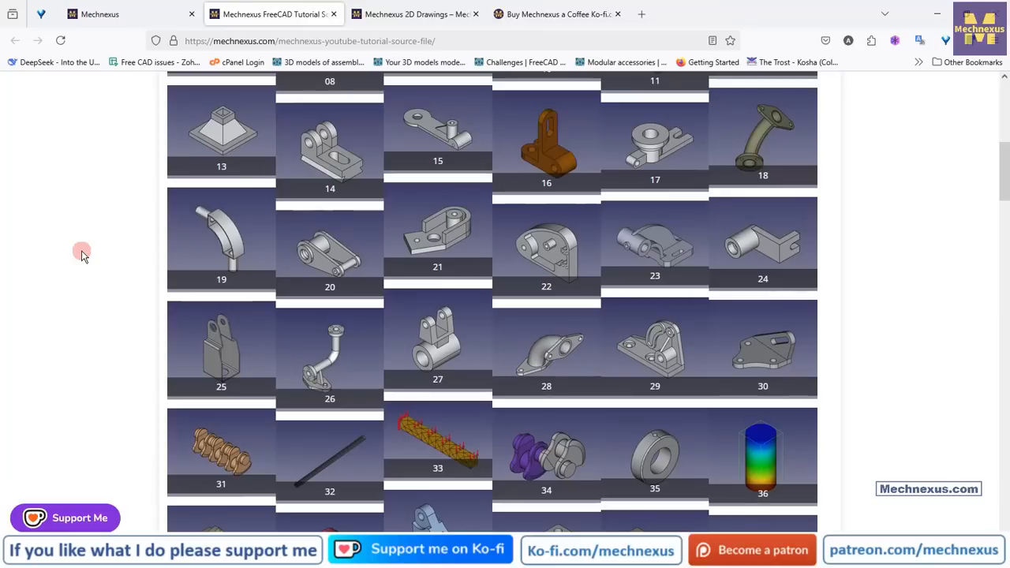
{"action": "scroll", "coordinate": [352, 266], "scroll_direction": "down", "scroll_amount": 5}
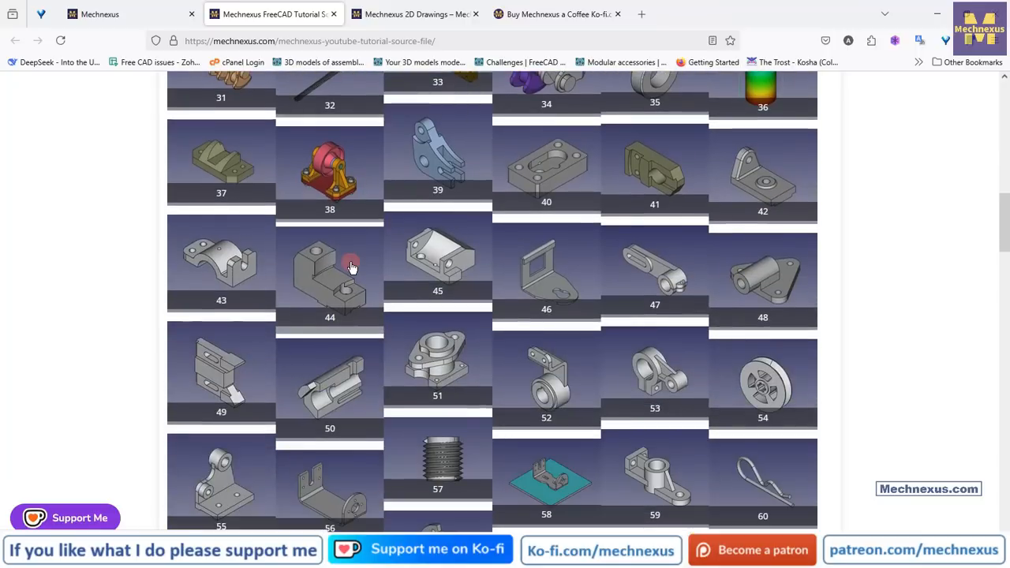
{"action": "scroll", "coordinate": [352, 267], "scroll_direction": "down", "scroll_amount": 7}
{"action": "scroll", "coordinate": [352, 267], "scroll_direction": "up", "scroll_amount": 3}
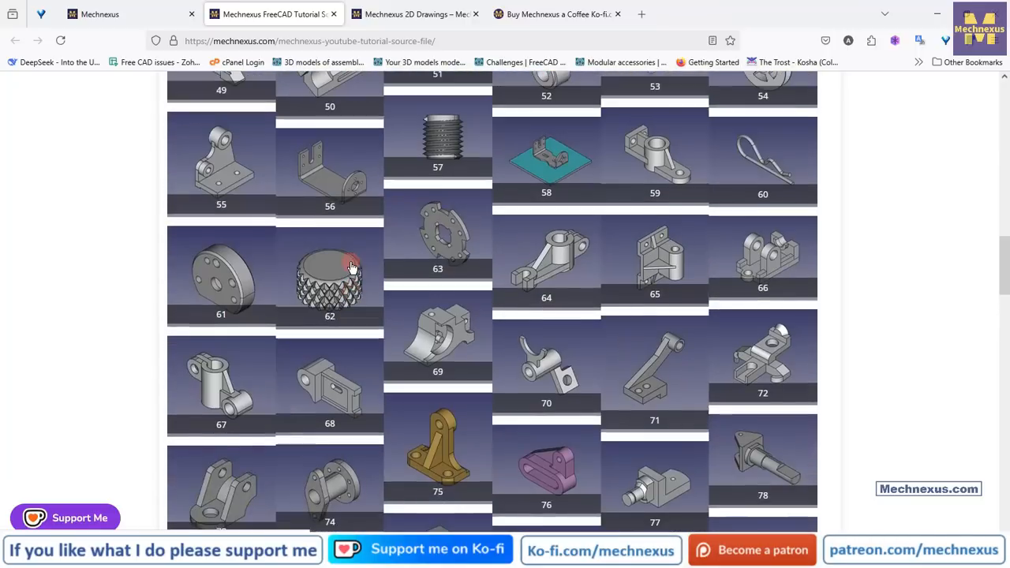
{"action": "scroll", "coordinate": [352, 268], "scroll_direction": "up", "scroll_amount": 13}
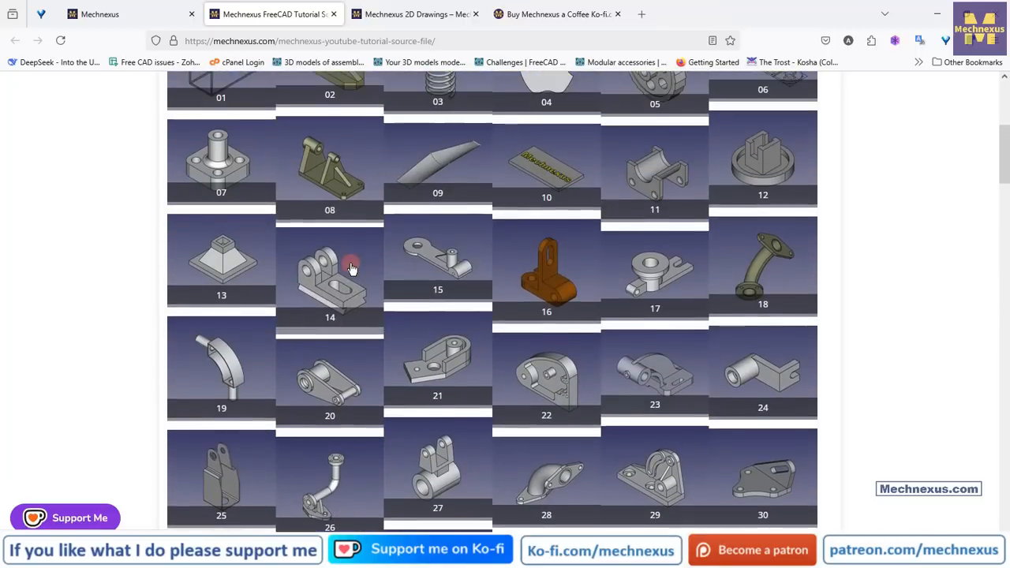
{"action": "scroll", "coordinate": [352, 268], "scroll_direction": "up", "scroll_amount": 3}
Step: Look through the drawing thumbnails on the Mechnexus 2D Drawings page
{"action": "left_click", "coordinate": [410, 14]}
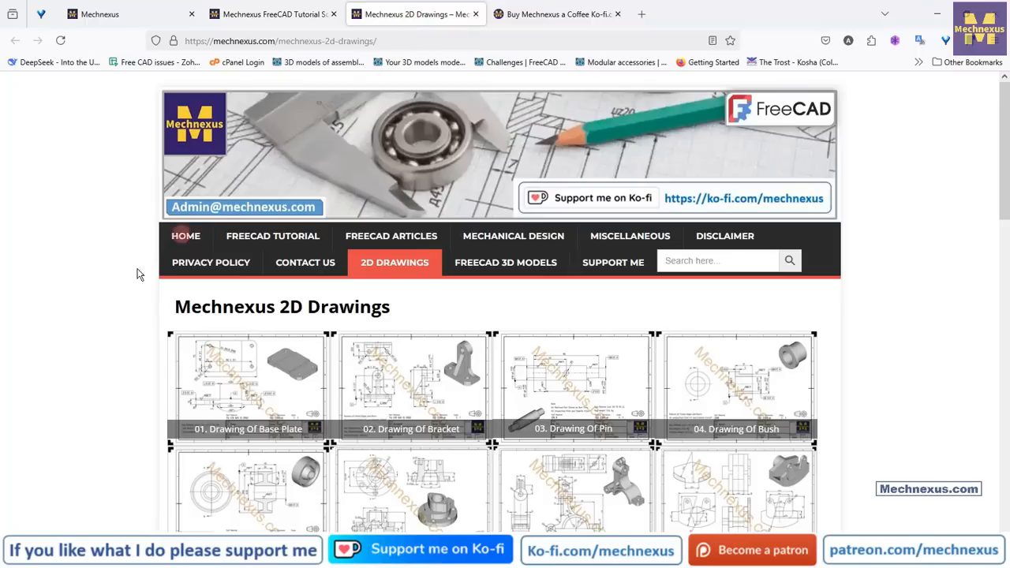
{"action": "scroll", "coordinate": [68, 354], "scroll_direction": "down", "scroll_amount": 3}
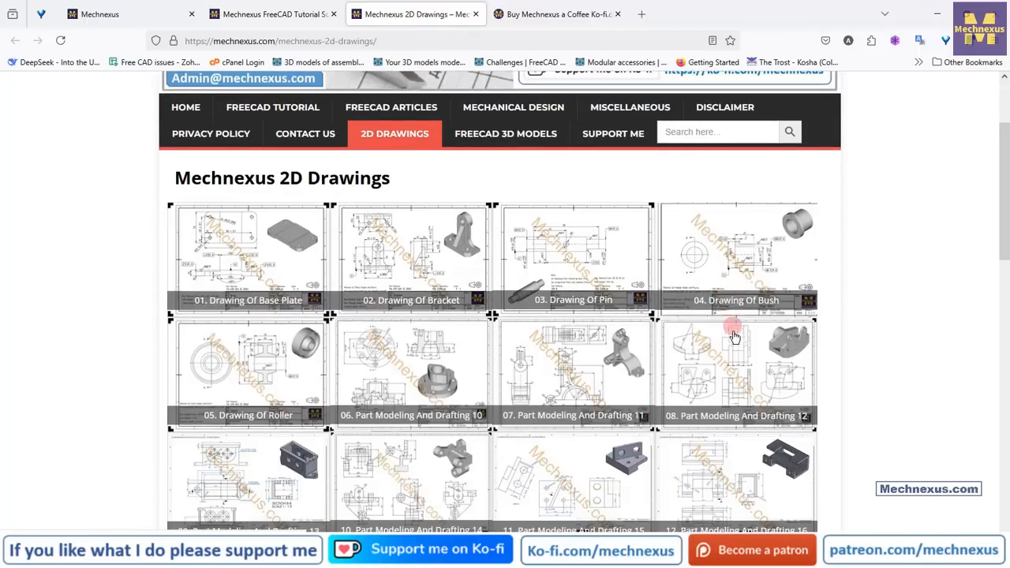
{"action": "scroll", "coordinate": [161, 399], "scroll_direction": "down", "scroll_amount": 1}
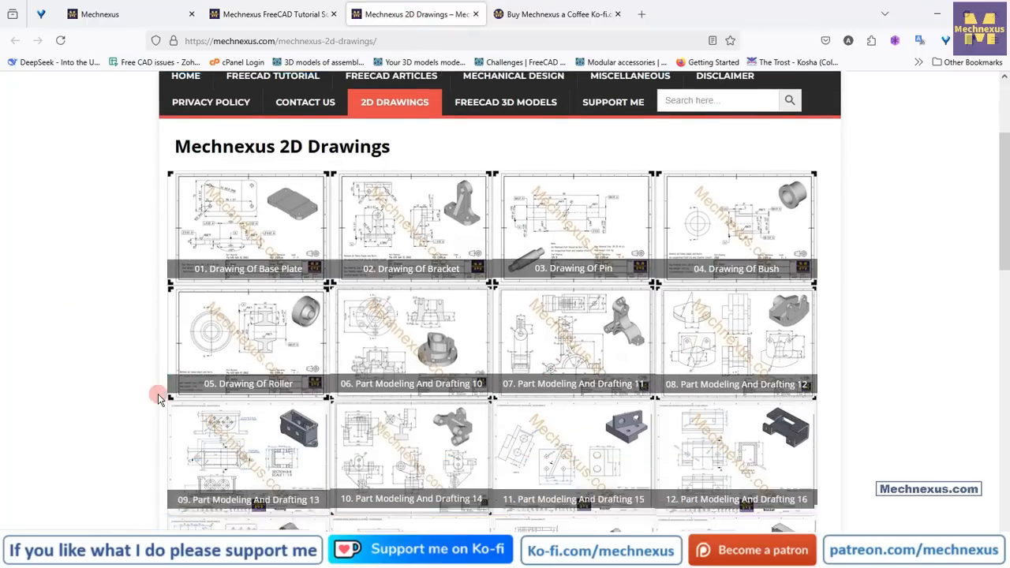
{"action": "scroll", "coordinate": [158, 399], "scroll_direction": "down", "scroll_amount": 3}
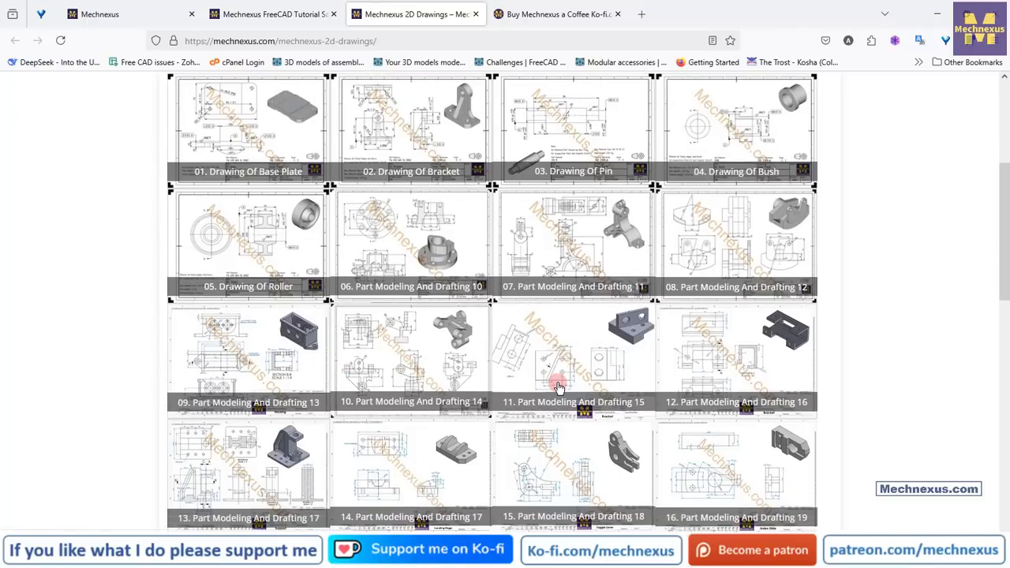
{"action": "scroll", "coordinate": [207, 385], "scroll_direction": "up", "scroll_amount": 7}
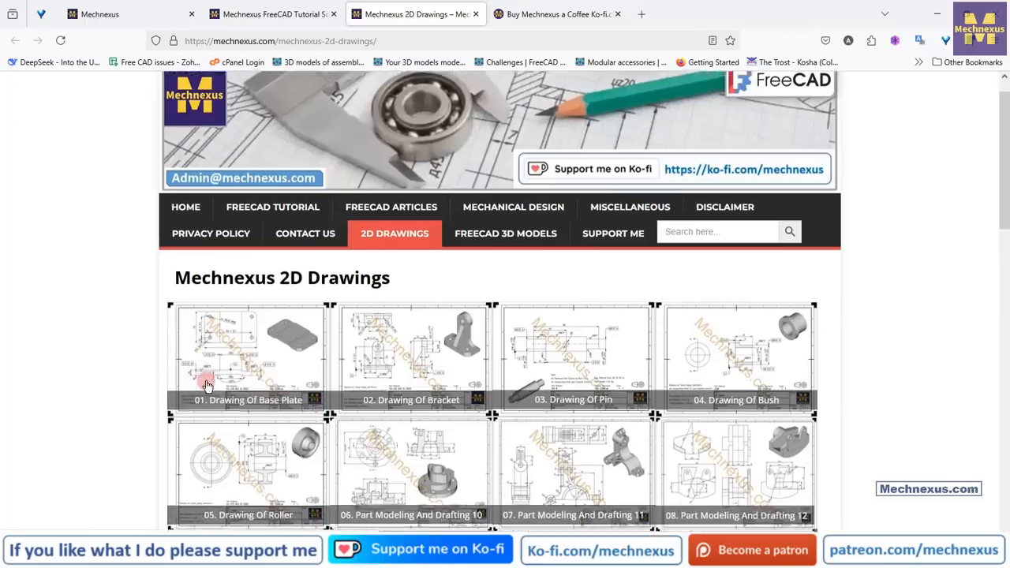
Step: Review the Mechnexus Ko-fi page with its donation form, about section and shop, and return to the website's home page
{"action": "left_click", "coordinate": [531, 15]}
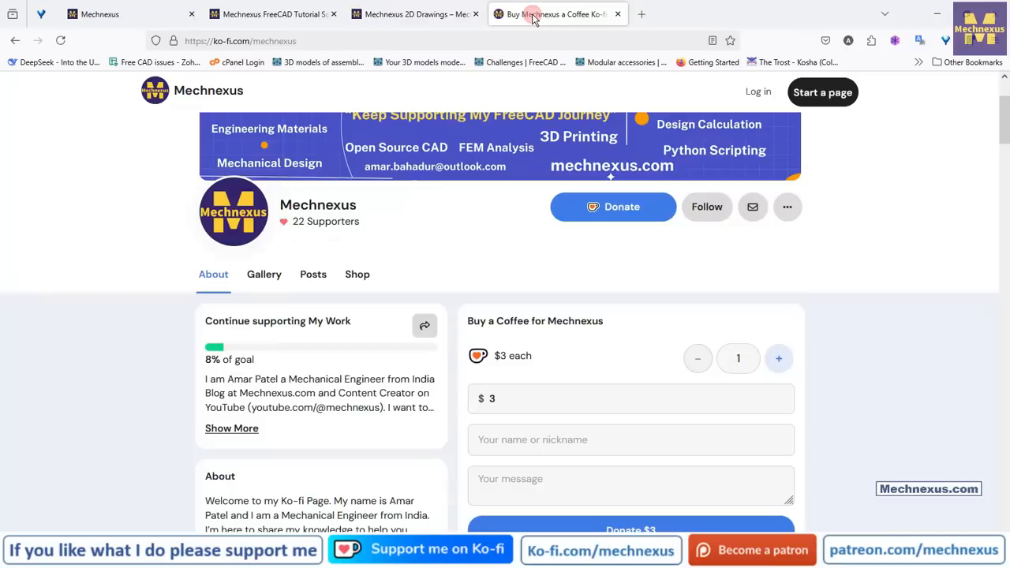
{"action": "scroll", "coordinate": [424, 261], "scroll_direction": "up", "scroll_amount": 3}
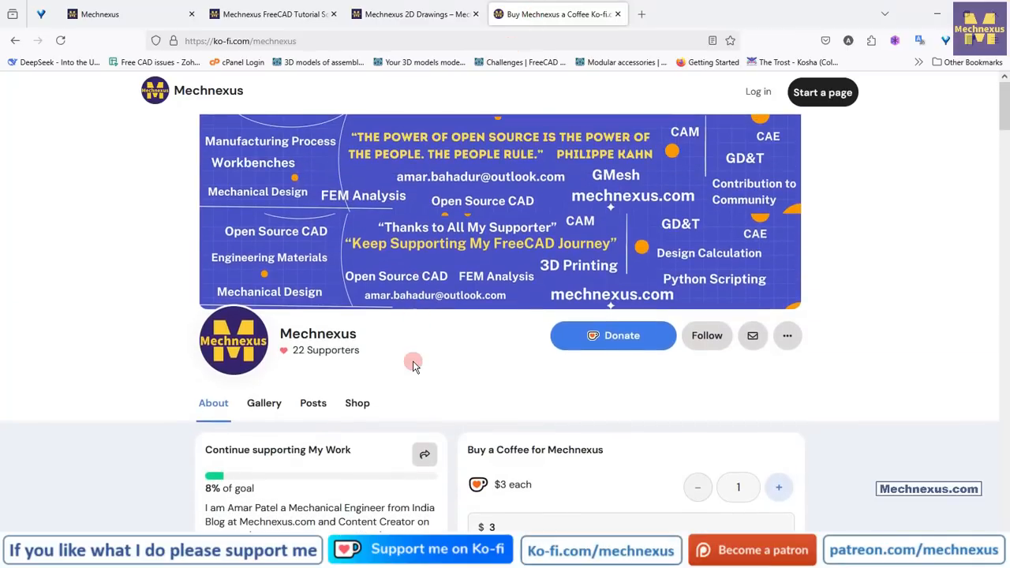
{"action": "scroll", "coordinate": [413, 363], "scroll_direction": "down", "scroll_amount": 3}
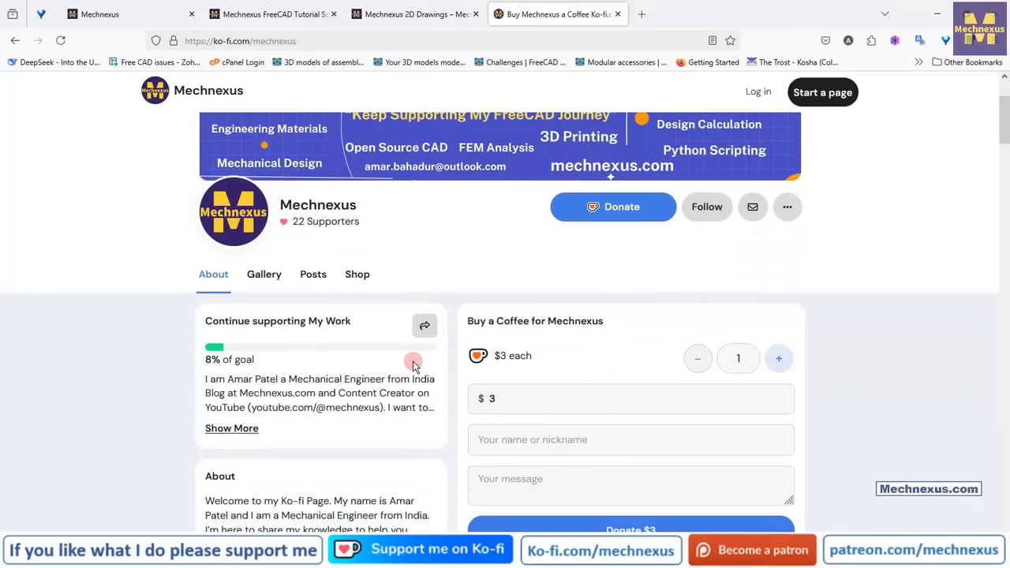
{"action": "scroll", "coordinate": [412, 365], "scroll_direction": "down", "scroll_amount": 1}
{"action": "scroll", "coordinate": [413, 364], "scroll_direction": "up", "scroll_amount": 1}
{"action": "scroll", "coordinate": [413, 362], "scroll_direction": "down", "scroll_amount": 2}
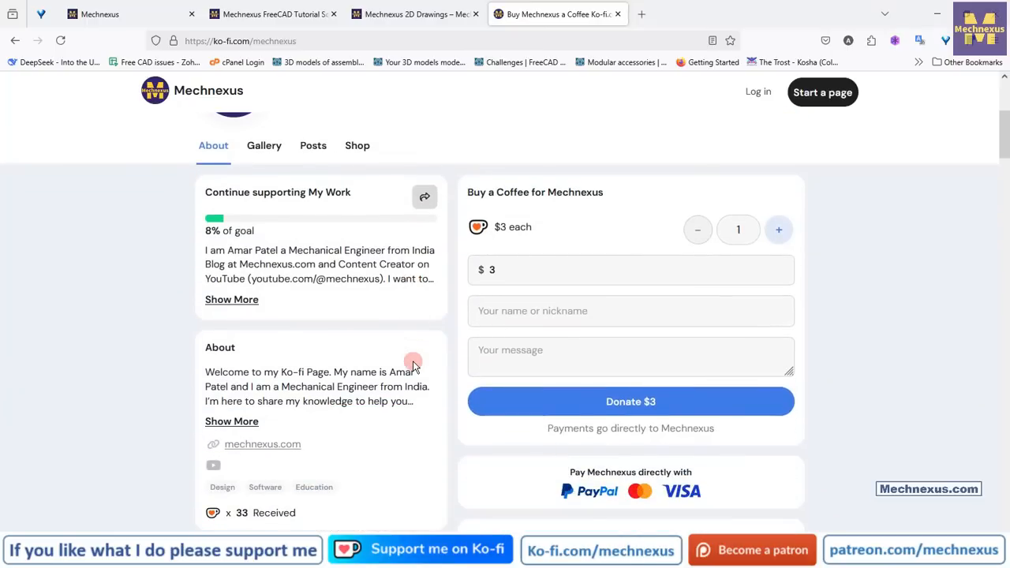
{"action": "scroll", "coordinate": [413, 365], "scroll_direction": "down", "scroll_amount": 2}
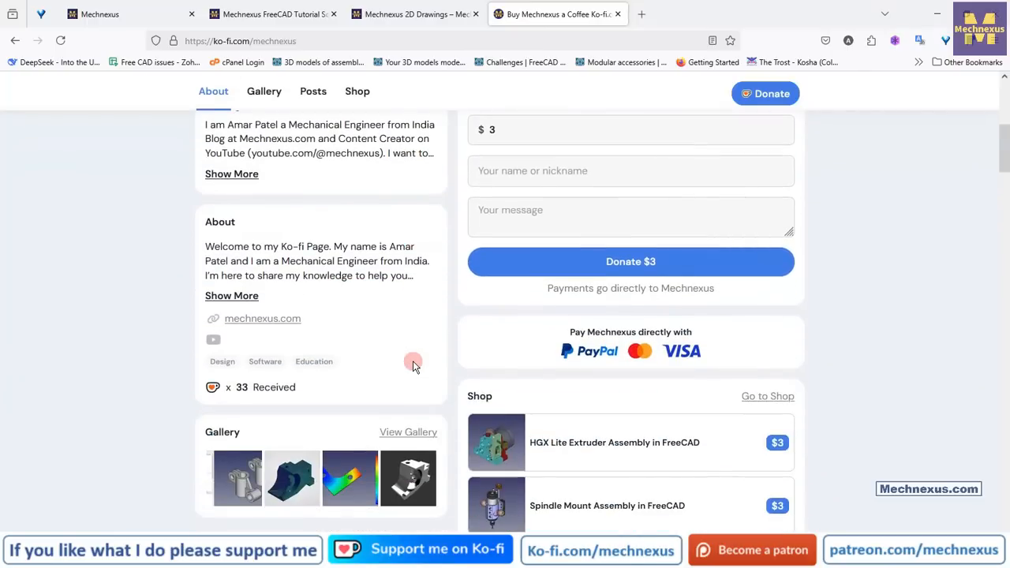
{"action": "scroll", "coordinate": [412, 363], "scroll_direction": "up", "scroll_amount": 4}
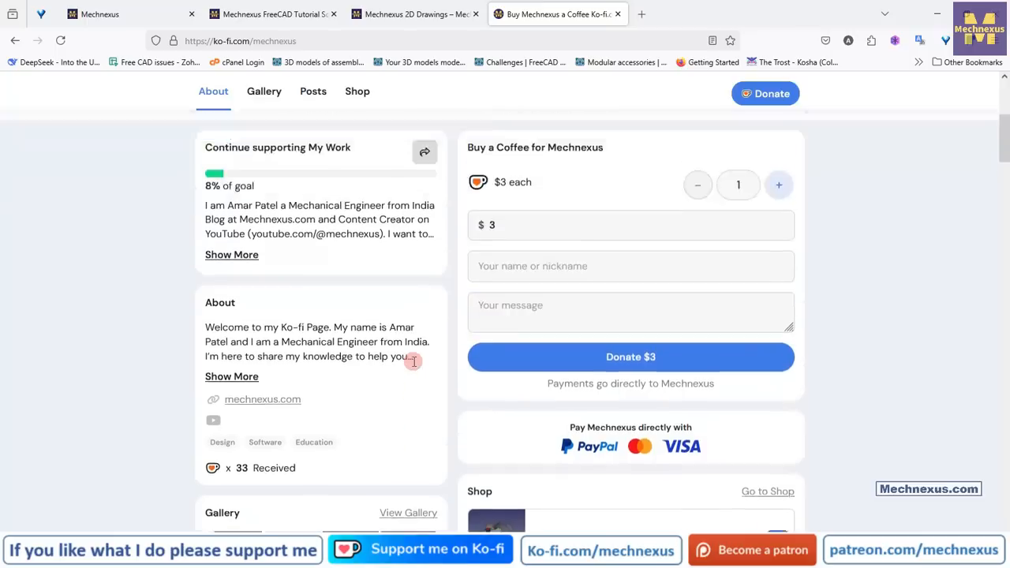
{"action": "scroll", "coordinate": [413, 363], "scroll_direction": "up", "scroll_amount": 2}
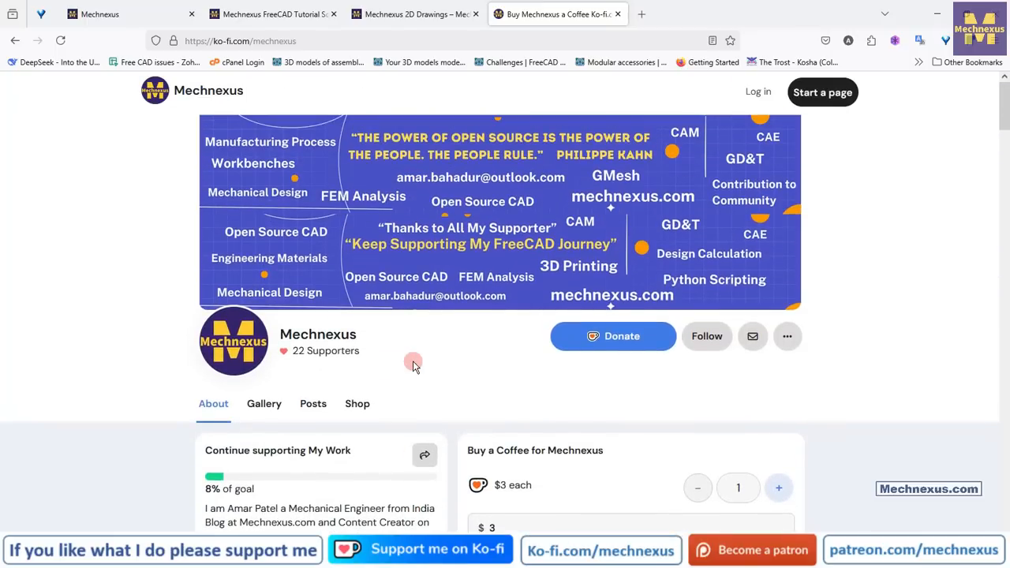
{"action": "left_click", "coordinate": [135, 14]}
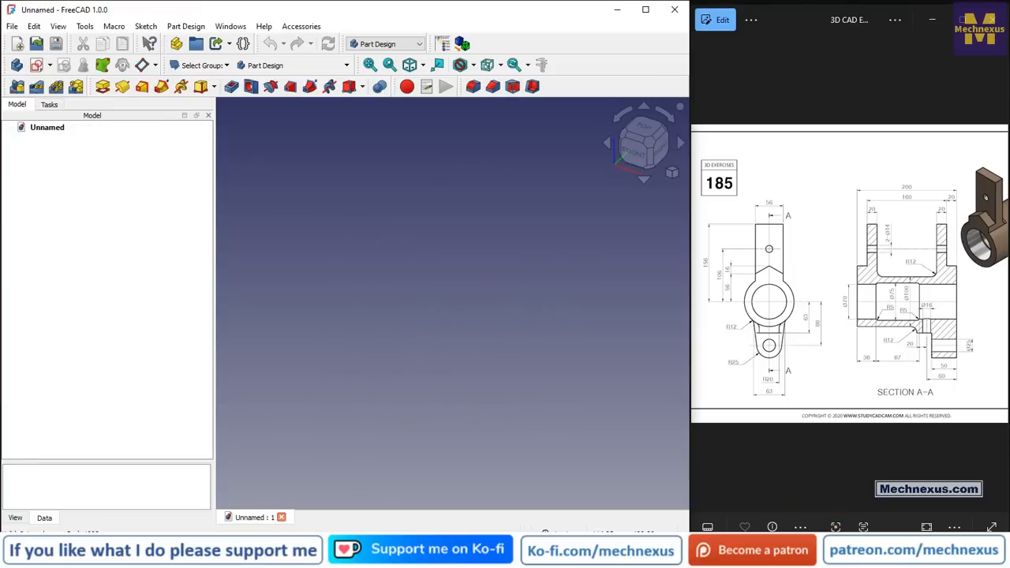
Step: In FreeCAD, create a new body in the empty document and show its origin planes and axes
{"action": "left_click", "coordinate": [15, 66]}
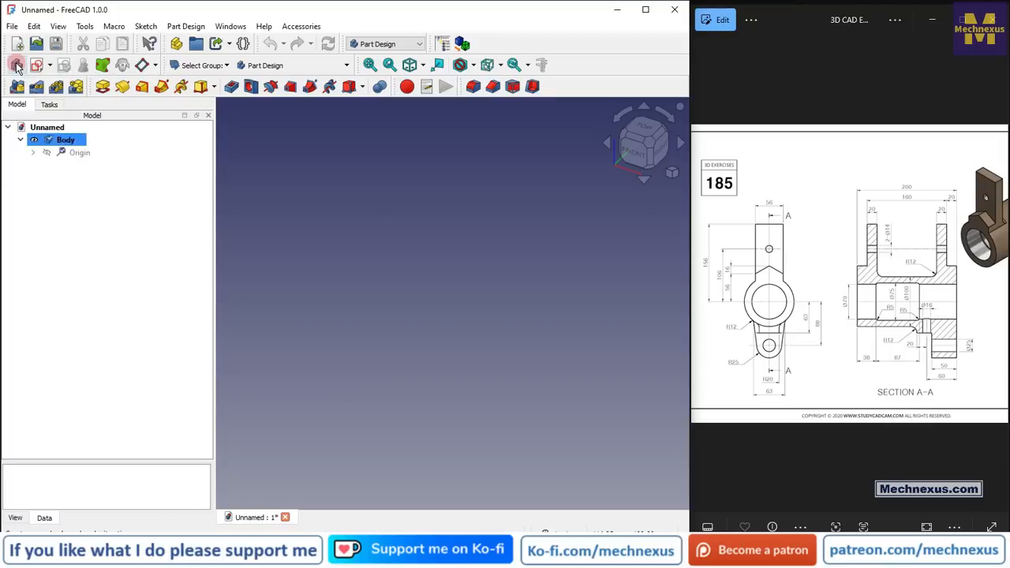
{"action": "left_click", "coordinate": [79, 152]}
{"action": "key", "text": "space"}
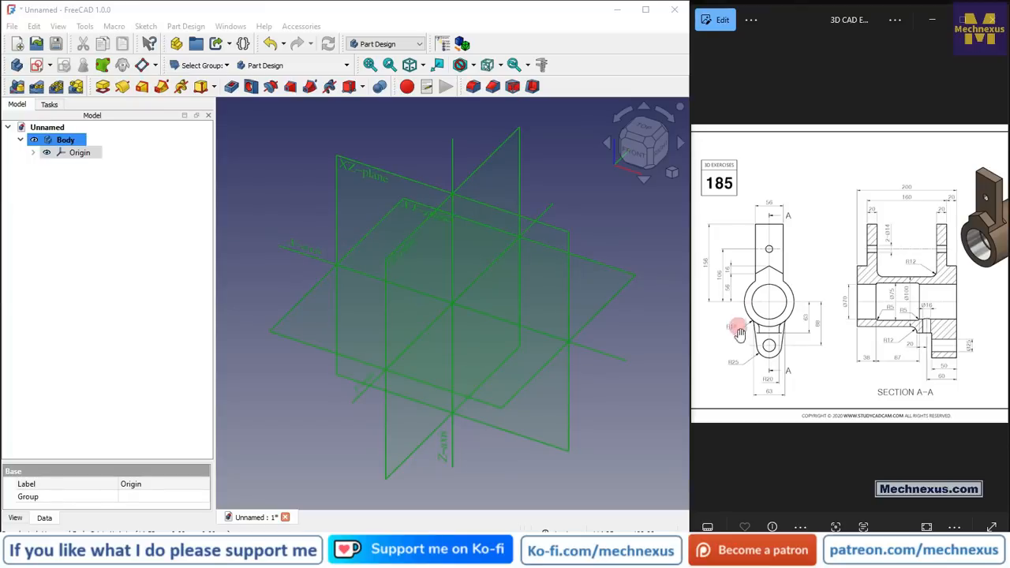
Step: Check the section view on the reference drawing and start a new sketch on the YZ plane
{"action": "scroll", "coordinate": [813, 271], "scroll_direction": "down", "scroll_amount": 3}
{"action": "scroll", "coordinate": [991, 230], "scroll_direction": "up", "scroll_amount": 2}
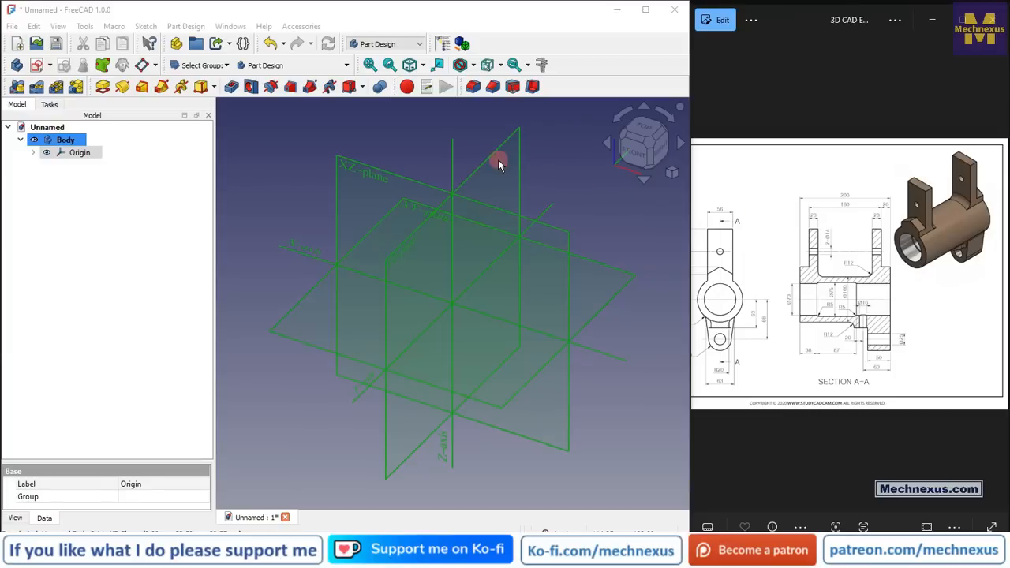
{"action": "left_click", "coordinate": [566, 167]}
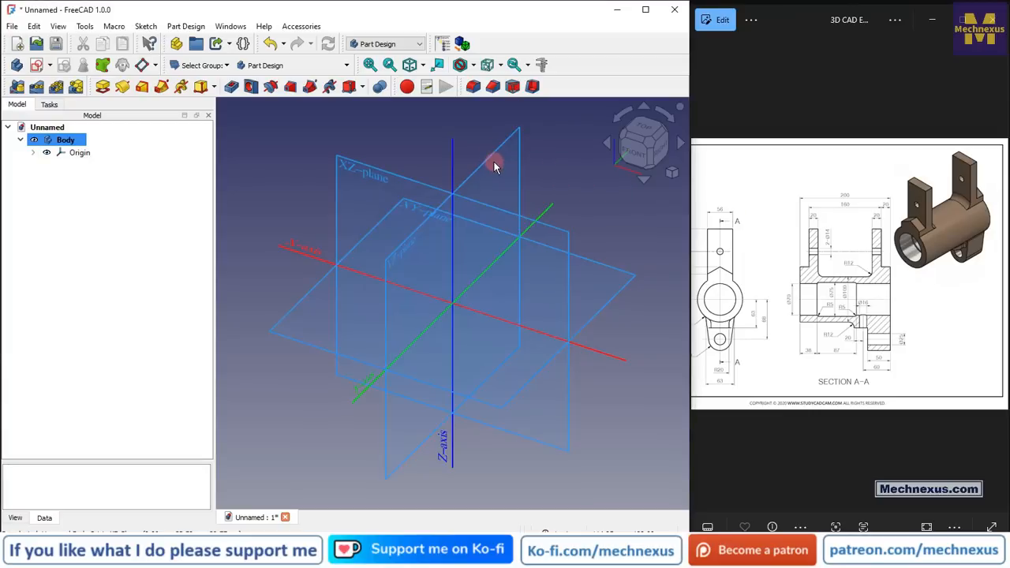
{"action": "left_click", "coordinate": [482, 162]}
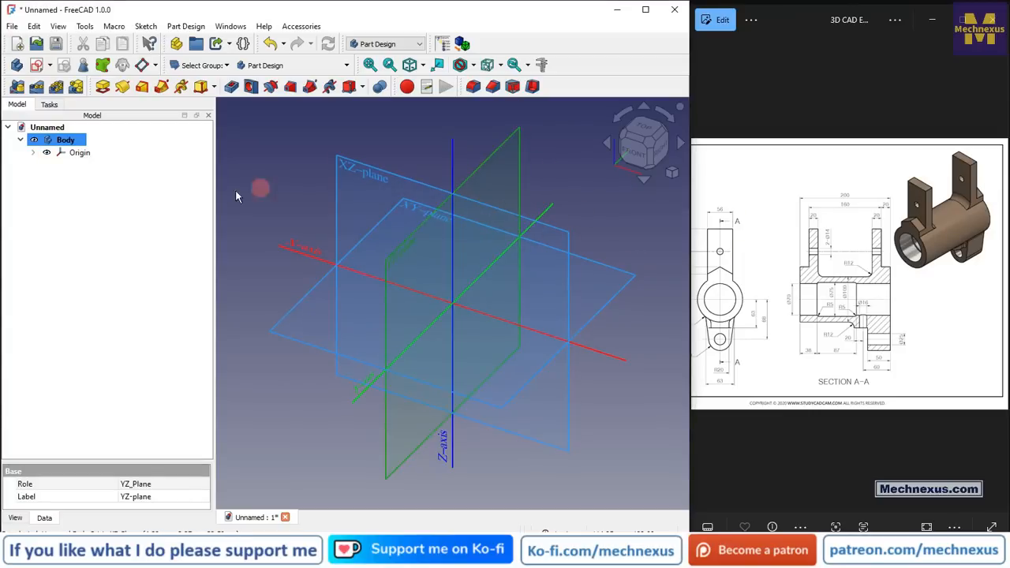
{"action": "left_click", "coordinate": [33, 64]}
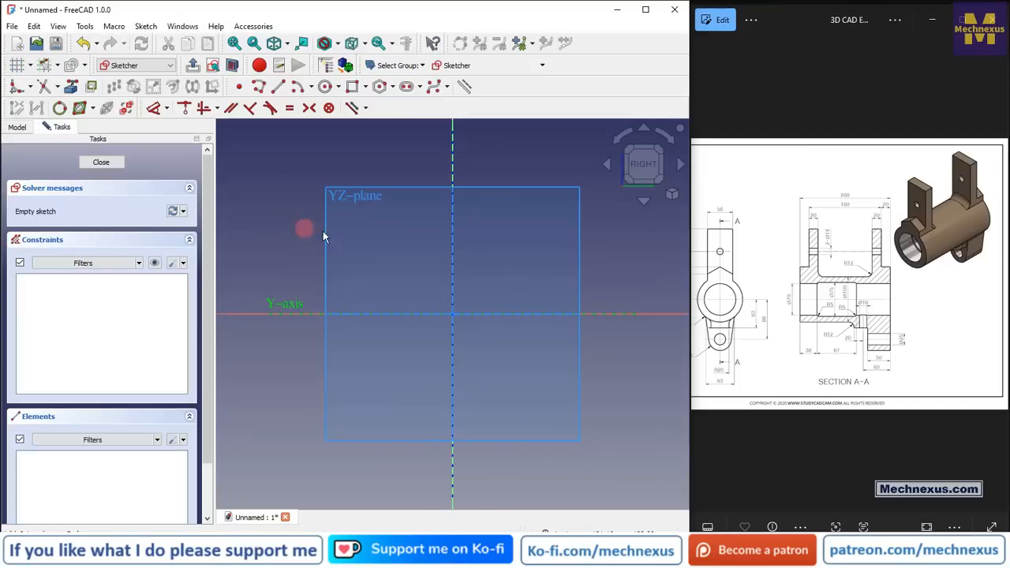
Step: Hide the body's origin planes and axes while the new sketch stays open
{"action": "left_click", "coordinate": [16, 126]}
{"action": "left_click", "coordinate": [79, 175]}
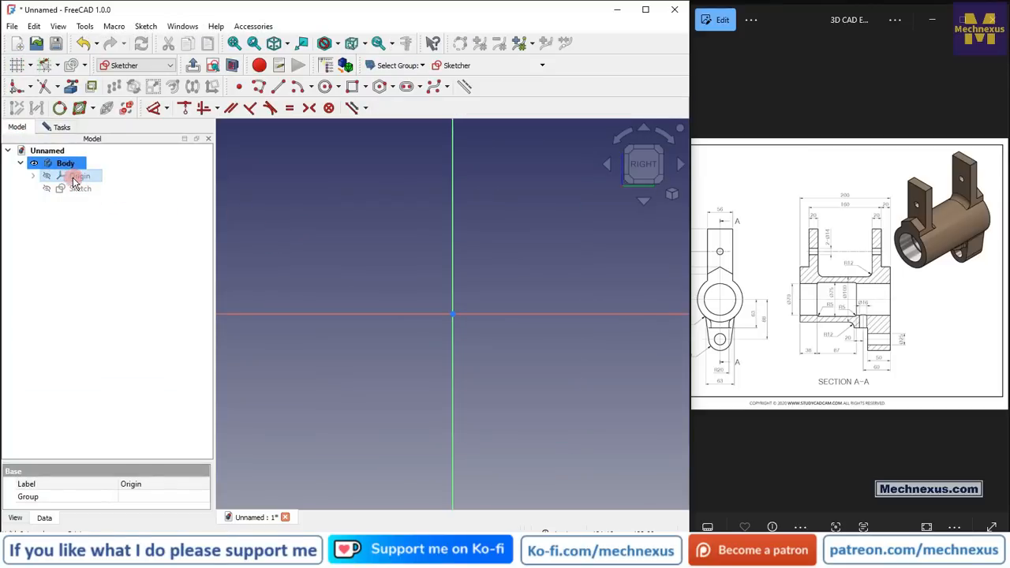
{"action": "left_click", "coordinate": [546, 367]}
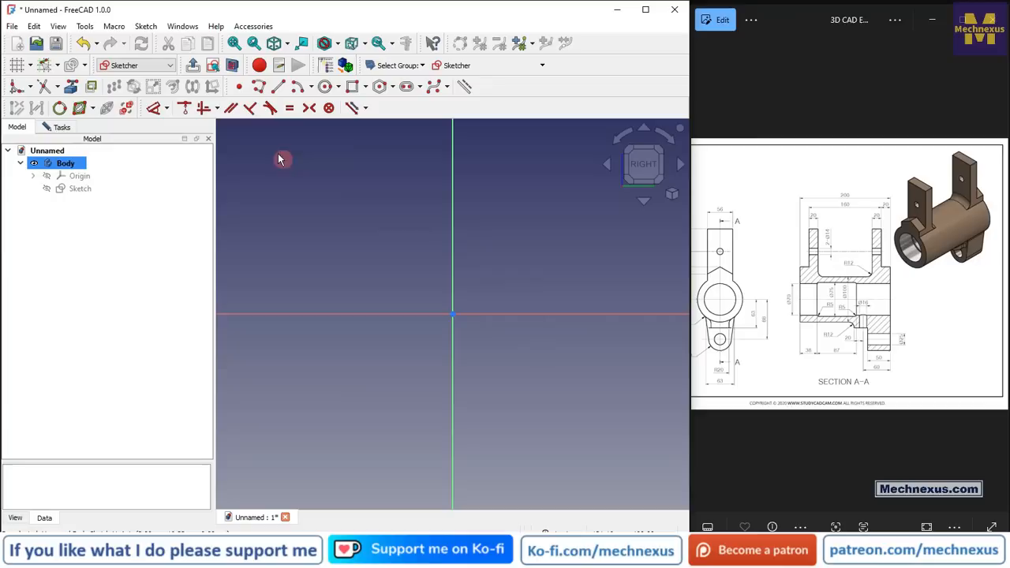
Step: Sketch a rectangle about 137 mm wide and 34 mm high, starting at the origin and lying above the horizontal axis
{"action": "left_click", "coordinate": [347, 99]}
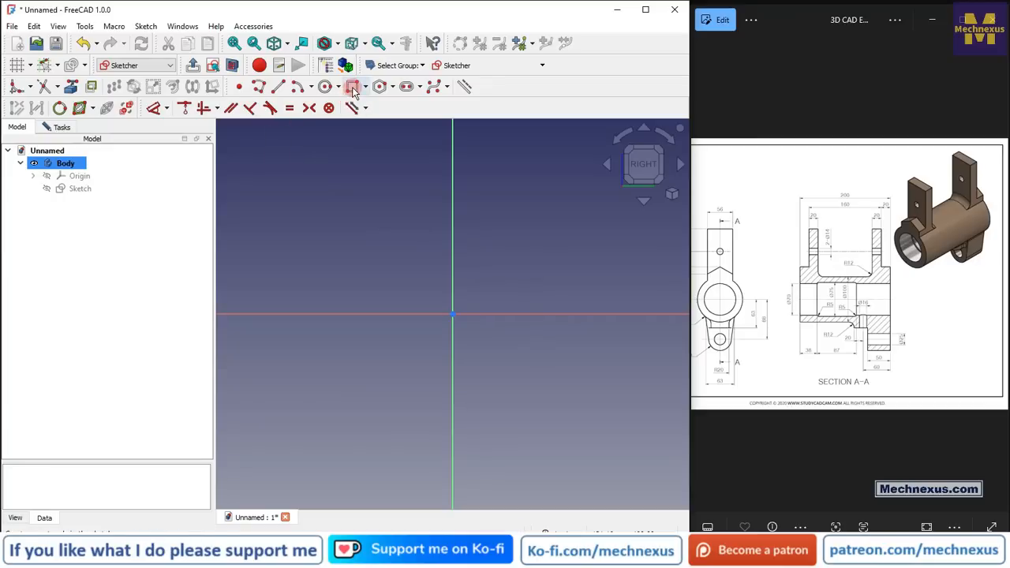
{"action": "left_click", "coordinate": [453, 314]}
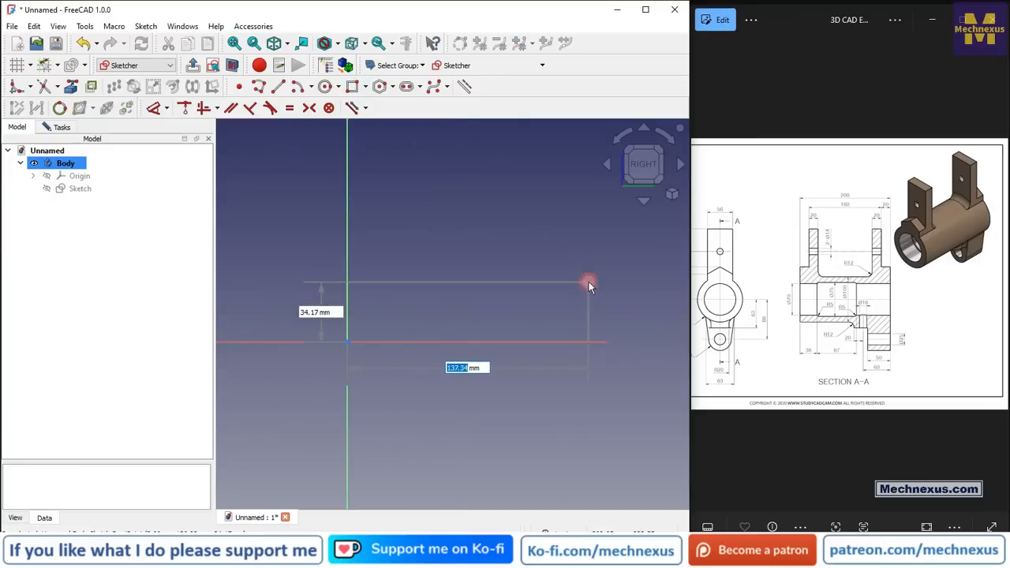
{"action": "left_click", "coordinate": [589, 282]}
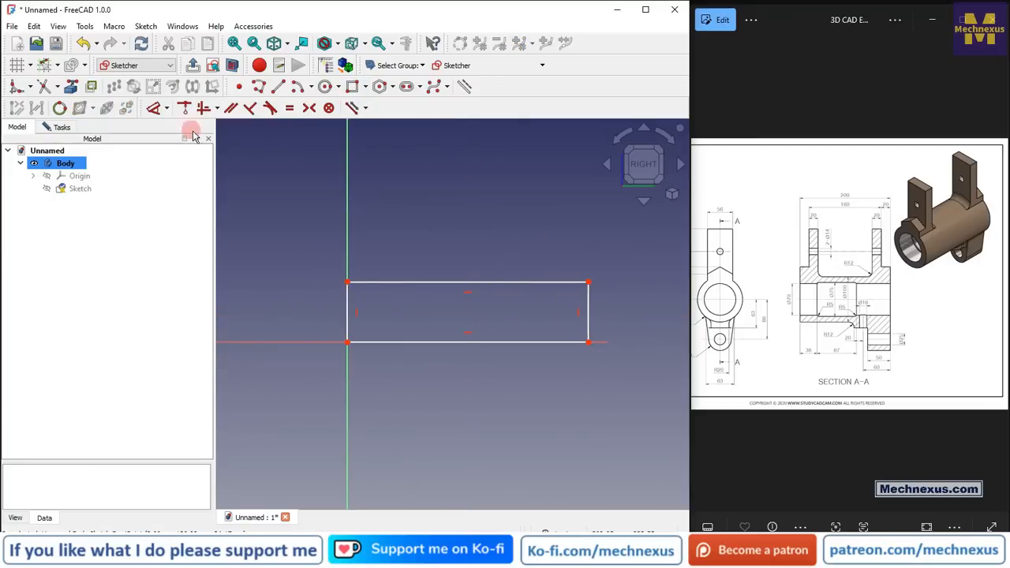
Step: Dimension the rectangle's upper edge and set its length to 200 mm
{"action": "left_click", "coordinate": [155, 108]}
{"action": "left_click", "coordinate": [439, 282]}
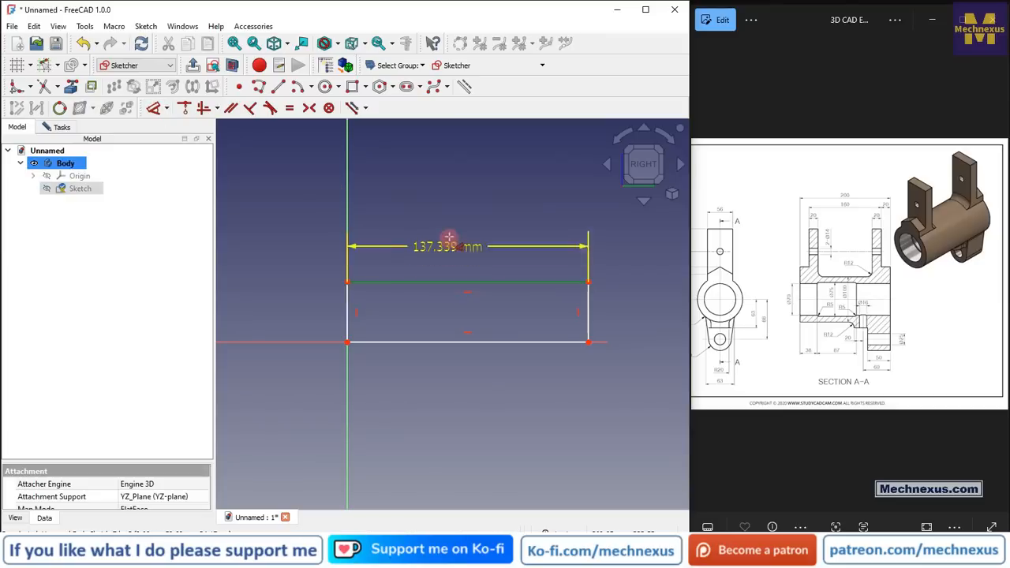
{"action": "left_click", "coordinate": [448, 237]}
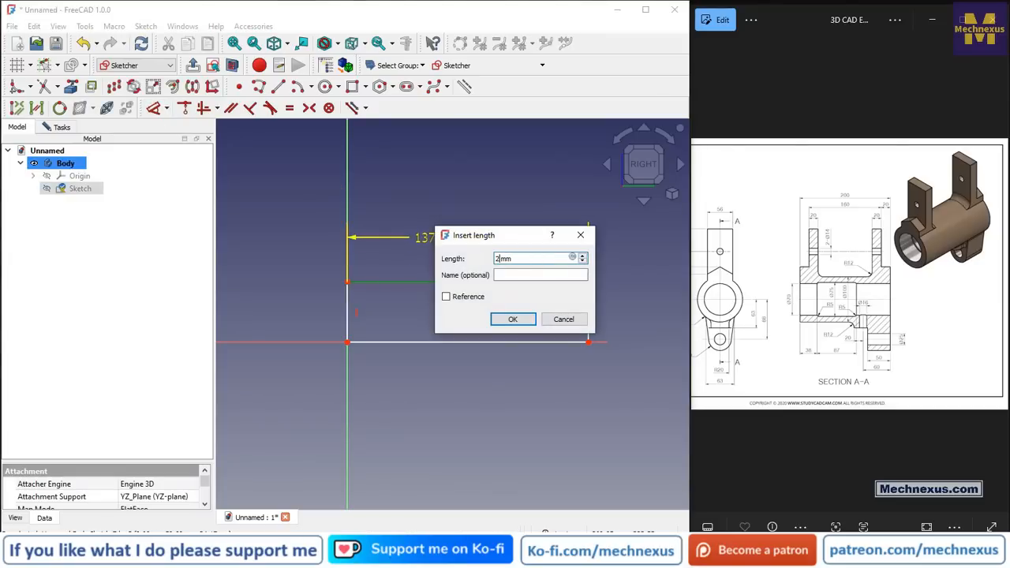
{"action": "type", "text": "200"}
{"action": "key", "text": "Return"}
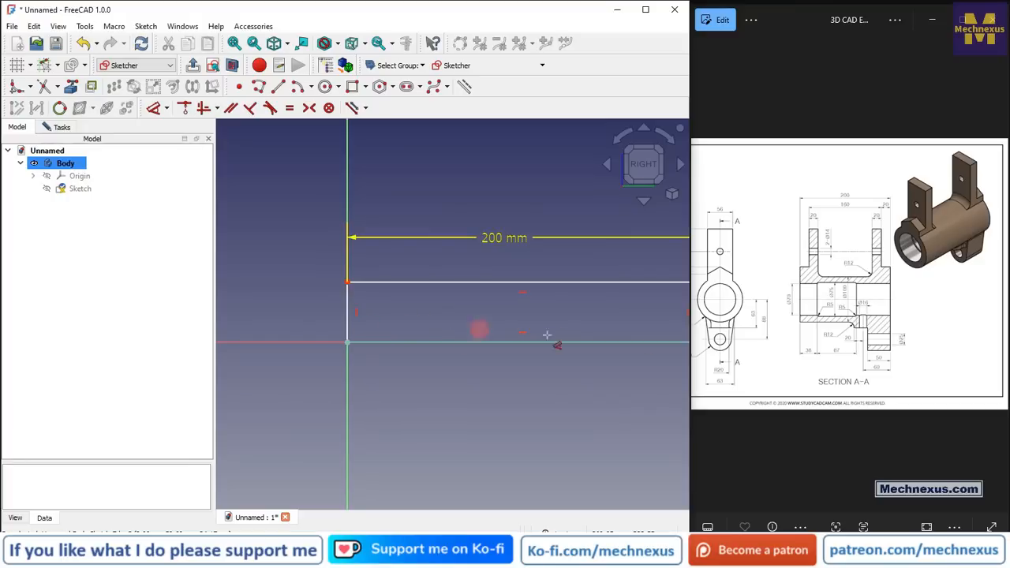
Step: Check the Ø100 diameter on the reference drawing and constrain the rectangle's vertical side to 50 mm
{"action": "scroll", "coordinate": [789, 306], "scroll_direction": "up", "scroll_amount": 2}
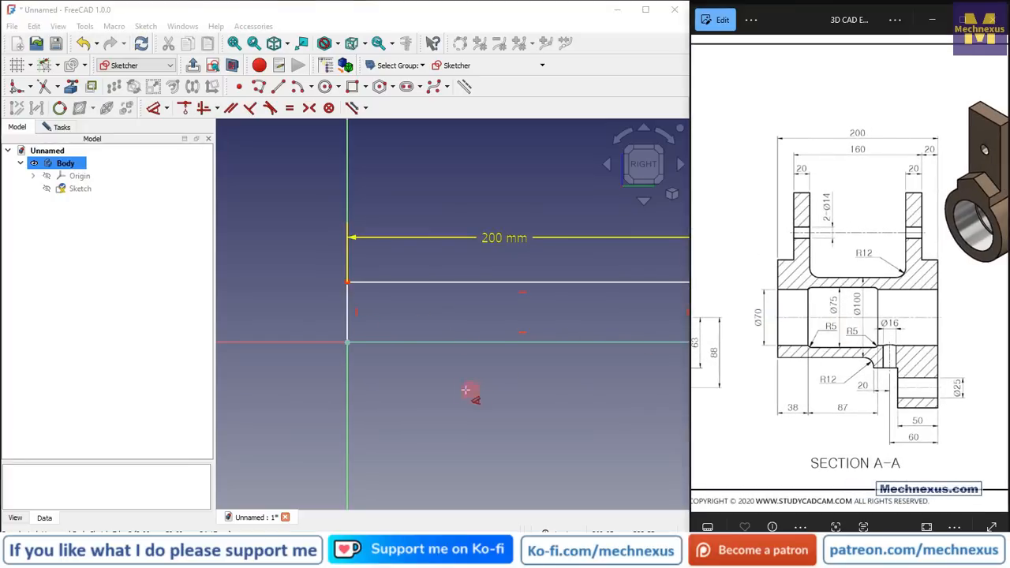
{"action": "left_click", "coordinate": [346, 314]}
{"action": "left_click", "coordinate": [292, 316]}
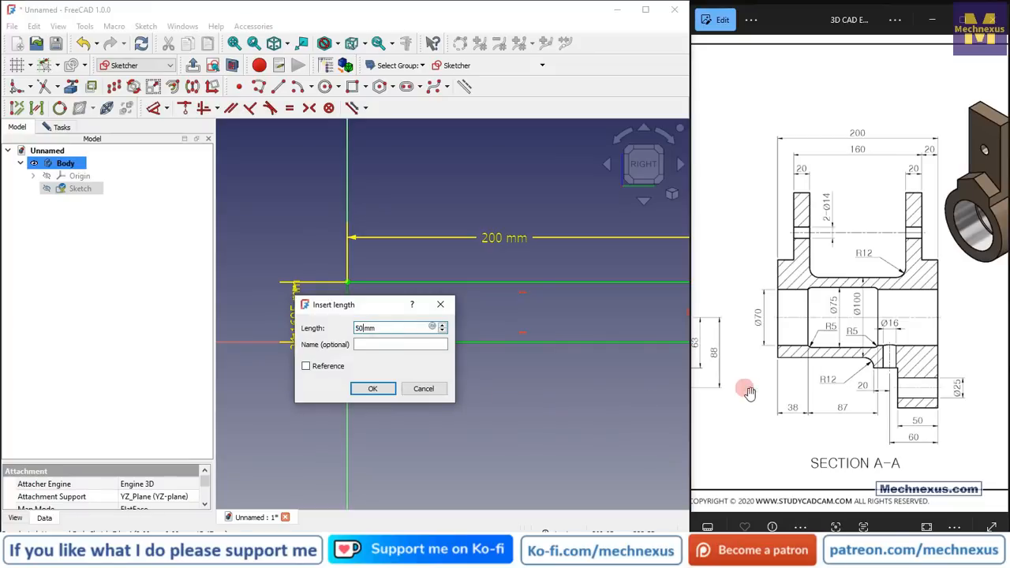
{"action": "key", "text": "Return"}
{"action": "scroll", "coordinate": [367, 254], "scroll_direction": "down", "scroll_amount": 3}
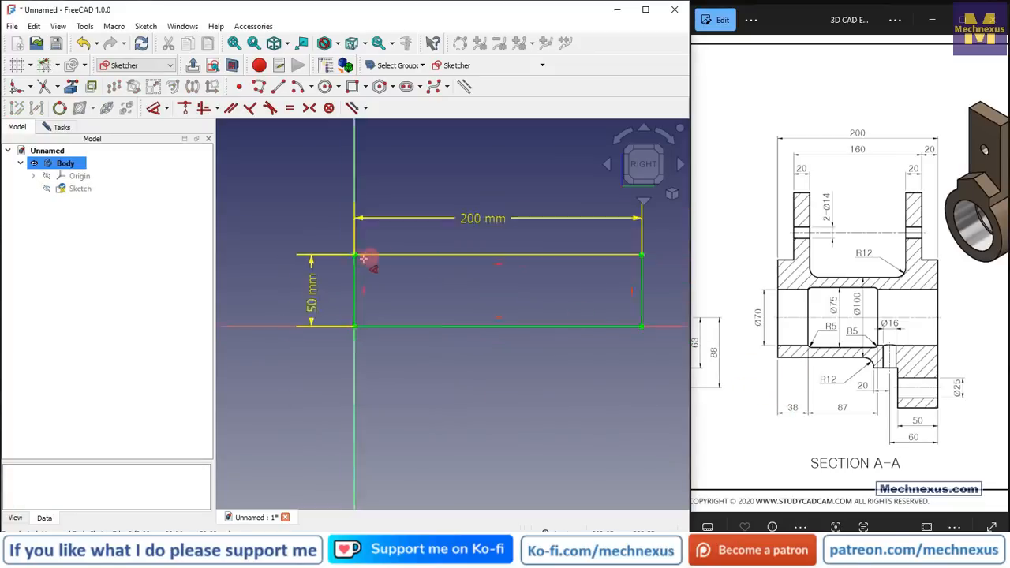
{"action": "scroll", "coordinate": [816, 255], "scroll_direction": "down", "scroll_amount": 3}
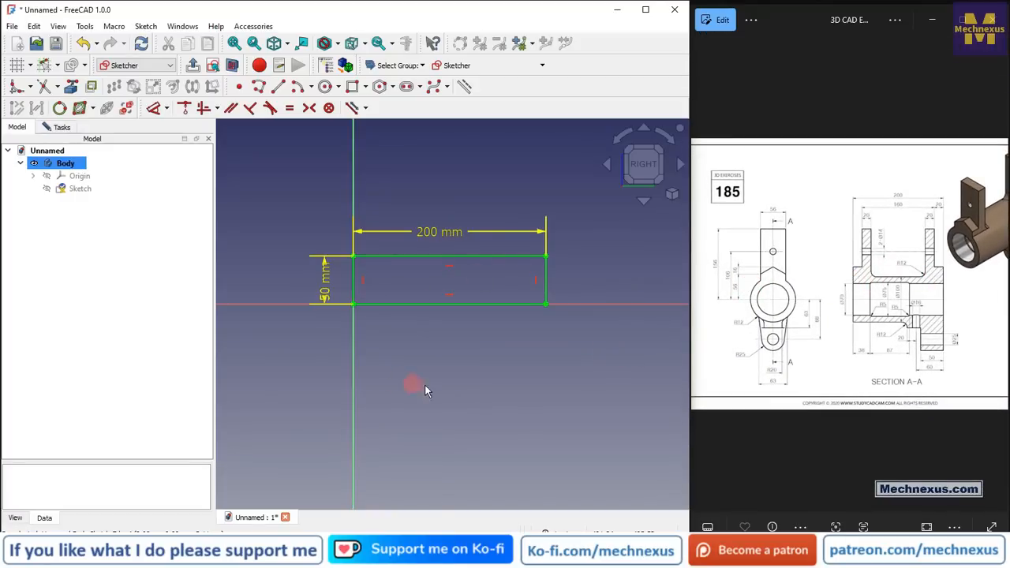
Step: Close the finished rectangle sketch and return to the part model
{"action": "left_click", "coordinate": [59, 127]}
{"action": "left_click", "coordinate": [101, 162]}
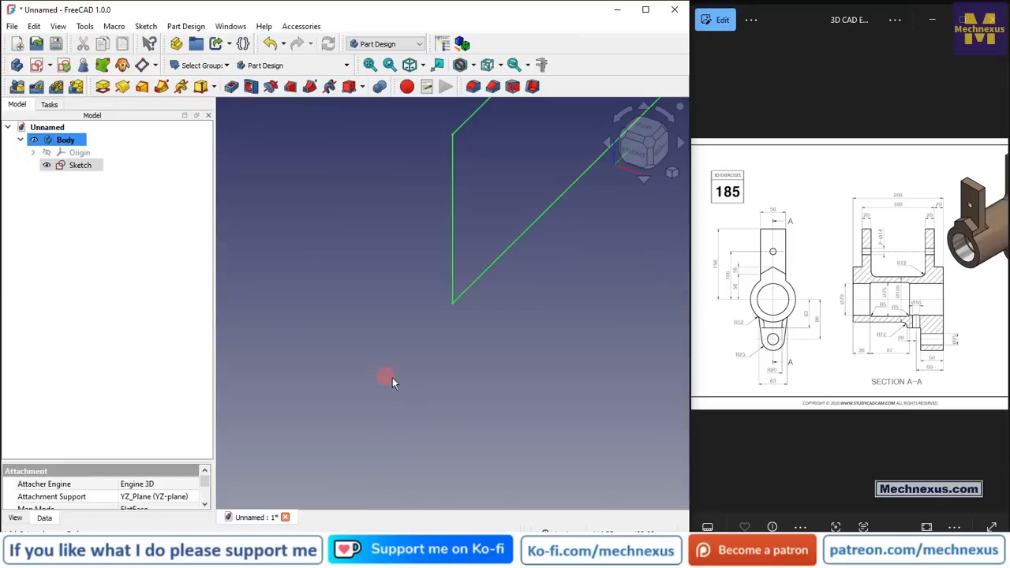
{"action": "left_click_drag", "start_coordinate": [360, 363], "coordinate": [417, 362]}
{"action": "left_click", "coordinate": [661, 189]}
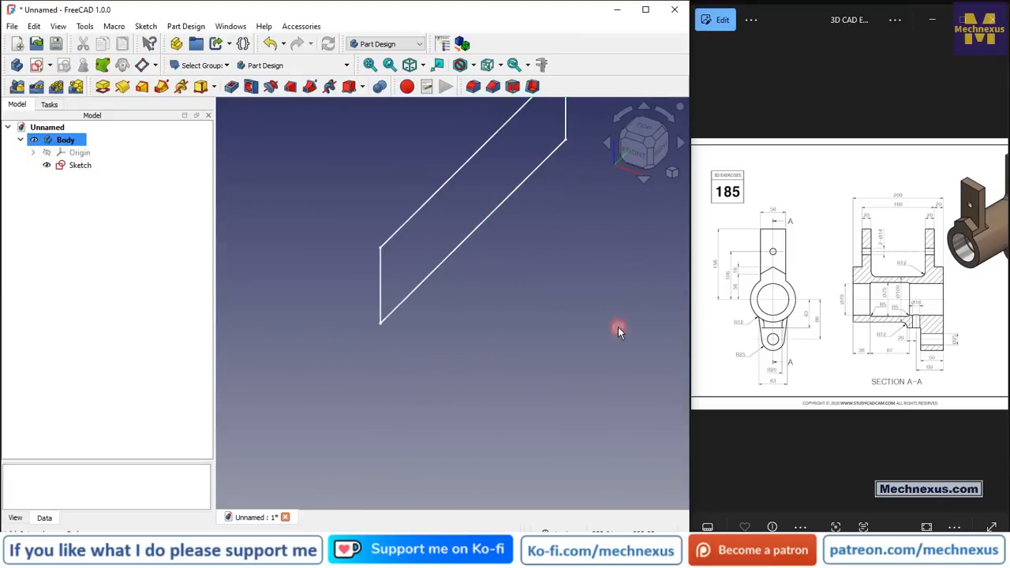
{"action": "key", "text": "0"}
{"action": "scroll", "coordinate": [376, 312], "scroll_direction": "down", "scroll_amount": 4}
{"action": "scroll", "coordinate": [495, 210], "scroll_direction": "up", "scroll_amount": 2}
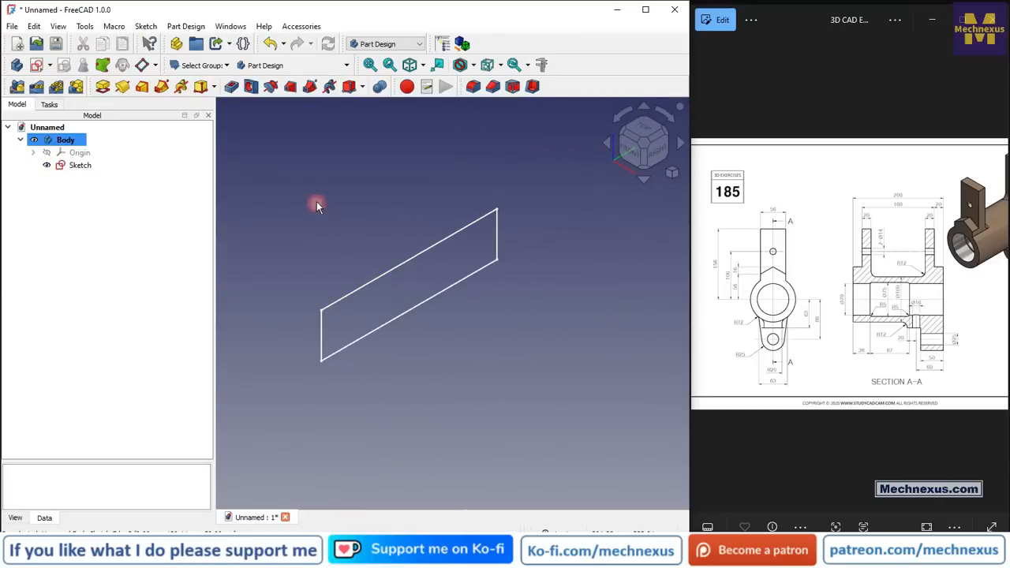
Step: Revolve the rectangle sketch 360° around the Base Y axis to form a solid cylinder
{"action": "left_click", "coordinate": [121, 87]}
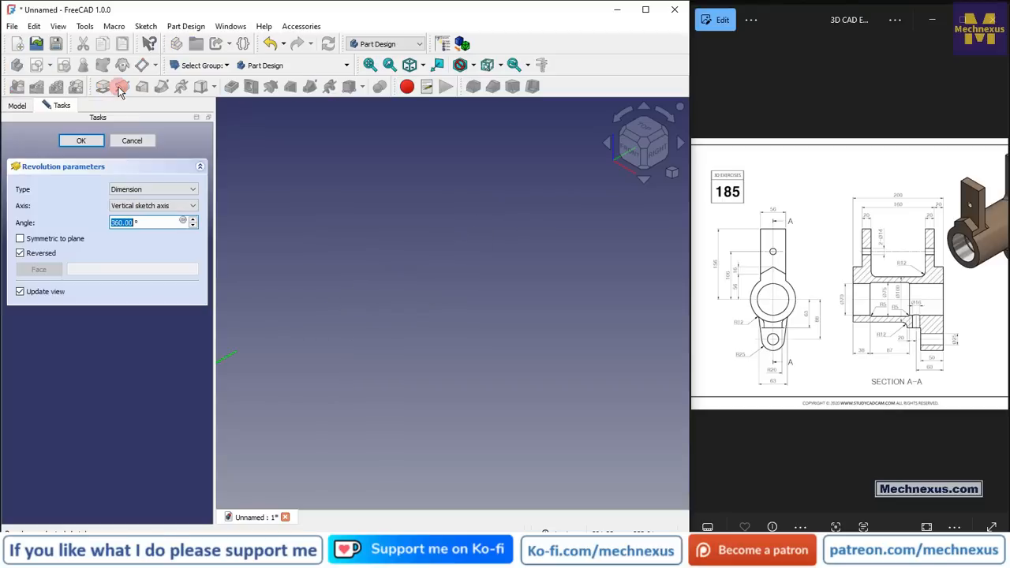
{"action": "scroll", "coordinate": [507, 188], "scroll_direction": "down", "scroll_amount": 3}
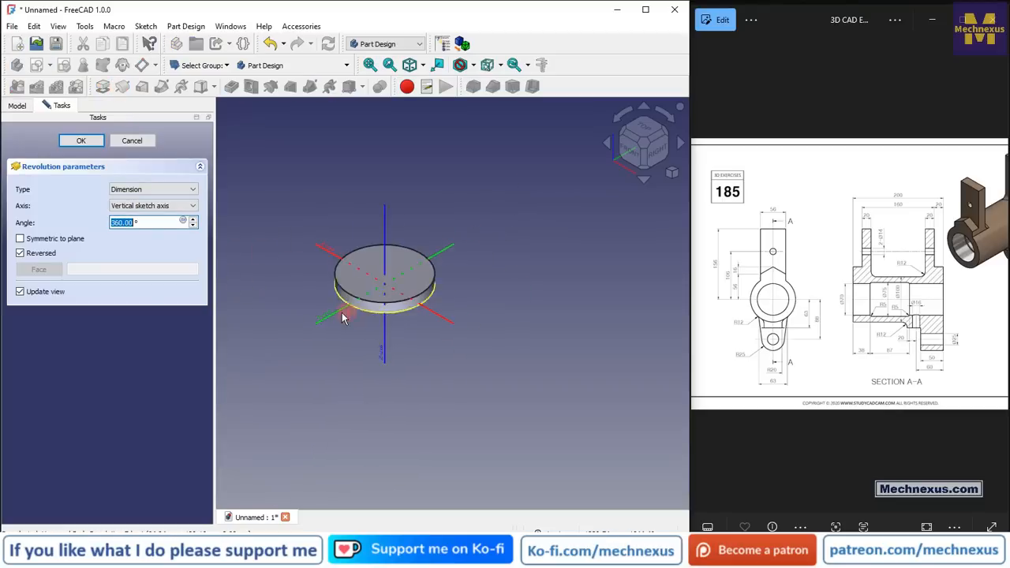
{"action": "scroll", "coordinate": [342, 318], "scroll_direction": "up", "scroll_amount": 3}
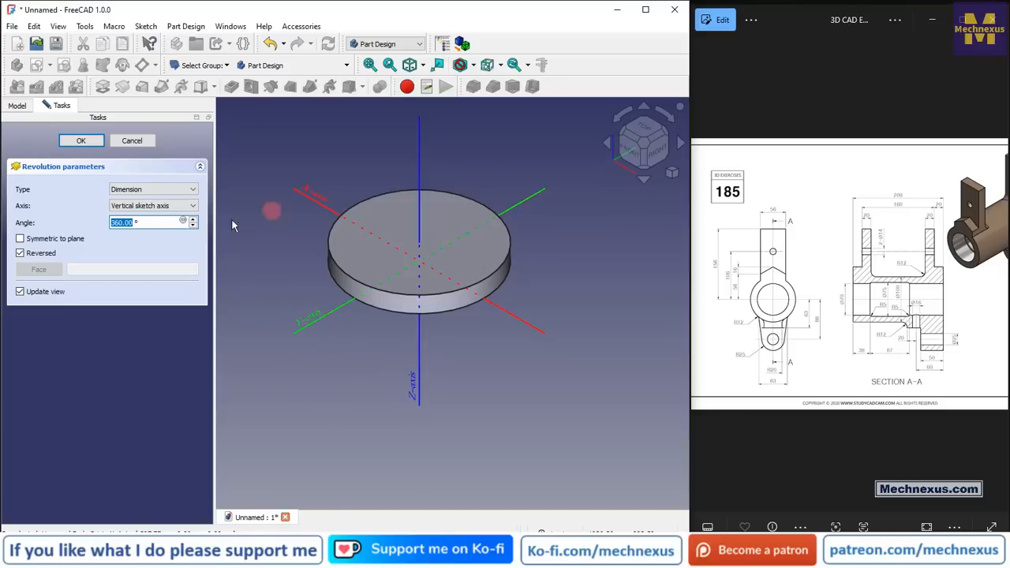
{"action": "left_click", "coordinate": [182, 206]}
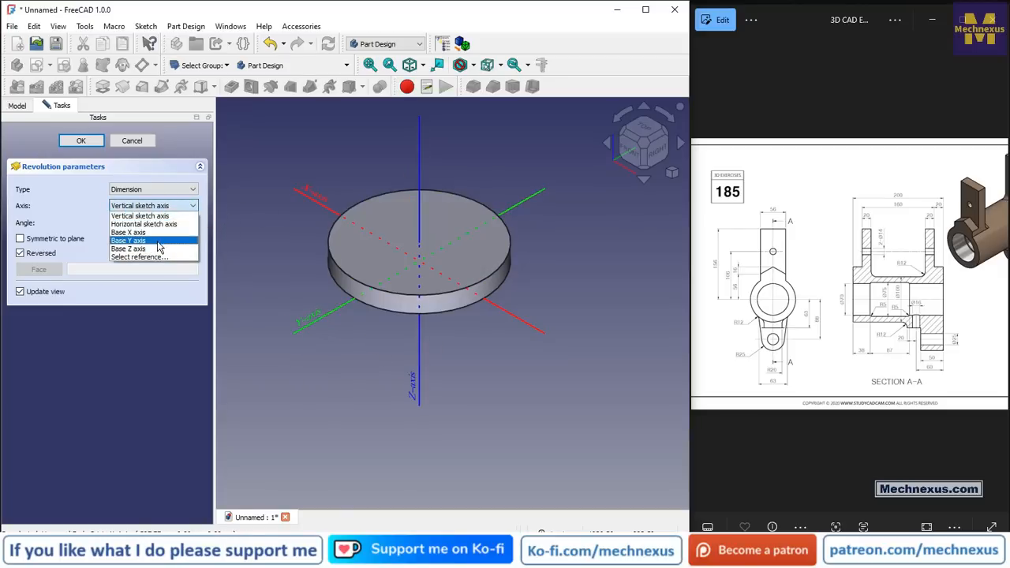
{"action": "left_click", "coordinate": [158, 242]}
{"action": "scroll", "coordinate": [410, 228], "scroll_direction": "up", "scroll_amount": 5}
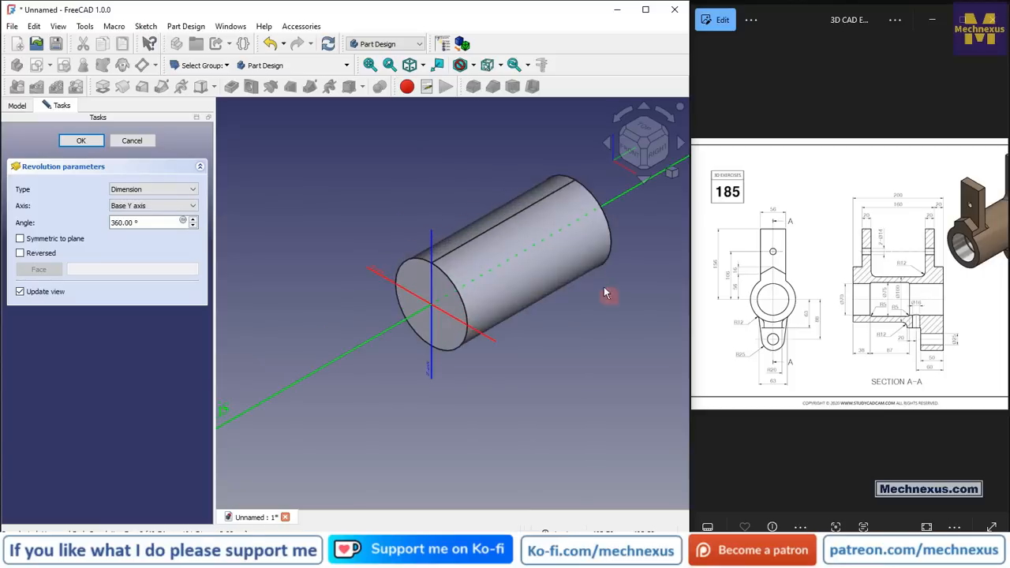
{"action": "scroll", "coordinate": [587, 264], "scroll_direction": "up", "scroll_amount": 2}
{"action": "scroll", "coordinate": [480, 260], "scroll_direction": "down", "scroll_amount": 3}
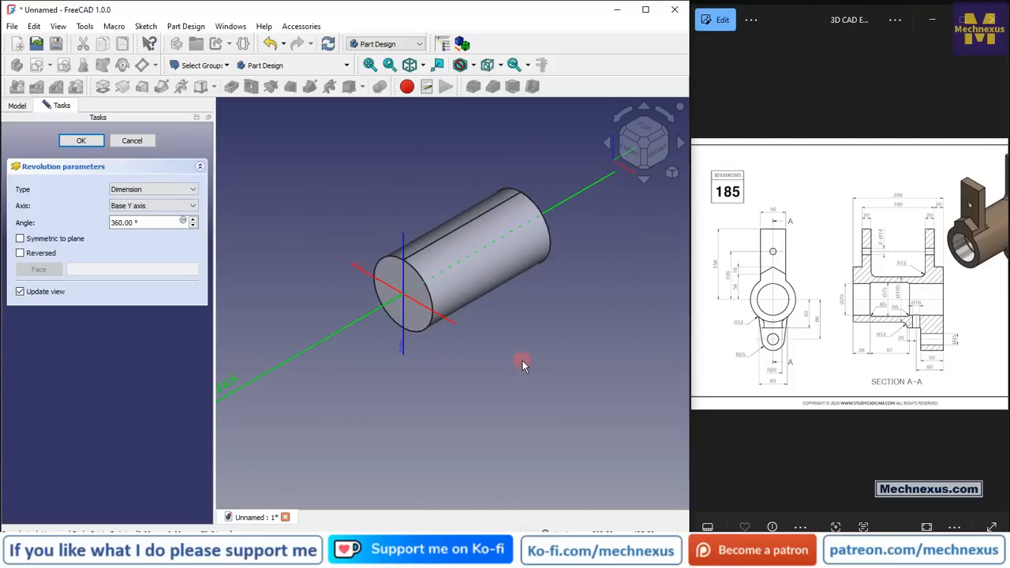
{"action": "left_click", "coordinate": [82, 141]}
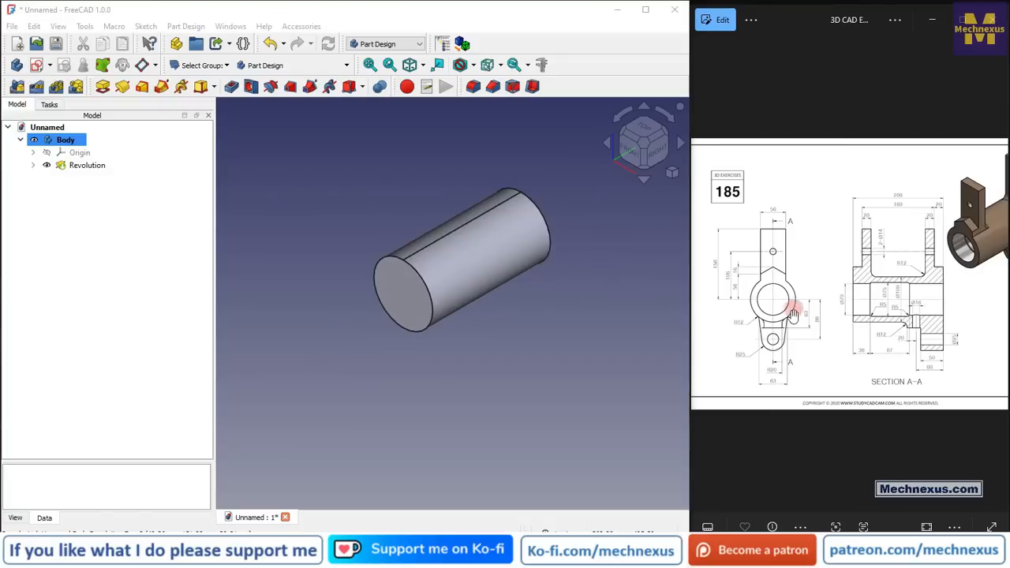
Step: Check the lug offset on the section view and start a datum plane on the cylinder's end face at the origin
{"action": "scroll", "coordinate": [884, 288], "scroll_direction": "up", "scroll_amount": 5}
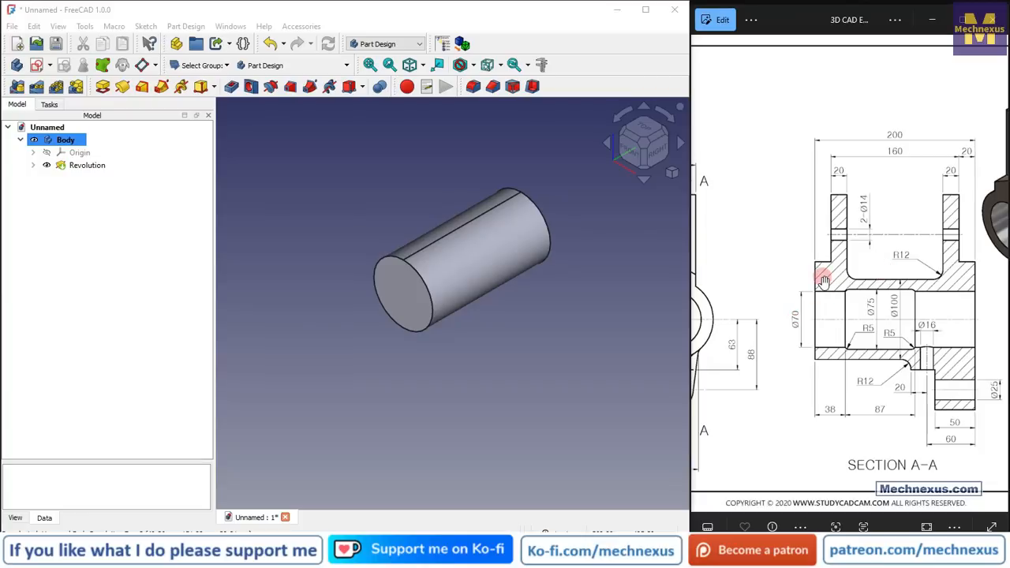
{"action": "scroll", "coordinate": [915, 258], "scroll_direction": "down", "scroll_amount": 3}
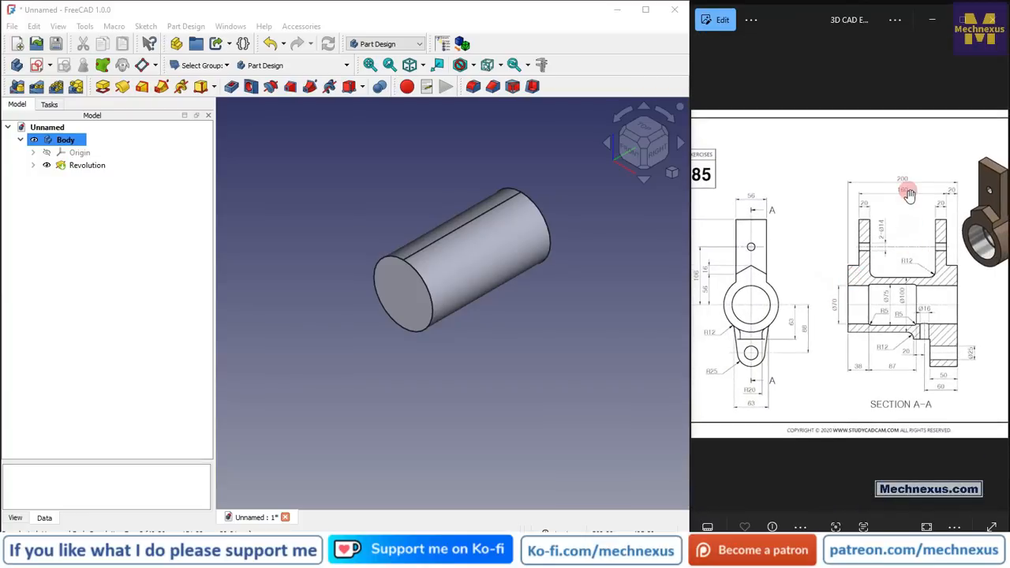
{"action": "scroll", "coordinate": [917, 235], "scroll_direction": "up", "scroll_amount": 2}
{"action": "left_click_drag", "start_coordinate": [919, 235], "coordinate": [873, 211]}
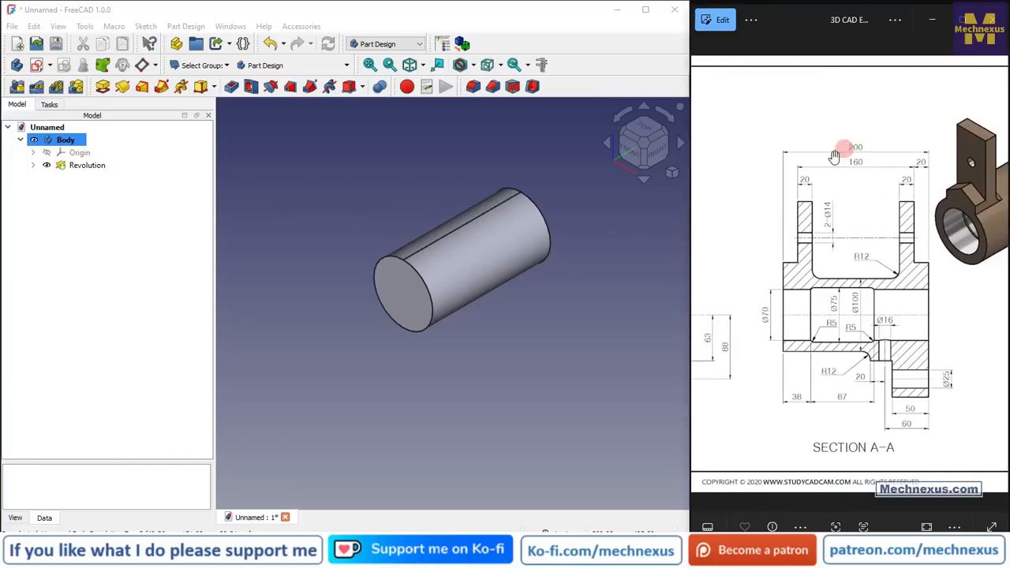
{"action": "scroll", "coordinate": [855, 147], "scroll_direction": "up", "scroll_amount": 2}
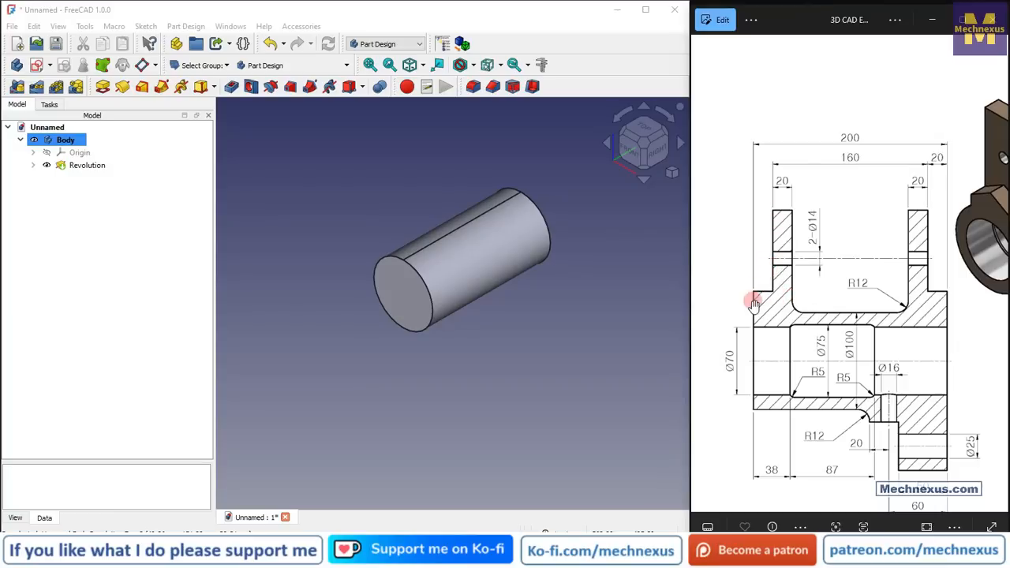
{"action": "left_click", "coordinate": [363, 310]}
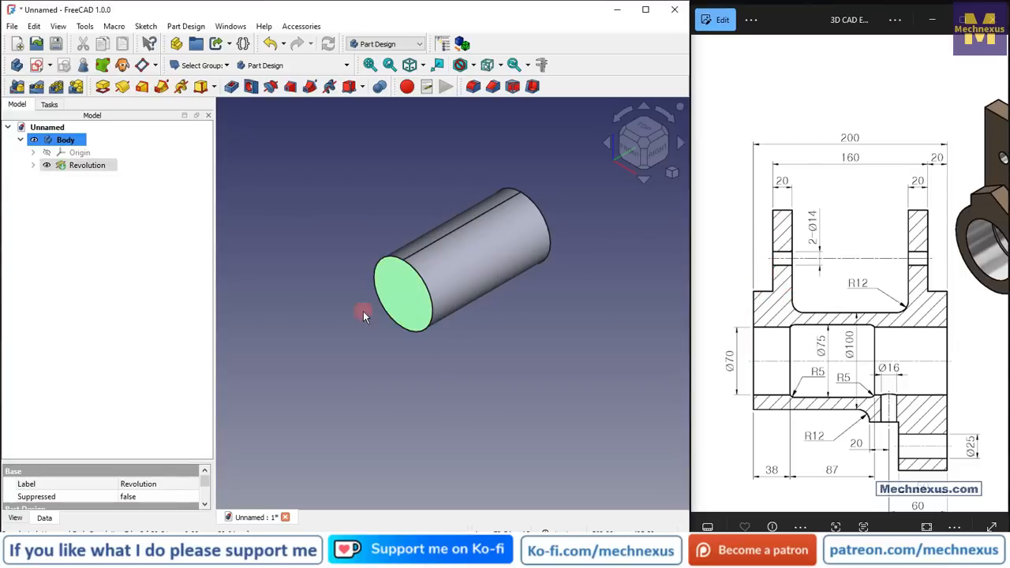
{"action": "scroll", "coordinate": [553, 190], "scroll_direction": "up", "scroll_amount": 1}
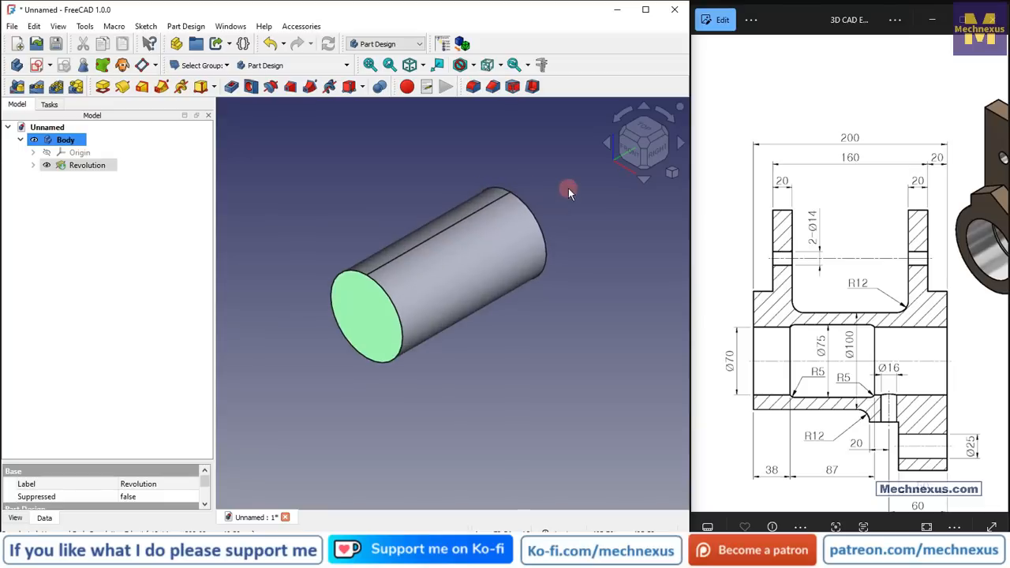
{"action": "left_click", "coordinate": [154, 64]}
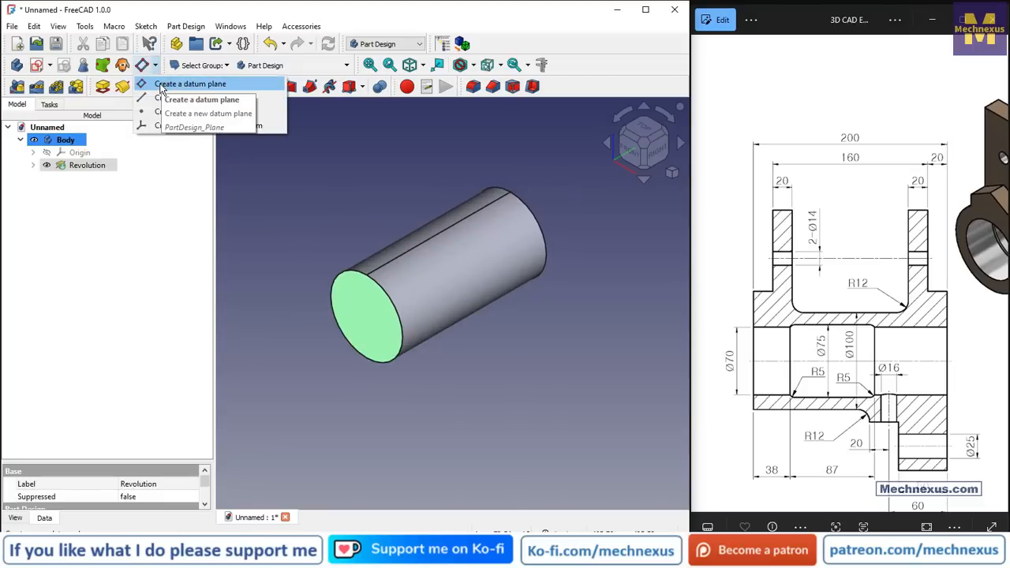
{"action": "left_click", "coordinate": [161, 85]}
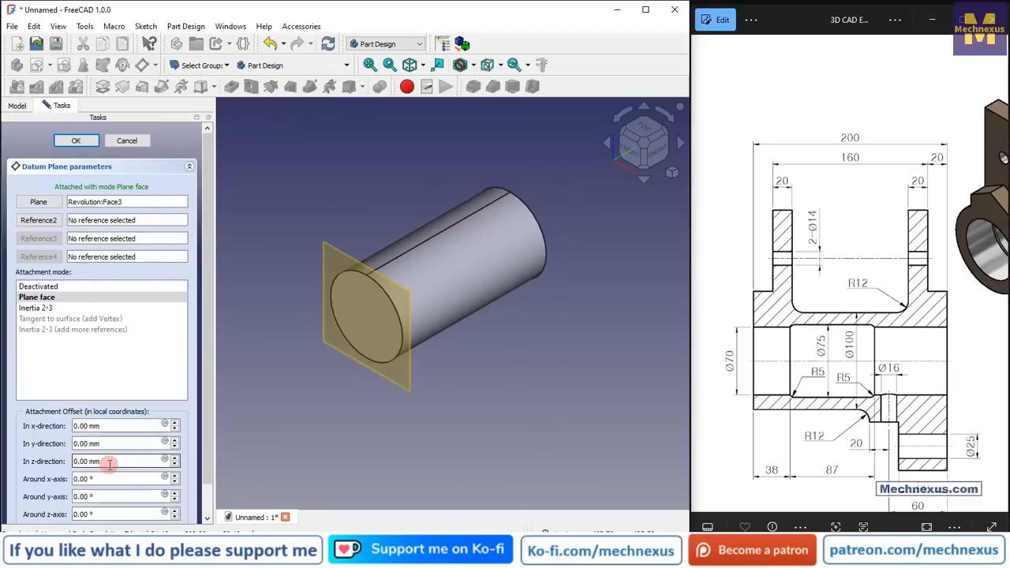
Step: Set the datum plane's z-direction offset to -20 mm so it lies inside the cylinder, and create it
{"action": "triple_click", "coordinate": [111, 463]}
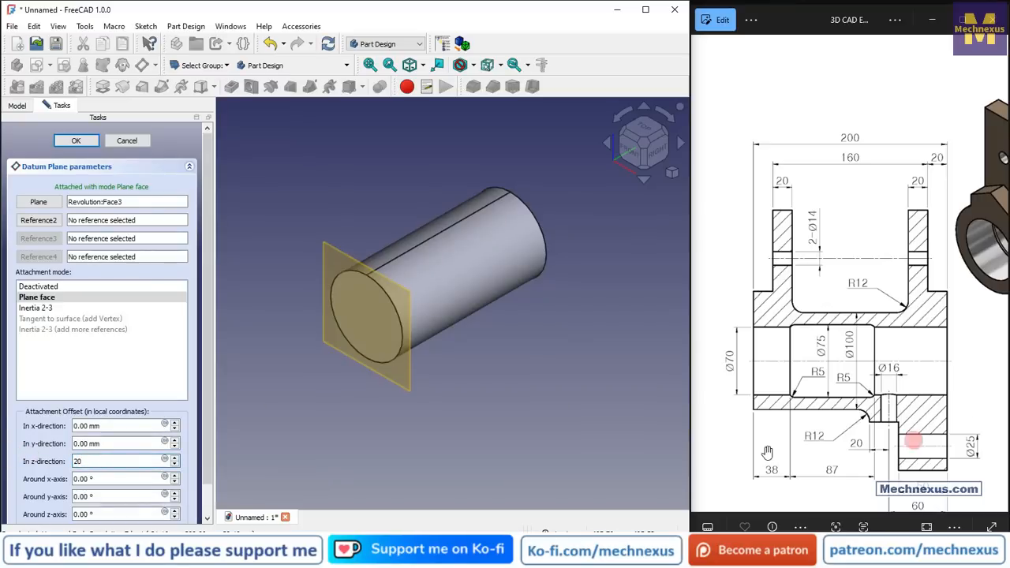
{"action": "middle_click_drag", "start_coordinate": [422, 420], "coordinate": [362, 392]}
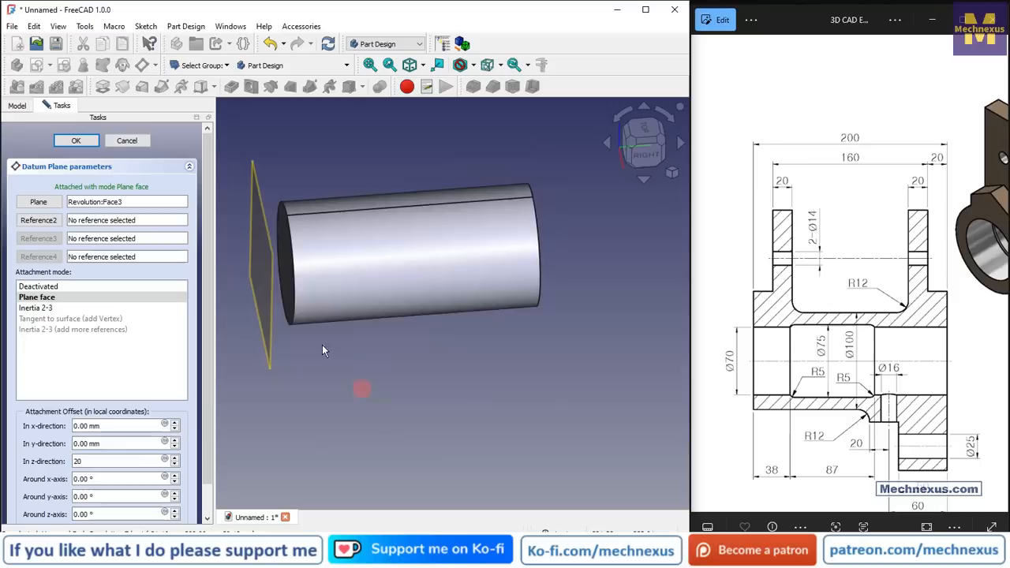
{"action": "left_click", "coordinate": [76, 462]}
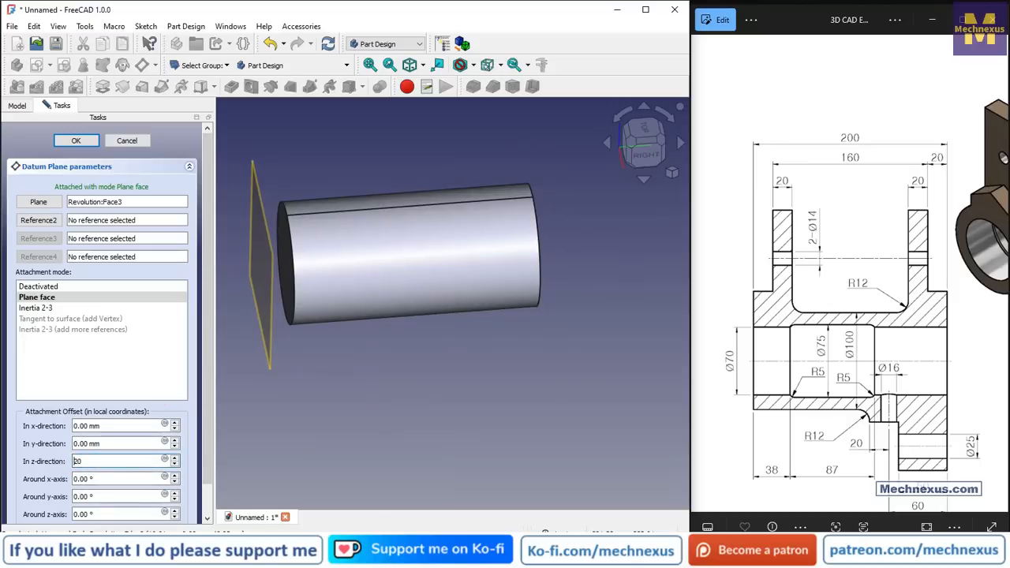
{"action": "left_click", "coordinate": [411, 389]}
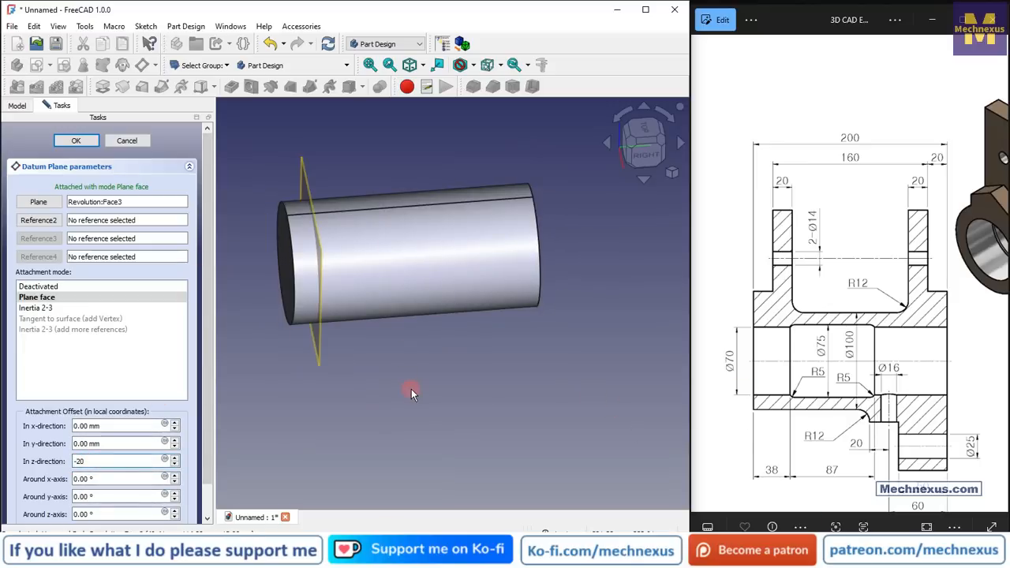
{"action": "left_click", "coordinate": [67, 142]}
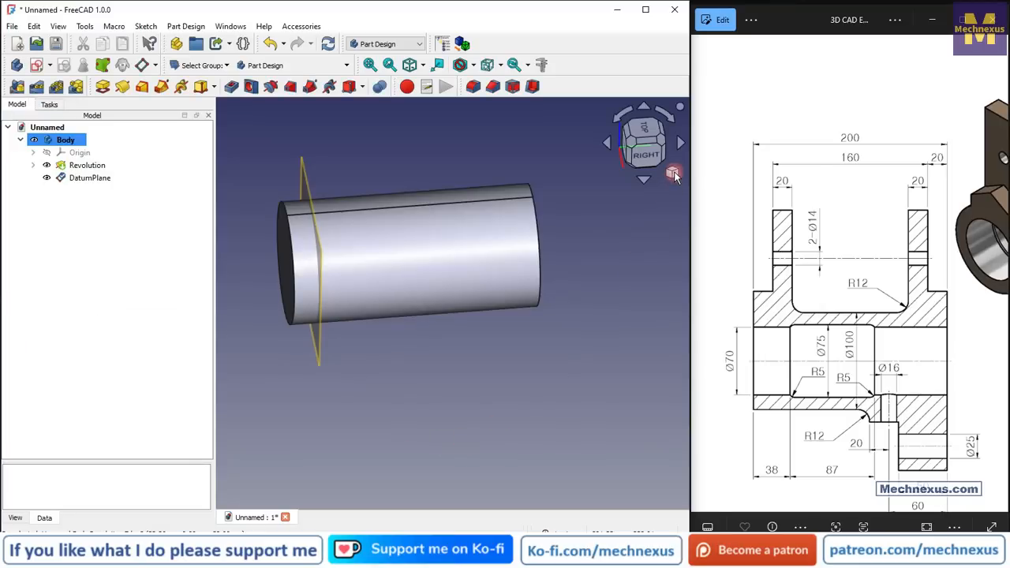
Step: Start a new sketch on the datum plane inside the cylinder and face it from the front
{"action": "left_click", "coordinate": [672, 172]}
{"action": "left_click", "coordinate": [709, 182]}
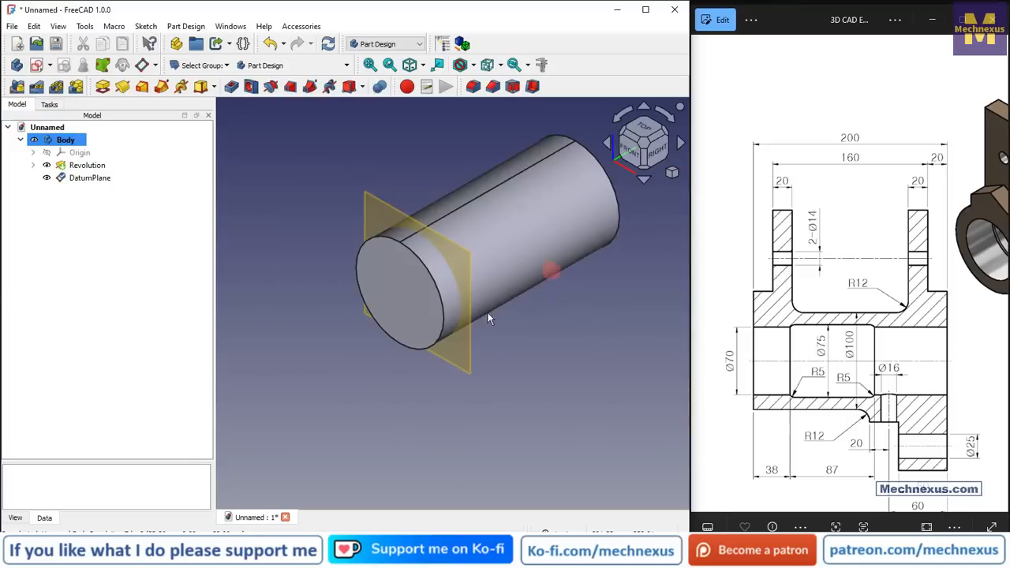
{"action": "scroll", "coordinate": [356, 320], "scroll_direction": "up", "scroll_amount": 3}
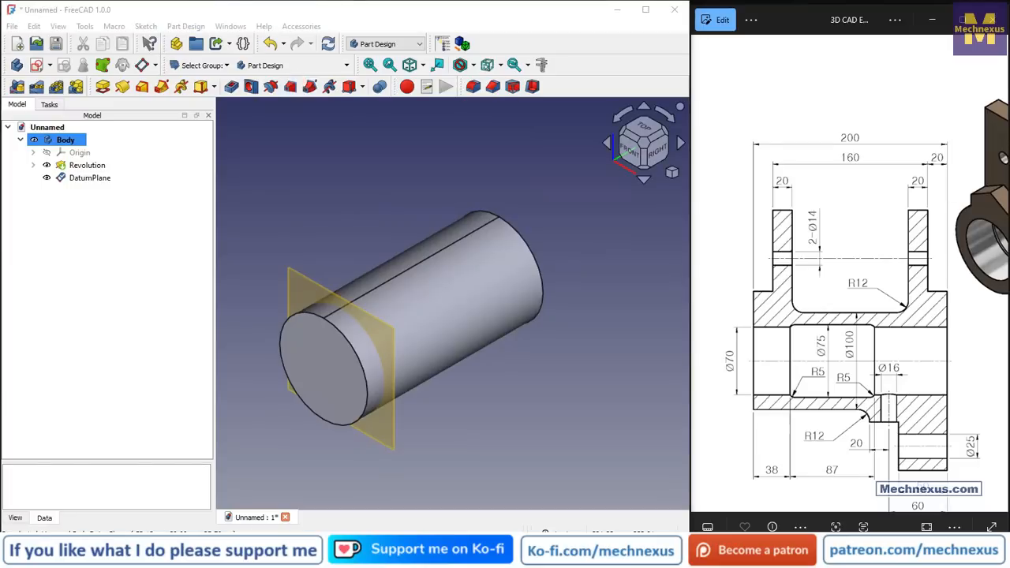
{"action": "scroll", "coordinate": [828, 254], "scroll_direction": "down", "scroll_amount": 3}
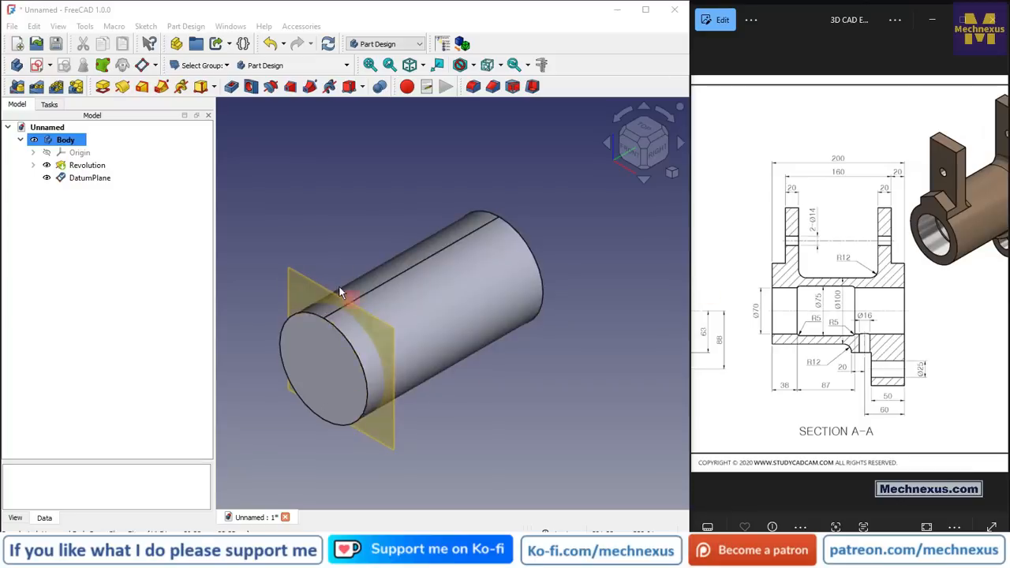
{"action": "left_click", "coordinate": [316, 288]}
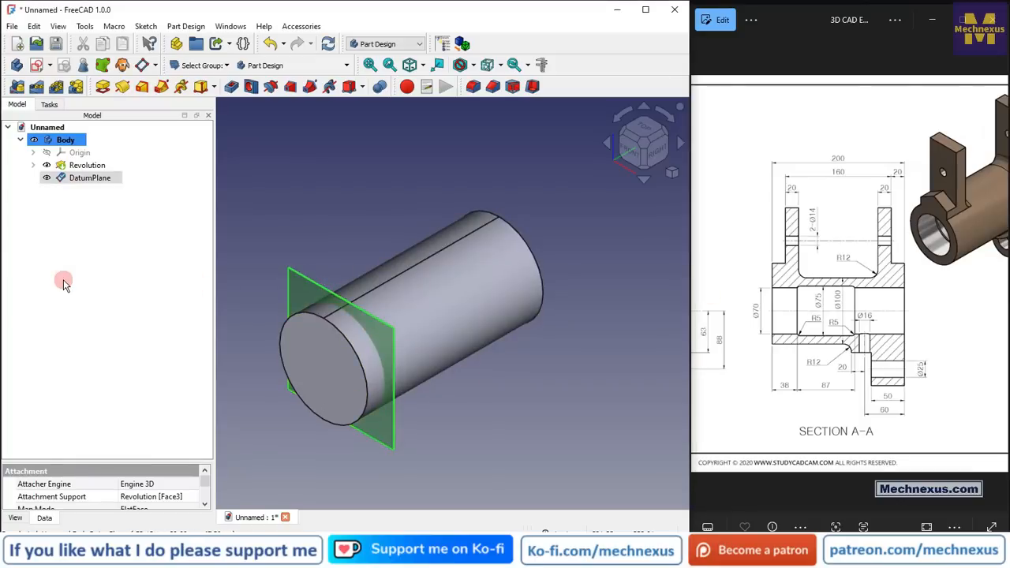
{"action": "left_click", "coordinate": [36, 66]}
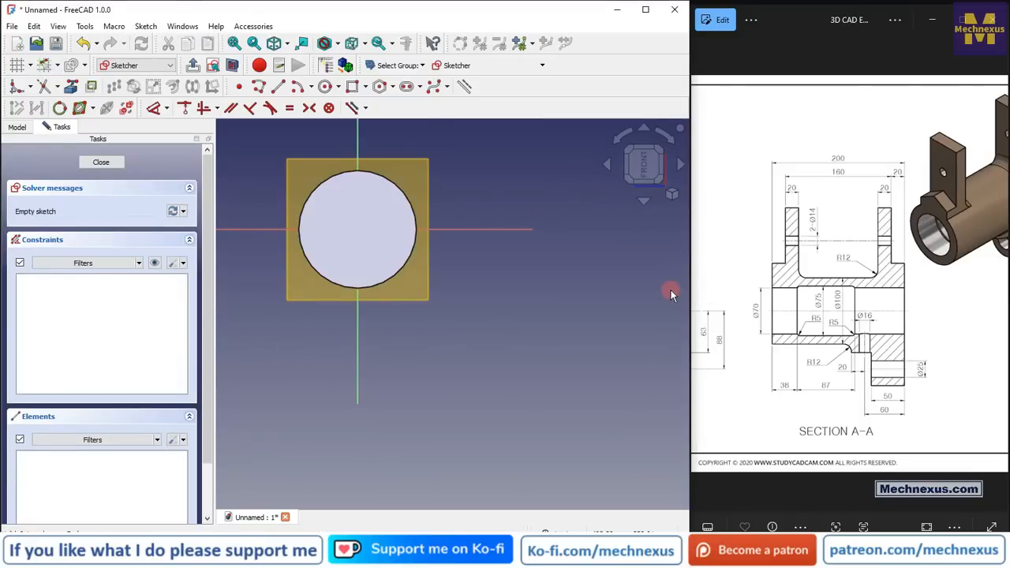
{"action": "key", "text": "0"}
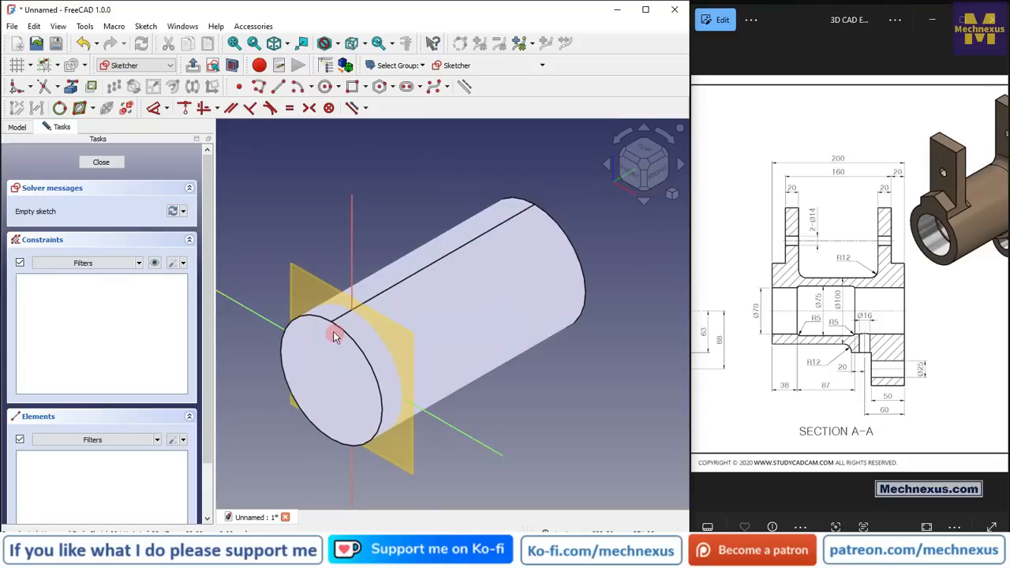
{"action": "left_click", "coordinate": [633, 180]}
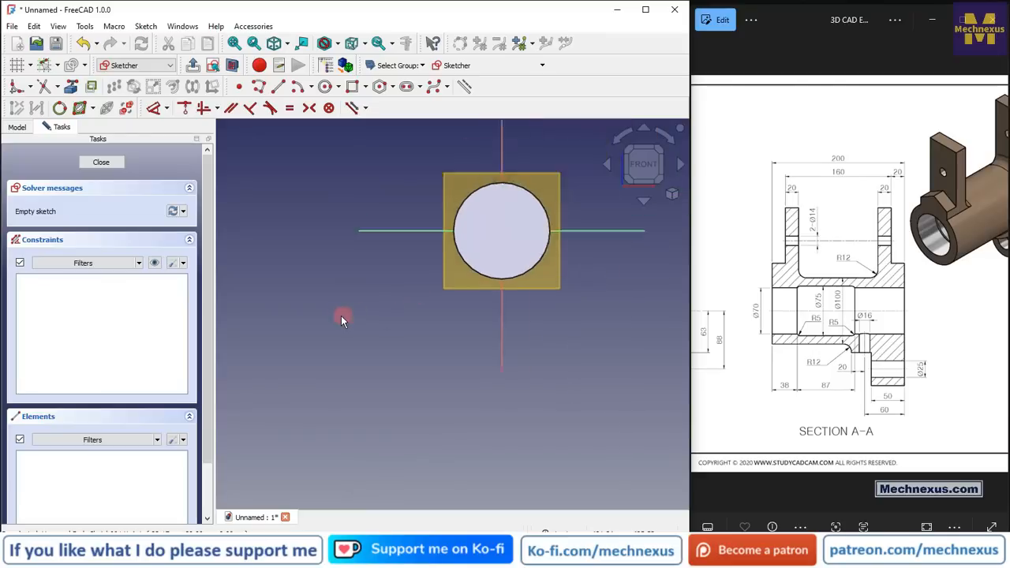
{"action": "scroll", "coordinate": [431, 233], "scroll_direction": "up", "scroll_amount": 2}
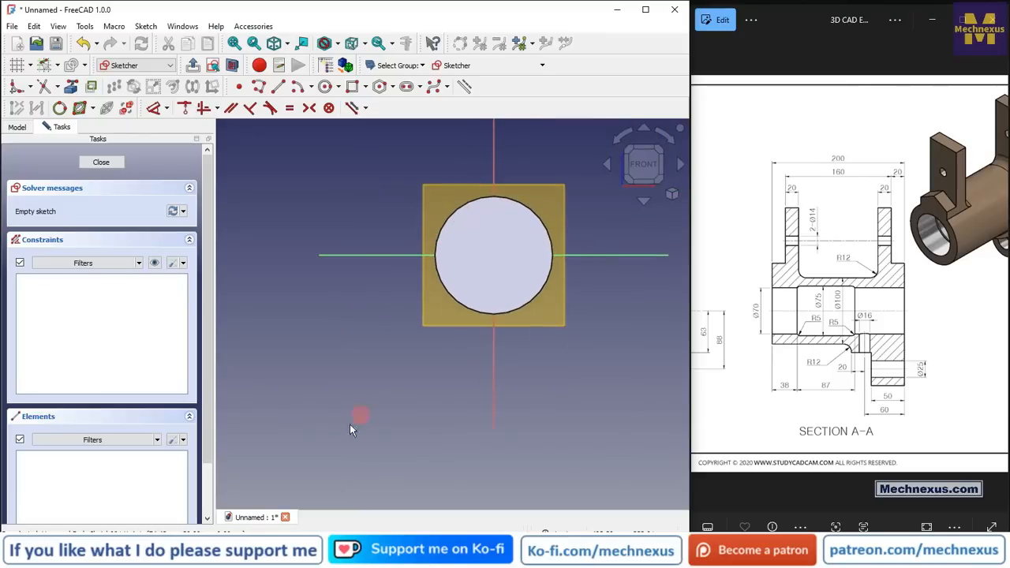
Step: Project the cylinder's circular edge into the sketch as external geometry and switch the display to wireframe
{"action": "left_click", "coordinate": [71, 89]}
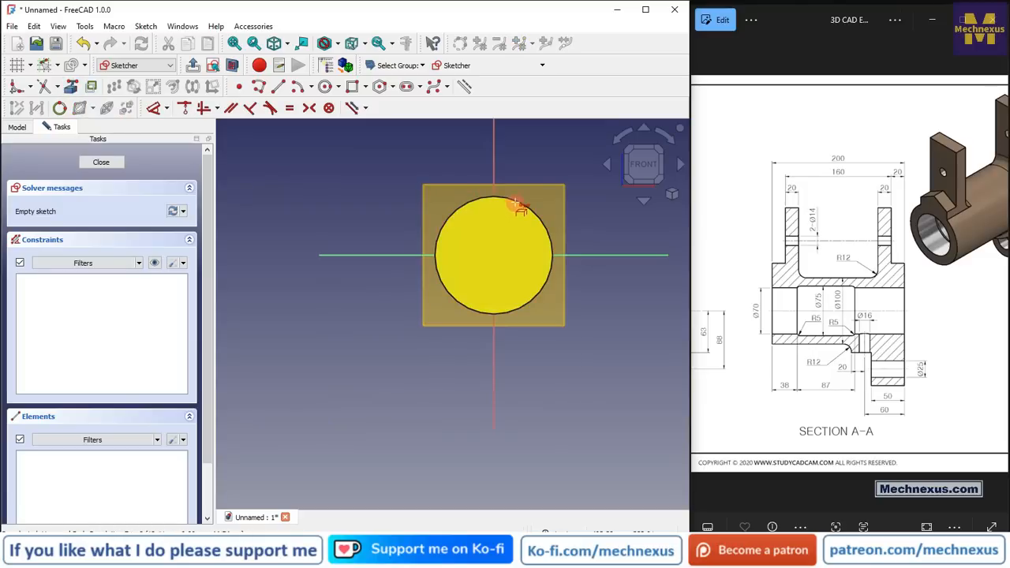
{"action": "left_click", "coordinate": [515, 202]}
{"action": "scroll", "coordinate": [300, 306], "scroll_direction": "down", "scroll_amount": 1}
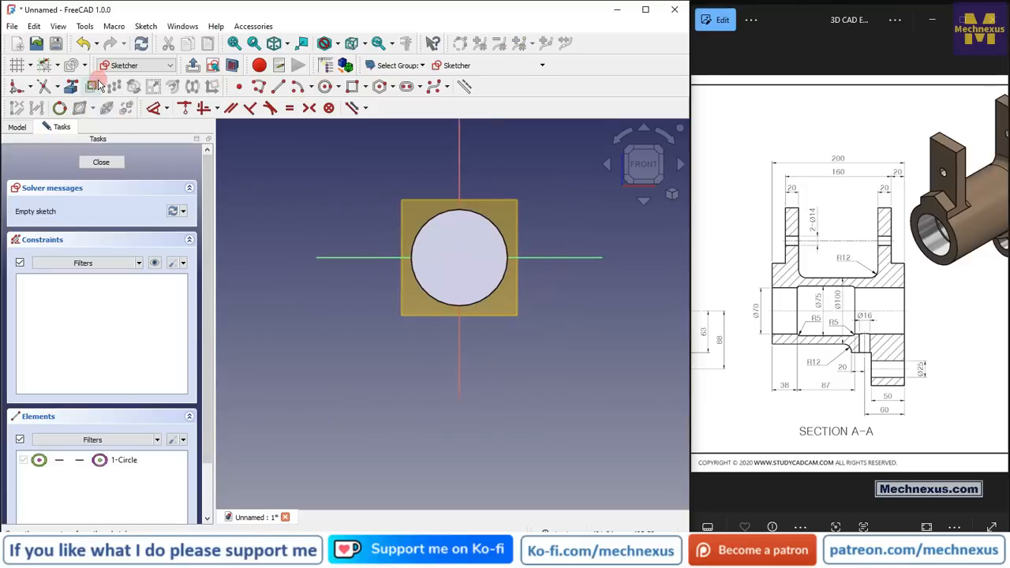
{"action": "left_click", "coordinate": [339, 44]}
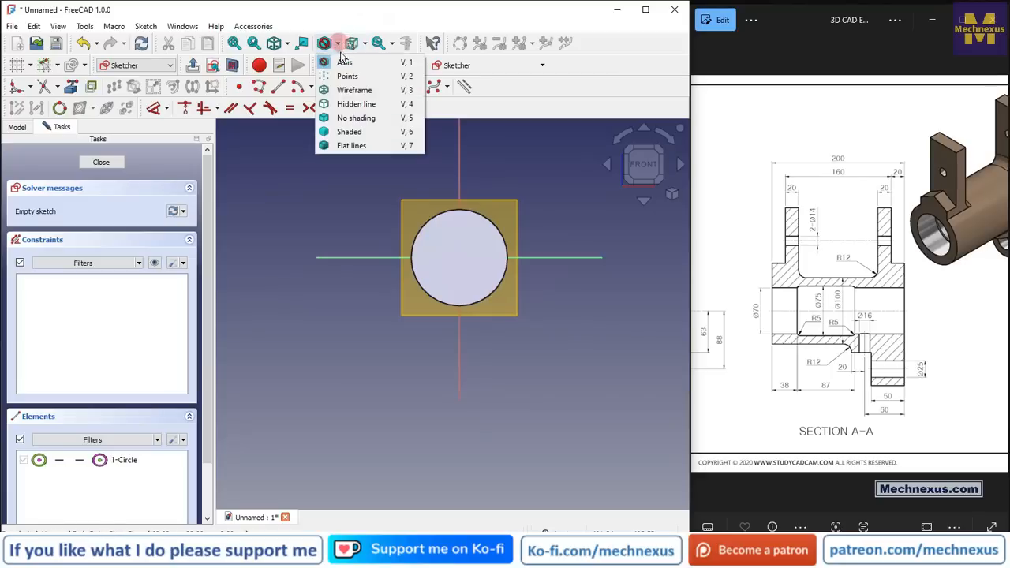
{"action": "left_click", "coordinate": [353, 91]}
{"action": "scroll", "coordinate": [453, 179], "scroll_direction": "up", "scroll_amount": 2}
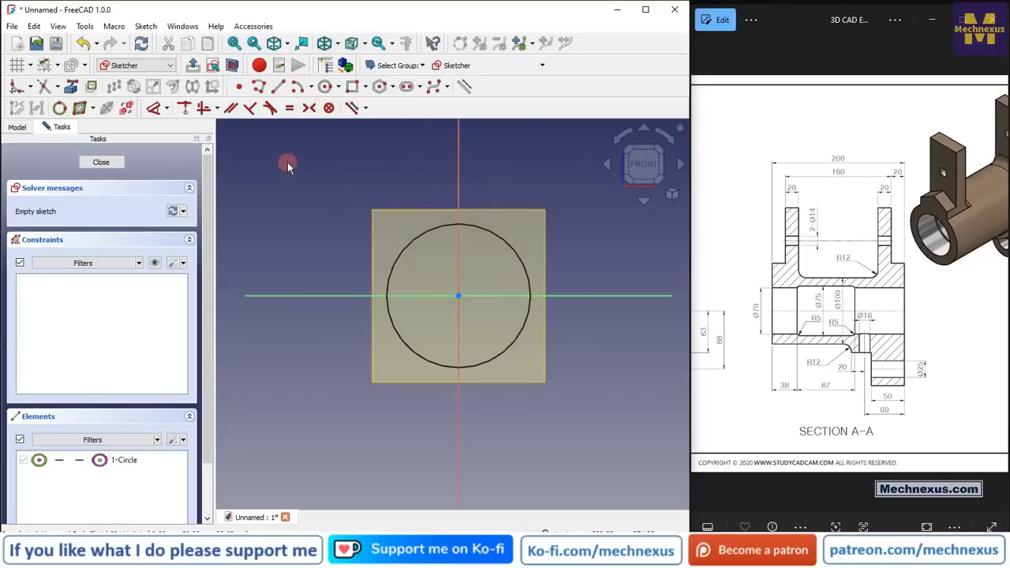
Step: Draw a three-rim-point arc over the upper part of the projected circle, with both ends on the circle
{"action": "left_click", "coordinate": [312, 87]}
{"action": "left_click", "coordinate": [321, 122]}
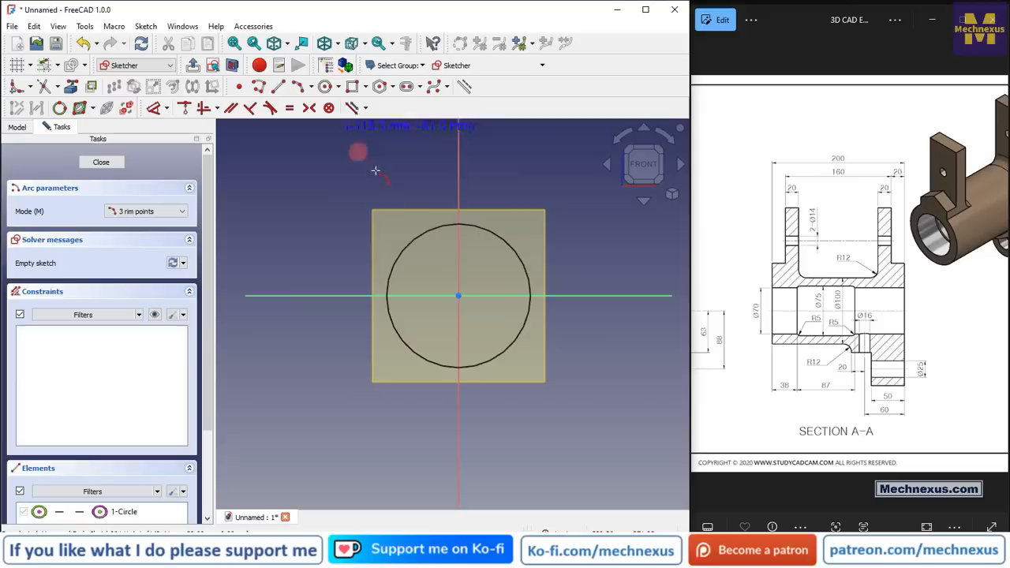
{"action": "left_click", "coordinate": [399, 256]}
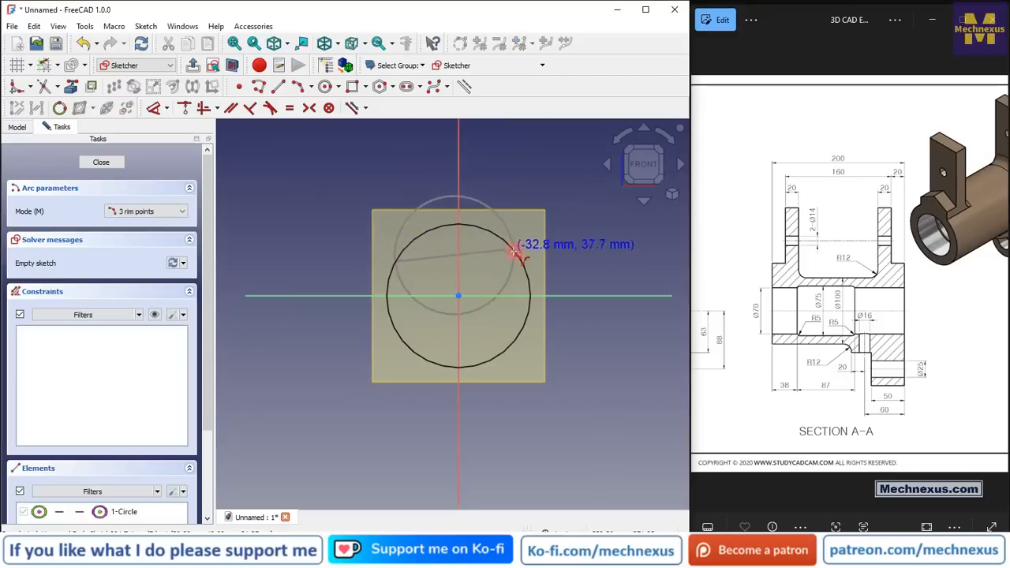
{"action": "left_click", "coordinate": [517, 259]}
{"action": "left_click", "coordinate": [512, 232]}
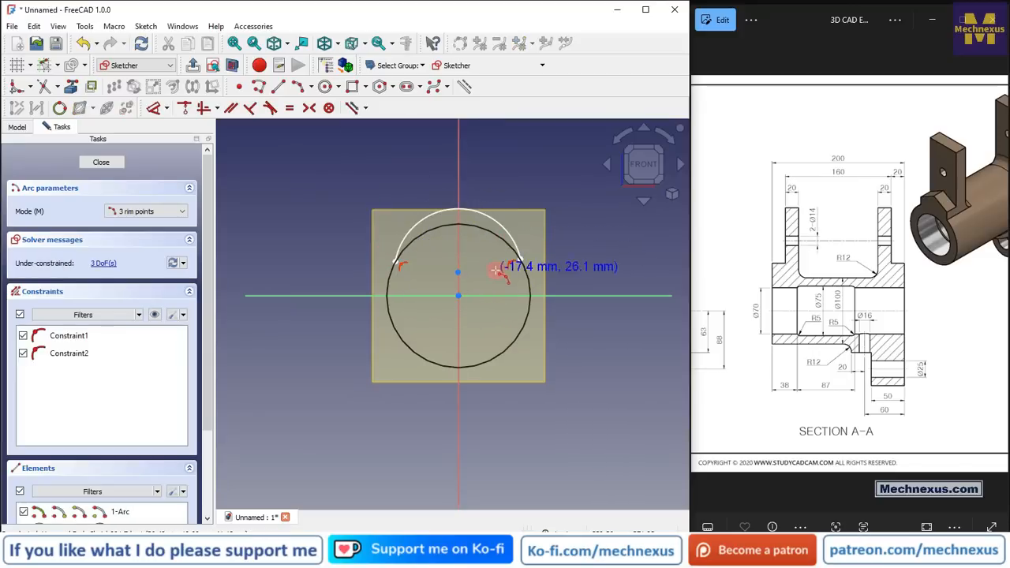
Step: Constrain the arc's centre to coincide with the sketch origin
{"action": "left_click", "coordinate": [458, 273]}
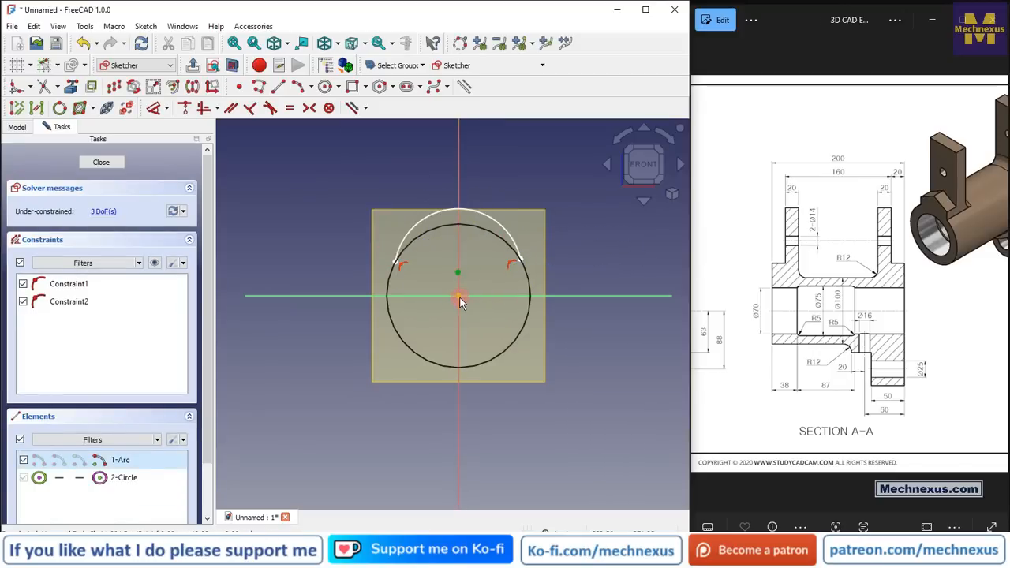
{"action": "left_click", "coordinate": [458, 296]}
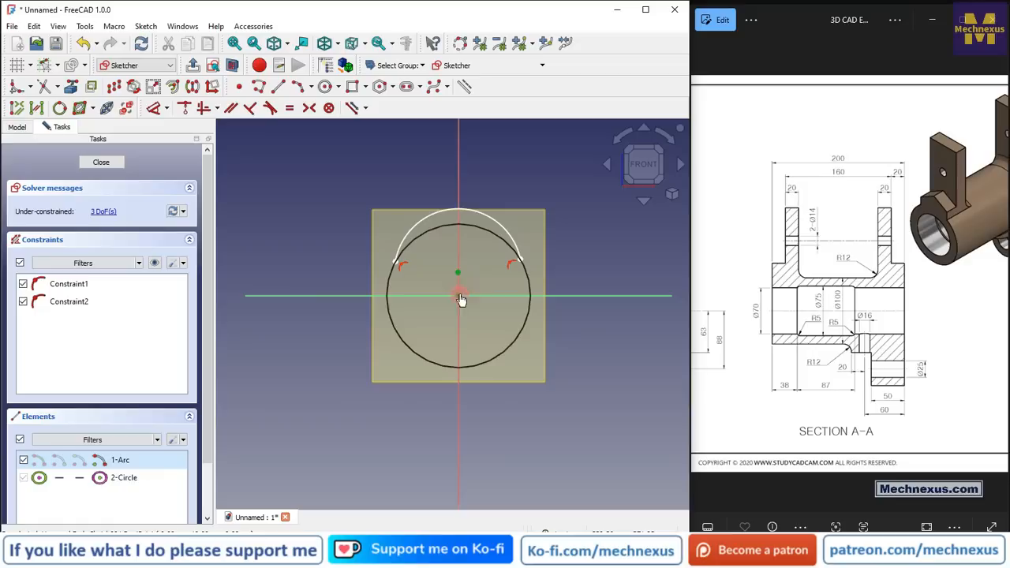
{"action": "left_click", "coordinate": [186, 108]}
{"action": "scroll", "coordinate": [509, 244], "scroll_direction": "up", "scroll_amount": 3}
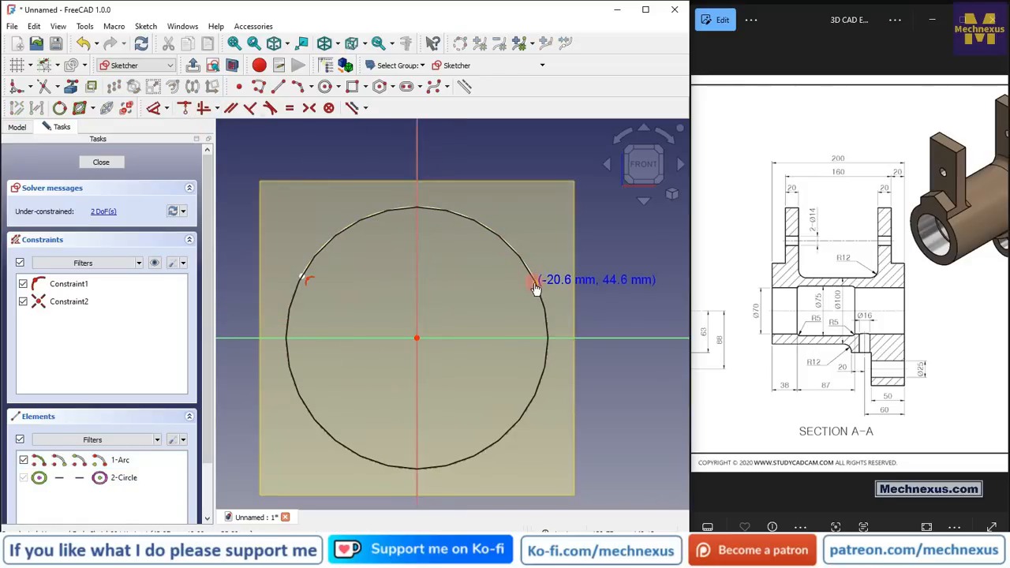
{"action": "scroll", "coordinate": [598, 272], "scroll_direction": "down", "scroll_amount": 3}
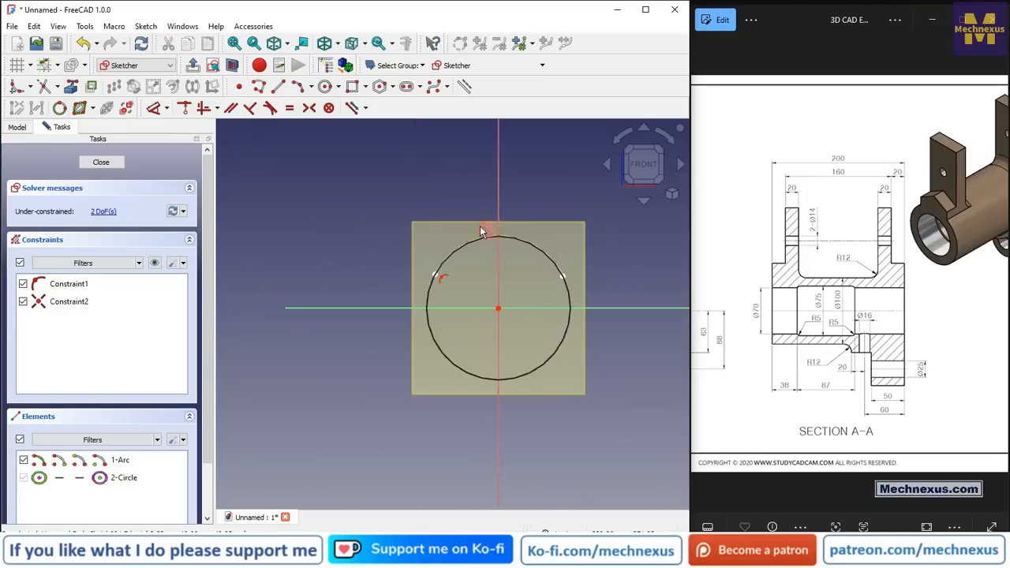
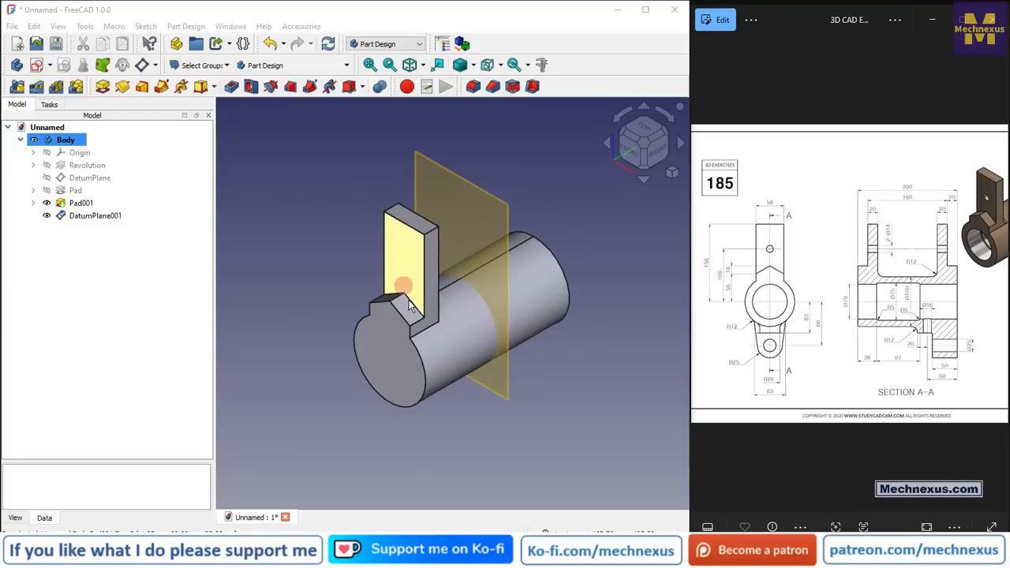
Step: Recompute DatumPlane001, the datum plane behind the front lug
{"action": "scroll", "coordinate": [295, 289], "scroll_direction": "up", "scroll_amount": 1}
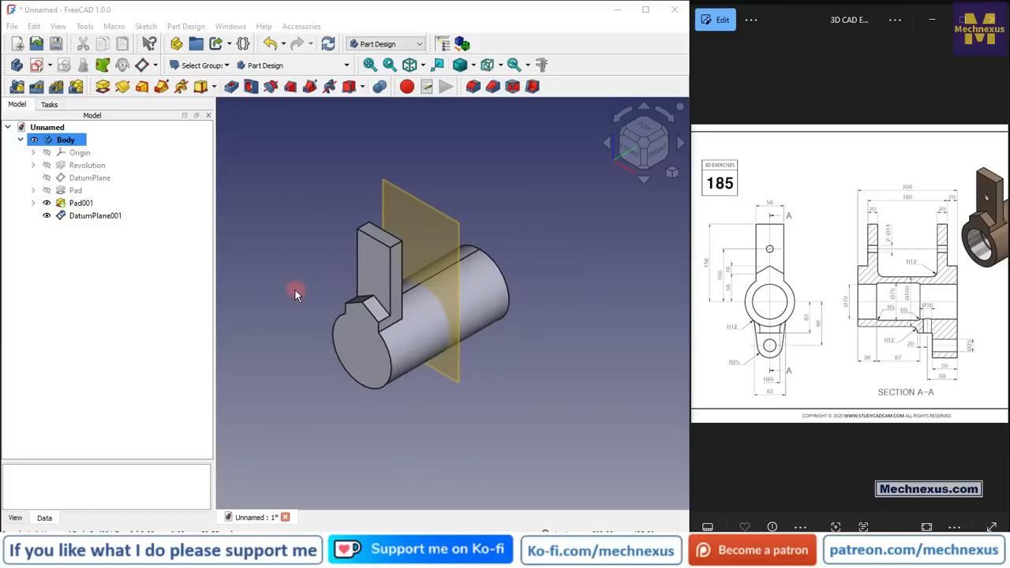
{"action": "right_click", "coordinate": [74, 216]}
{"action": "left_click", "coordinate": [126, 385]}
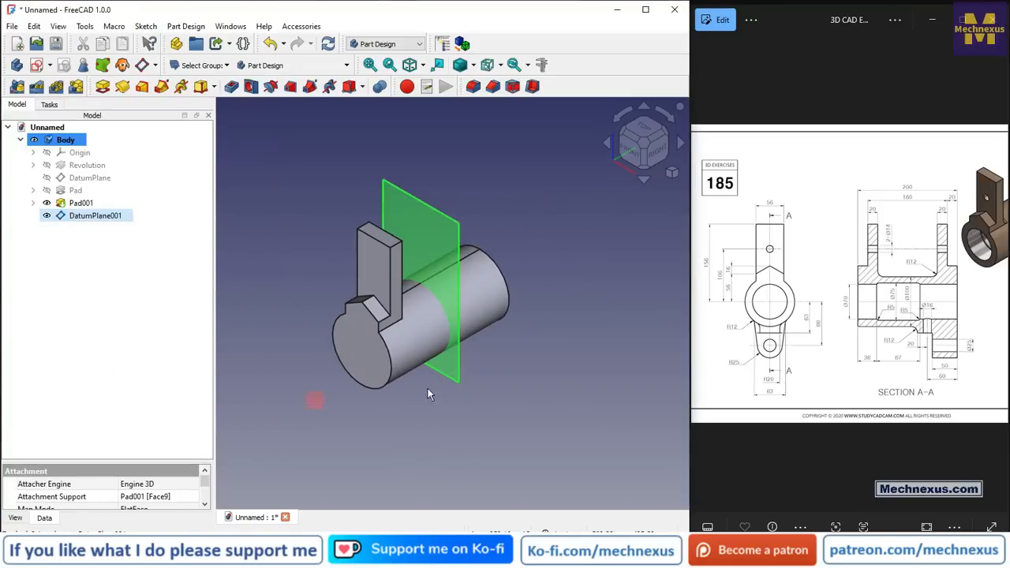
Step: Relocate the pattern tools to the end of their row and start a Mirrored feature from Pad and Pad001
{"action": "scroll", "coordinate": [765, 263], "scroll_direction": "down", "scroll_amount": 3}
{"action": "scroll", "coordinate": [990, 209], "scroll_direction": "up", "scroll_amount": 4}
{"action": "scroll", "coordinate": [527, 345], "scroll_direction": "down", "scroll_amount": 2}
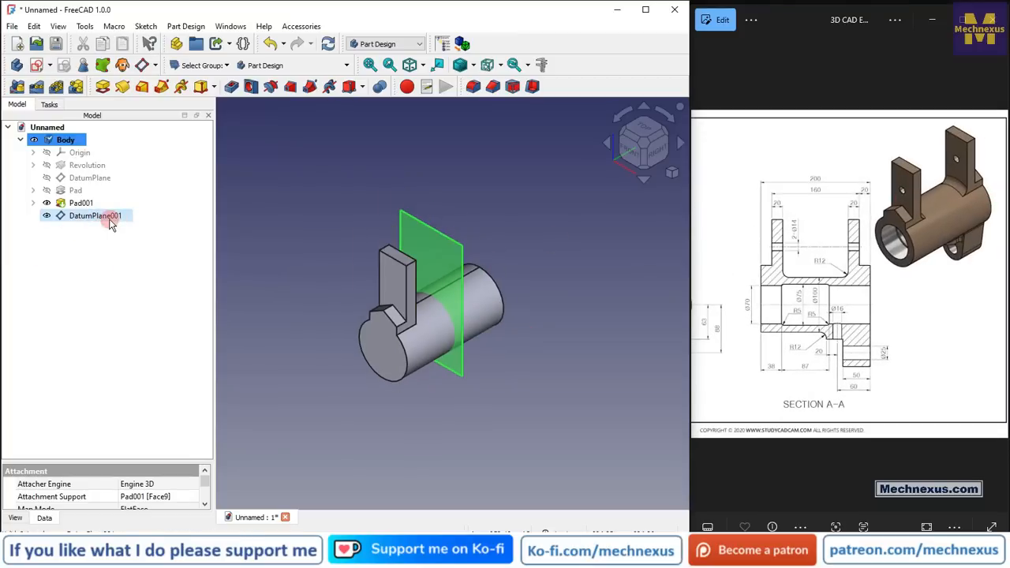
{"action": "scroll", "coordinate": [412, 334], "scroll_direction": "up", "scroll_amount": 2}
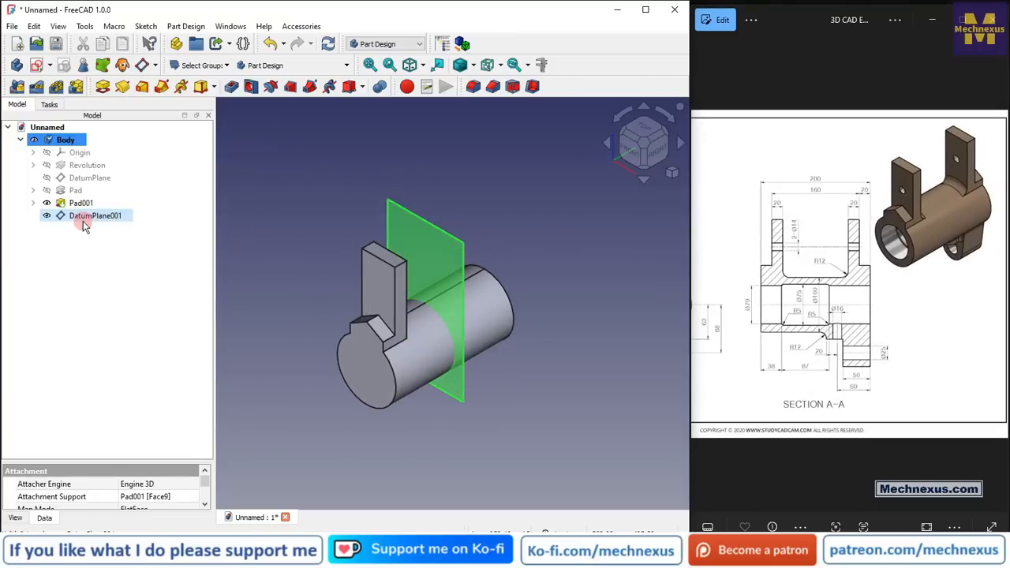
{"action": "left_click", "coordinate": [163, 213]}
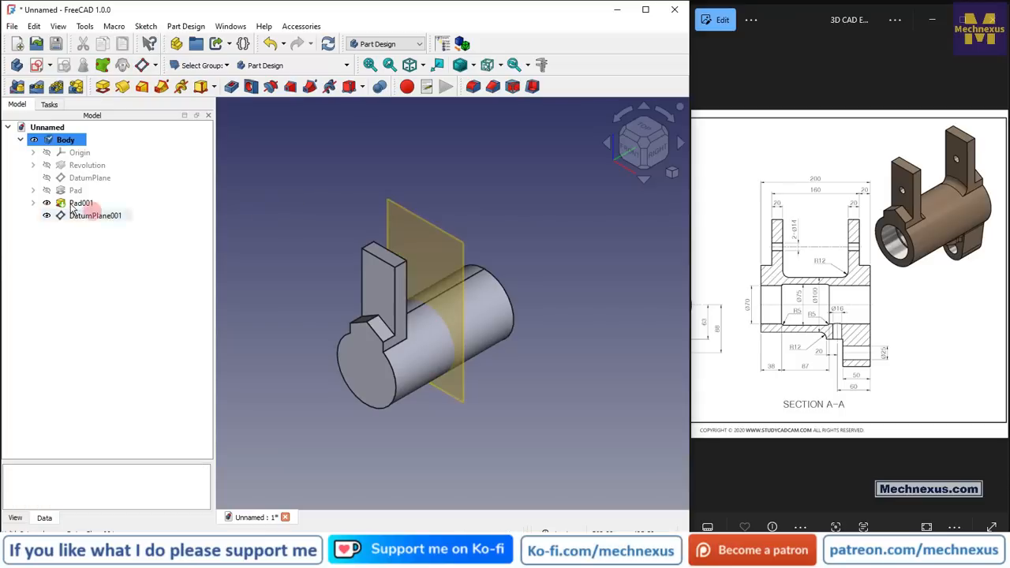
{"action": "left_click", "coordinate": [75, 191]}
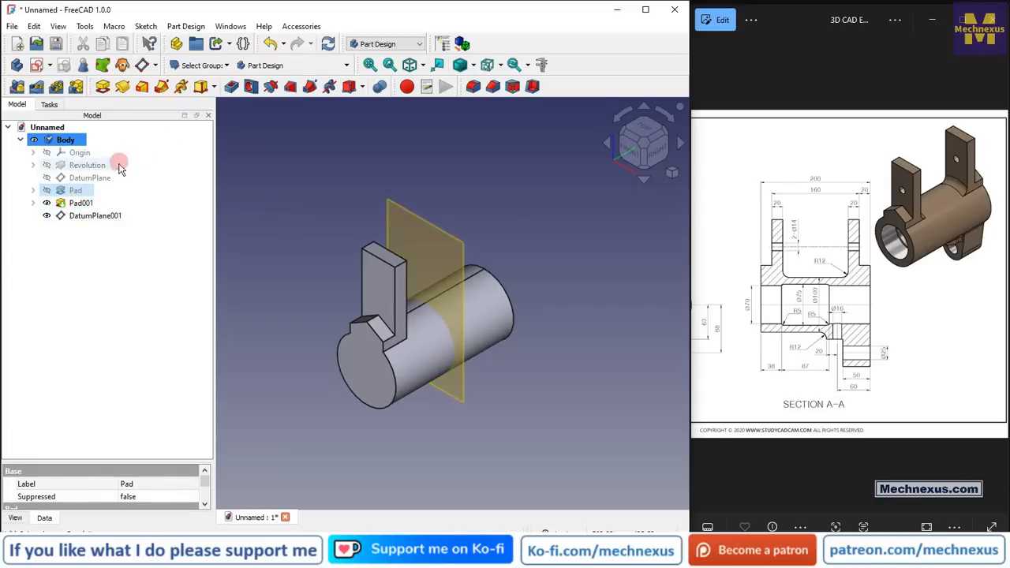
{"action": "left_click", "coordinate": [79, 203]}
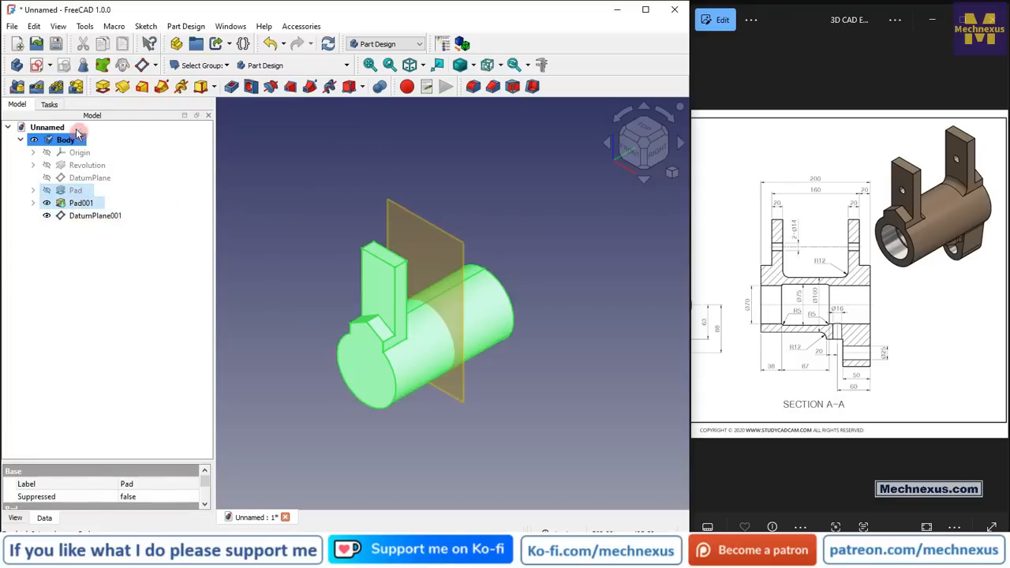
{"action": "left_click_drag", "start_coordinate": [5, 87], "coordinate": [477, 88]}
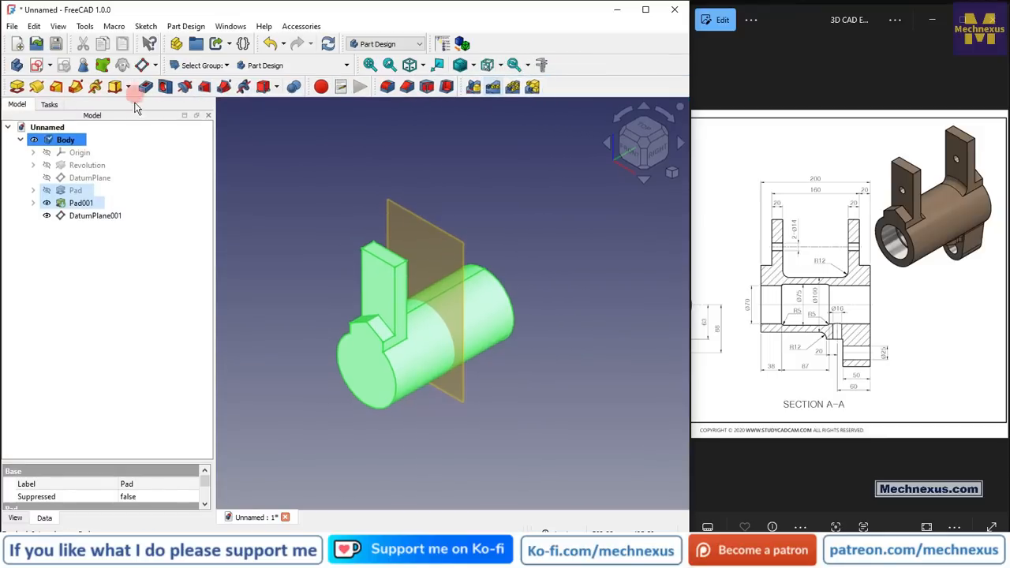
{"action": "left_click", "coordinate": [472, 88]}
{"action": "scroll", "coordinate": [395, 158], "scroll_direction": "down", "scroll_amount": 2}
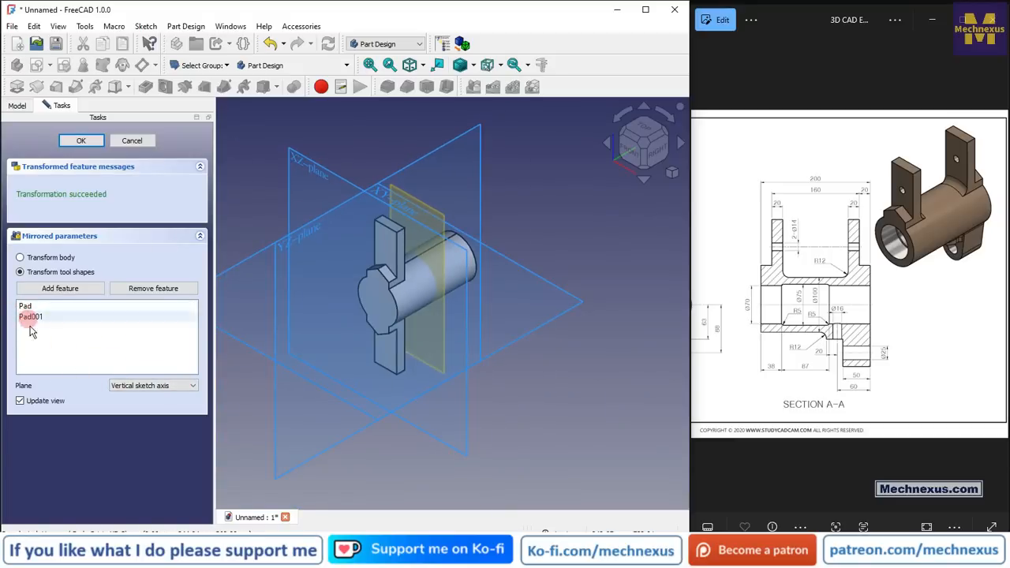
Step: Use DatumPlane001 as the mirror plane reference and create the mirrored lug at the cylinder's far end
{"action": "left_click", "coordinate": [139, 387]}
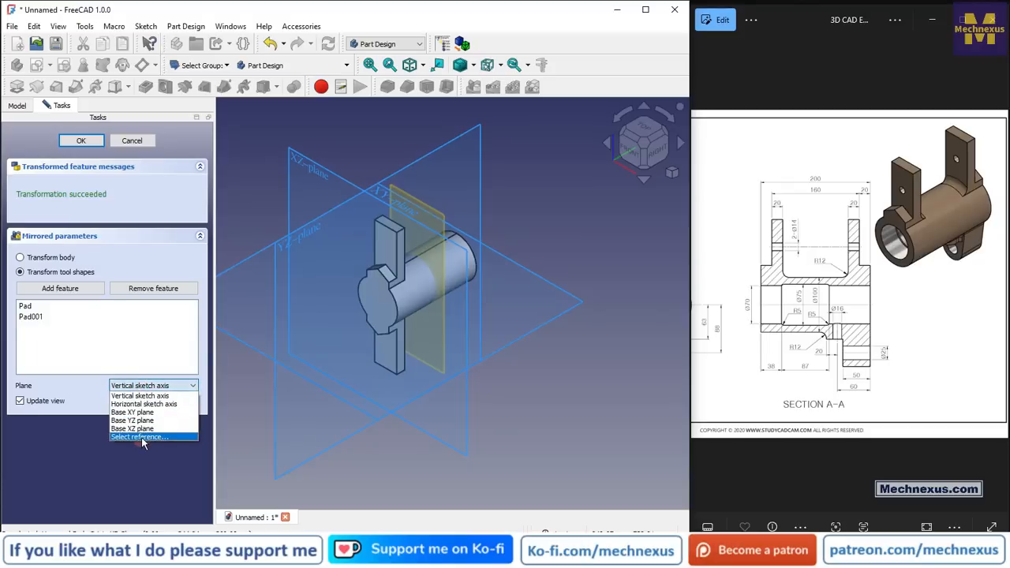
{"action": "left_click", "coordinate": [142, 438]}
{"action": "left_click", "coordinate": [431, 203]}
{"action": "middle_click_drag", "start_coordinate": [431, 211], "coordinate": [361, 272]}
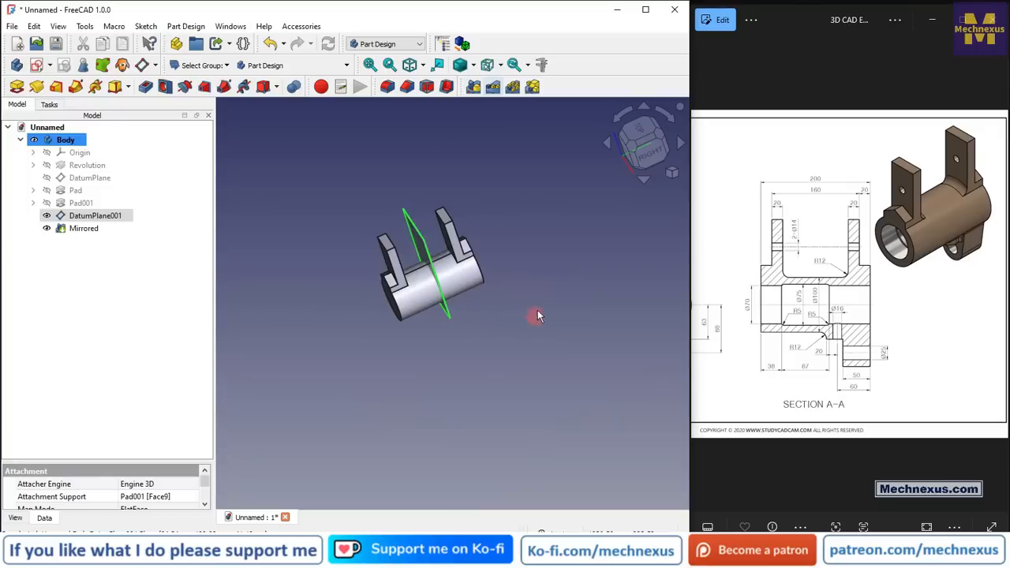
Step: Hide DatumPlane001 and compare the mirrored part in isometric view with the reference drawing
{"action": "left_click", "coordinate": [249, 272]}
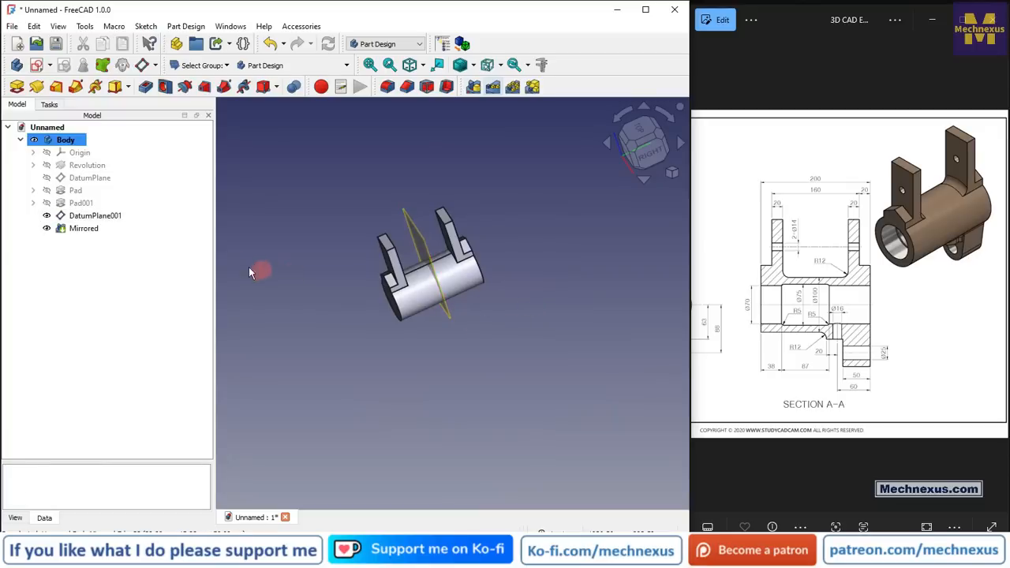
{"action": "left_click", "coordinate": [79, 217]}
{"action": "key", "text": "space"}
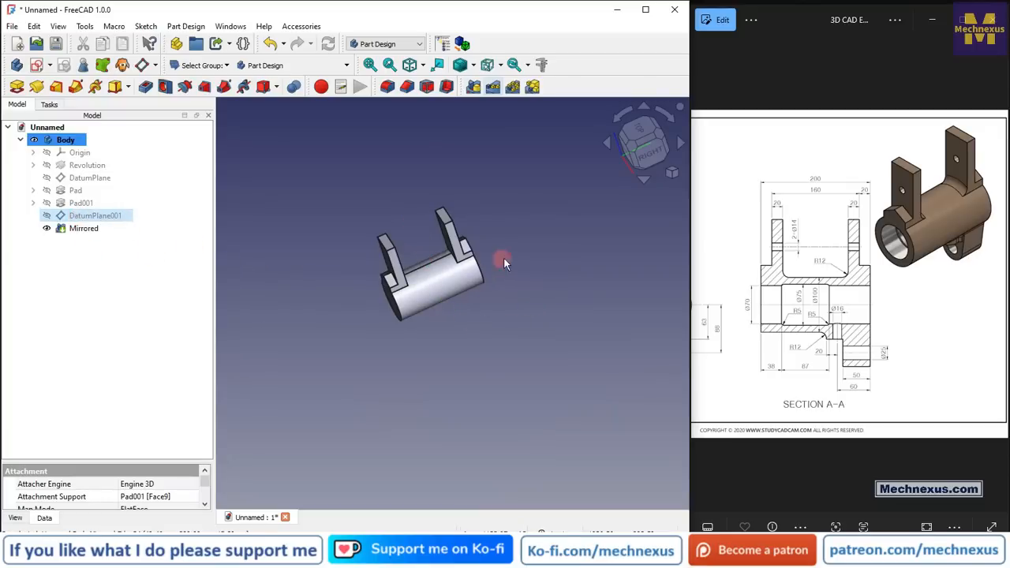
{"action": "key", "text": "0"}
{"action": "left_click", "coordinate": [499, 352]}
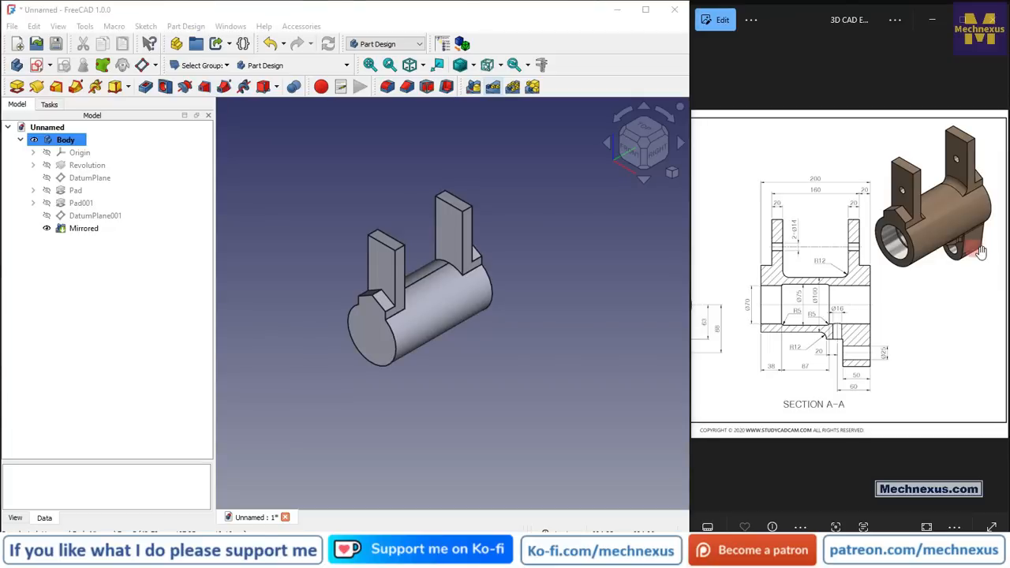
{"action": "left_click_drag", "start_coordinate": [963, 239], "coordinate": [874, 239]}
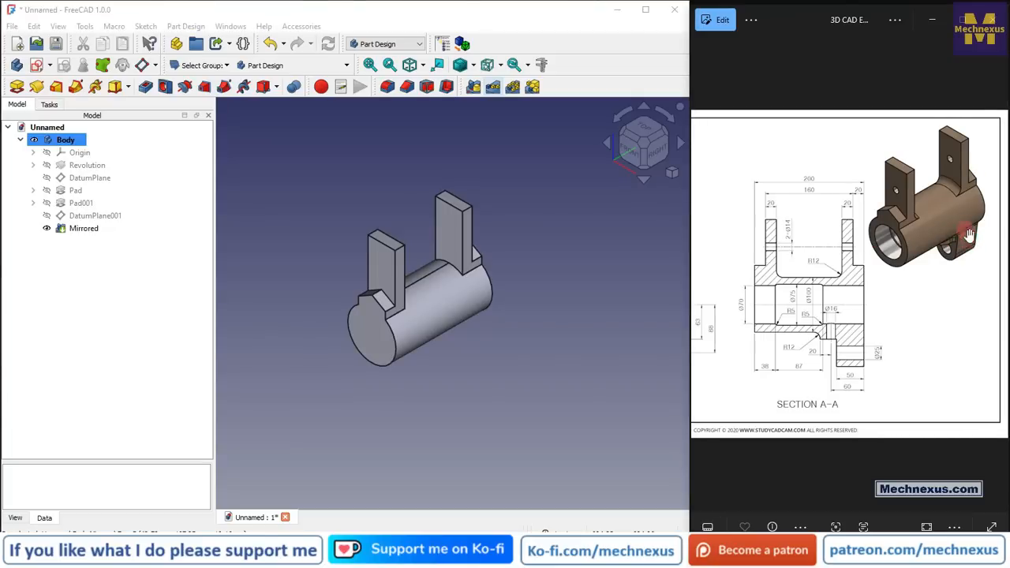
Step: Start a new sketch on the cylinder's rear end face, at the mirrored lug's end
{"action": "middle_click_drag", "start_coordinate": [384, 275], "coordinate": [284, 335]}
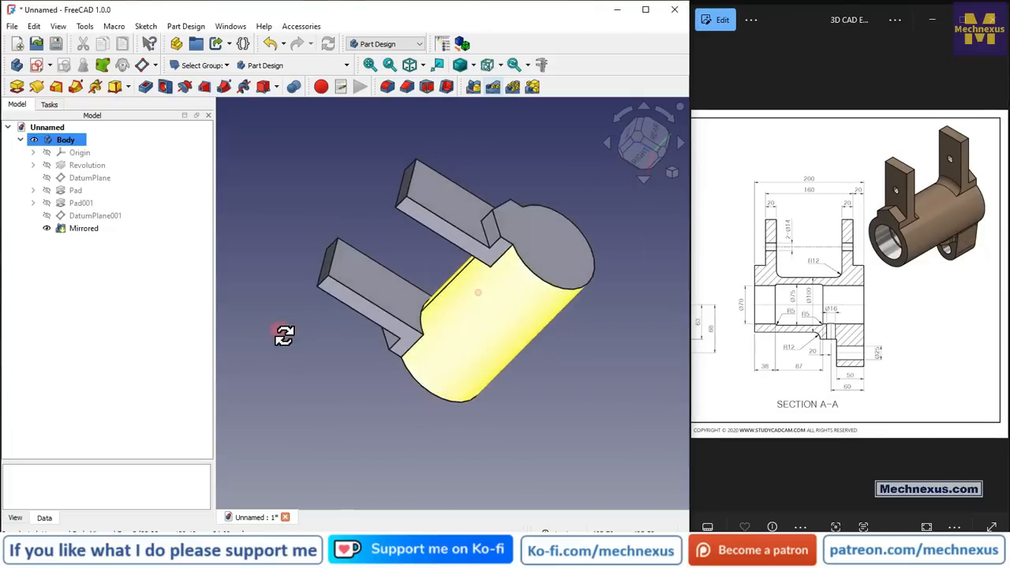
{"action": "left_click", "coordinate": [561, 234]}
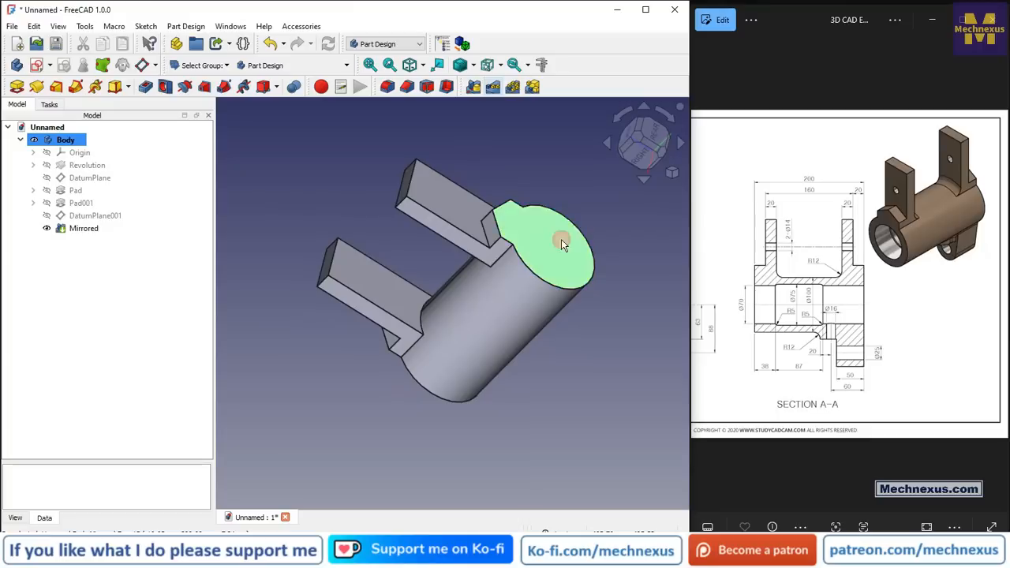
{"action": "left_click", "coordinate": [37, 68]}
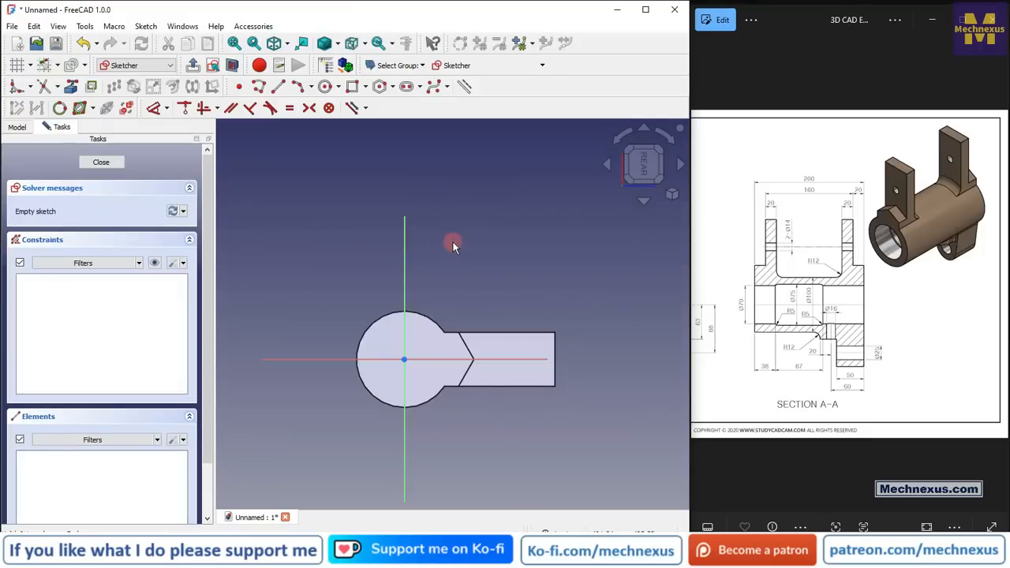
Step: Project the cylinder's circular outer edge on the rear face into the sketch as external geometry
{"action": "key", "text": "0"}
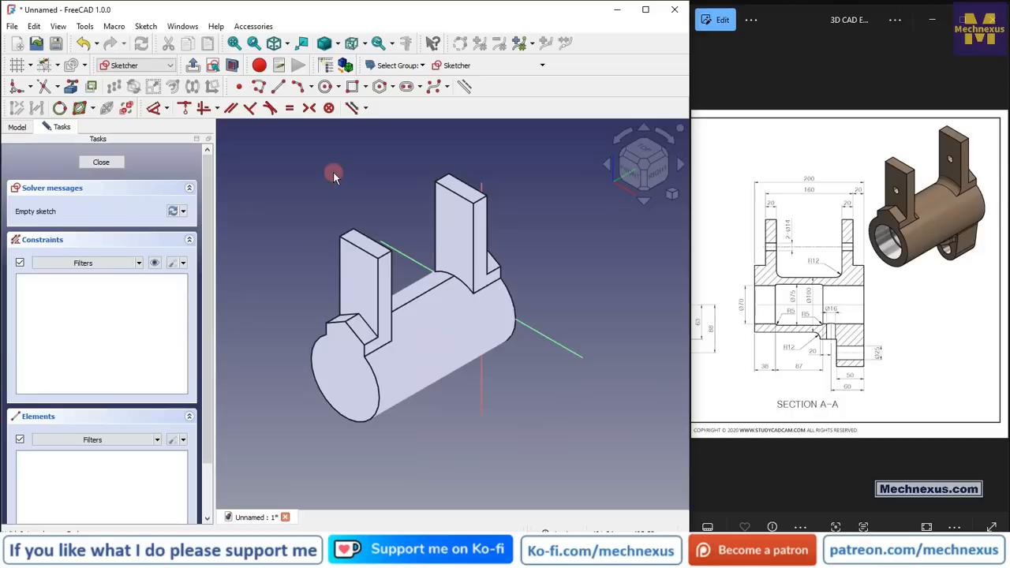
{"action": "left_click", "coordinate": [72, 86]}
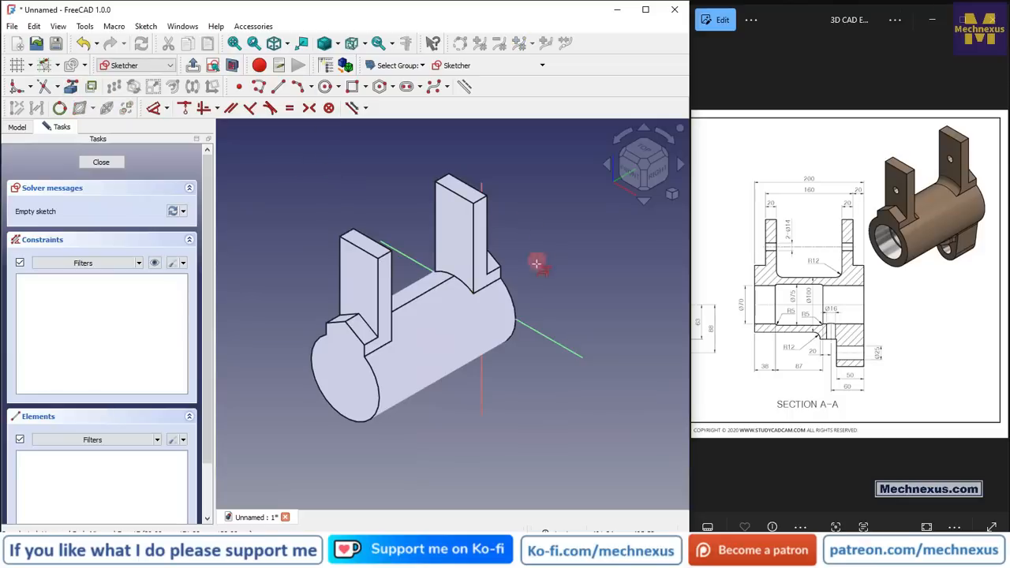
{"action": "left_click", "coordinate": [510, 289]}
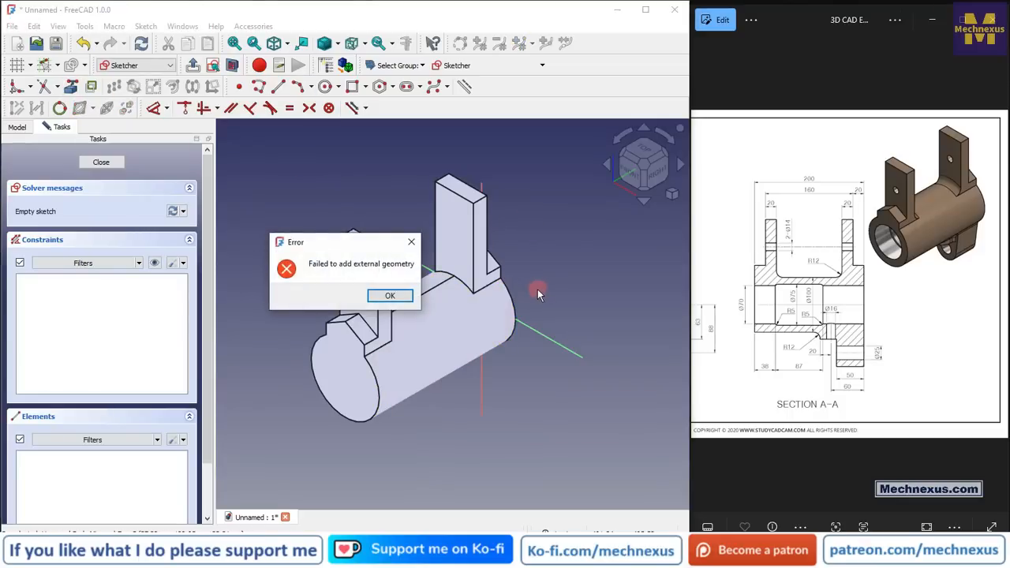
{"action": "left_click", "coordinate": [384, 296]}
{"action": "middle_click_drag", "start_coordinate": [504, 323], "coordinate": [543, 334]}
{"action": "left_click", "coordinate": [548, 335]}
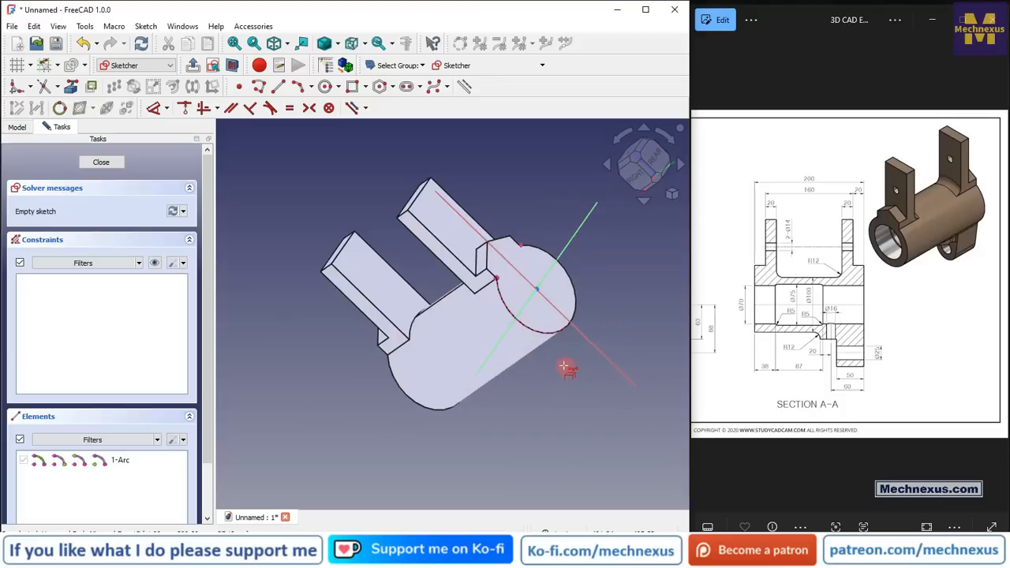
Step: Orient the rear sketch with the lug upright and examine the lower lug's dimensions in the reference drawing's end view
{"action": "left_click", "coordinate": [650, 161]}
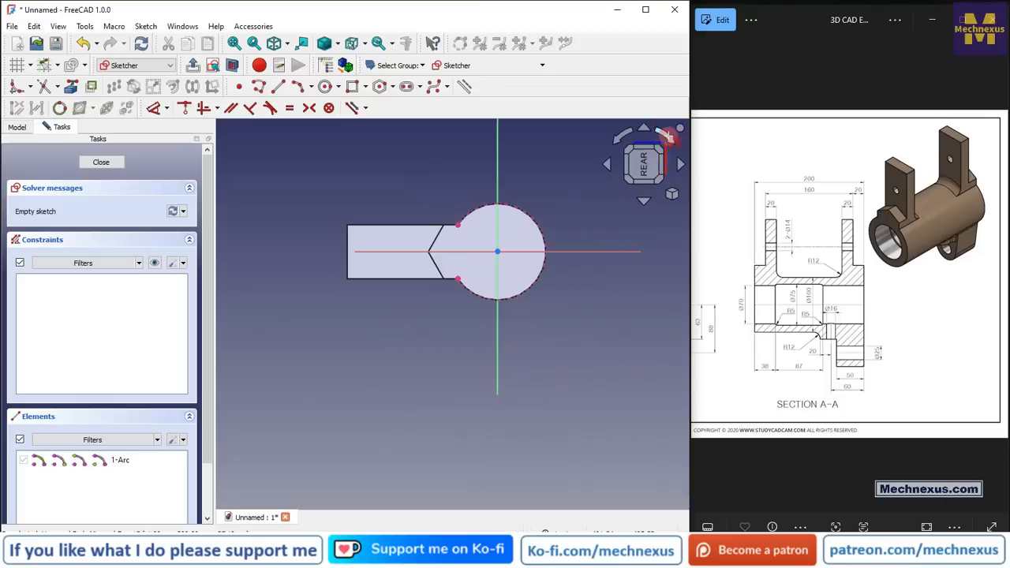
{"action": "left_click", "coordinate": [669, 136]}
{"action": "left_click", "coordinate": [668, 137]}
{"action": "left_click", "coordinate": [804, 363]}
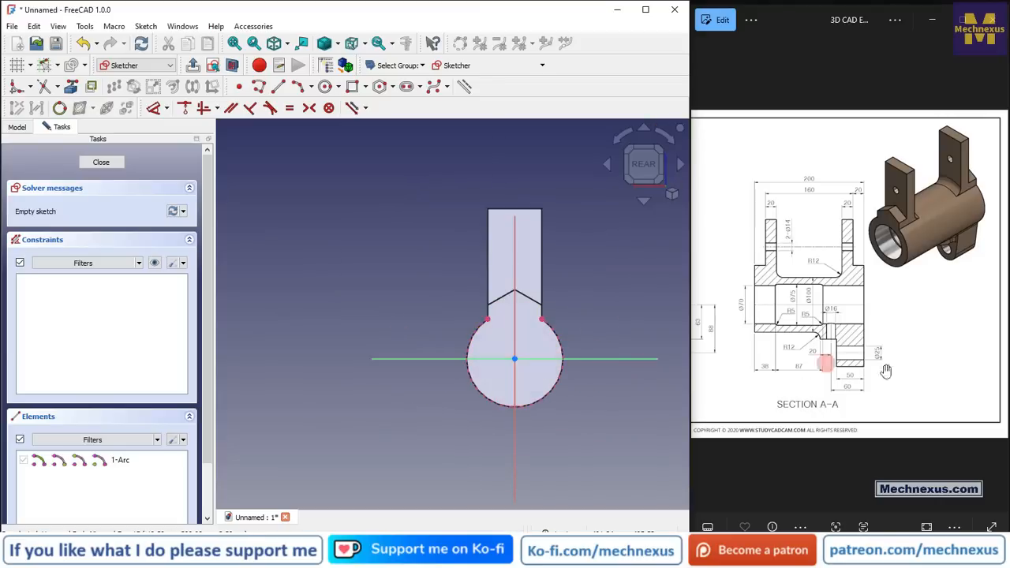
{"action": "left_click_drag", "start_coordinate": [786, 344], "coordinate": [968, 343]}
{"action": "scroll", "coordinate": [807, 366], "scroll_direction": "up", "scroll_amount": 1}
{"action": "scroll", "coordinate": [807, 366], "scroll_direction": "up", "scroll_amount": 1}
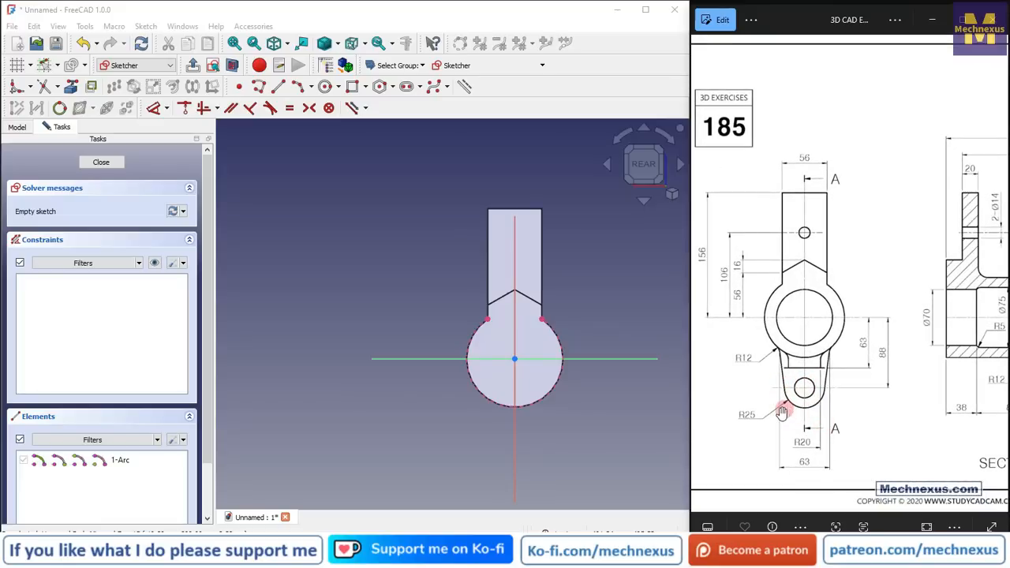
{"action": "scroll", "coordinate": [505, 414], "scroll_direction": "up", "scroll_amount": 2}
{"action": "scroll", "coordinate": [451, 271], "scroll_direction": "down", "scroll_amount": 3}
{"action": "scroll", "coordinate": [505, 331], "scroll_direction": "up", "scroll_amount": 2}
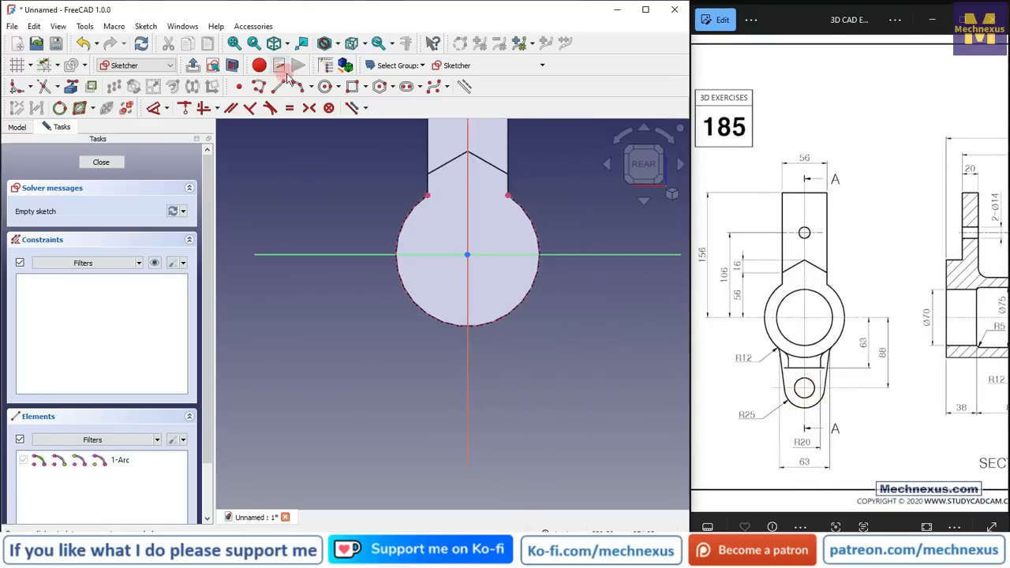
Step: Sketch a three-point arc with a radius of about 49 mm below the cylinder and constrain its center onto the vertical axis
{"action": "left_click", "coordinate": [299, 86]}
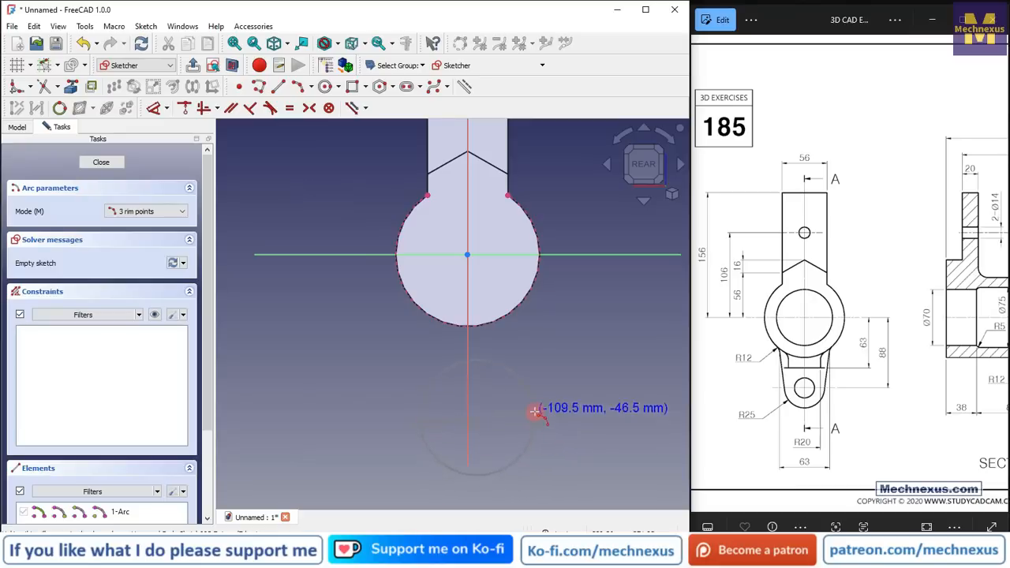
{"action": "left_click", "coordinate": [499, 440]}
{"action": "key", "text": "Escape"}
{"action": "scroll", "coordinate": [470, 368], "scroll_direction": "up", "scroll_amount": 2}
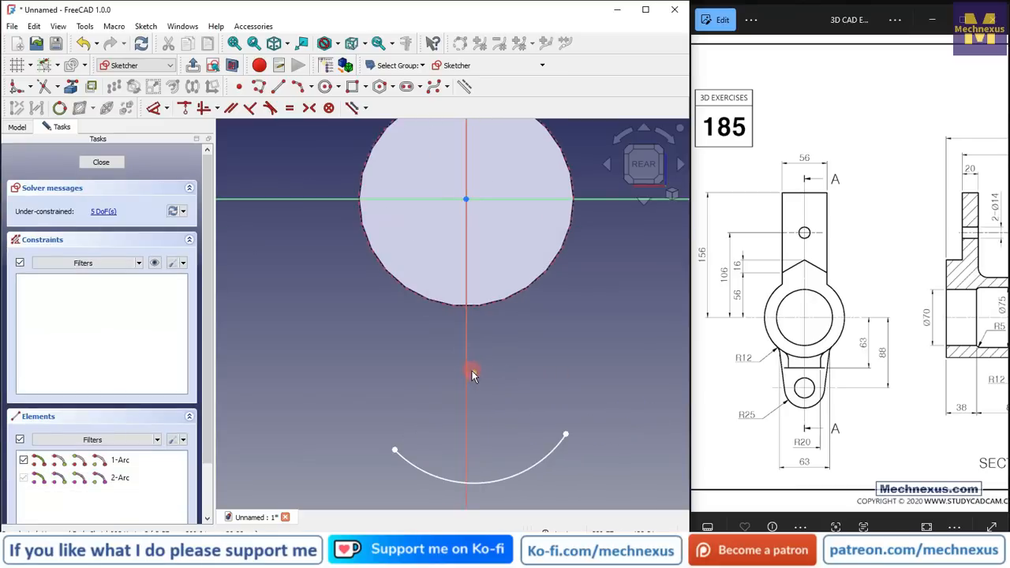
{"action": "left_click", "coordinate": [468, 372]}
{"action": "left_click", "coordinate": [465, 353]}
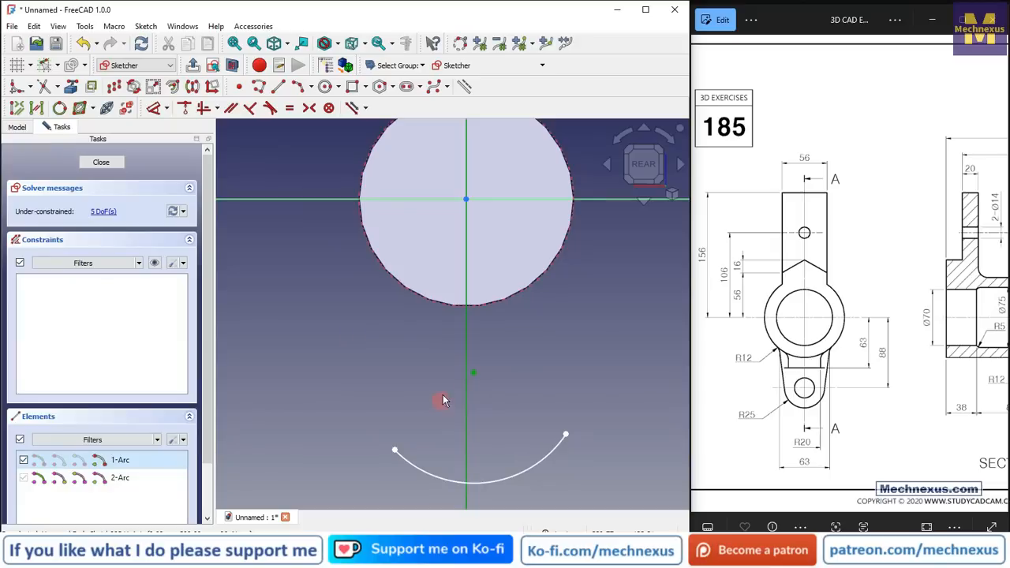
{"action": "left_click", "coordinate": [184, 107]}
{"action": "scroll", "coordinate": [464, 363], "scroll_direction": "down", "scroll_amount": 2}
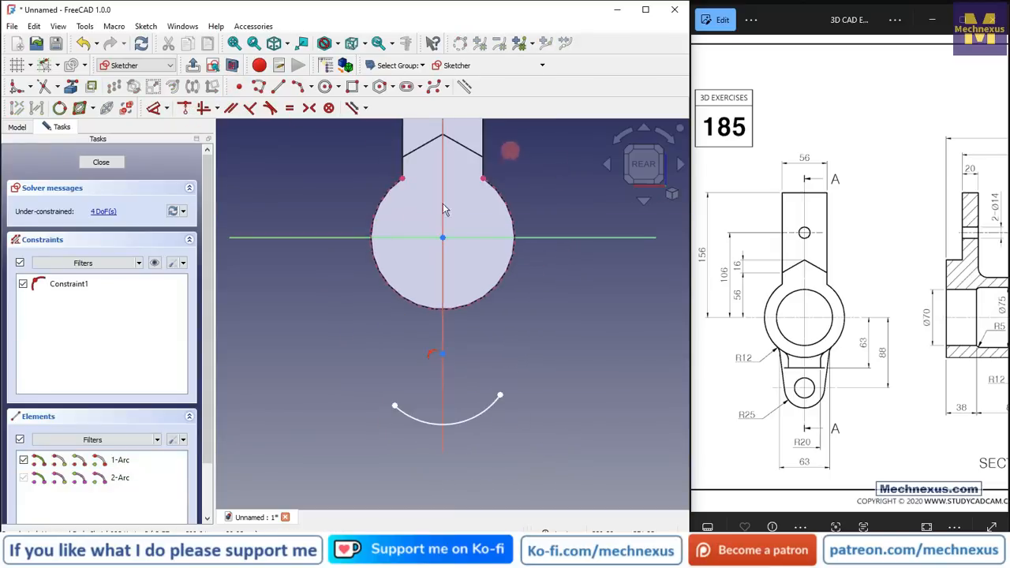
Step: Constrain the lower arc's radius to 25 mm
{"action": "left_click", "coordinate": [154, 107]}
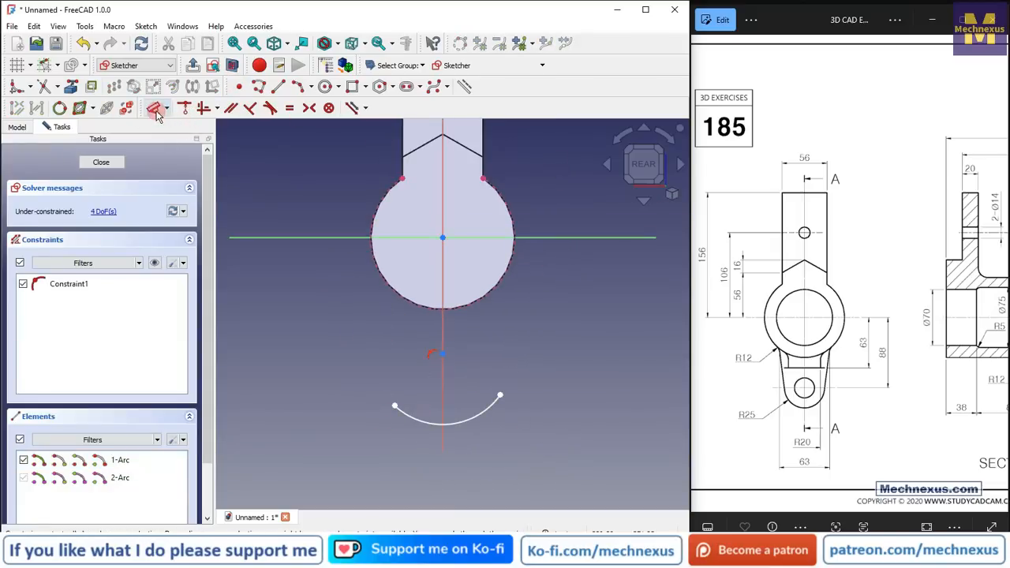
{"action": "left_click", "coordinate": [409, 427]}
{"action": "left_click", "coordinate": [383, 467]}
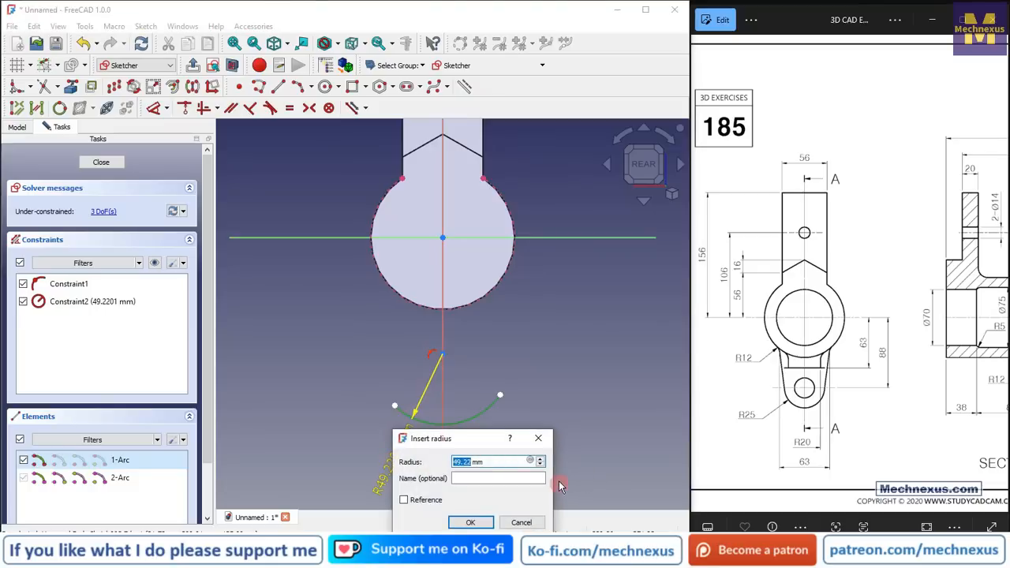
{"action": "key", "text": "Return"}
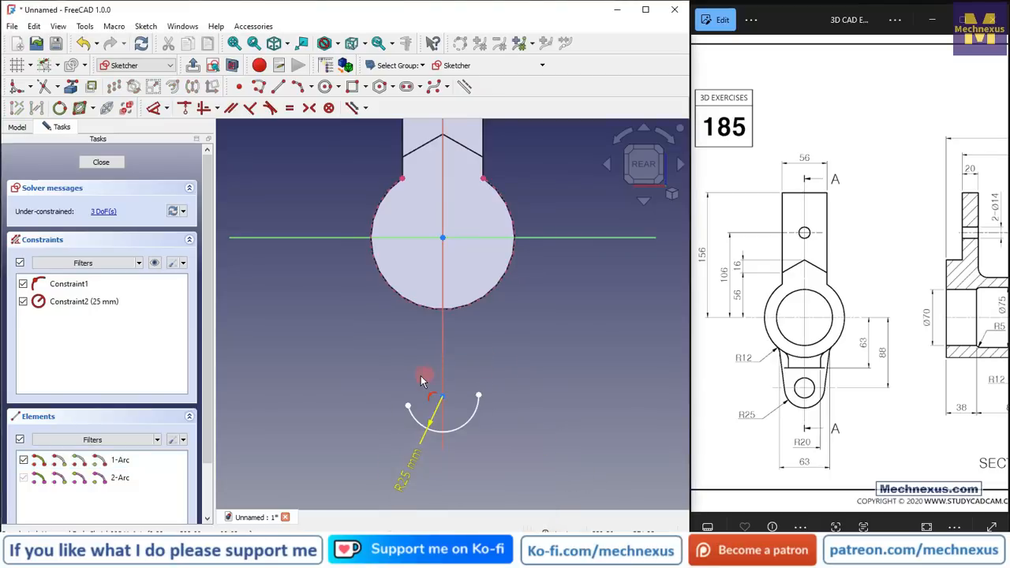
Step: Draw a second arc between two points on the projected cylinder edge and make its center coincident with the origin
{"action": "scroll", "coordinate": [424, 380], "scroll_direction": "up", "scroll_amount": 2}
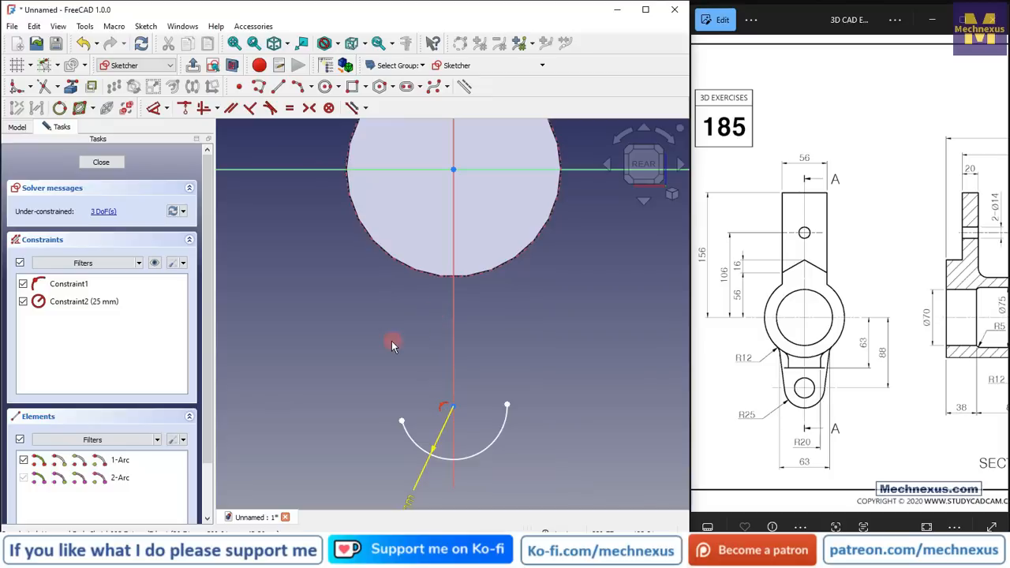
{"action": "left_click", "coordinate": [298, 86]}
{"action": "left_click", "coordinate": [373, 240]}
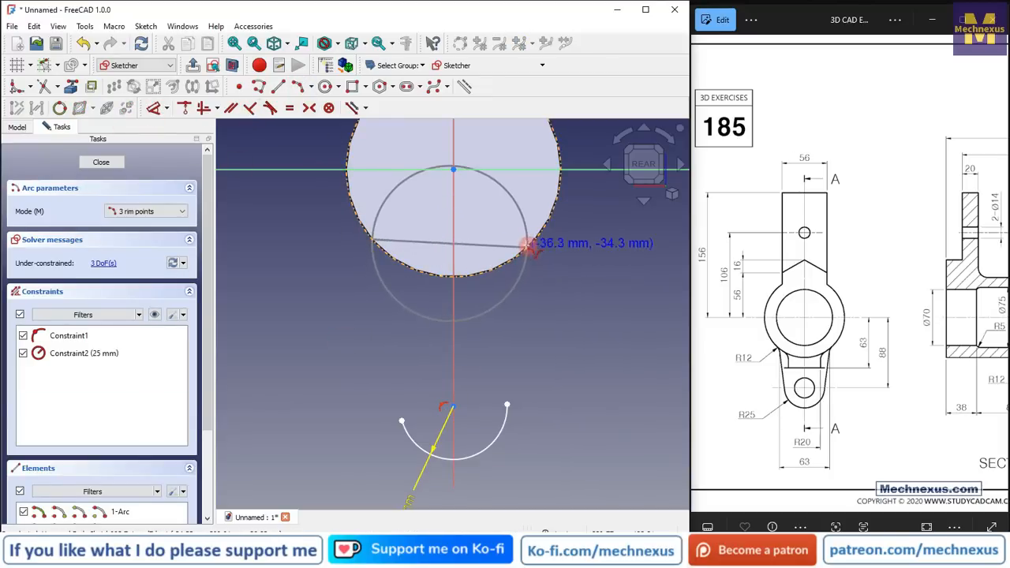
{"action": "left_click", "coordinate": [527, 246]}
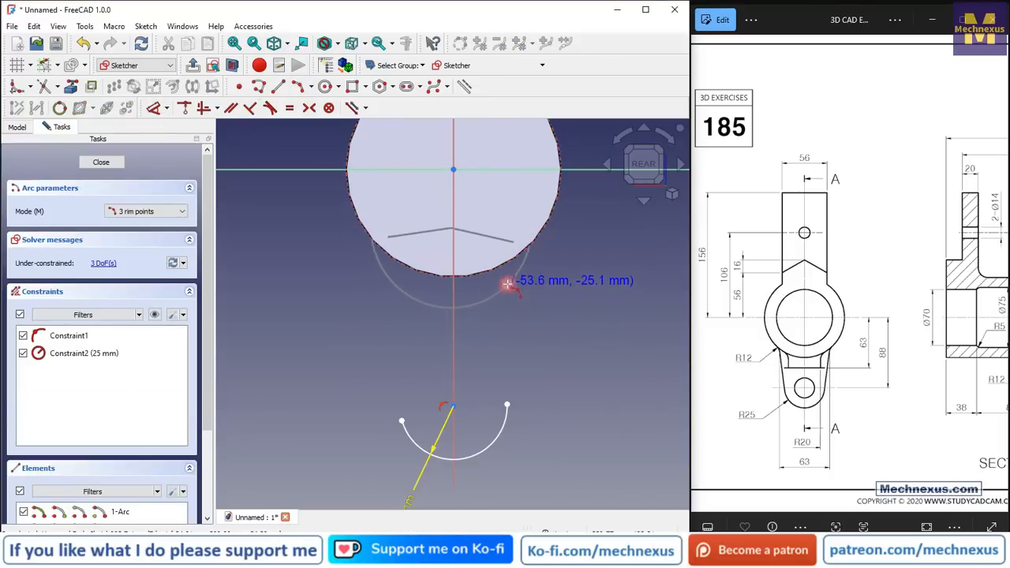
{"action": "left_click", "coordinate": [505, 282]}
{"action": "left_click", "coordinate": [450, 228]}
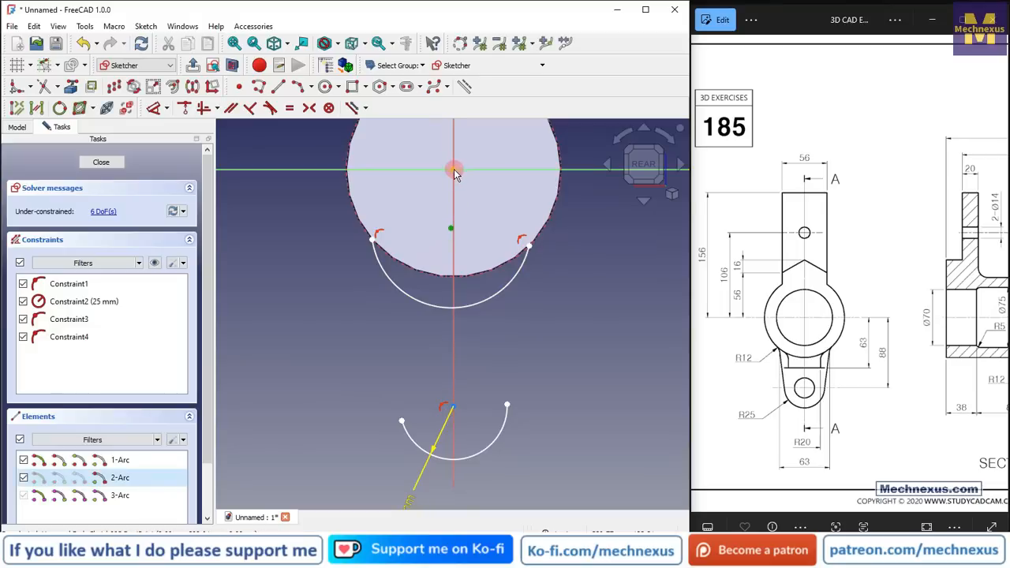
{"action": "left_click", "coordinate": [185, 108]}
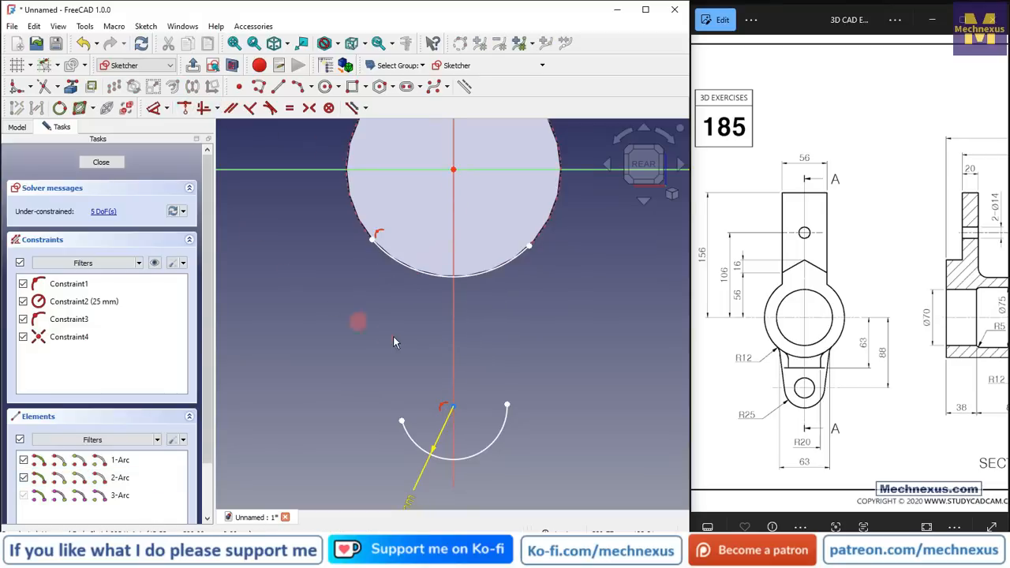
{"action": "scroll", "coordinate": [394, 333], "scroll_direction": "down", "scroll_amount": 2}
{"action": "scroll", "coordinate": [436, 377], "scroll_direction": "up", "scroll_amount": 1}
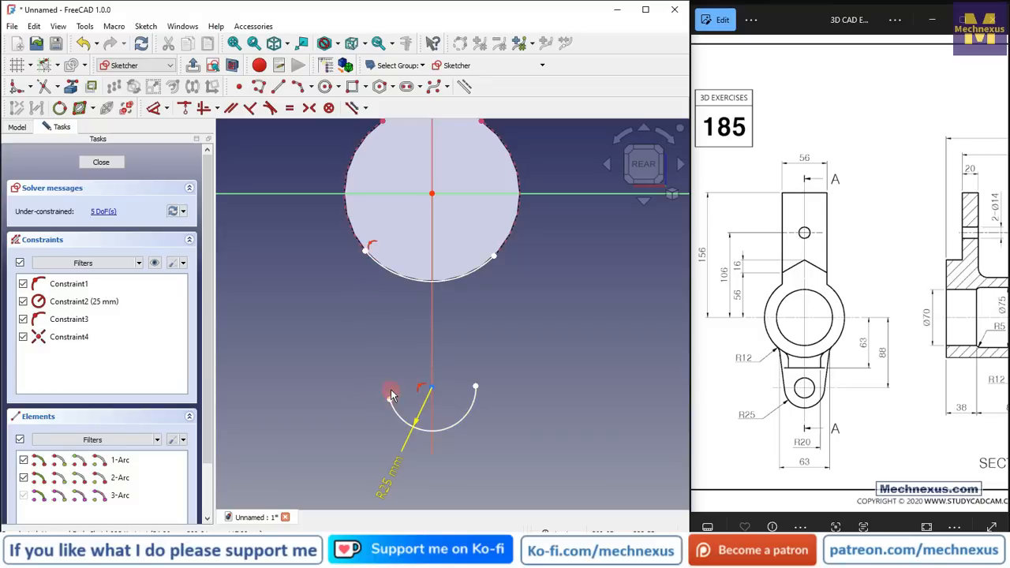
Step: Connect the matching ends of the lower and upper arcs with two straight side lines to close the lug profile
{"action": "left_click", "coordinate": [258, 86]}
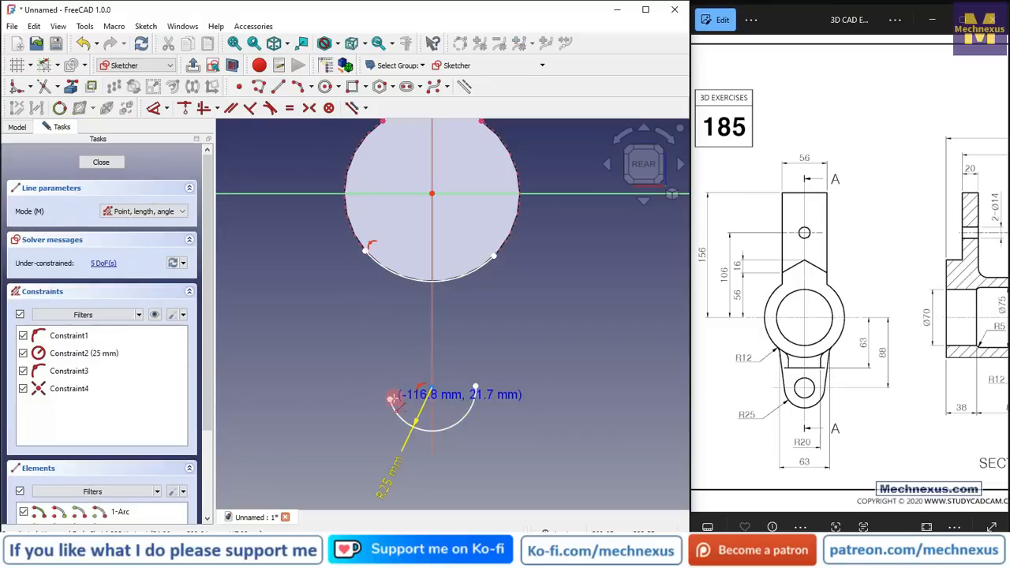
{"action": "left_click", "coordinate": [390, 400]}
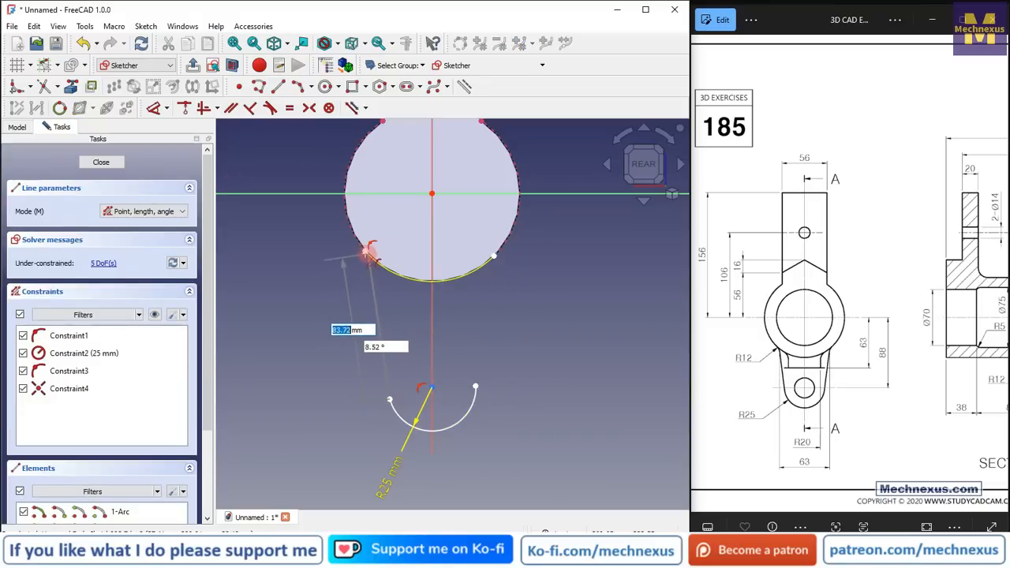
{"action": "left_click", "coordinate": [367, 251]}
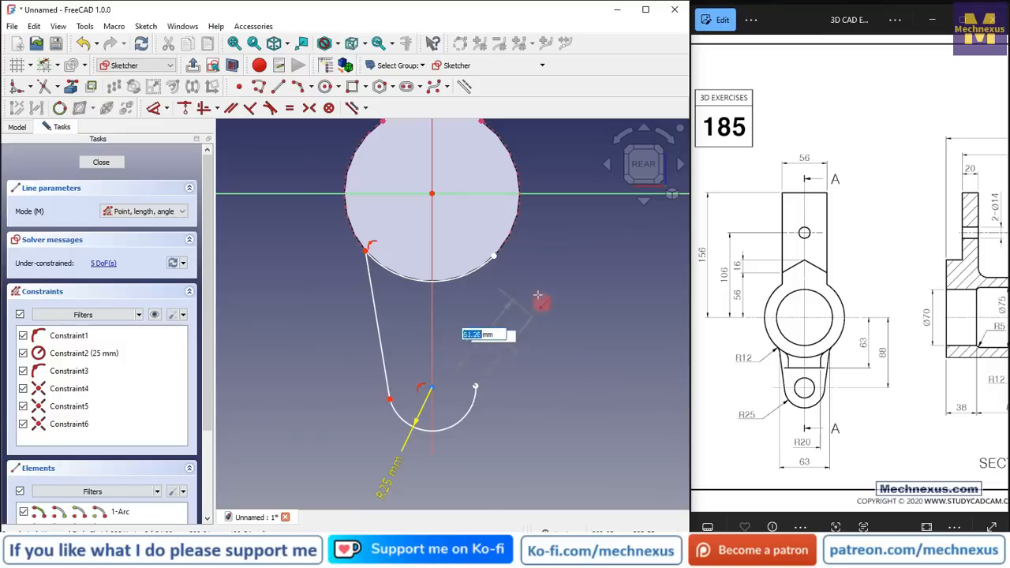
{"action": "left_click", "coordinate": [493, 256]}
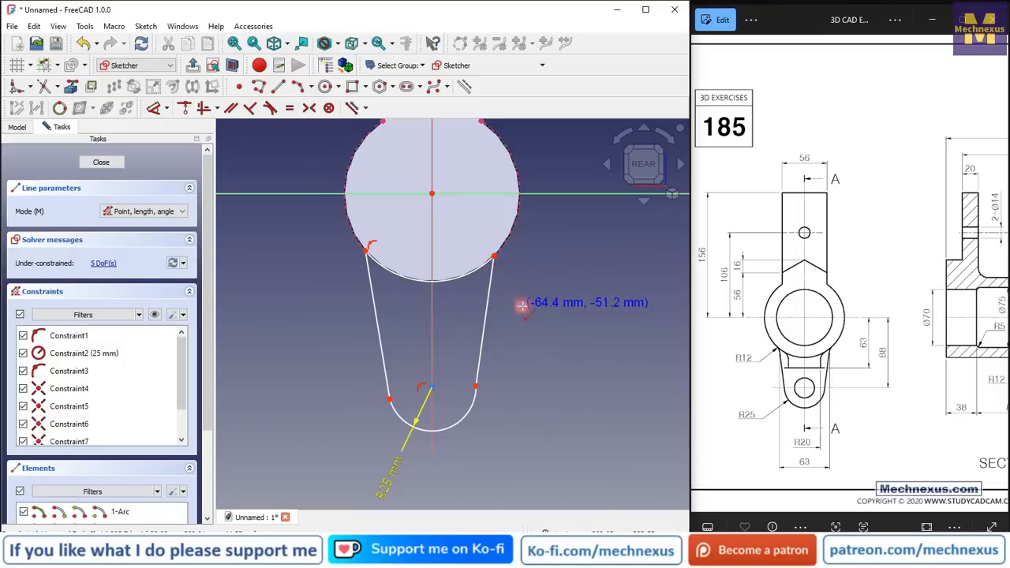
{"action": "key", "text": "Escape"}
Step: Make both side lines tangent to the 25 mm arc
{"action": "scroll", "coordinate": [403, 397], "scroll_direction": "up", "scroll_amount": 3}
{"action": "left_click", "coordinate": [387, 421]}
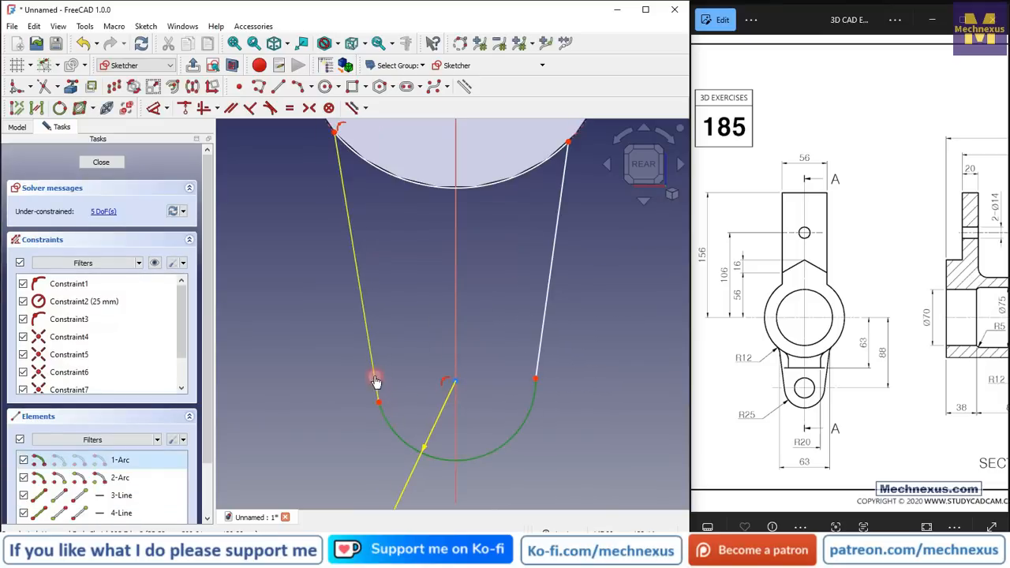
{"action": "left_click", "coordinate": [376, 381]}
{"action": "left_click", "coordinate": [270, 107]}
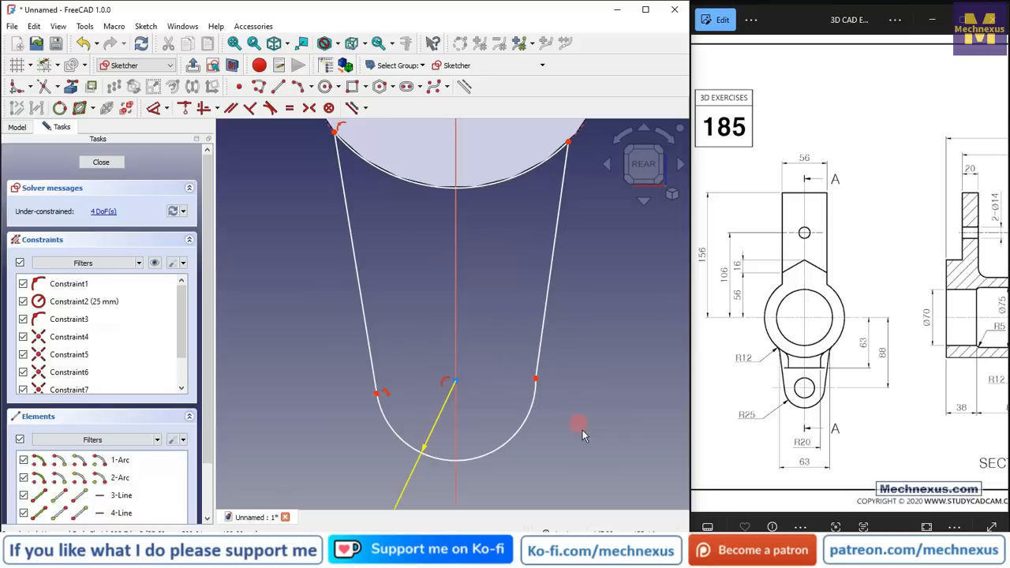
{"action": "left_click", "coordinate": [531, 406]}
{"action": "left_click", "coordinate": [537, 365]}
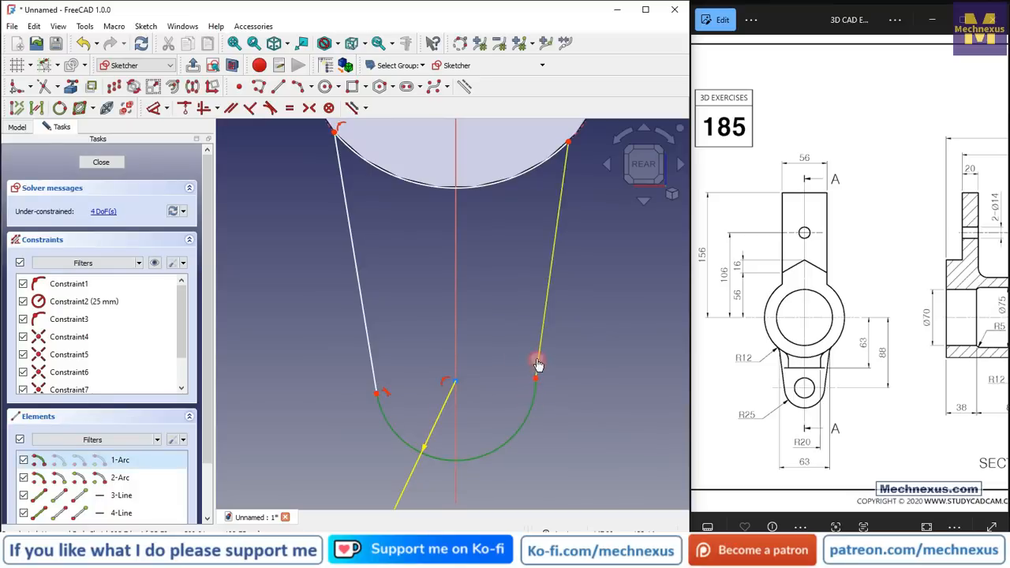
{"action": "left_click", "coordinate": [270, 108]}
{"action": "scroll", "coordinate": [572, 288], "scroll_direction": "down", "scroll_amount": 3}
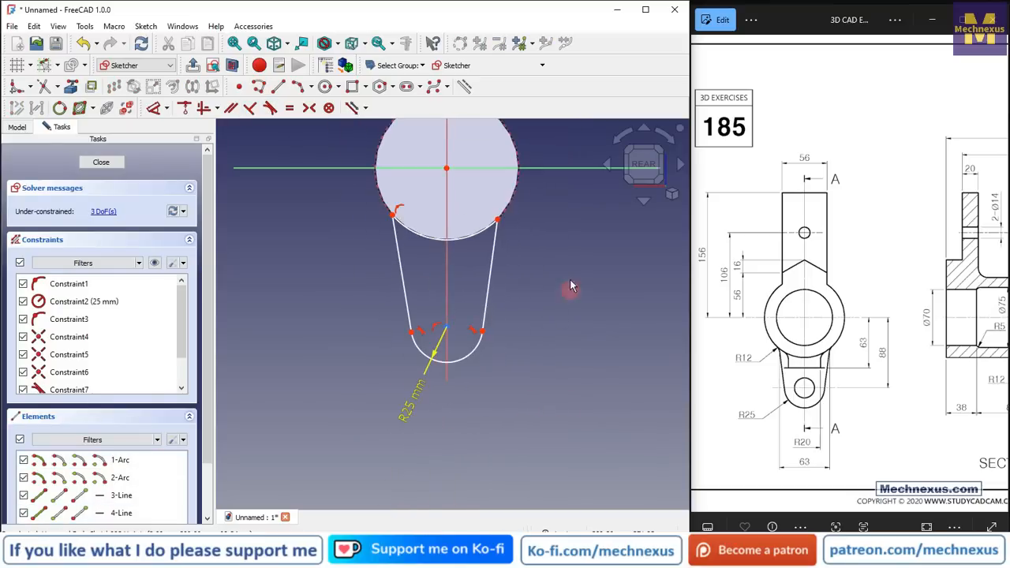
Step: Move the right side line's upper end slightly outward along the cylinder edge and check the lower lug's width in the drawing
{"action": "scroll", "coordinate": [396, 267], "scroll_direction": "up", "scroll_amount": 2}
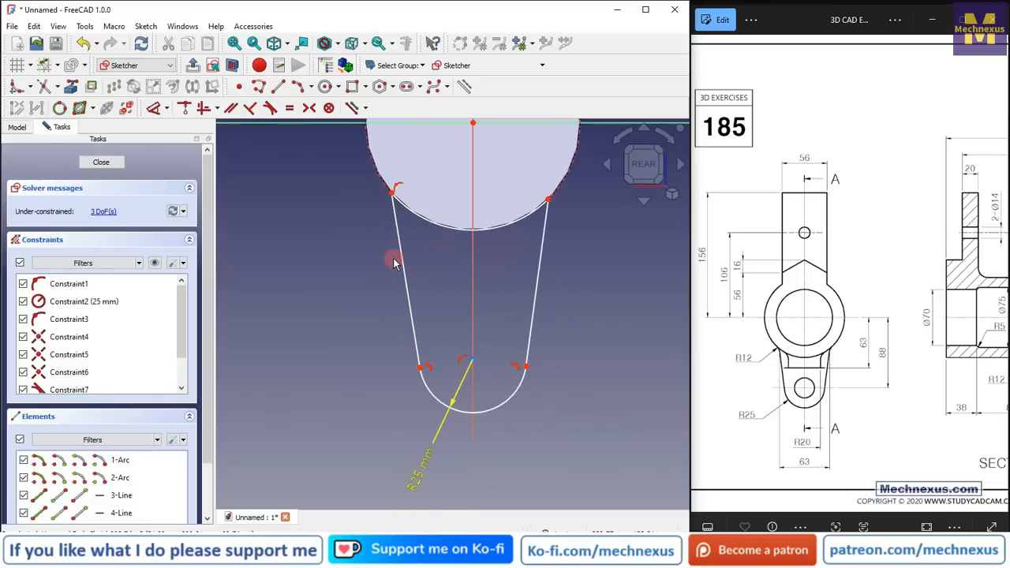
{"action": "left_click_drag", "start_coordinate": [536, 288], "coordinate": [563, 291]}
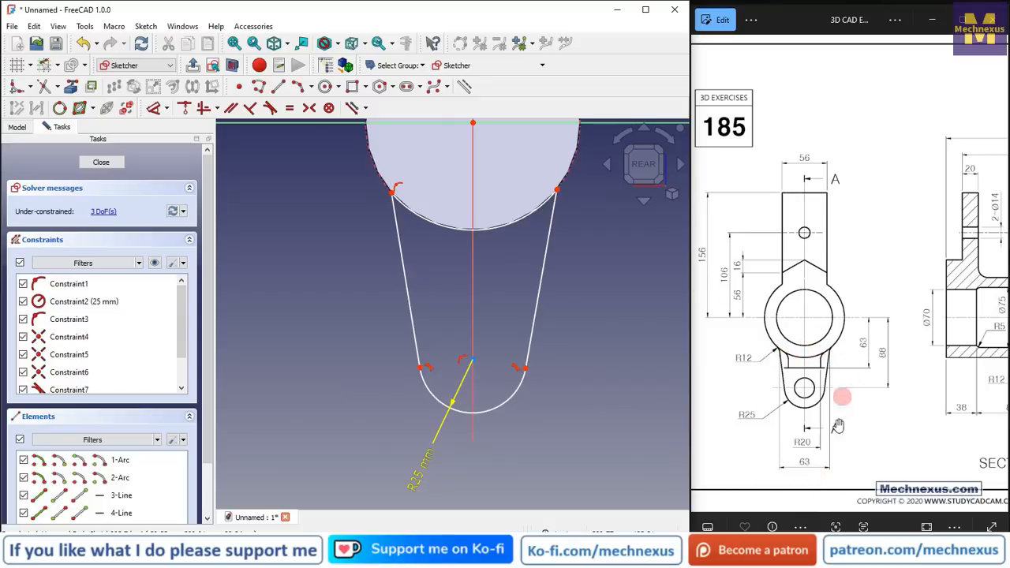
{"action": "scroll", "coordinate": [814, 449], "scroll_direction": "up", "scroll_amount": 1, "text": "ctrl"}
{"action": "scroll", "coordinate": [630, 283], "scroll_direction": "down", "scroll_amount": 1}
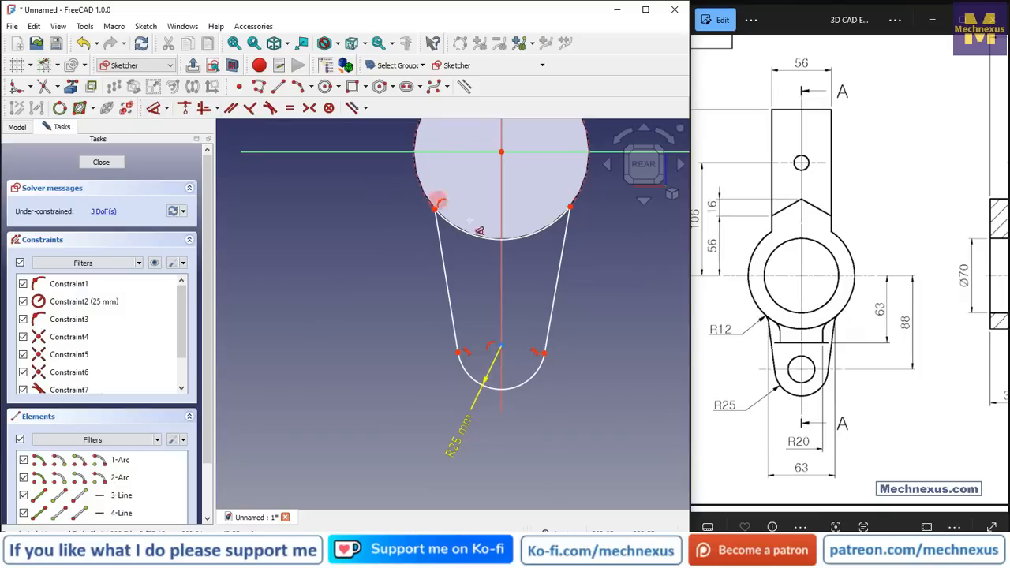
Step: Try to dimension the distance between the upper ends of the lug's two side lines
{"action": "left_click", "coordinate": [436, 207]}
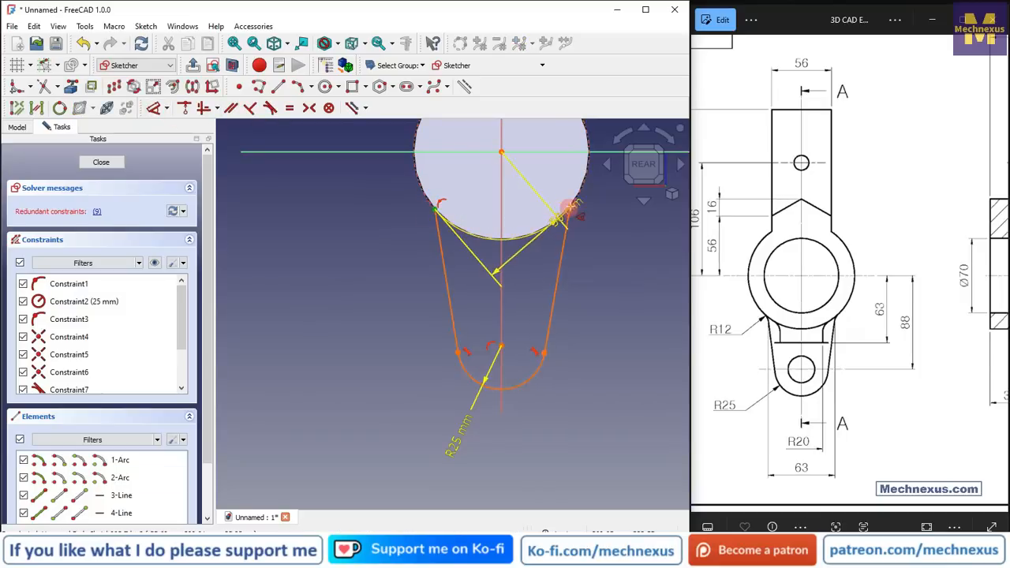
{"action": "left_click", "coordinate": [572, 206]}
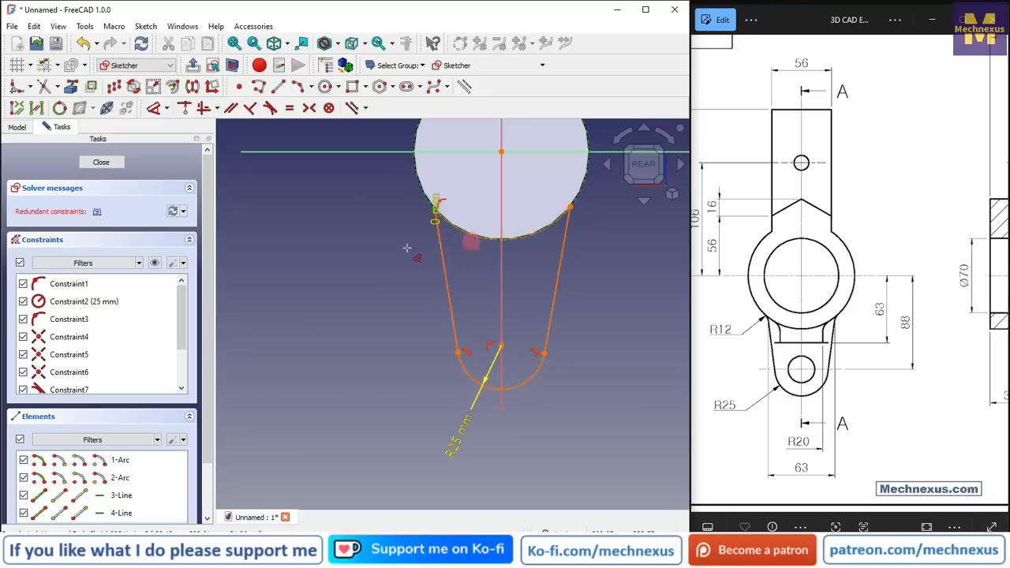
{"action": "key", "text": "Escape"}
{"action": "left_click", "coordinate": [106, 215]}
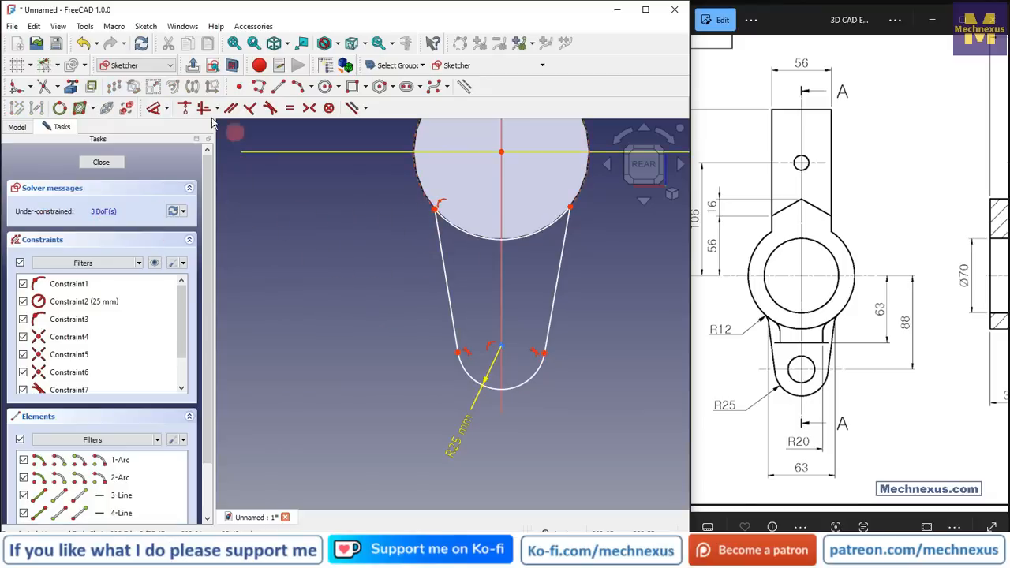
{"action": "left_click", "coordinate": [166, 108]}
{"action": "left_click", "coordinate": [172, 147]}
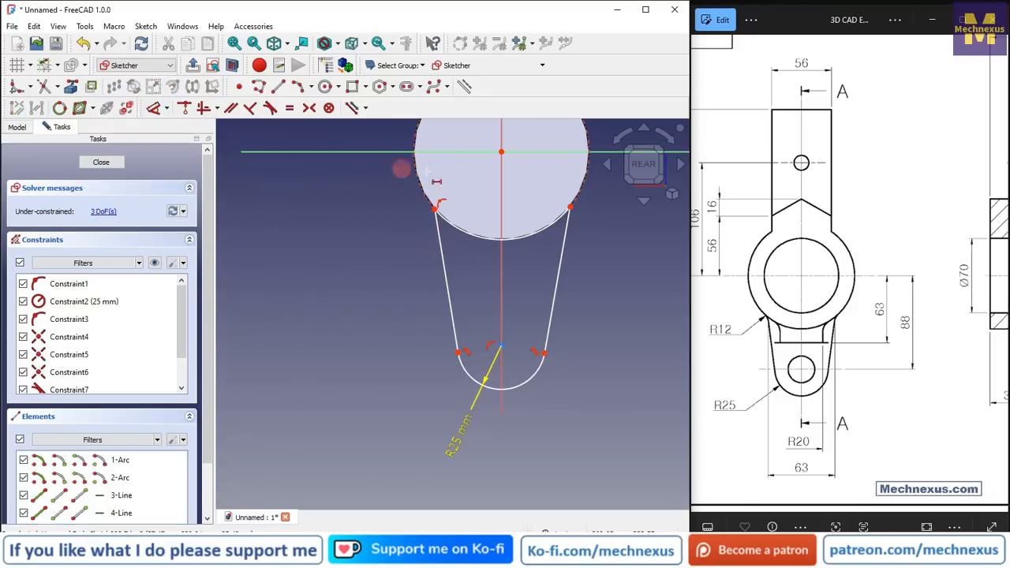
{"action": "left_click", "coordinate": [438, 209]}
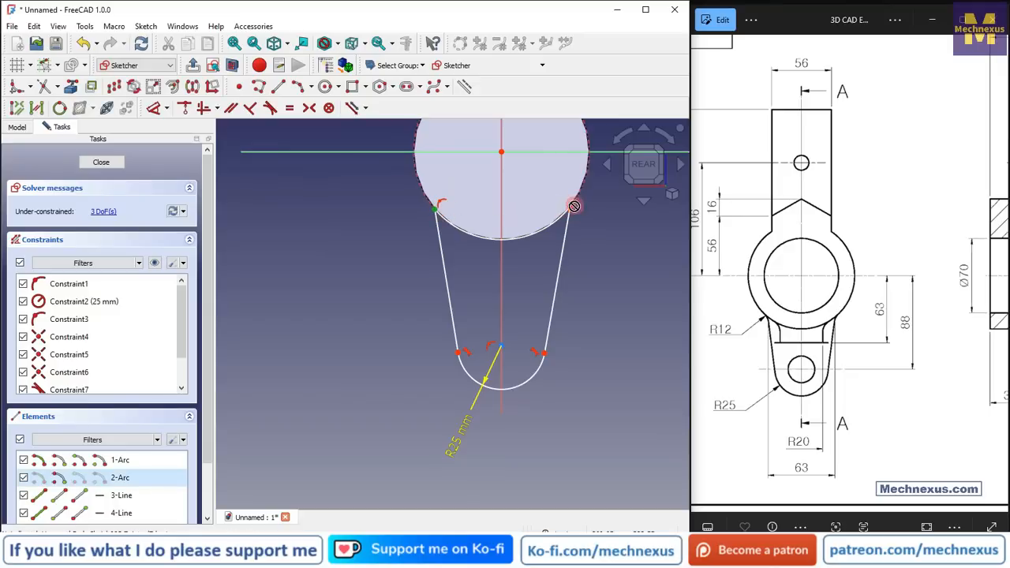
{"action": "left_click", "coordinate": [570, 207]}
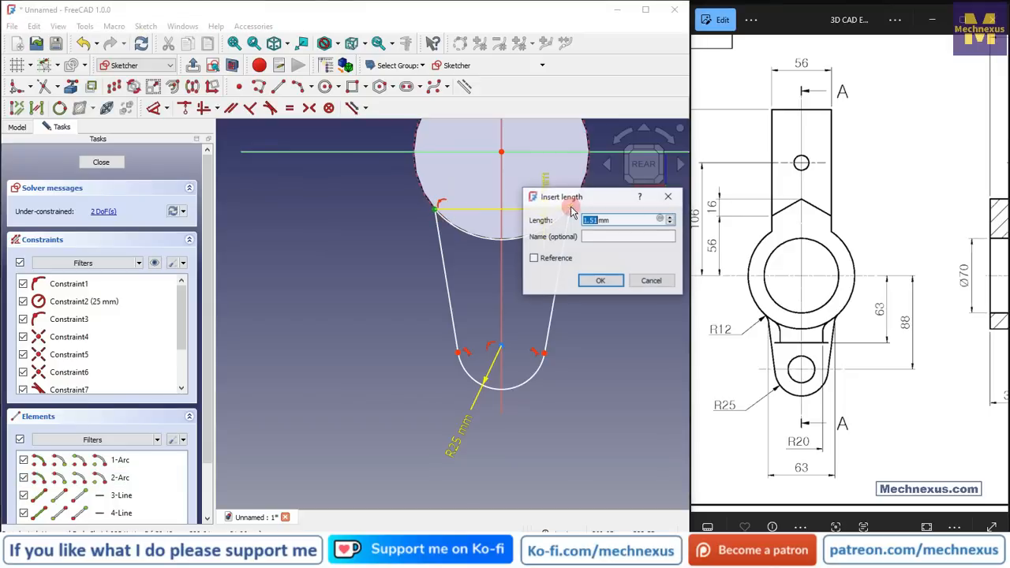
{"action": "left_click", "coordinate": [647, 279]}
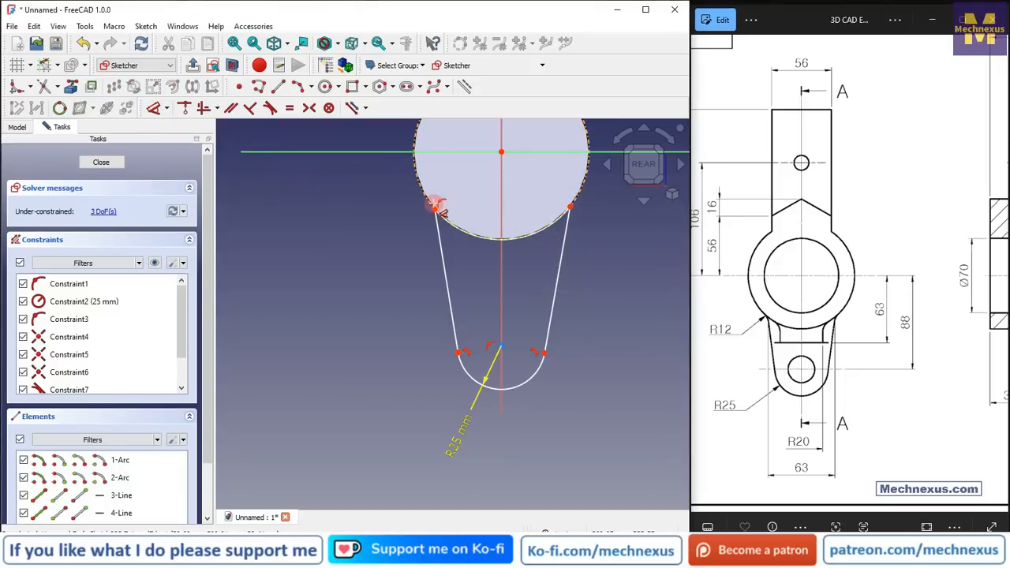
Step: Set the horizontal distance between the upper ends of the lug's side lines to 63 mm
{"action": "left_click", "coordinate": [435, 208]}
{"action": "left_click", "coordinate": [570, 207]}
{"action": "left_click", "coordinate": [508, 165]}
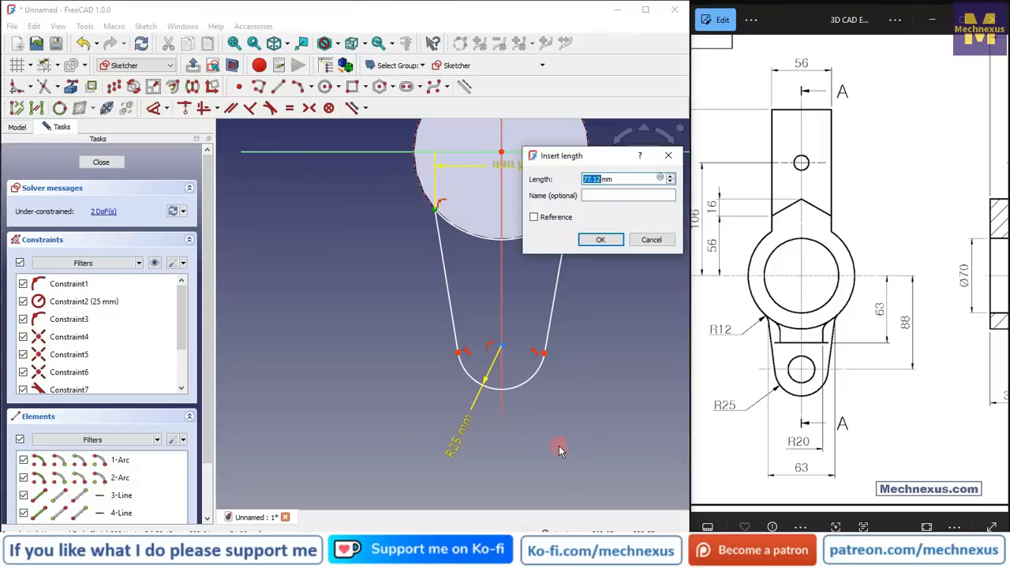
{"action": "type", "text": "63"}
{"action": "key", "text": "Return"}
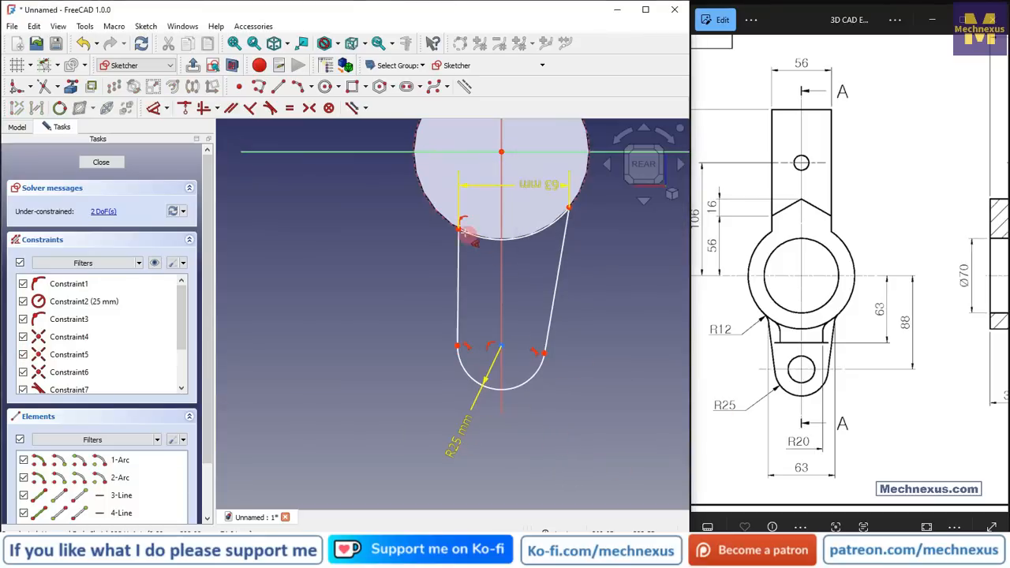
Step: Set the horizontal distance from the left side line's upper end to the origin to 63/2 mm
{"action": "left_click", "coordinate": [458, 228]}
{"action": "left_click", "coordinate": [501, 152]}
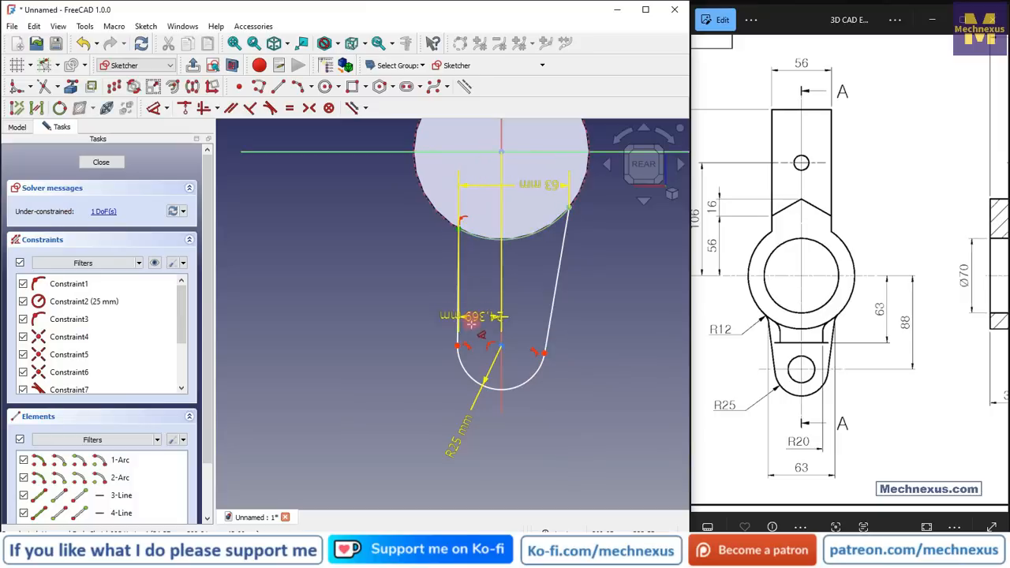
{"action": "left_click", "coordinate": [473, 322]}
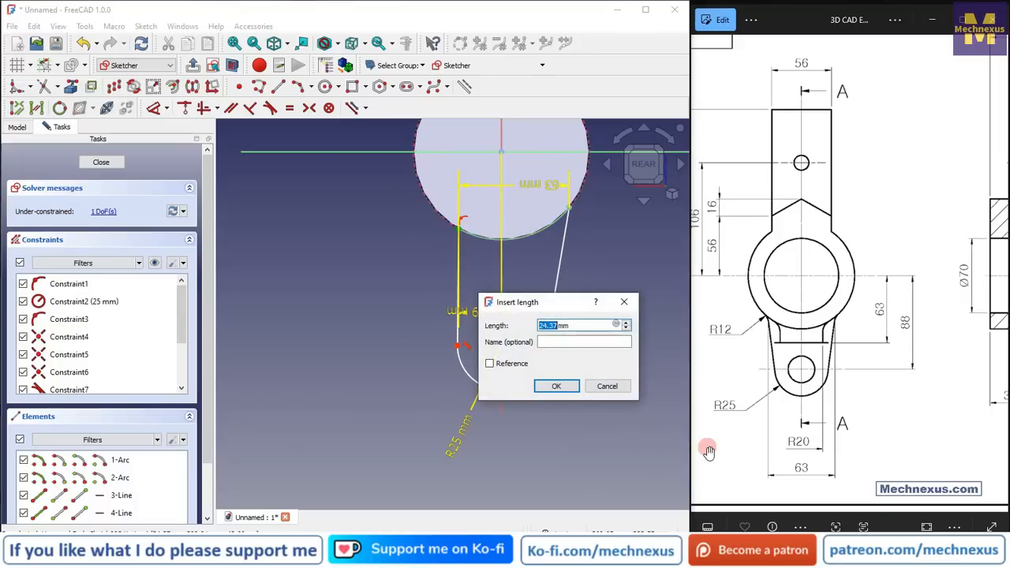
{"action": "type", "text": "63/2"}
{"action": "key", "text": "Return"}
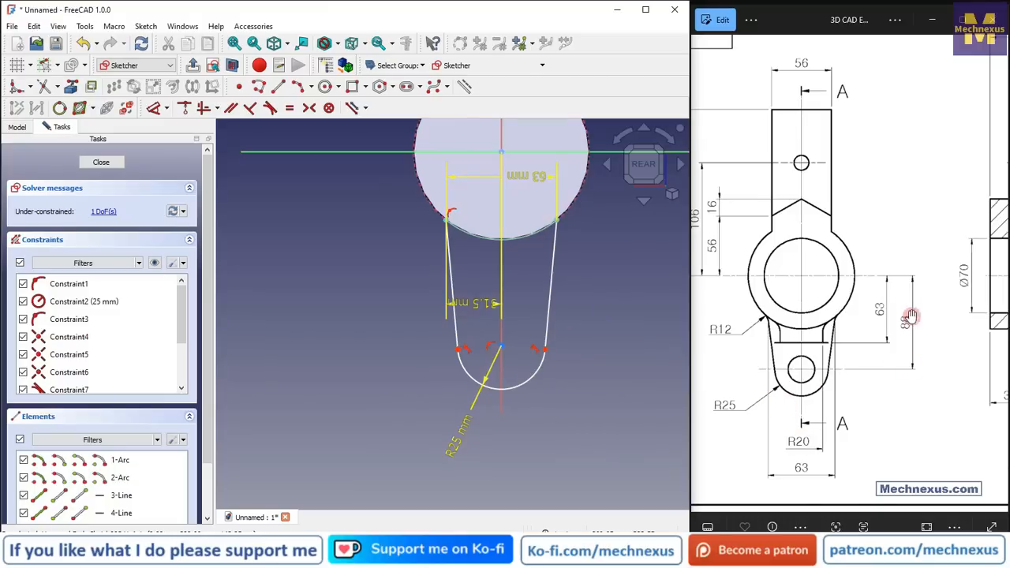
Step: Try to dimension the 25 mm arc's center from the origin, then undo back to before the half-width dimension
{"action": "left_click", "coordinate": [155, 108]}
{"action": "left_click", "coordinate": [501, 150]}
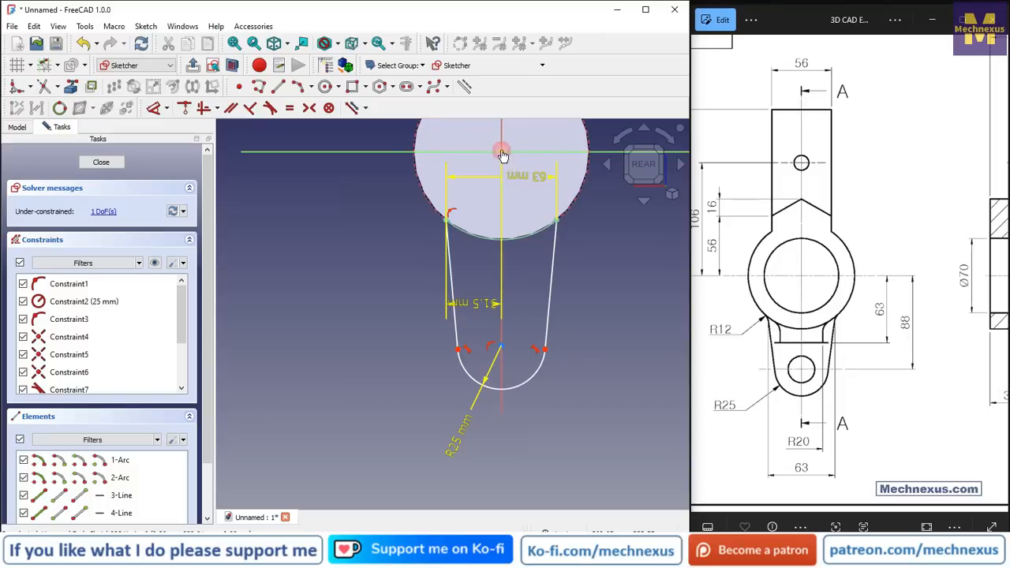
{"action": "left_click", "coordinate": [501, 347]}
{"action": "mouse_move", "coordinate": [512, 336]}
{"action": "left_mouse_down"}
{"action": "mouse_move", "coordinate": [640, 271]}
{"action": "mouse_move", "coordinate": [511, 338]}
{"action": "left_mouse_up"}
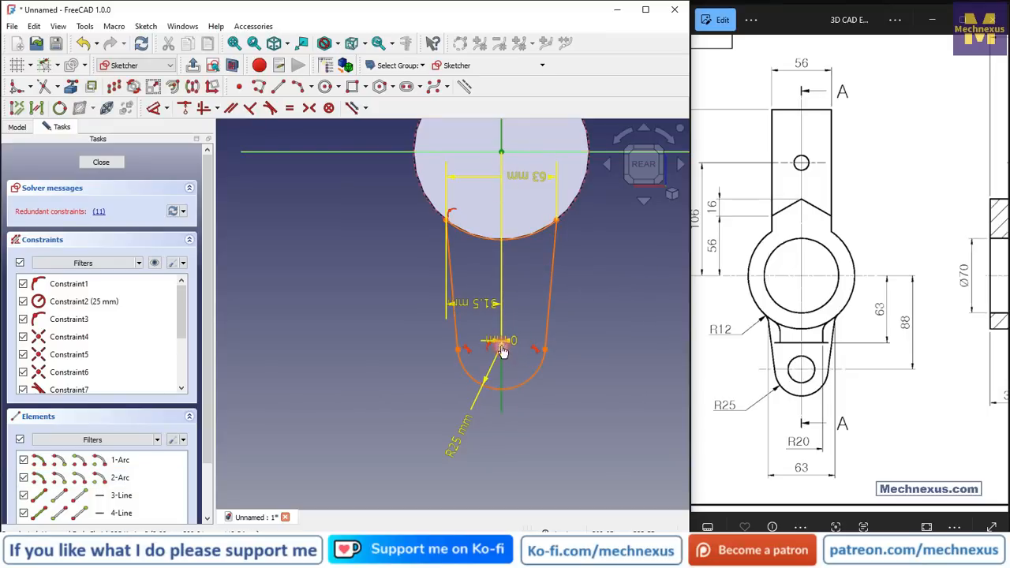
{"action": "key", "text": "m"}
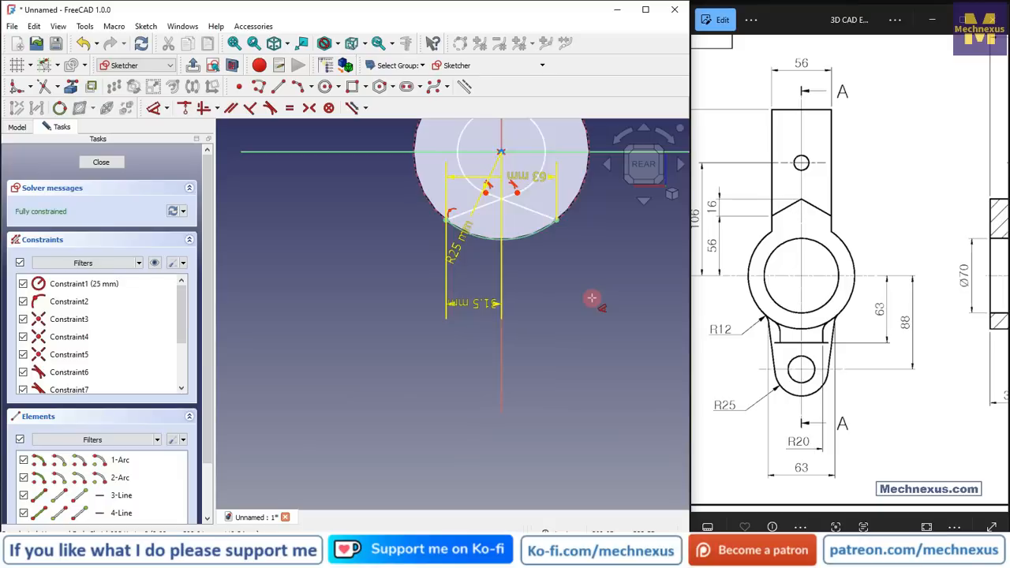
{"action": "key", "text": "ctrl+z"}
{"action": "key", "text": "Escape"}
{"action": "scroll", "coordinate": [472, 362], "scroll_direction": "down", "scroll_amount": 3}
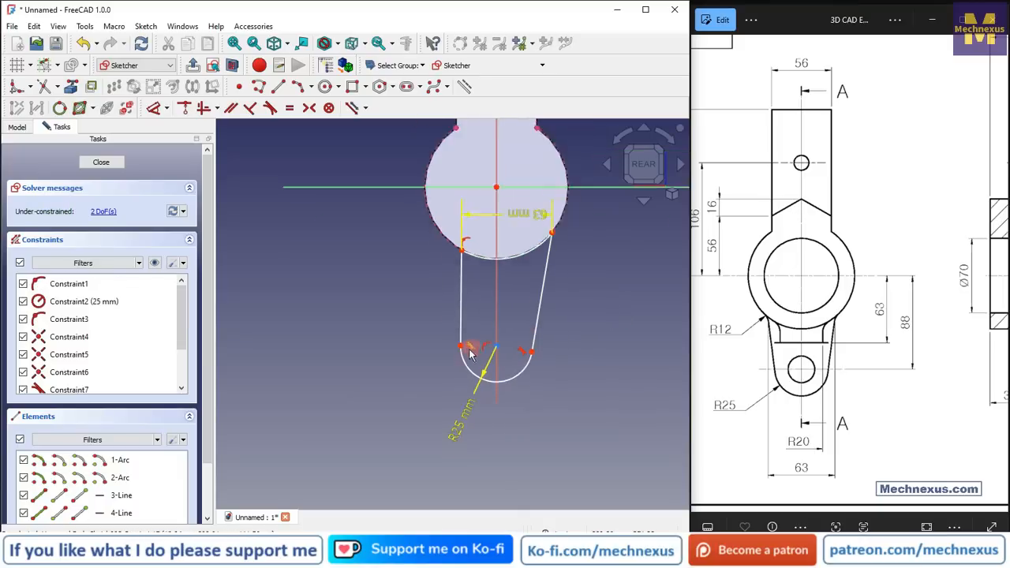
Step: Move the lug's upper ends to a near-balanced position and try to make them symmetric about the vertical axis
{"action": "scroll", "coordinate": [482, 295], "scroll_direction": "up", "scroll_amount": 3}
{"action": "mouse_move", "coordinate": [449, 277]}
{"action": "left_mouse_down"}
{"action": "mouse_move", "coordinate": [407, 283]}
{"action": "mouse_move", "coordinate": [385, 326]}
{"action": "left_mouse_up"}
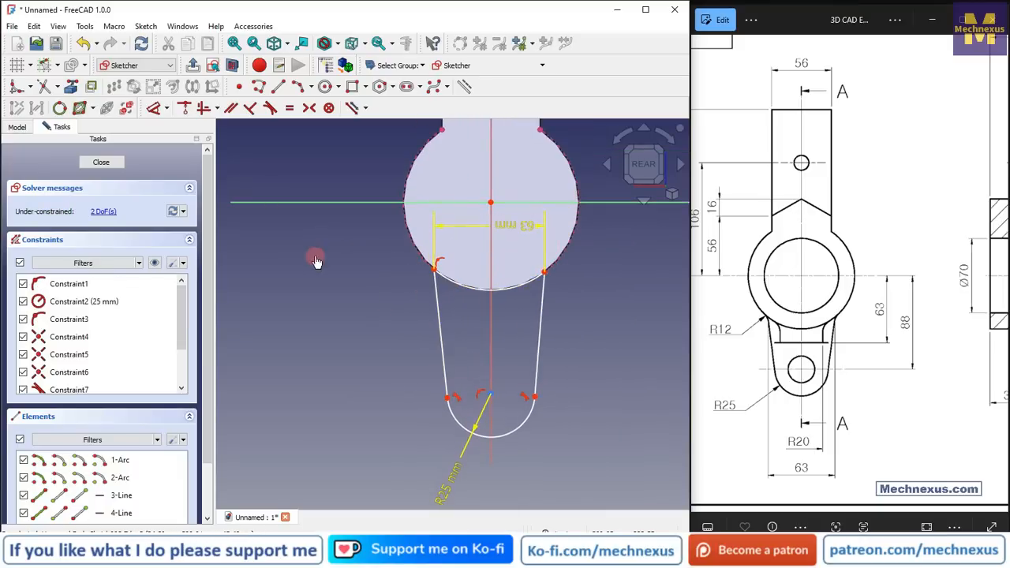
{"action": "left_click", "coordinate": [309, 107]}
{"action": "left_click", "coordinate": [436, 268]}
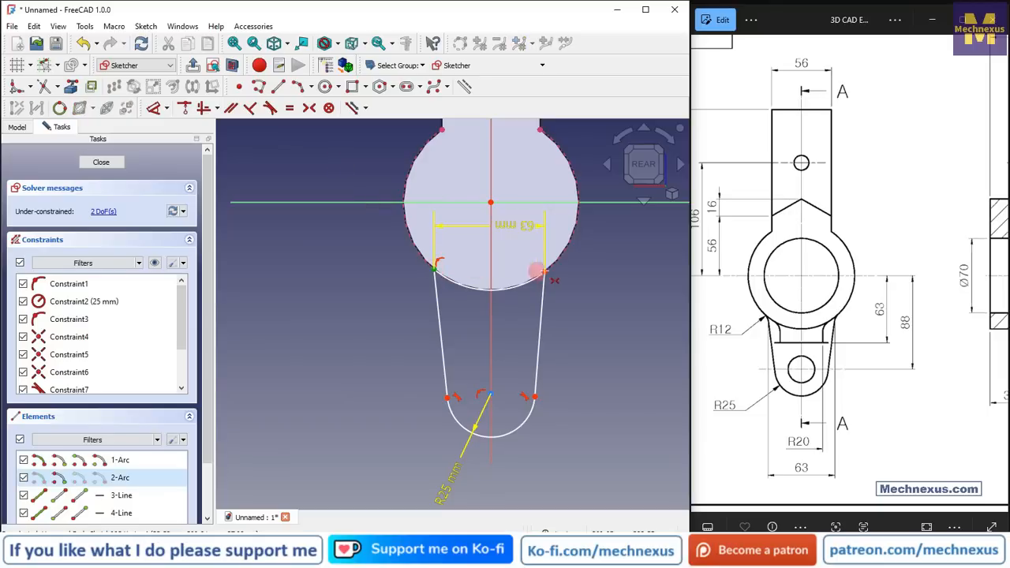
{"action": "left_click", "coordinate": [491, 254]}
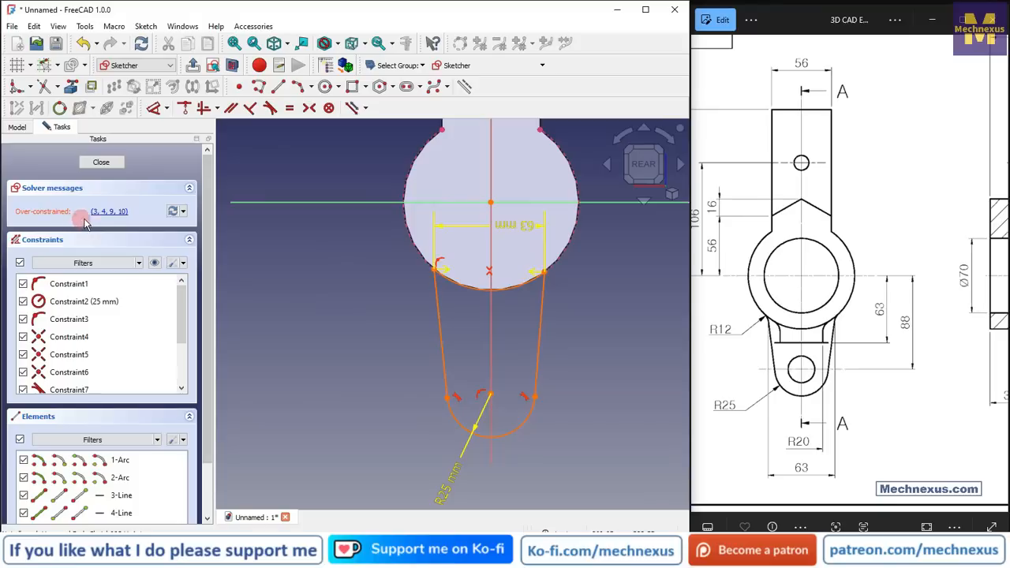
Step: Delete the conflicting symmetry constraint together with the upper arc's cylinder-edge and center-coincidence constraints
{"action": "left_click", "coordinate": [109, 212]}
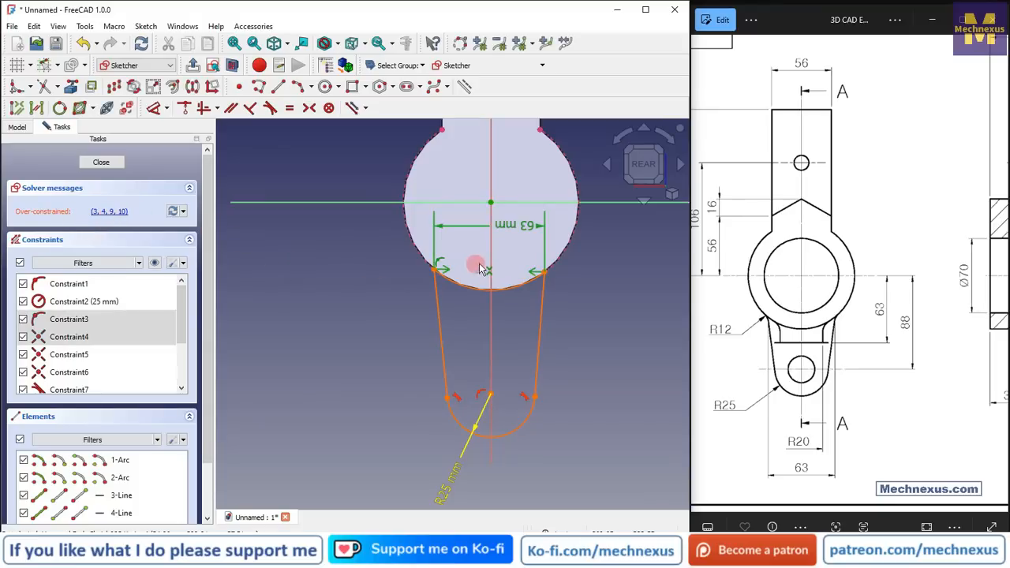
{"action": "key", "text": "Delete"}
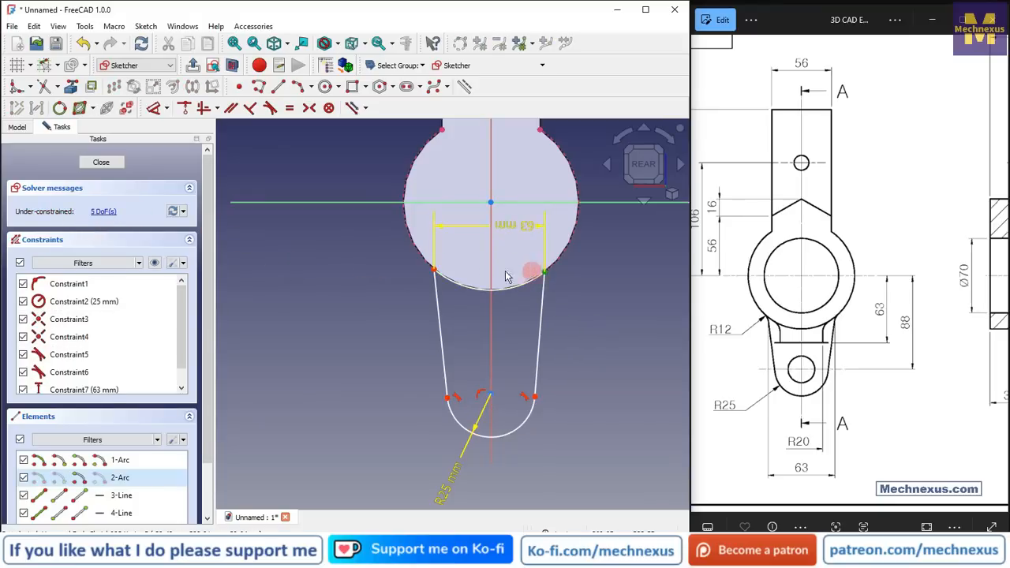
Step: Constrain the left side line's upper end to a horizontal distance of 31.5 mm from the origin
{"action": "left_click", "coordinate": [154, 108]}
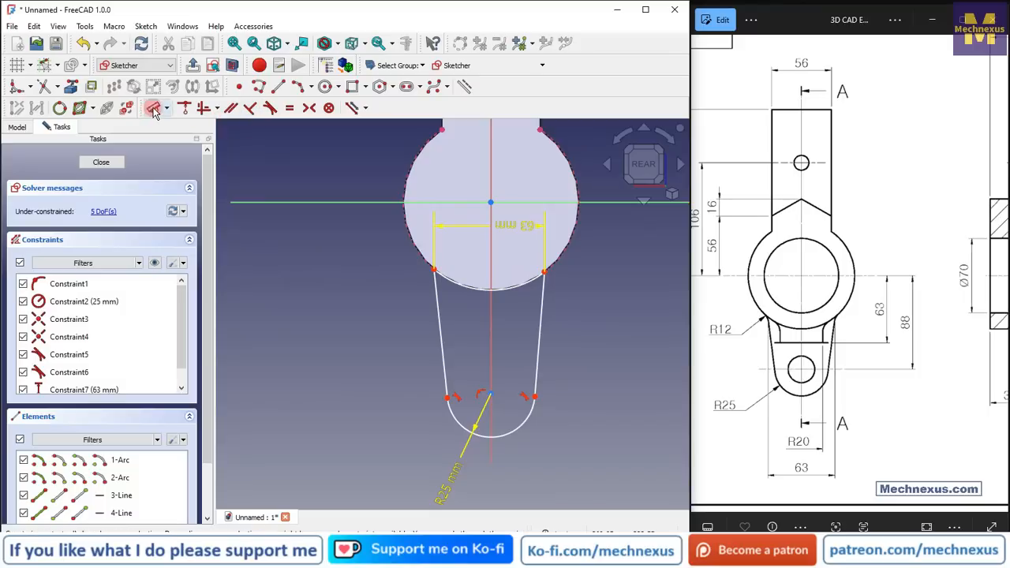
{"action": "left_click", "coordinate": [433, 269]}
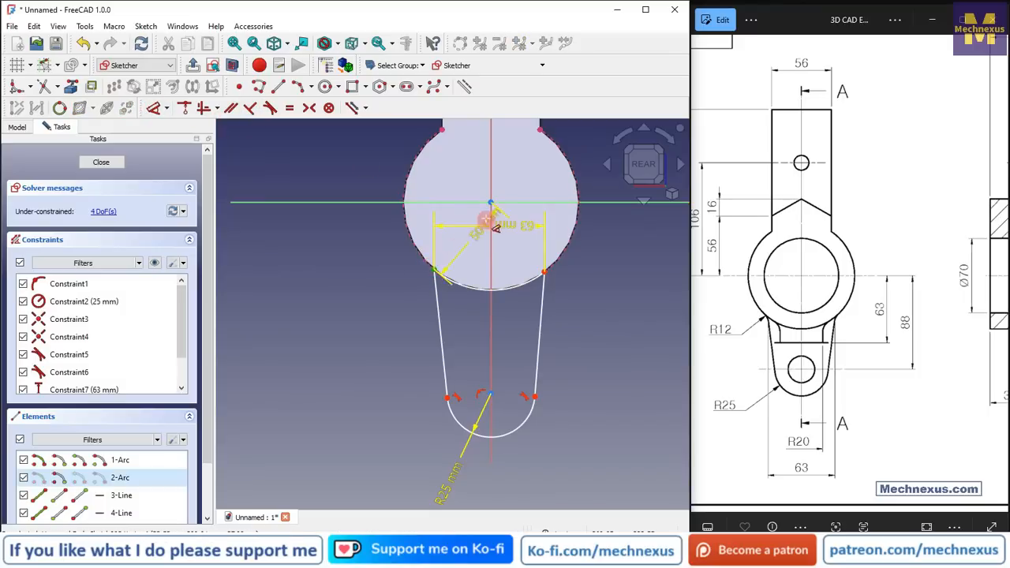
{"action": "left_click", "coordinate": [469, 355]}
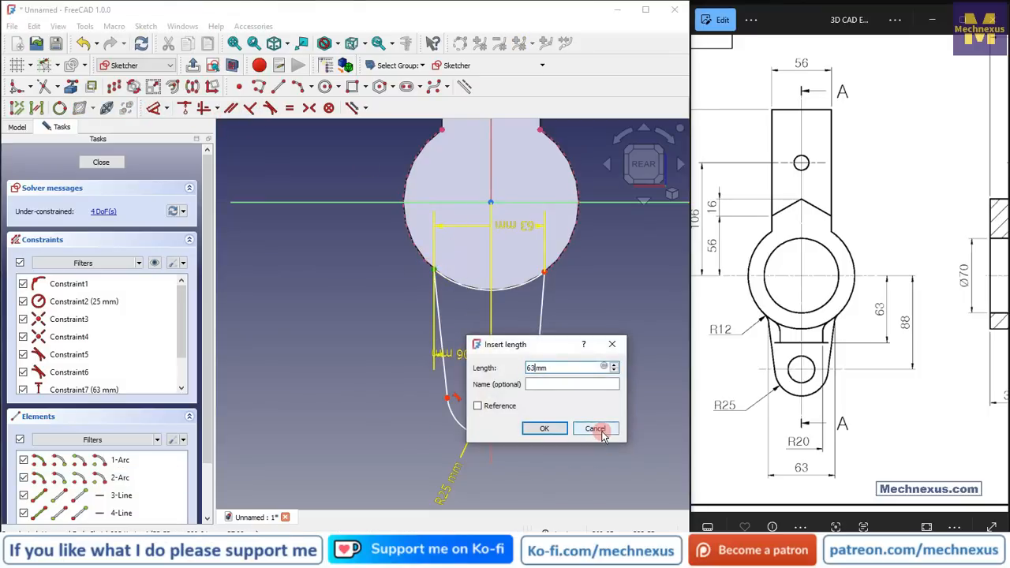
{"action": "left_click", "coordinate": [598, 429]}
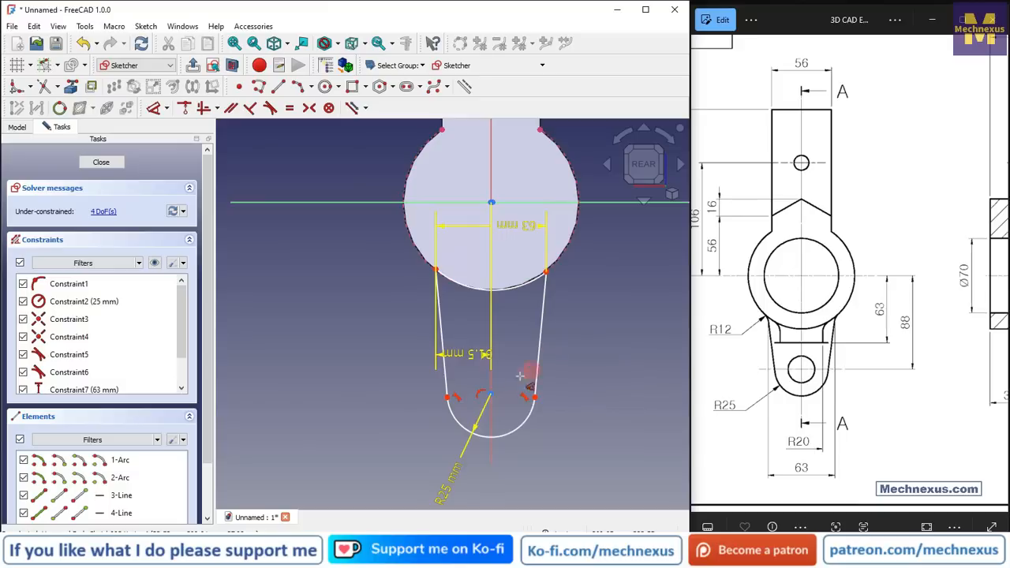
Step: Set the vertical distance between the 25 mm arc's center and the origin to 88 mm
{"action": "left_click", "coordinate": [490, 393]}
{"action": "left_click", "coordinate": [491, 203]}
{"action": "left_click", "coordinate": [615, 308]}
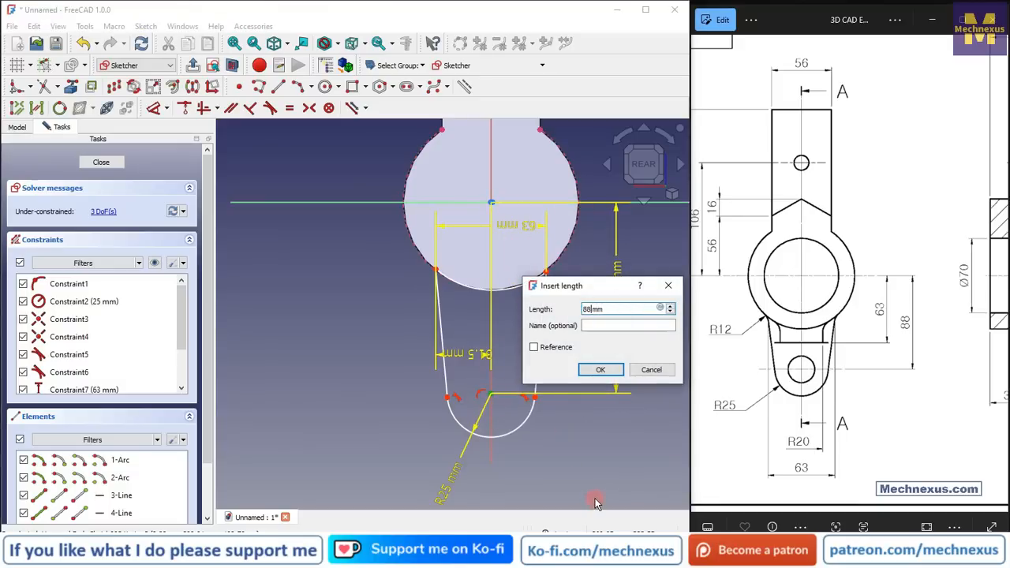
{"action": "key", "text": "Return"}
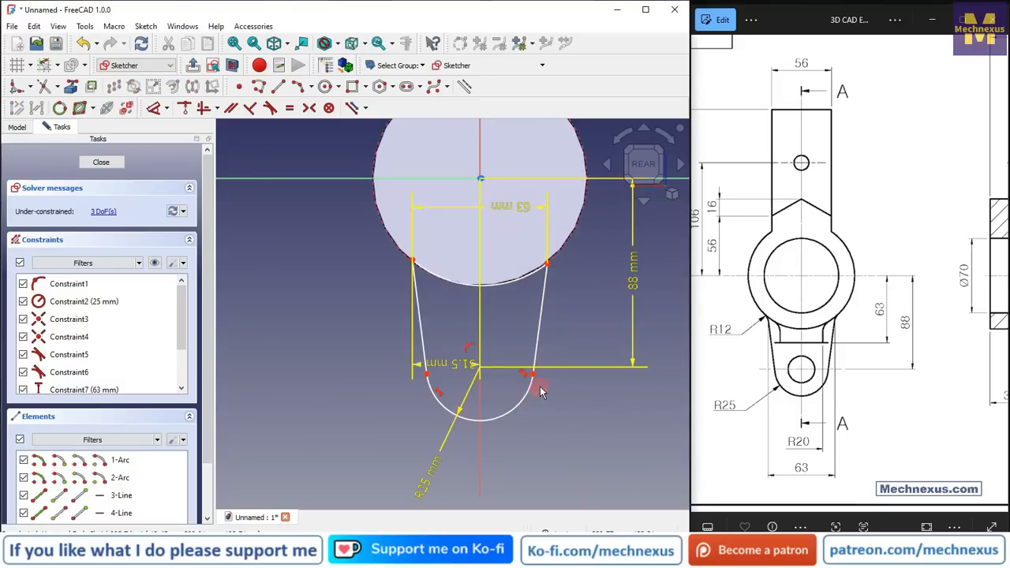
Step: Make the upper arc's center coincident with the origin
{"action": "mouse_move", "coordinate": [534, 380]}
{"action": "left_mouse_down"}
{"action": "mouse_move", "coordinate": [539, 372]}
{"action": "mouse_move", "coordinate": [539, 390]}
{"action": "mouse_move", "coordinate": [533, 373]}
{"action": "left_mouse_up"}
{"action": "scroll", "coordinate": [482, 189], "scroll_direction": "up", "scroll_amount": 3}
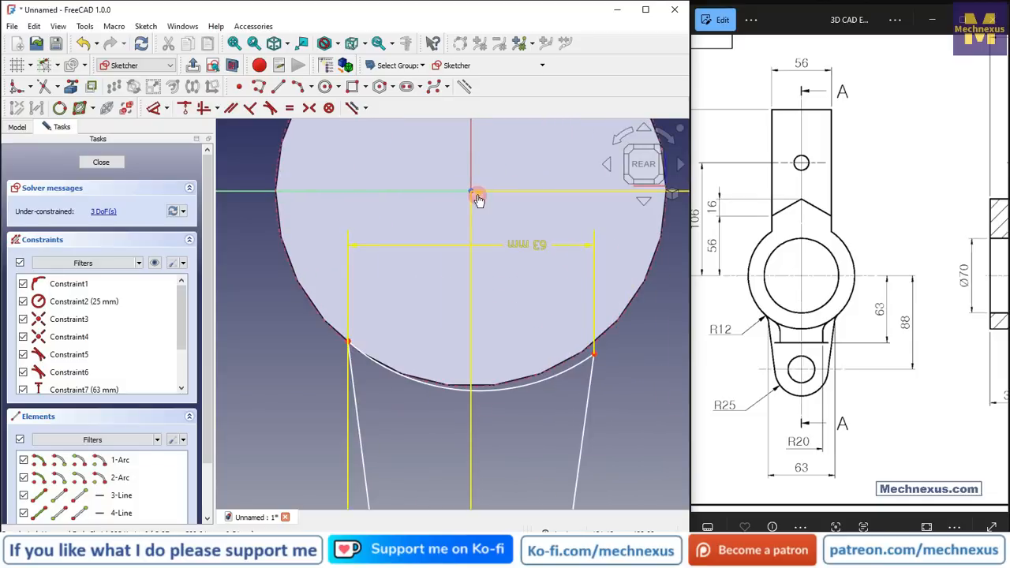
{"action": "left_click", "coordinate": [472, 191]}
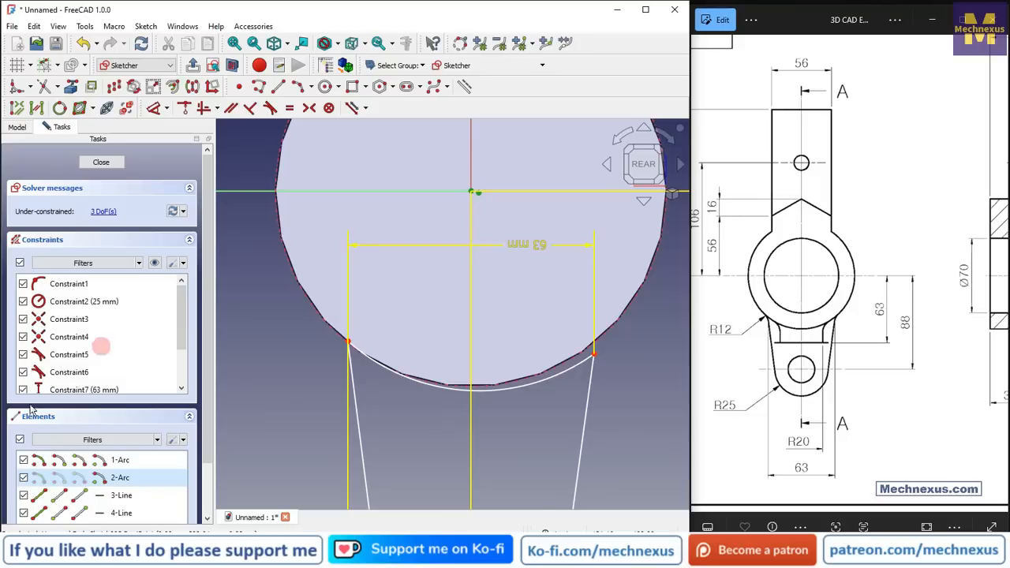
{"action": "left_click", "coordinate": [182, 109]}
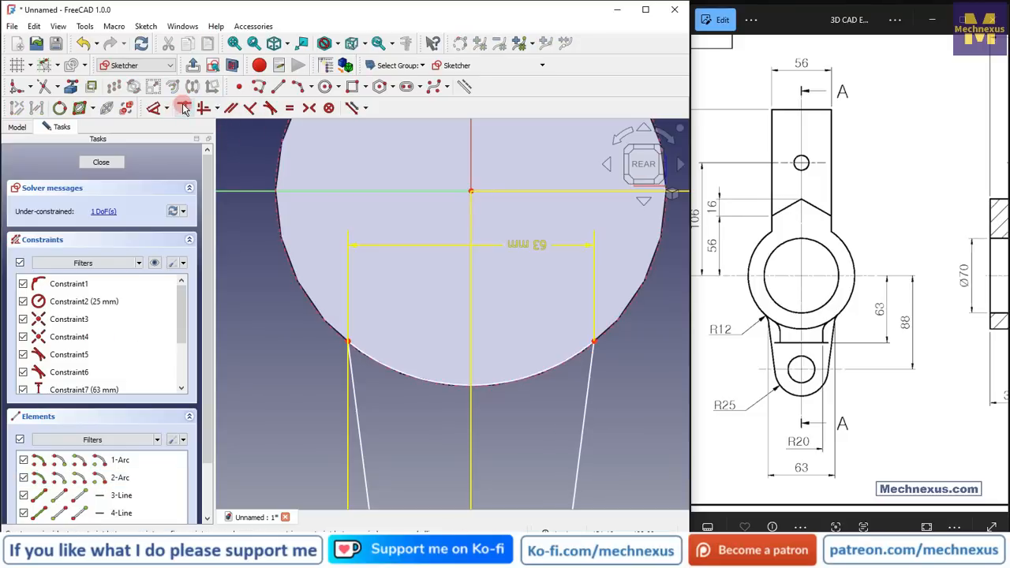
Step: Drag the upper arc inside the cylinder edge to test the profile's remaining freedom
{"action": "scroll", "coordinate": [504, 198], "scroll_direction": "down", "scroll_amount": 3}
{"action": "left_click", "coordinate": [540, 311]}
{"action": "left_click_drag", "start_coordinate": [548, 321], "coordinate": [580, 317]}
{"action": "scroll", "coordinate": [454, 242], "scroll_direction": "up", "scroll_amount": 2}
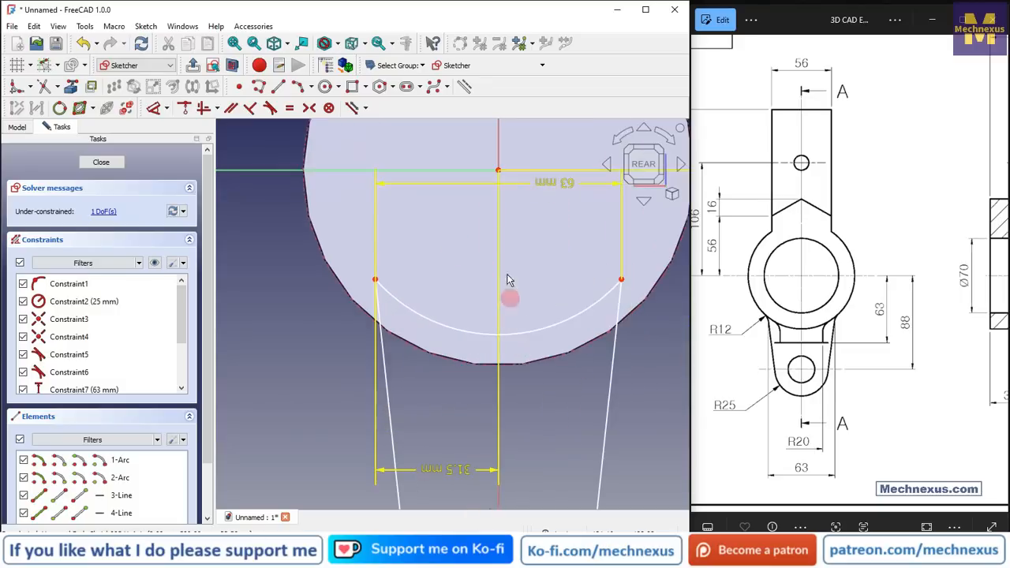
Step: Make the upper arc equal in radius to the projected cylinder edge and close the lug sketch
{"action": "left_click", "coordinate": [529, 330]}
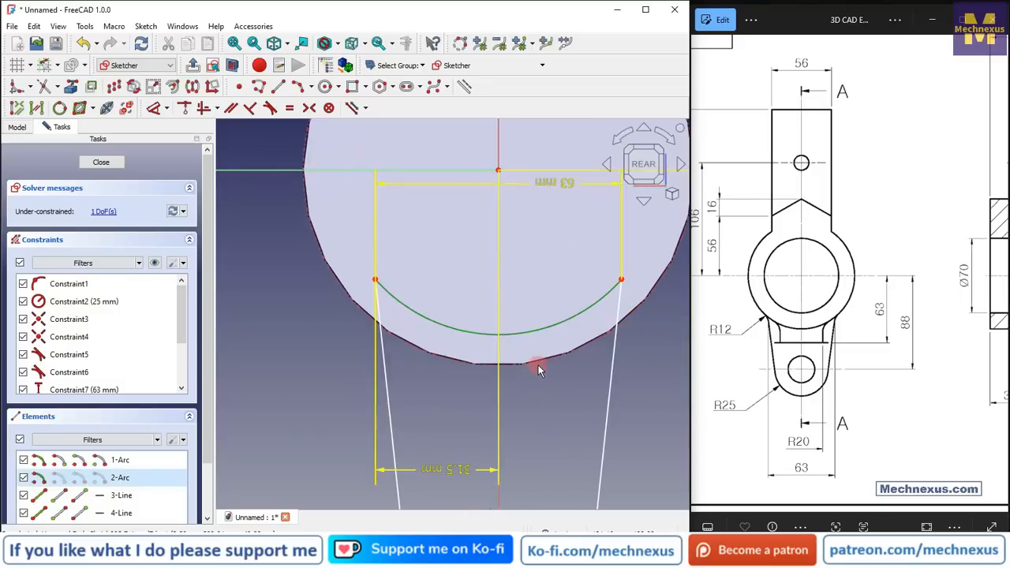
{"action": "left_click", "coordinate": [539, 366]}
{"action": "scroll", "coordinate": [424, 309], "scroll_direction": "down", "scroll_amount": 4}
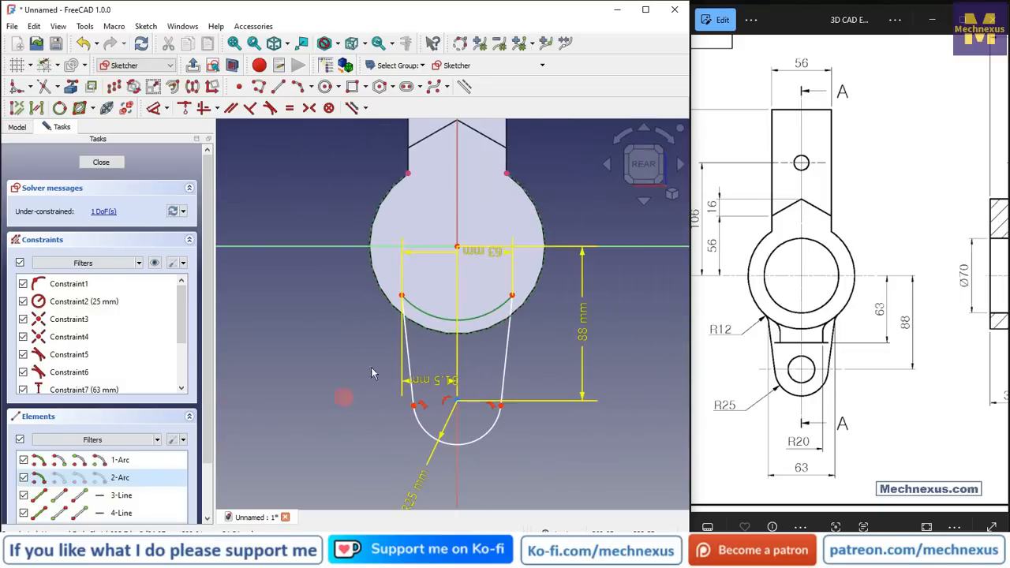
{"action": "left_click", "coordinate": [290, 110]}
{"action": "scroll", "coordinate": [459, 376], "scroll_direction": "up", "scroll_amount": 2}
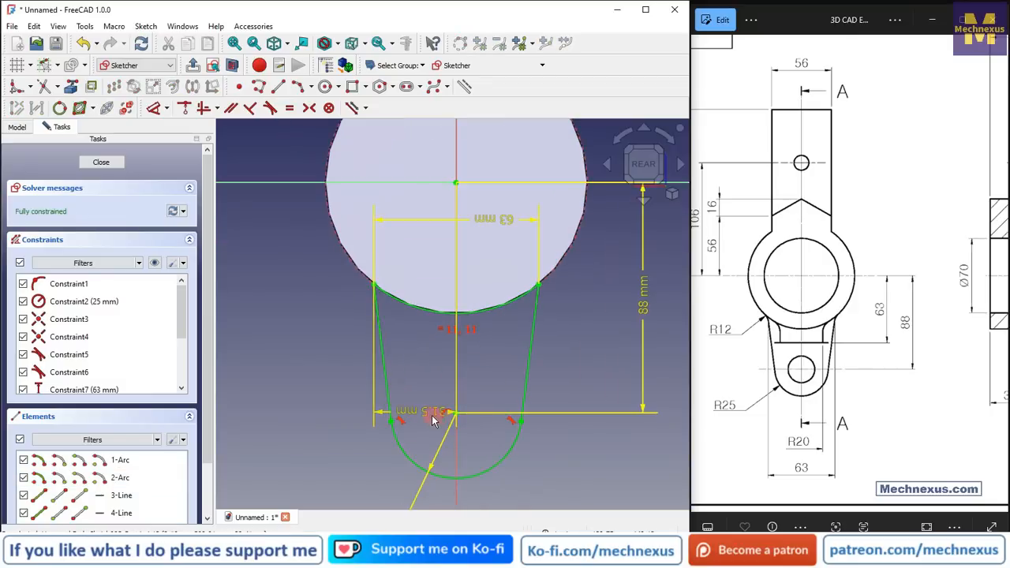
{"action": "scroll", "coordinate": [388, 266], "scroll_direction": "down", "scroll_amount": 3}
{"action": "left_click", "coordinate": [100, 172]}
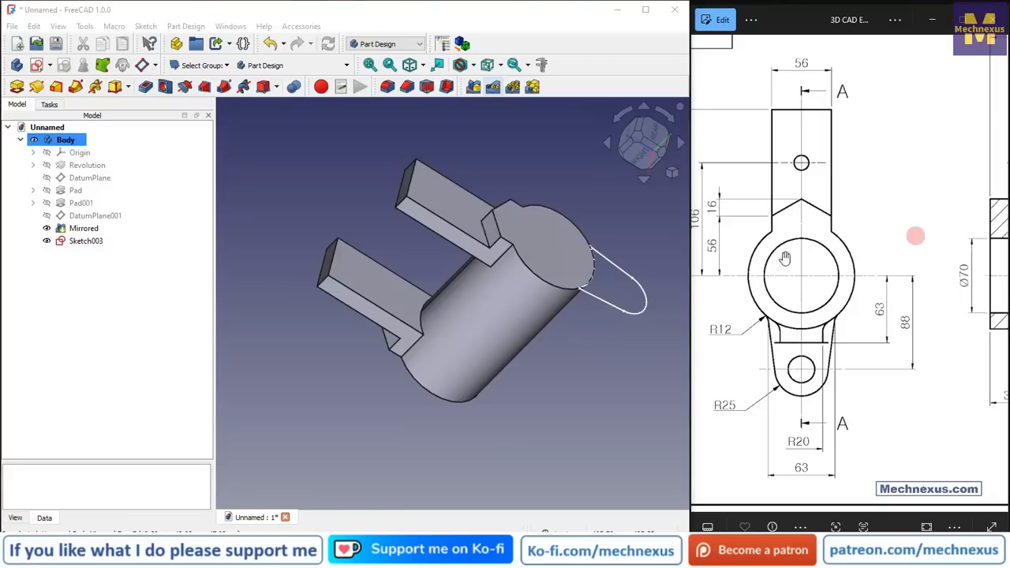
Step: Pad the lower lug sketch 50 mm in the reversed direction, into the cylinder's length
{"action": "mouse_move", "coordinate": [908, 359]}
{"action": "left_mouse_down"}
{"action": "mouse_move", "coordinate": [742, 353]}
{"action": "mouse_move", "coordinate": [762, 355]}
{"action": "left_mouse_up"}
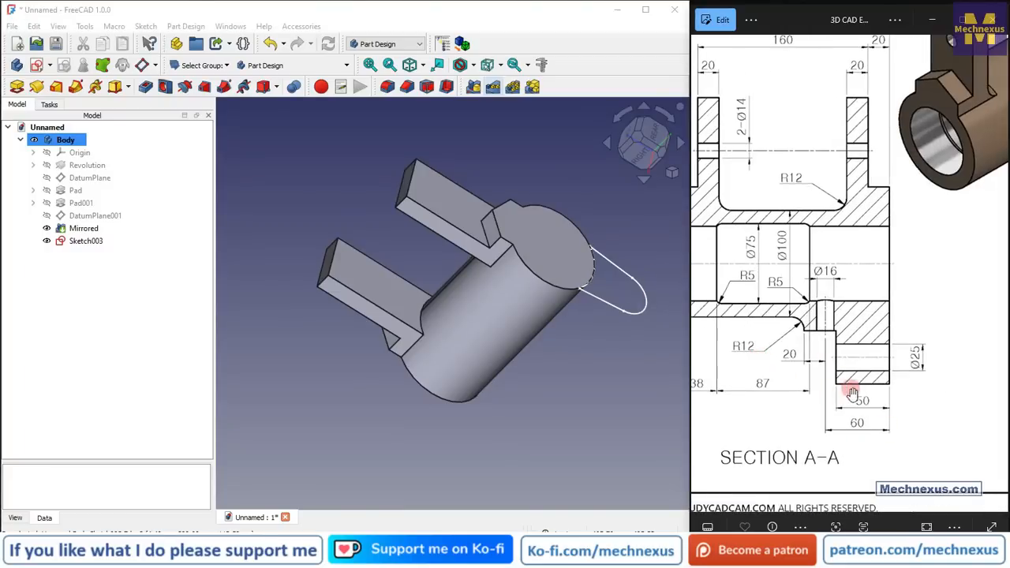
{"action": "scroll", "coordinate": [856, 347], "scroll_direction": "down", "scroll_amount": 2}
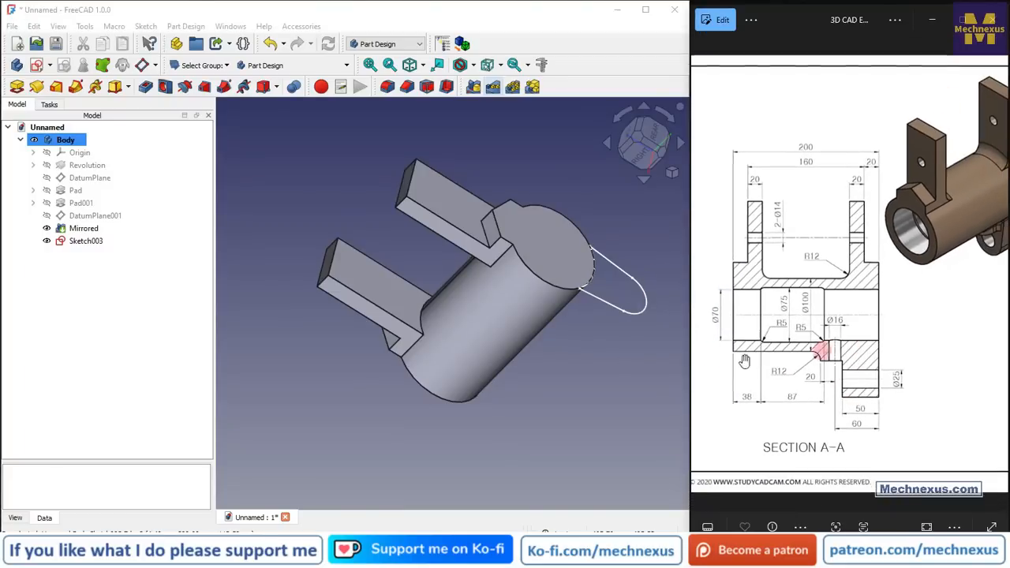
{"action": "left_click", "coordinate": [81, 241]}
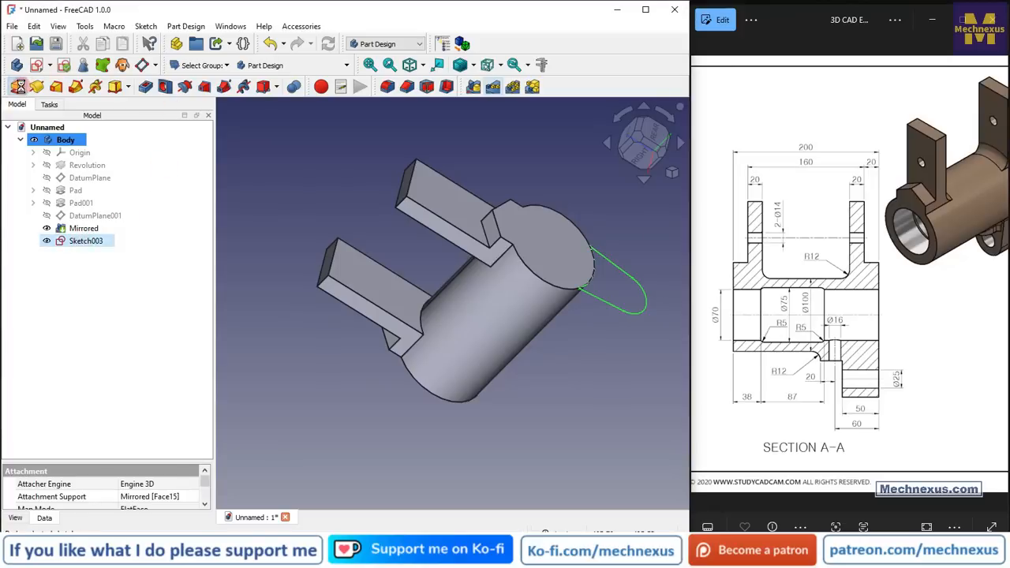
{"action": "left_click", "coordinate": [18, 87]}
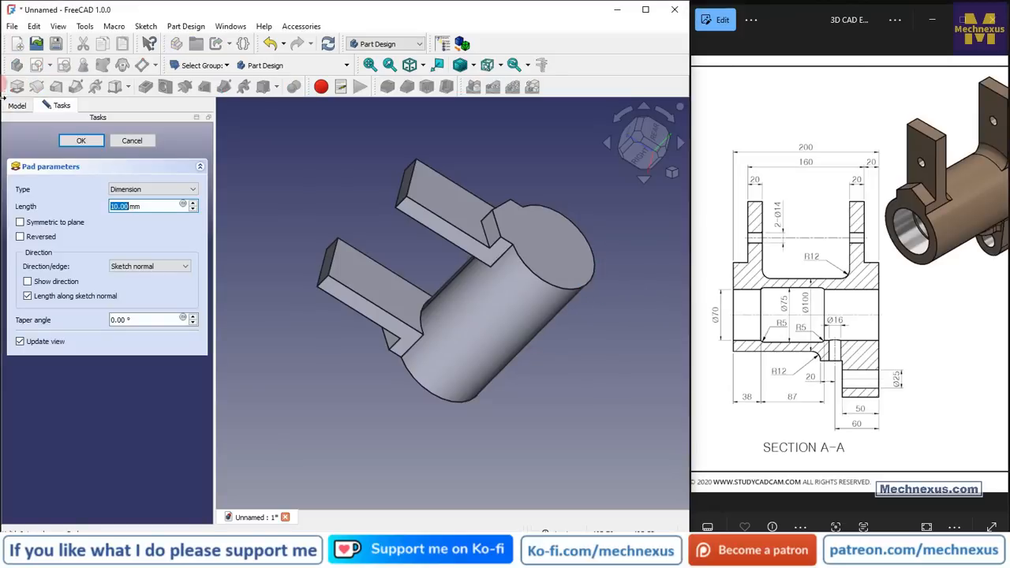
{"action": "left_click", "coordinate": [20, 237]}
{"action": "left_click", "coordinate": [151, 206]}
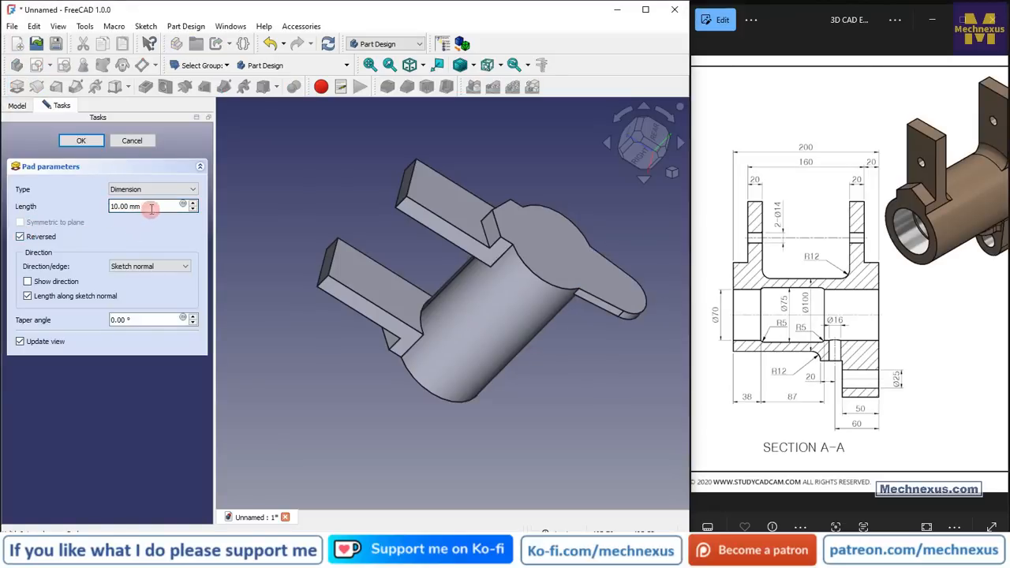
{"action": "type", "text": "50"}
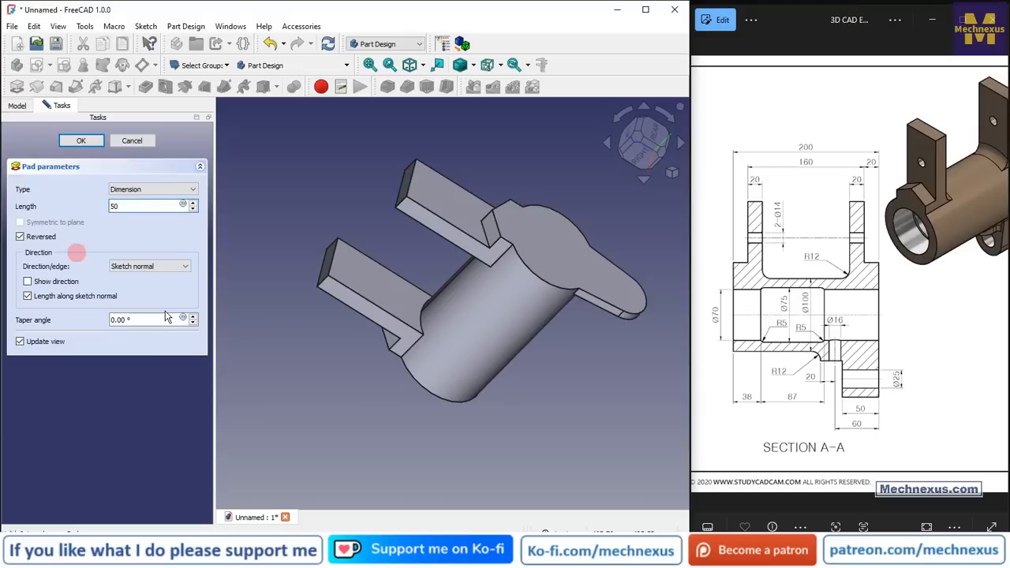
{"action": "left_click", "coordinate": [81, 140]}
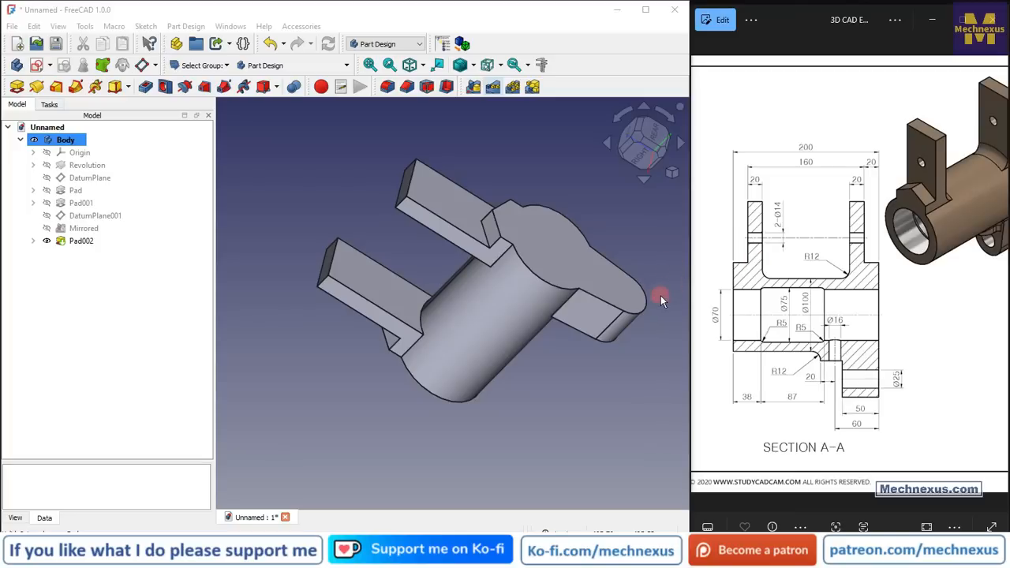
Step: Show the origin planes and start a datum plane attached to the XY-plane in Plane face mode
{"action": "scroll", "coordinate": [900, 339], "scroll_direction": "down", "scroll_amount": 3}
{"action": "scroll", "coordinate": [762, 309], "scroll_direction": "up", "scroll_amount": 3}
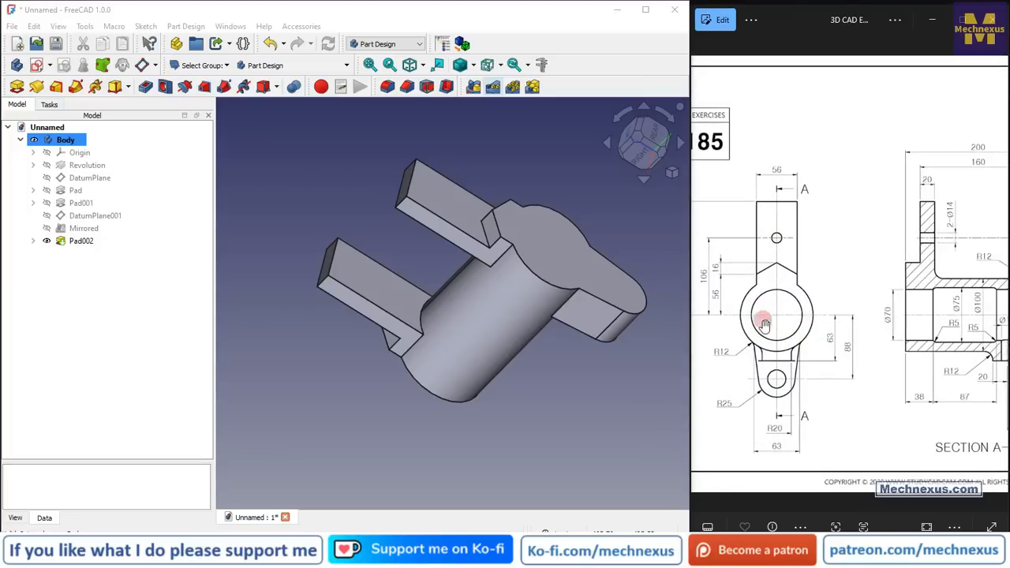
{"action": "left_click", "coordinate": [83, 153]}
{"action": "key", "text": "space"}
{"action": "middle_click_drag", "start_coordinate": [347, 268], "coordinate": [602, 367]}
{"action": "left_click", "coordinate": [602, 368]}
{"action": "left_click", "coordinate": [574, 306]}
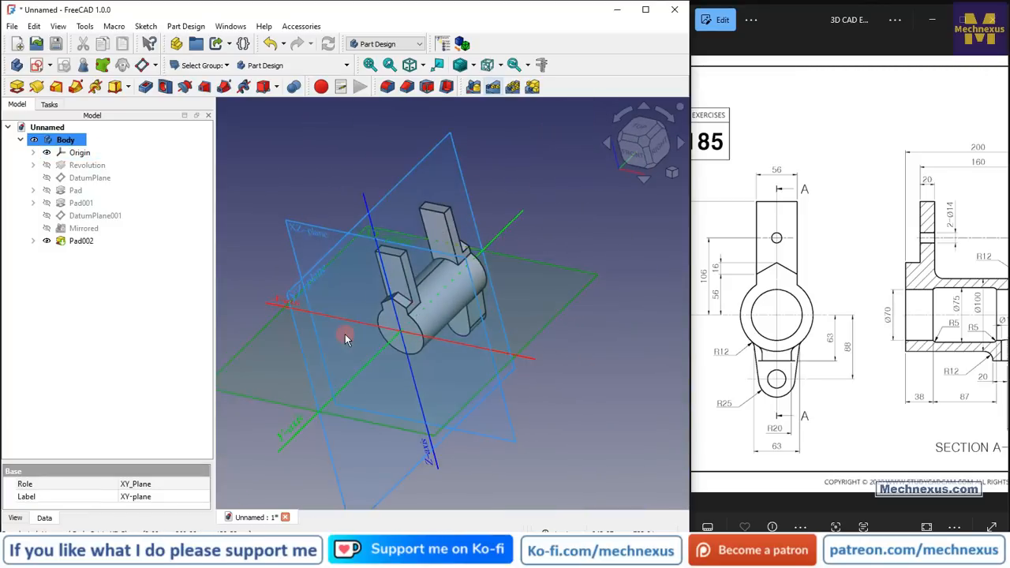
{"action": "left_click", "coordinate": [143, 70]}
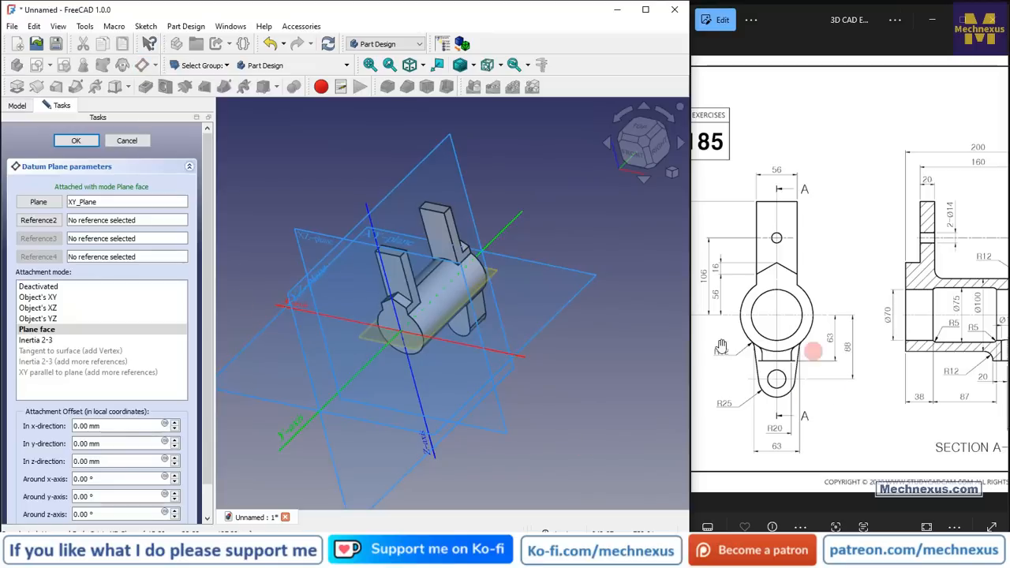
Step: Offset the datum plane by -63 mm in its z-direction and create it
{"action": "left_click", "coordinate": [104, 461]}
{"action": "triple_click", "coordinate": [112, 460]}
{"action": "type", "text": "63"}
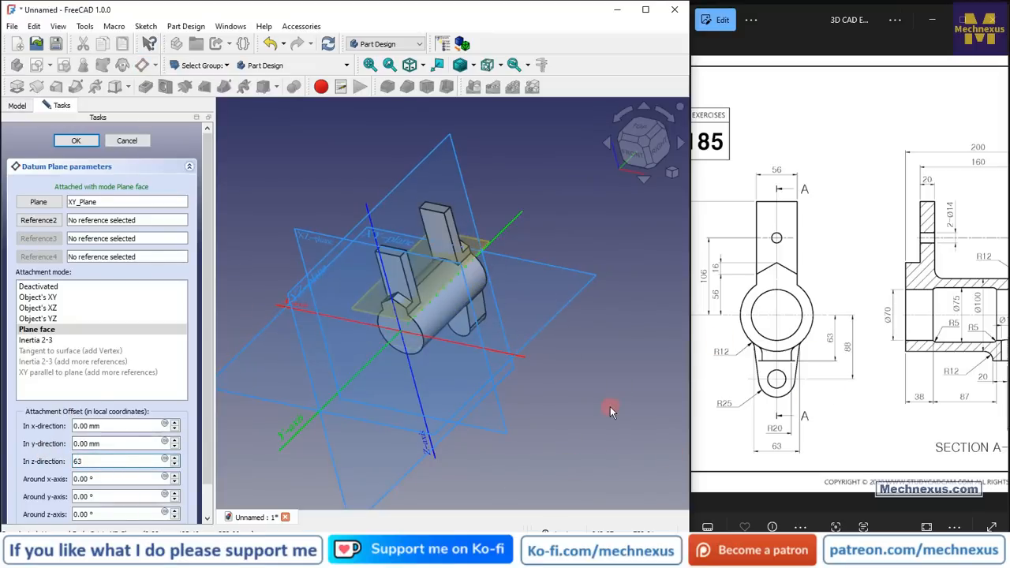
{"action": "scroll", "coordinate": [410, 364], "scroll_direction": "up", "scroll_amount": 4}
{"action": "middle_click_drag", "start_coordinate": [413, 367], "coordinate": [388, 345]}
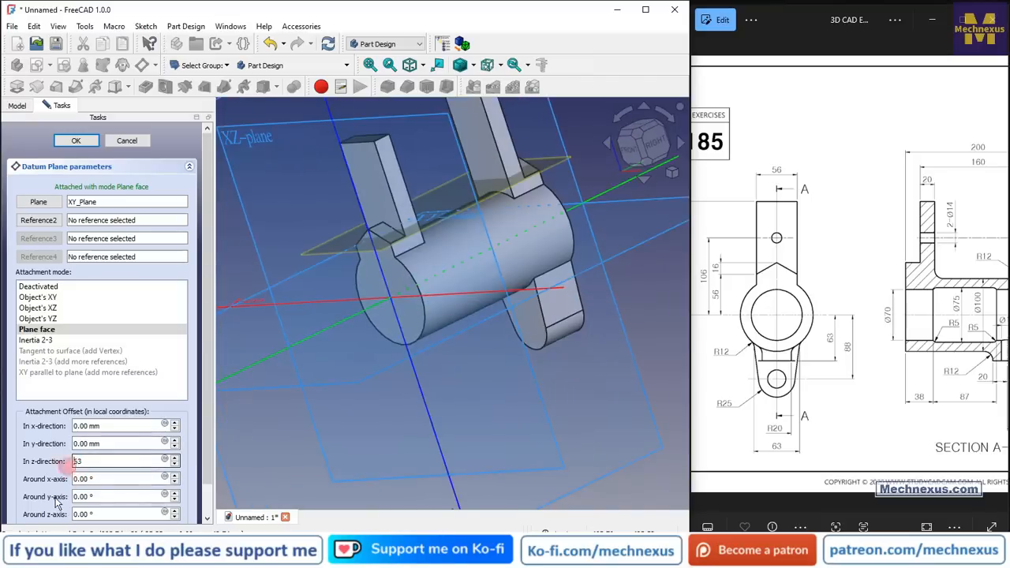
{"action": "type", "text": "-"}
{"action": "scroll", "coordinate": [447, 284], "scroll_direction": "down", "scroll_amount": 4}
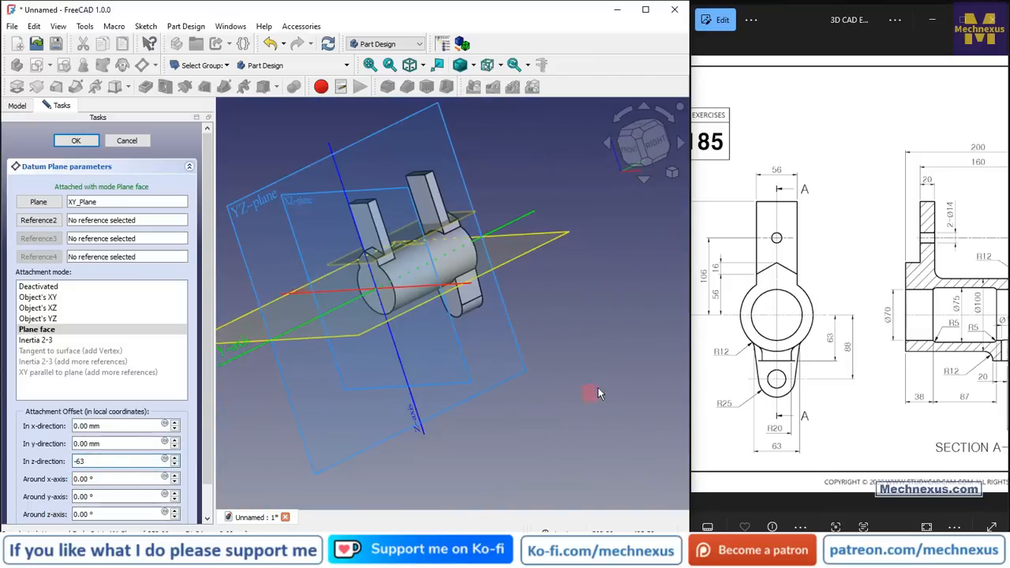
{"action": "scroll", "coordinate": [454, 293], "scroll_direction": "up", "scroll_amount": 3}
{"action": "middle_click_drag", "start_coordinate": [454, 293], "coordinate": [371, 276]}
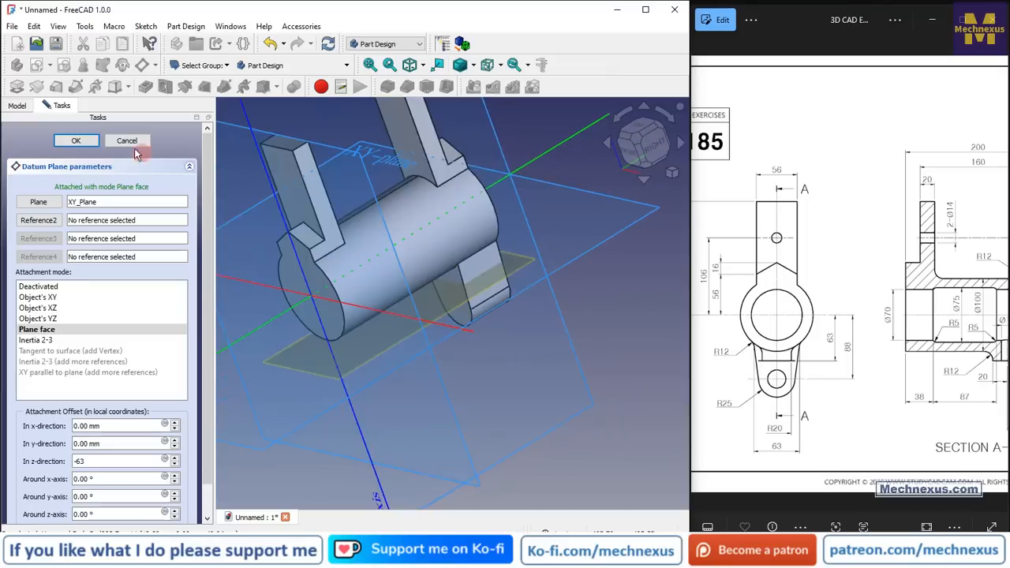
{"action": "scroll", "coordinate": [427, 234], "scroll_direction": "down", "scroll_amount": 4}
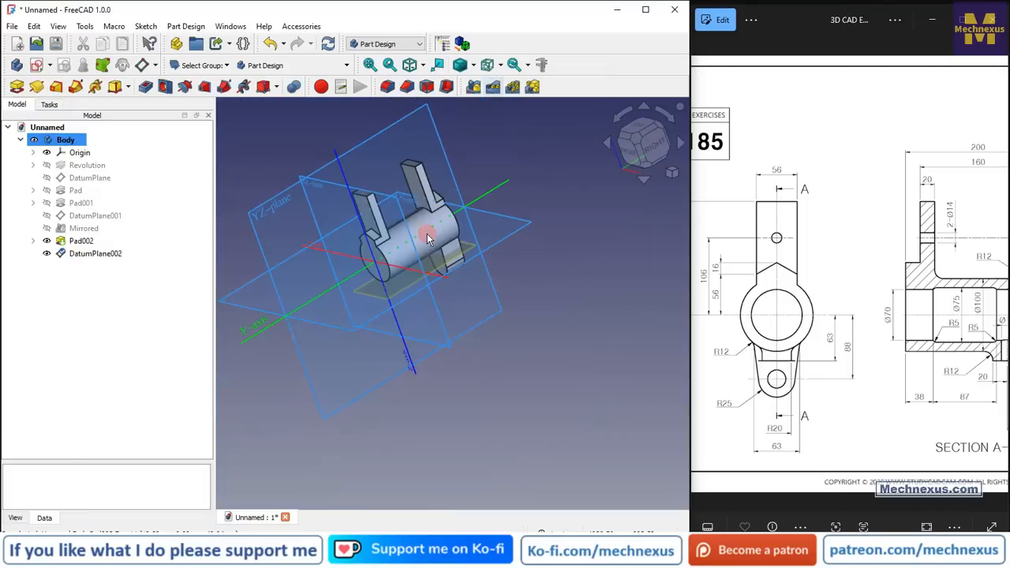
Step: Hide the origin and recompute the new datum plane
{"action": "left_click", "coordinate": [77, 152]}
{"action": "left_click", "coordinate": [81, 253]}
{"action": "right_click", "coordinate": [90, 254]}
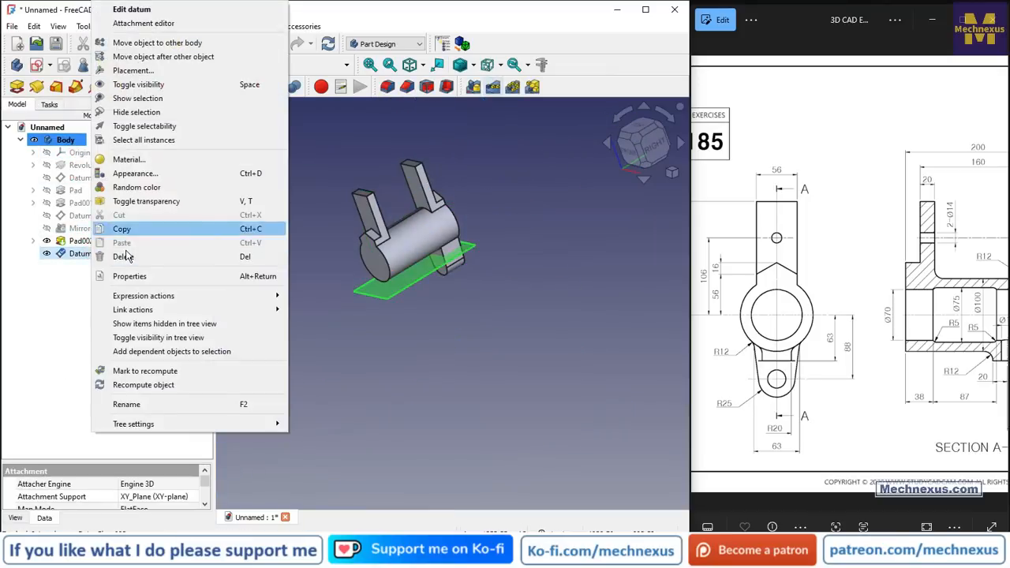
{"action": "left_click", "coordinate": [127, 385]}
{"action": "left_click", "coordinate": [366, 393]}
Step: Start a new sketch on the datum plane below the cylinder
{"action": "scroll", "coordinate": [418, 306], "scroll_direction": "up", "scroll_amount": 3}
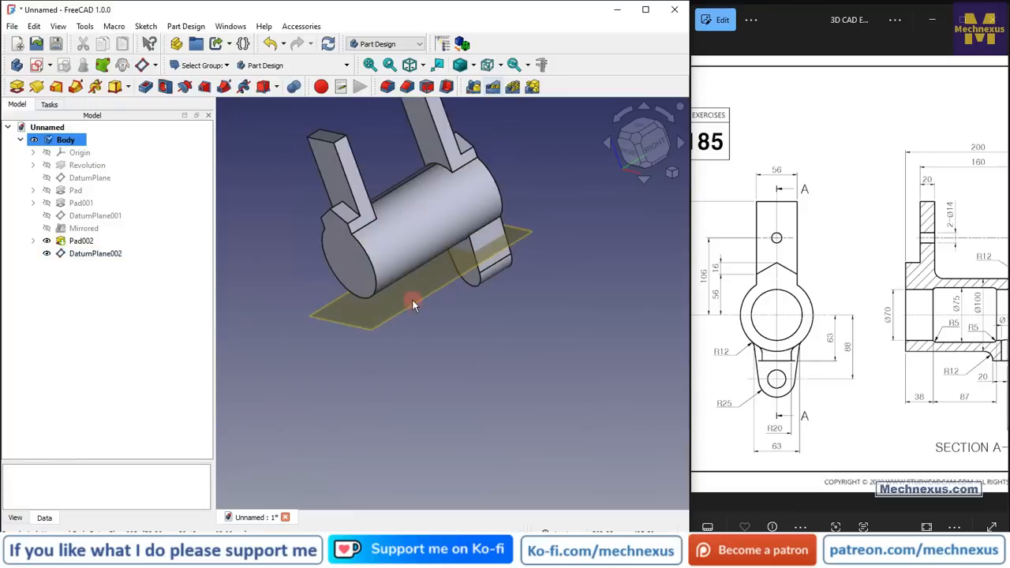
{"action": "left_click", "coordinate": [417, 308]}
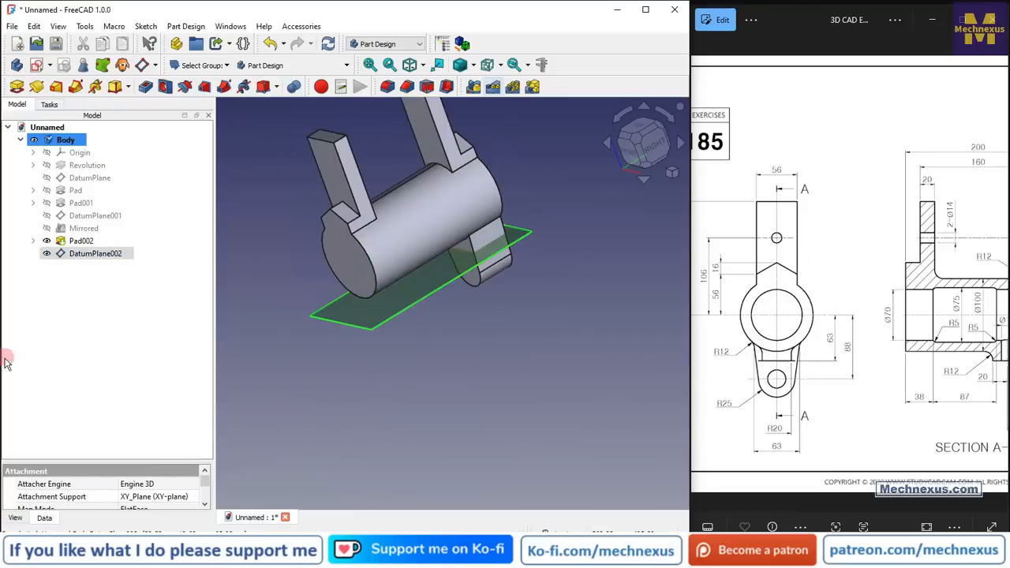
{"action": "left_click", "coordinate": [36, 64]}
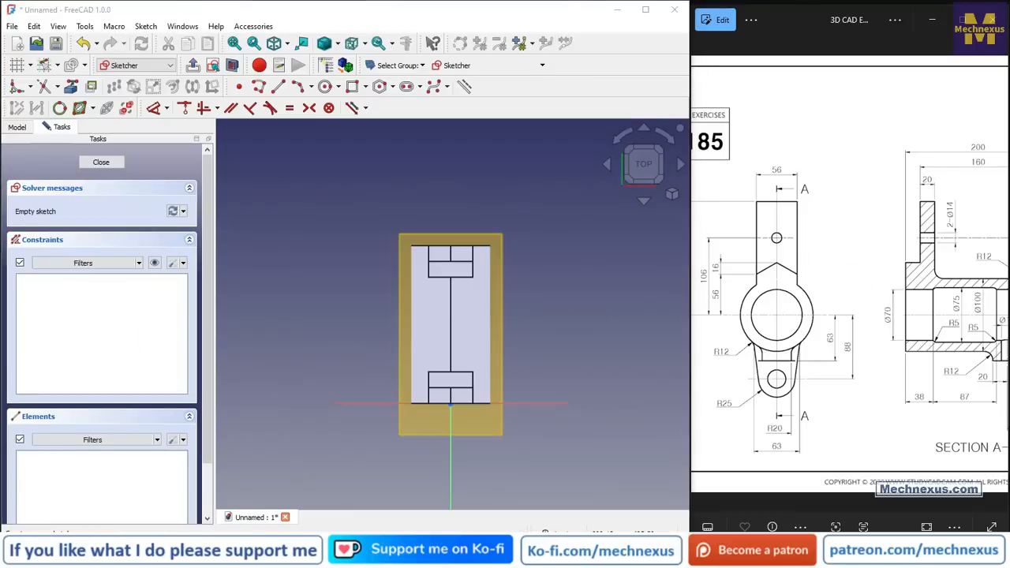
Step: Project the lug's inner edge where it meets the cylinder into the sketch as external geometry
{"action": "mouse_move", "coordinate": [555, 286]}
{"action": "middle_mouse_down"}
{"action": "mouse_move", "coordinate": [622, 354]}
{"action": "mouse_move", "coordinate": [639, 300]}
{"action": "mouse_move", "coordinate": [535, 226]}
{"action": "mouse_move", "coordinate": [428, 343]}
{"action": "mouse_move", "coordinate": [547, 273]}
{"action": "mouse_move", "coordinate": [457, 289]}
{"action": "mouse_move", "coordinate": [302, 292]}
{"action": "mouse_move", "coordinate": [293, 311]}
{"action": "mouse_move", "coordinate": [478, 354]}
{"action": "middle_mouse_up"}
{"action": "scroll", "coordinate": [556, 312], "scroll_direction": "up", "scroll_amount": 3}
{"action": "scroll", "coordinate": [485, 334], "scroll_direction": "up", "scroll_amount": 2}
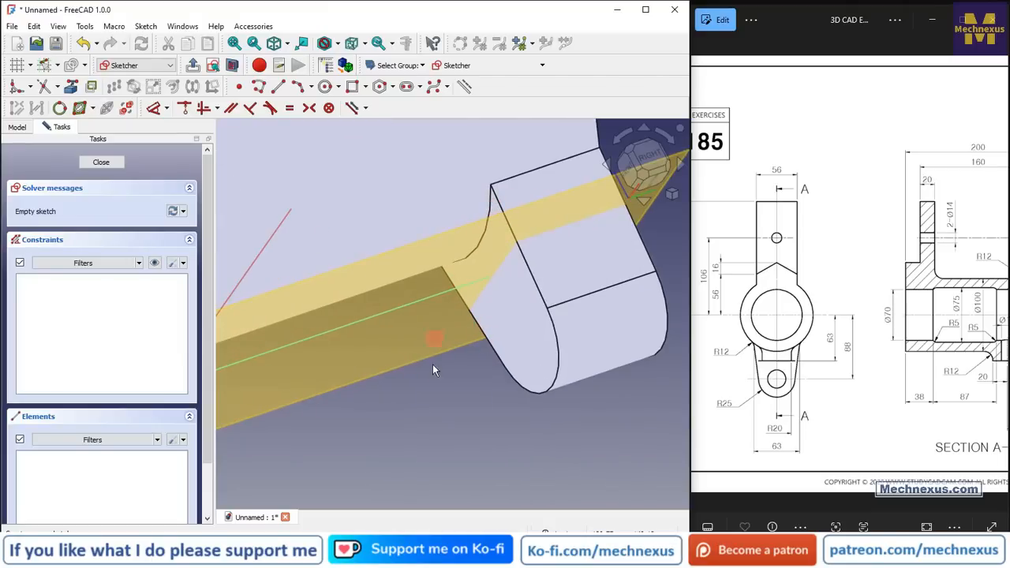
{"action": "left_click", "coordinate": [73, 87]}
{"action": "scroll", "coordinate": [469, 183], "scroll_direction": "up", "scroll_amount": 2}
{"action": "left_click", "coordinate": [500, 220]}
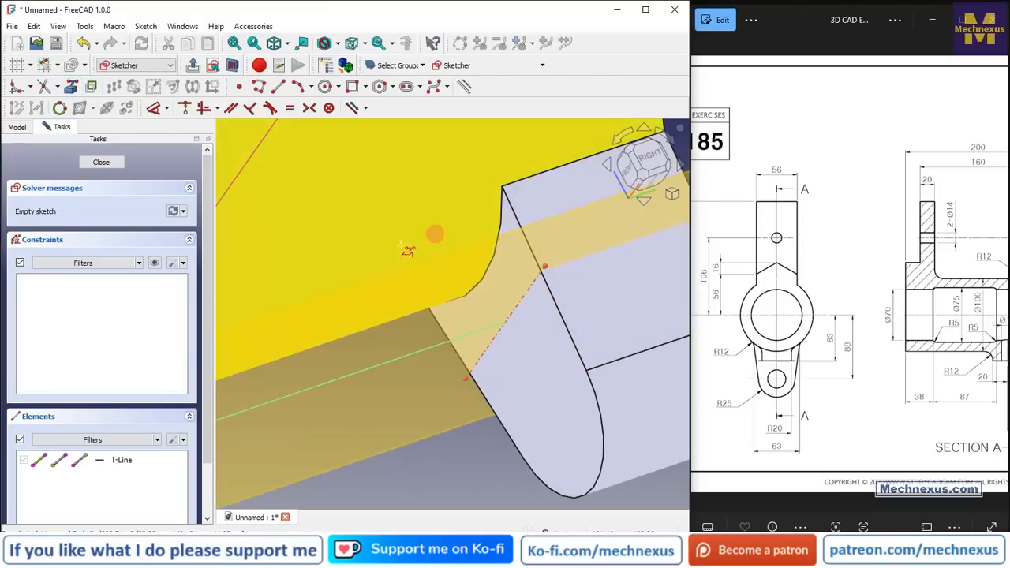
{"action": "scroll", "coordinate": [404, 245], "scroll_direction": "down", "scroll_amount": 2}
{"action": "middle_click_drag", "start_coordinate": [450, 324], "coordinate": [428, 307]}
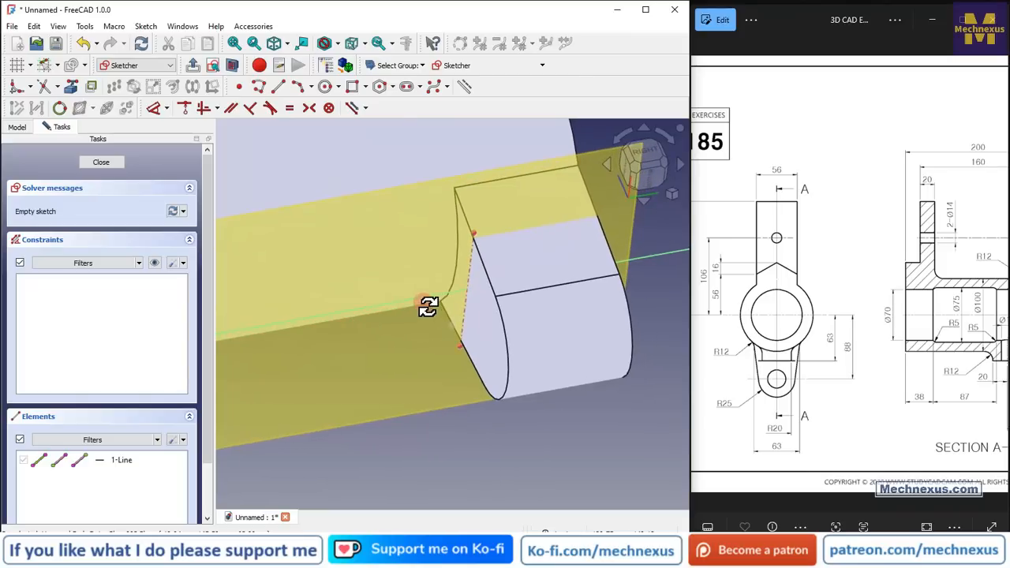
Step: Turn the sketch to the bottom view and switch the display style to wireframe
{"action": "left_click", "coordinate": [644, 213]}
{"action": "scroll", "coordinate": [557, 221], "scroll_direction": "down", "scroll_amount": 3}
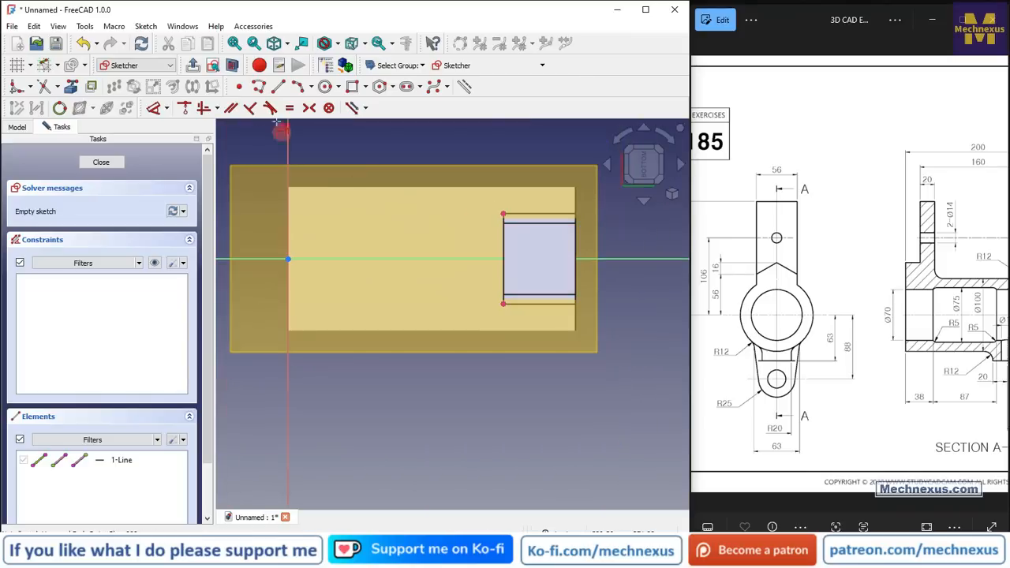
{"action": "left_click", "coordinate": [338, 46]}
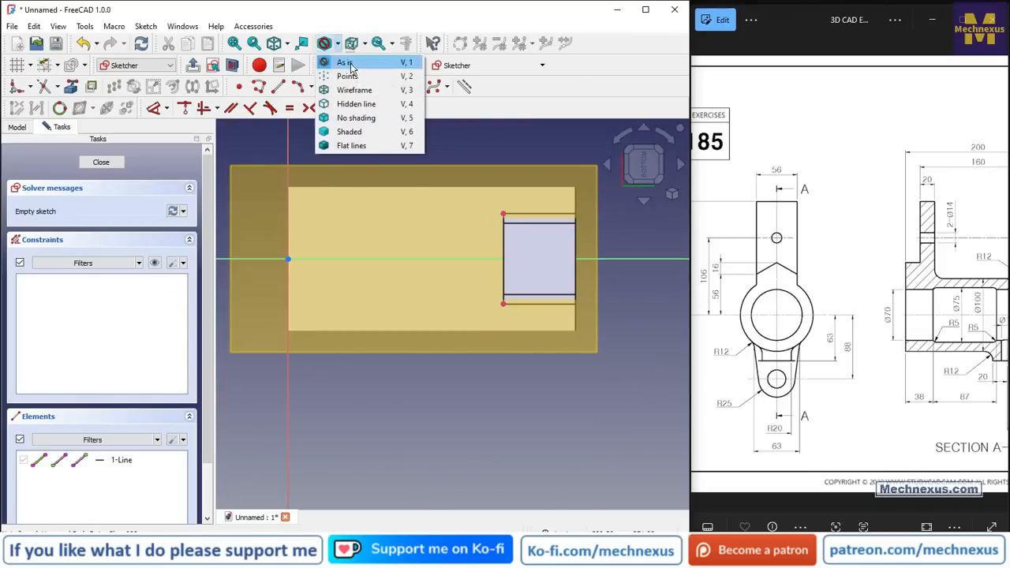
{"action": "left_click", "coordinate": [356, 87]}
{"action": "scroll", "coordinate": [484, 253], "scroll_direction": "up", "scroll_amount": 2}
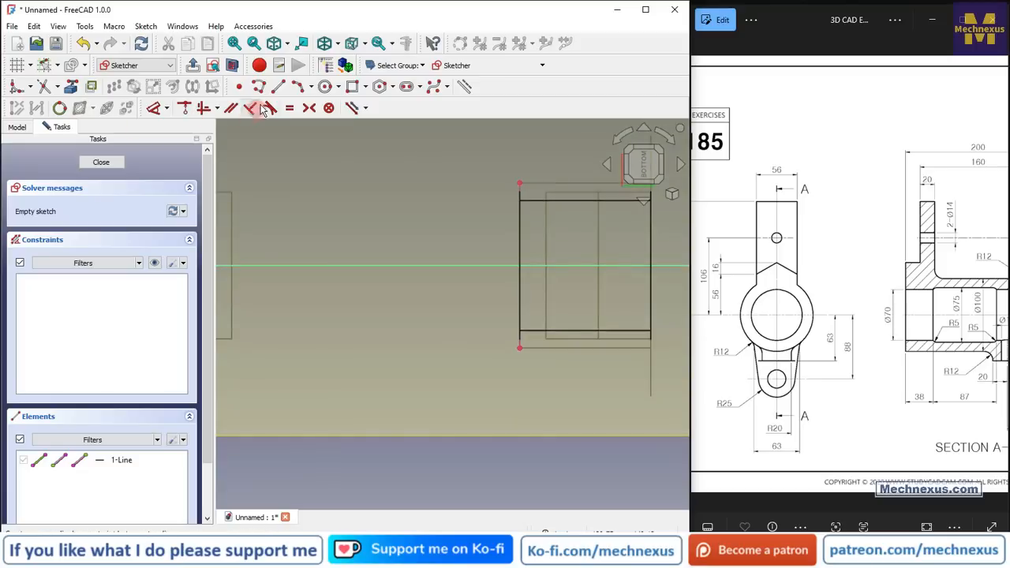
Step: Draw a circle about 40 mm in diameter beside the lug, with its center on the sketch's Y axis
{"action": "left_click", "coordinate": [324, 88]}
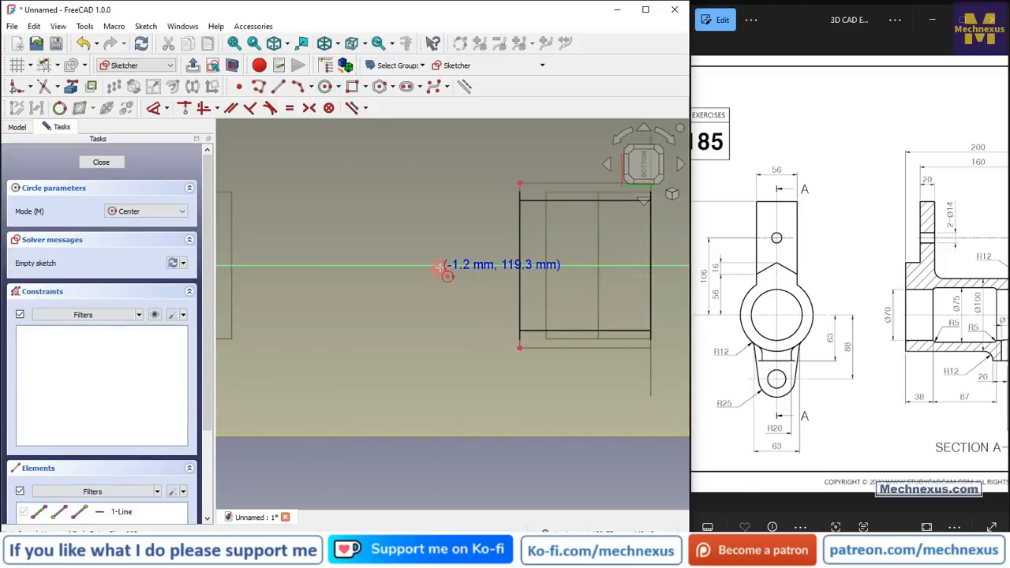
{"action": "left_click", "coordinate": [440, 266]}
{"action": "left_click", "coordinate": [441, 212]}
{"action": "scroll", "coordinate": [423, 259], "scroll_direction": "down", "scroll_amount": 2}
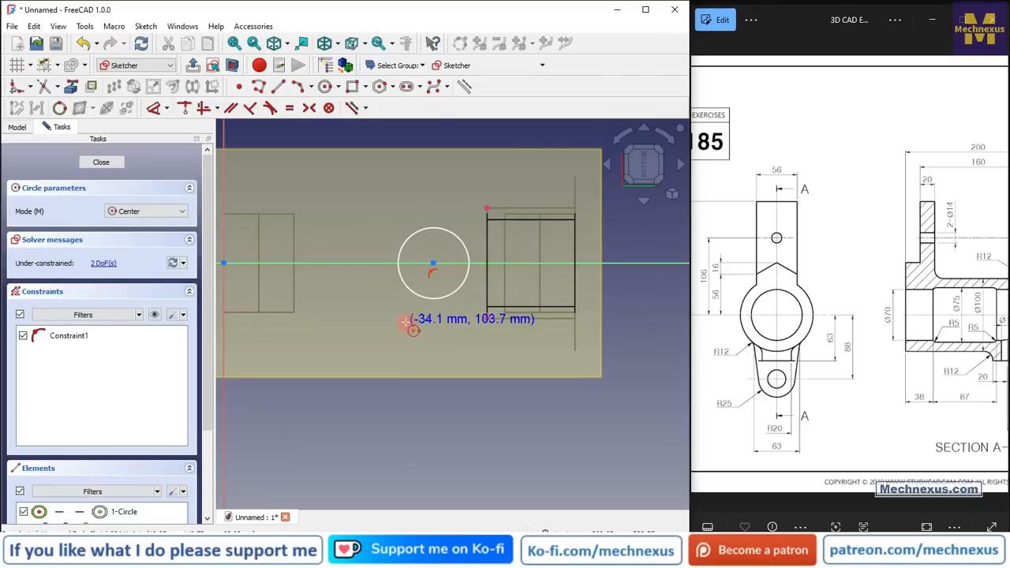
Step: Constrain the circle's diameter to 40 mm
{"action": "left_click", "coordinate": [156, 108]}
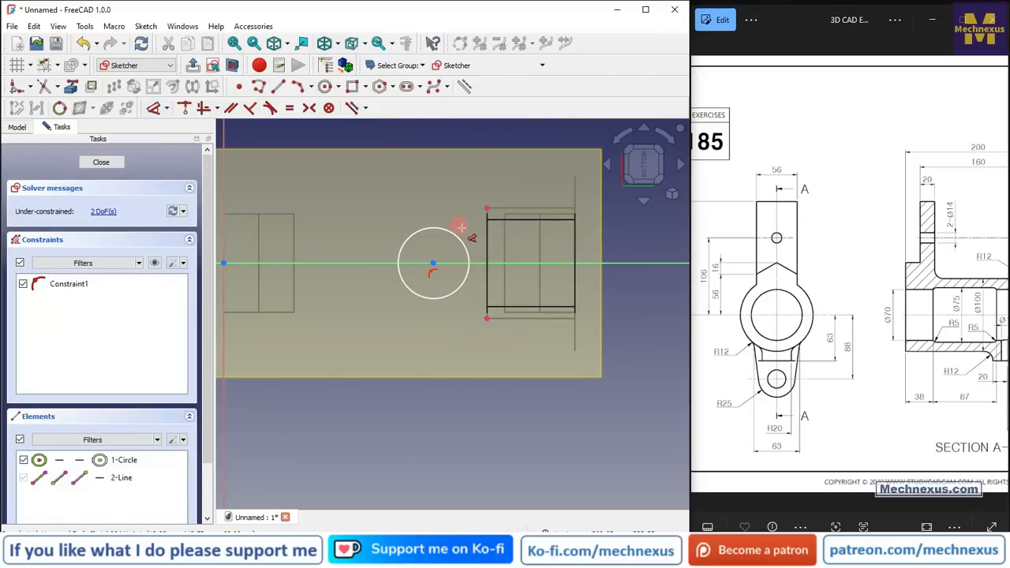
{"action": "left_click", "coordinate": [446, 231]}
{"action": "left_click", "coordinate": [346, 222]}
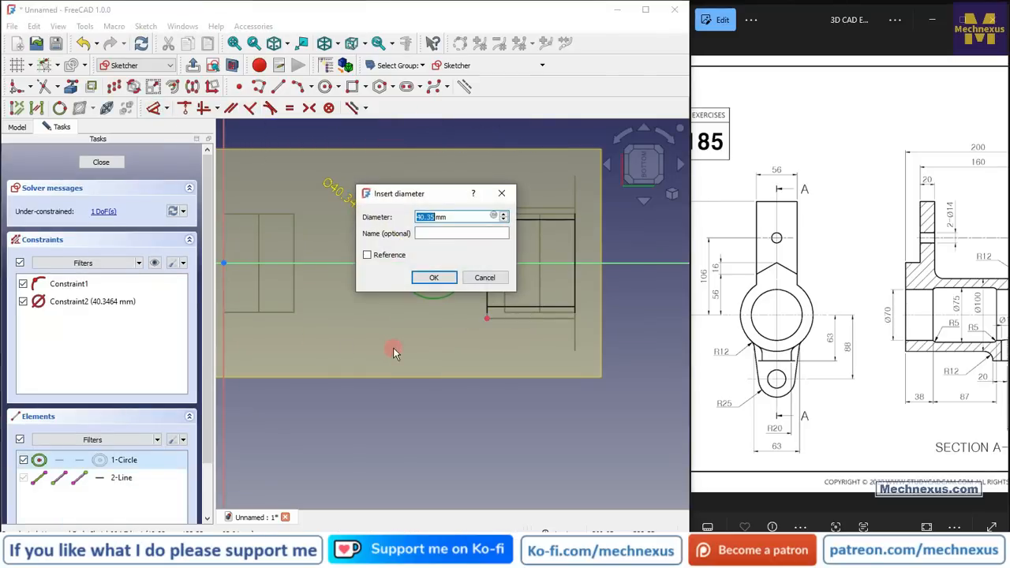
{"action": "type", "text": "40"}
{"action": "key", "text": "Return"}
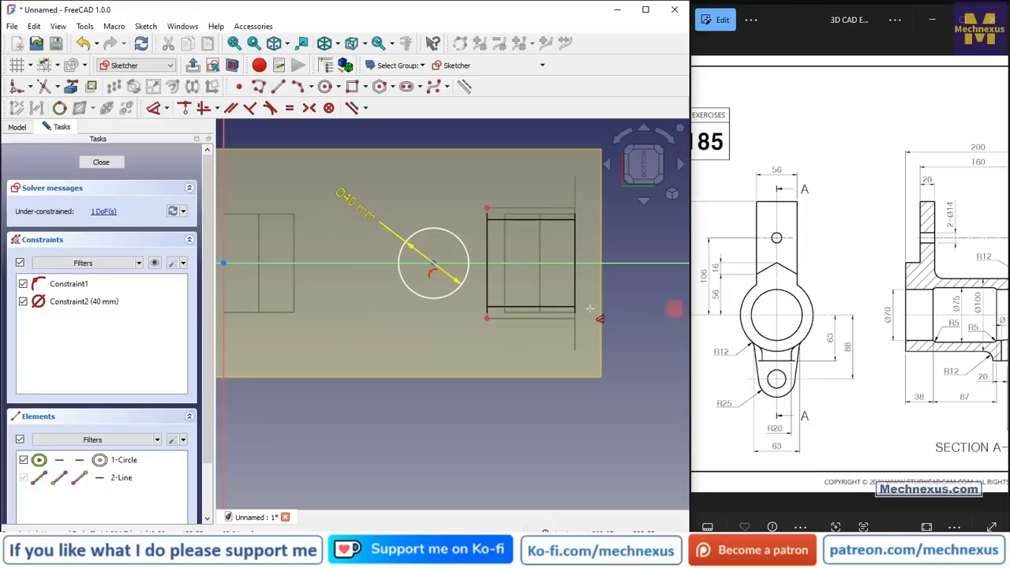
Step: Hide the sketch's datum plane while keeping the sketch open for editing
{"action": "scroll", "coordinate": [446, 266], "scroll_direction": "up", "scroll_amount": 2}
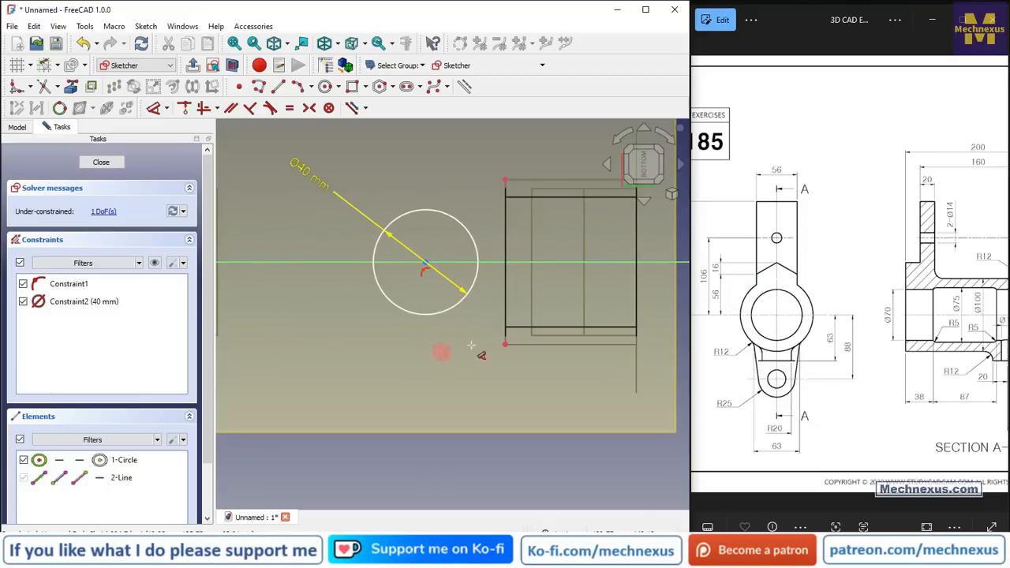
{"action": "scroll", "coordinate": [456, 198], "scroll_direction": "up", "scroll_amount": 3}
{"action": "scroll", "coordinate": [406, 199], "scroll_direction": "down", "scroll_amount": 4}
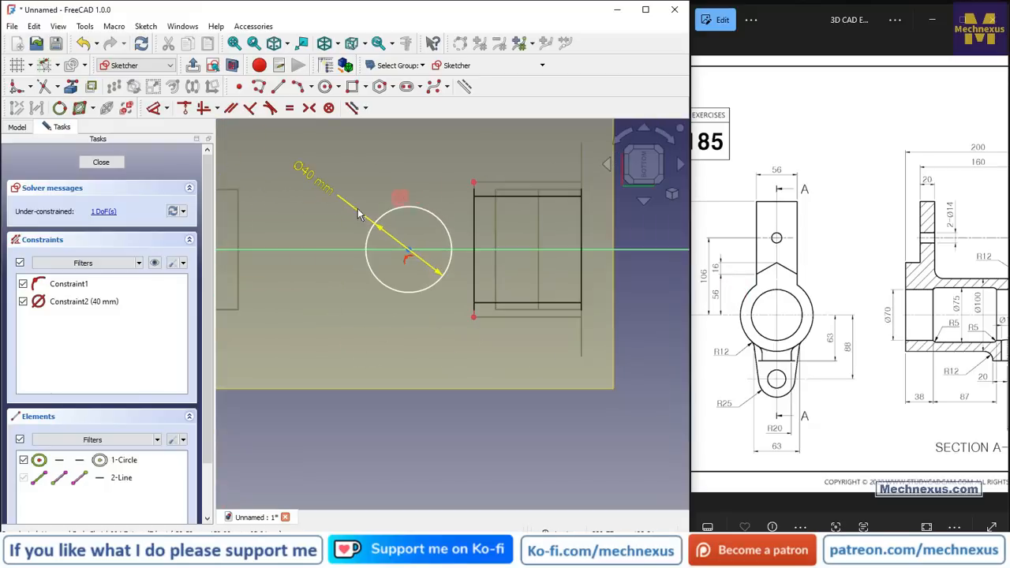
{"action": "left_click", "coordinate": [18, 127]}
{"action": "left_click", "coordinate": [95, 276]}
{"action": "scroll", "coordinate": [403, 217], "scroll_direction": "up", "scroll_amount": 3}
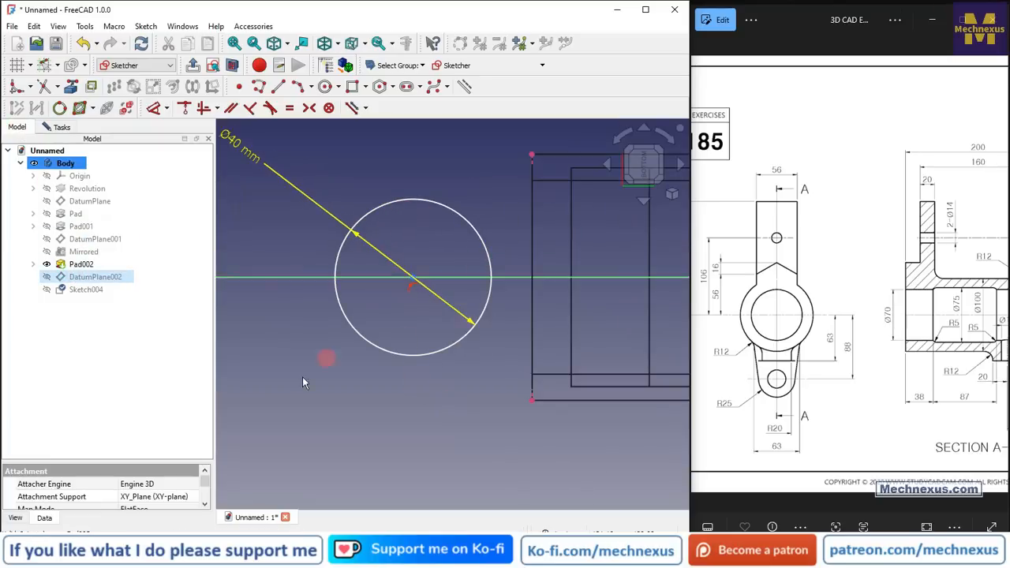
Step: Draw two lines parallel to the sketch's Y axis, one on each side of the circle, reaching past the lug's projected edge
{"action": "left_click", "coordinate": [278, 86]}
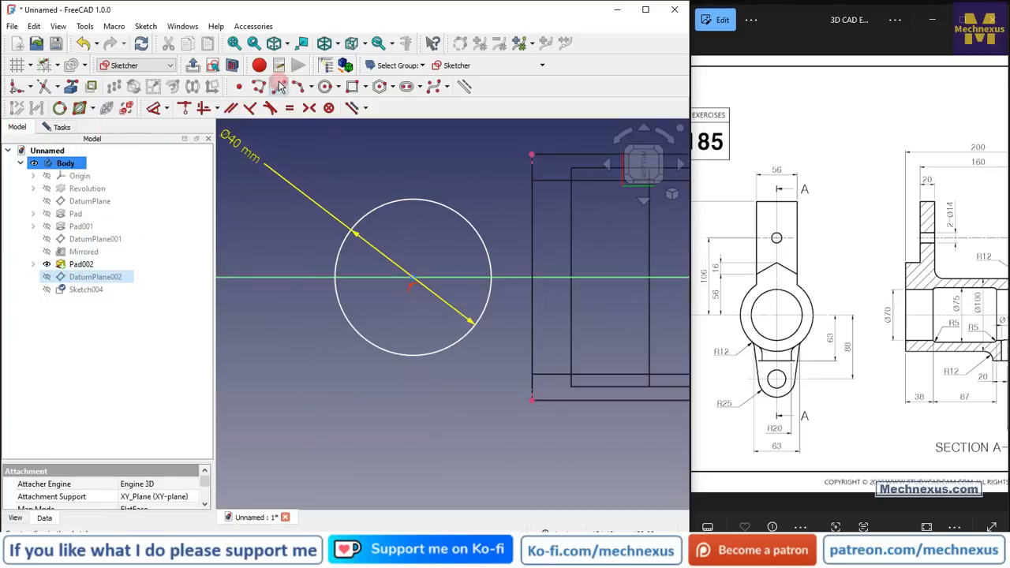
{"action": "left_click", "coordinate": [354, 169]}
{"action": "left_click", "coordinate": [560, 169]}
{"action": "left_click", "coordinate": [351, 384]}
{"action": "left_click", "coordinate": [559, 385]}
{"action": "right_click", "coordinate": [434, 415]}
{"action": "scroll", "coordinate": [424, 236], "scroll_direction": "down", "scroll_amount": 2}
{"action": "scroll", "coordinate": [438, 164], "scroll_direction": "up", "scroll_amount": 3}
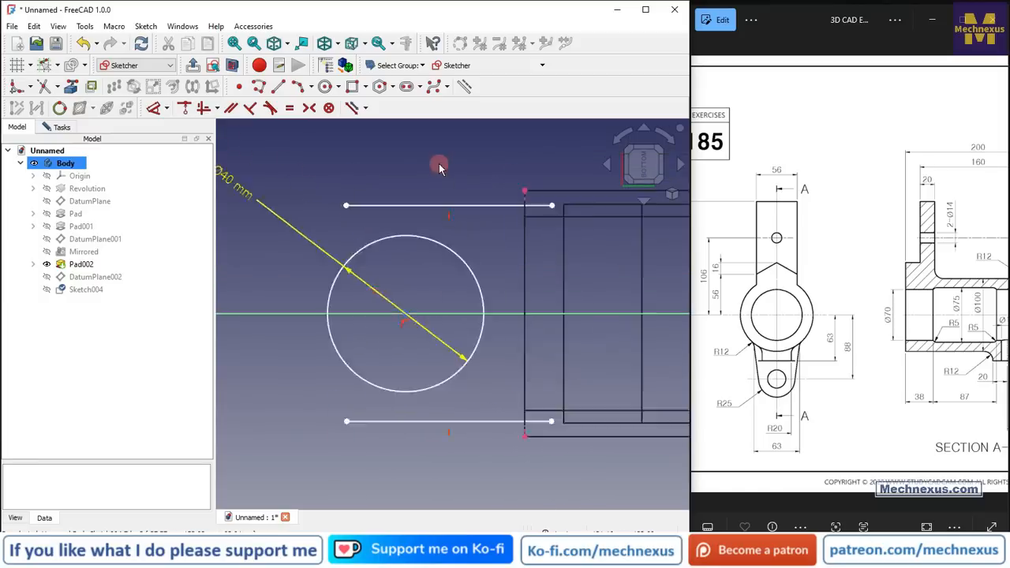
Step: Constrain both parallel lines tangent to the 40 mm circle
{"action": "left_click", "coordinate": [409, 215]}
{"action": "left_click", "coordinate": [414, 259]}
{"action": "left_click", "coordinate": [270, 107]}
{"action": "left_click", "coordinate": [401, 478]}
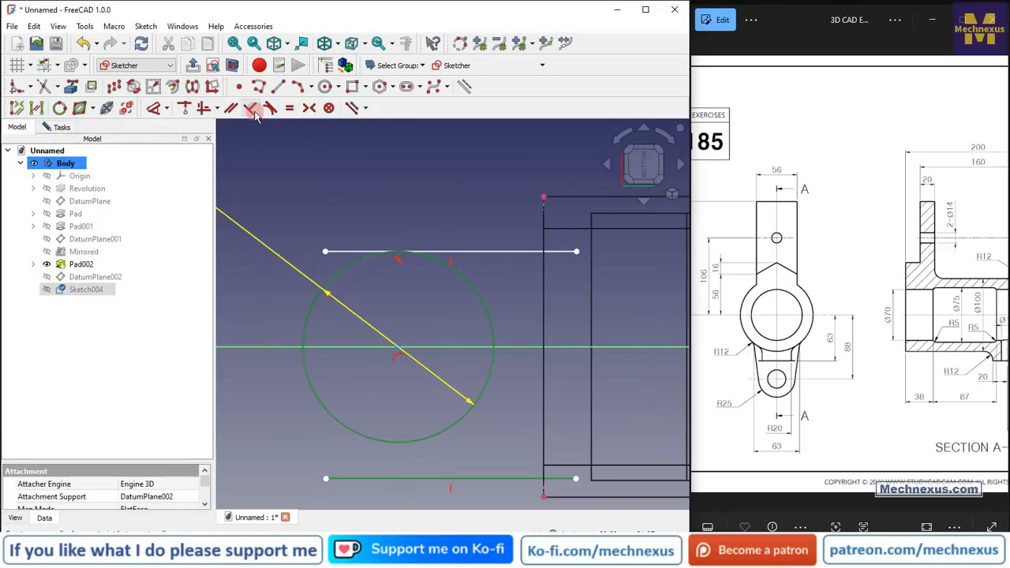
{"action": "left_click", "coordinate": [270, 108]}
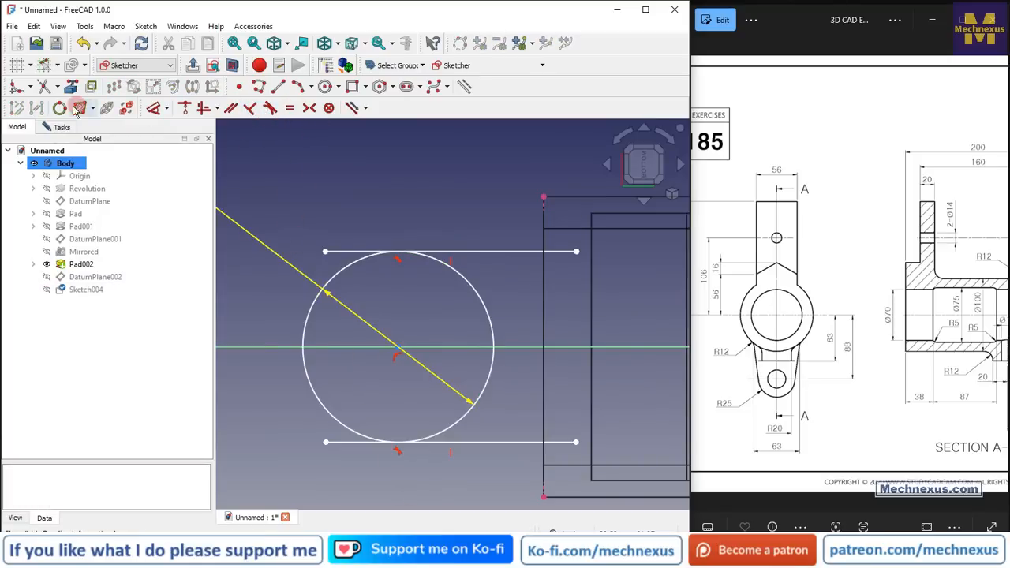
Step: Trim the excess line ends and the circle's inner half, and close the U-shaped profile with a line along the lug's projected edge
{"action": "left_click", "coordinate": [45, 86]}
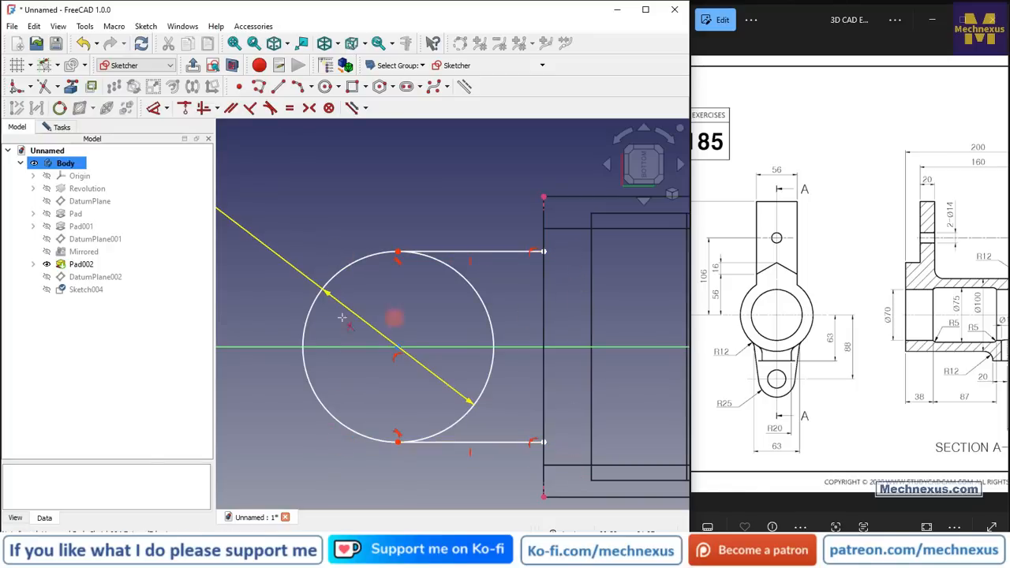
{"action": "left_click", "coordinate": [479, 295]}
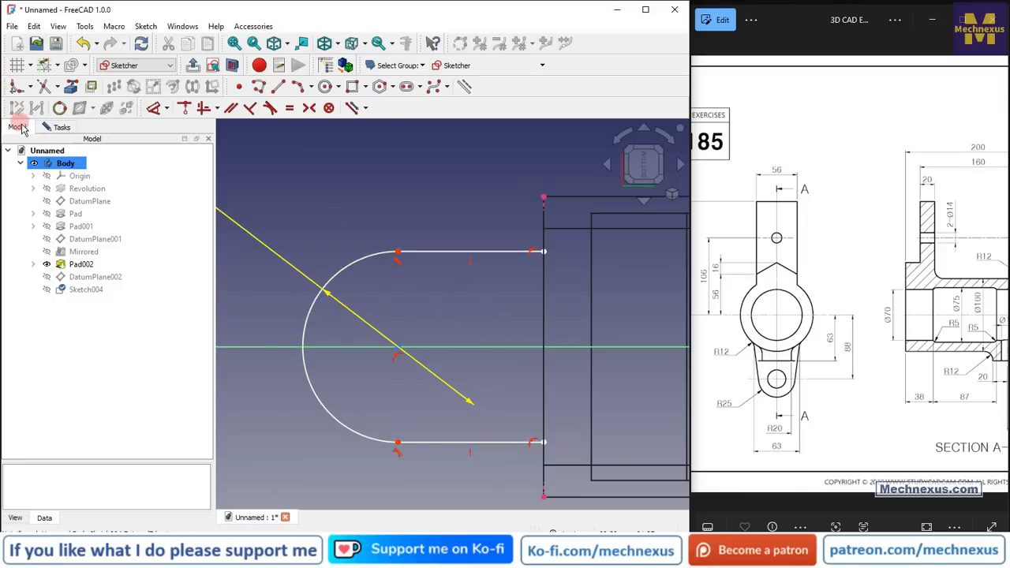
{"action": "left_click", "coordinate": [276, 89]}
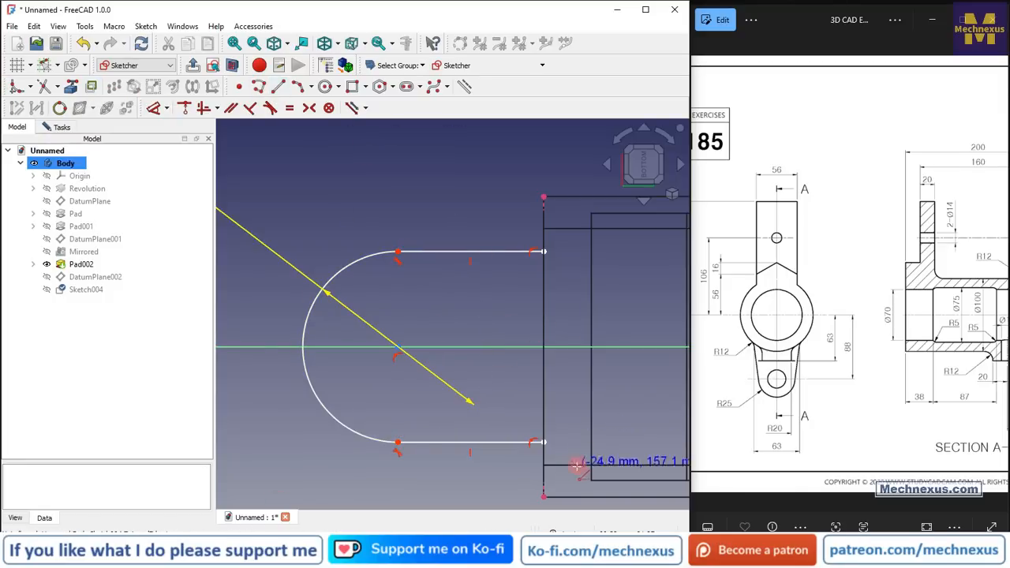
{"action": "left_click", "coordinate": [543, 442]}
{"action": "type", "text": "40"}
{"action": "left_click", "coordinate": [543, 251]}
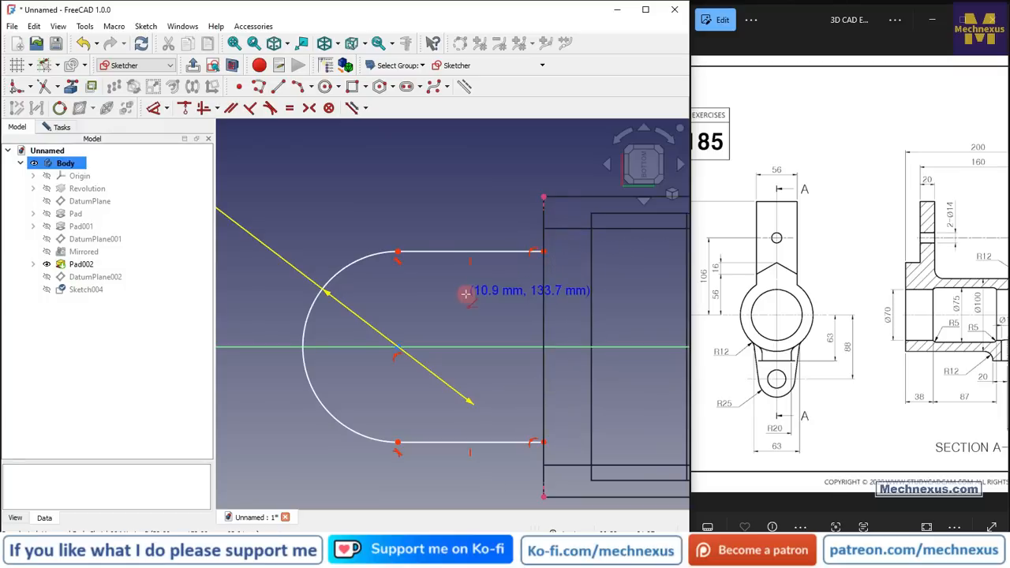
{"action": "right_click", "coordinate": [471, 295]}
Step: Constrain the distance from the arc's center to the projected point on the lug's far end to 60 mm
{"action": "scroll", "coordinate": [470, 295], "scroll_direction": "down", "scroll_amount": 2}
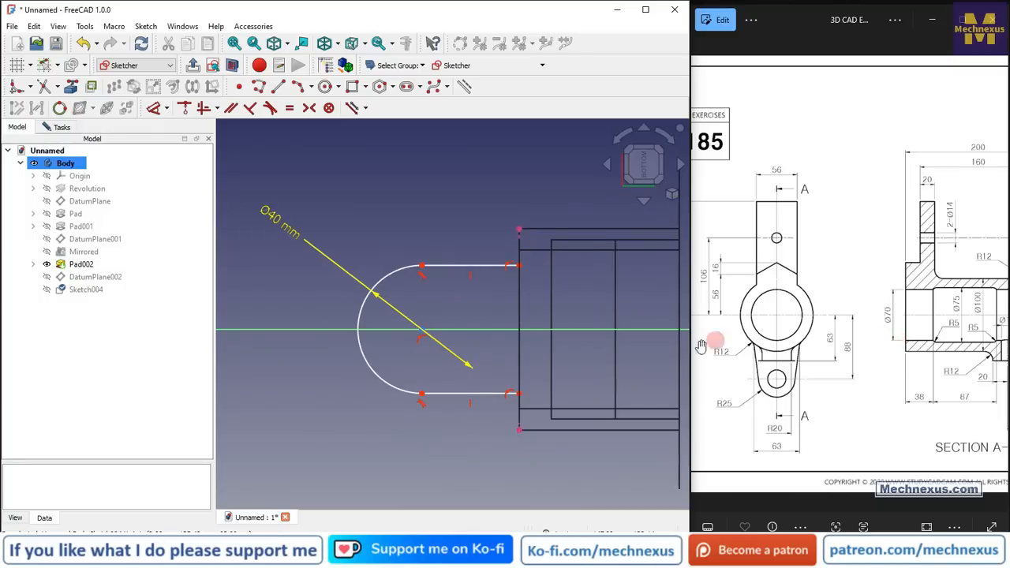
{"action": "scroll", "coordinate": [852, 284], "scroll_direction": "down", "scroll_amount": 3}
{"action": "scroll", "coordinate": [980, 340], "scroll_direction": "up", "scroll_amount": 4}
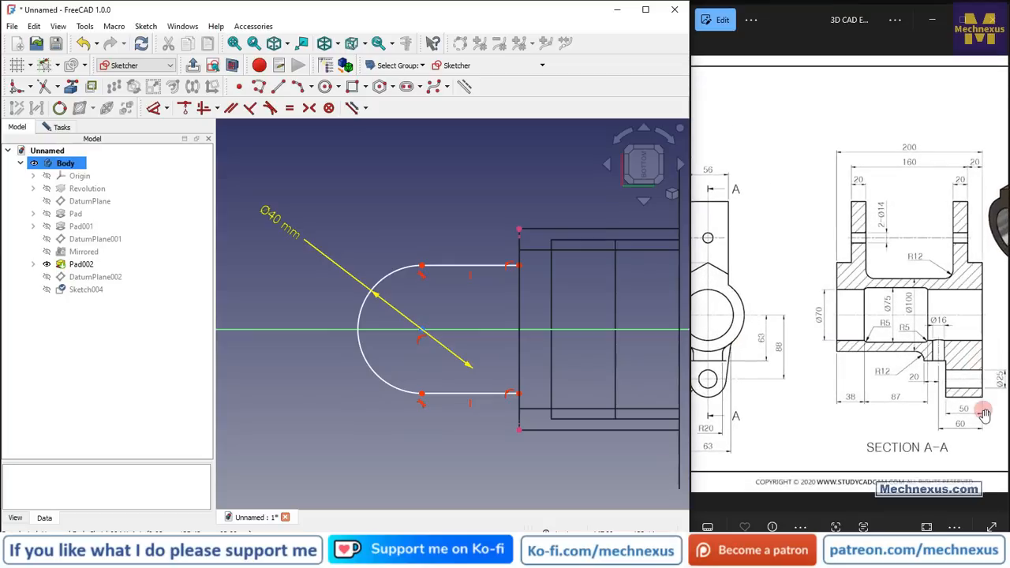
{"action": "scroll", "coordinate": [827, 347], "scroll_direction": "down", "scroll_amount": 3}
{"action": "scroll", "coordinate": [949, 387], "scroll_direction": "up", "scroll_amount": 3}
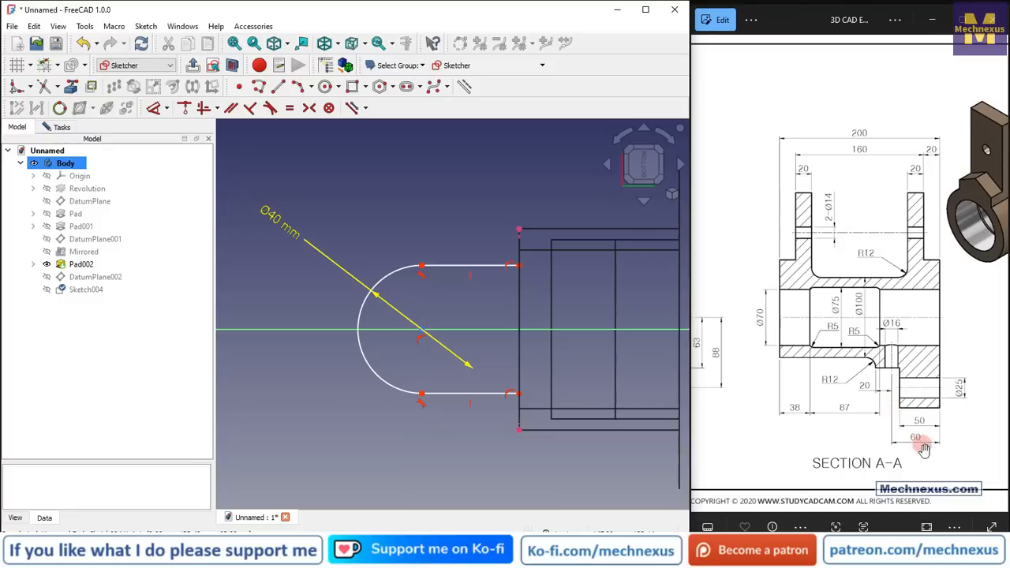
{"action": "scroll", "coordinate": [542, 365], "scroll_direction": "down", "scroll_amount": 3}
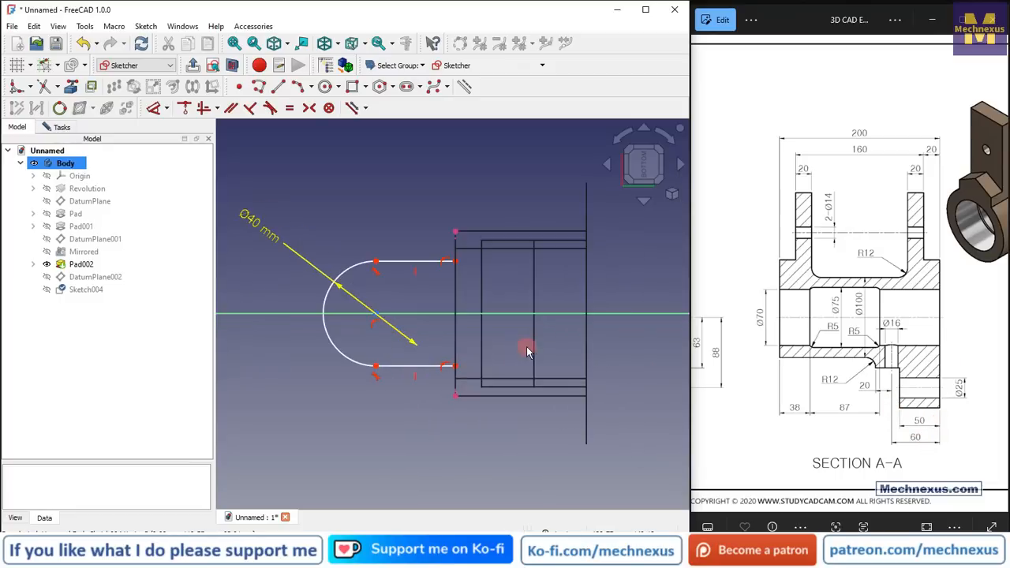
{"action": "mouse_move", "coordinate": [464, 329]}
{"action": "middle_mouse_down"}
{"action": "mouse_move", "coordinate": [505, 356]}
{"action": "mouse_move", "coordinate": [444, 354]}
{"action": "mouse_move", "coordinate": [526, 377]}
{"action": "middle_mouse_up"}
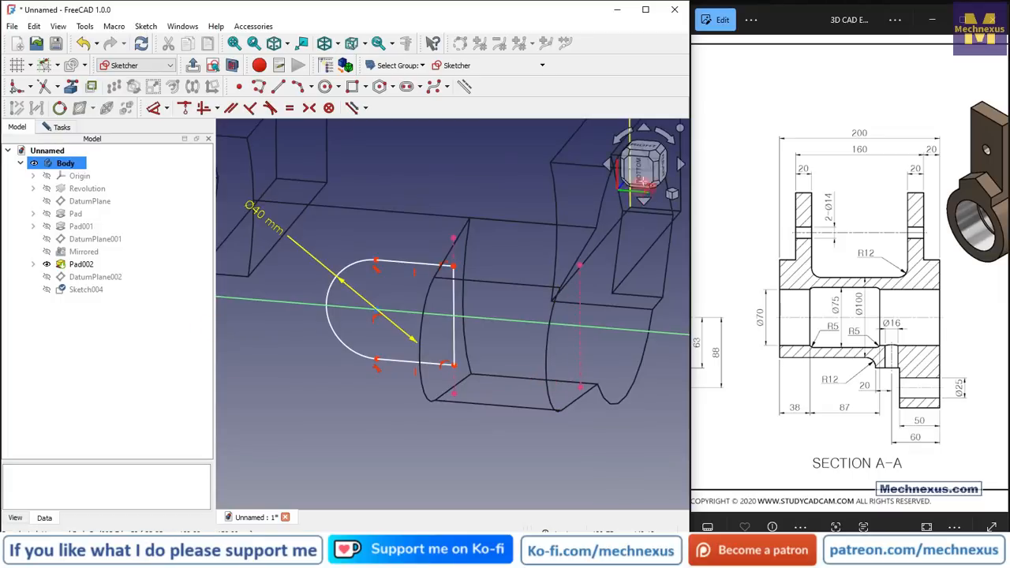
{"action": "left_click", "coordinate": [614, 162]}
{"action": "left_click", "coordinate": [153, 109]}
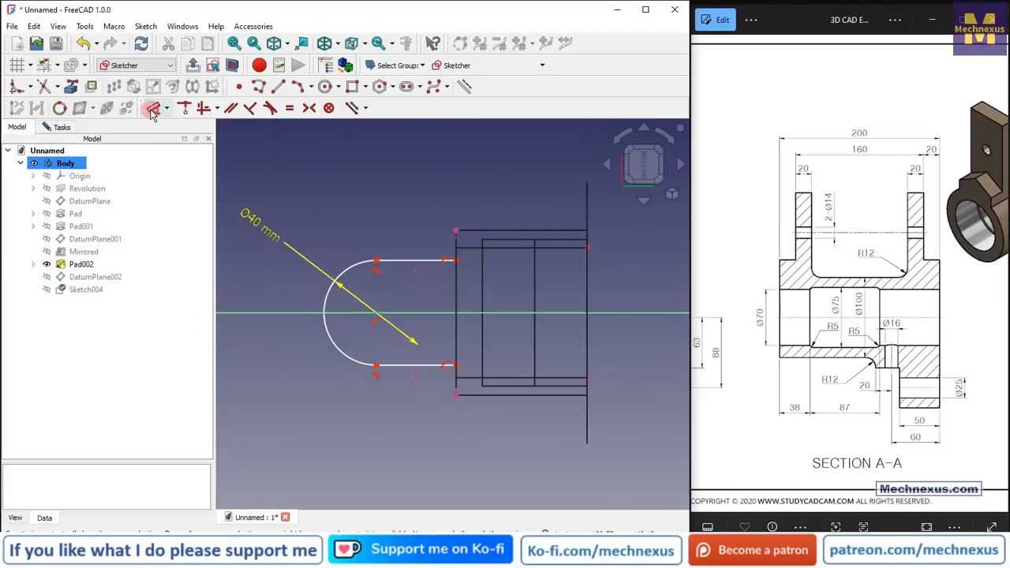
{"action": "left_click", "coordinate": [378, 318]}
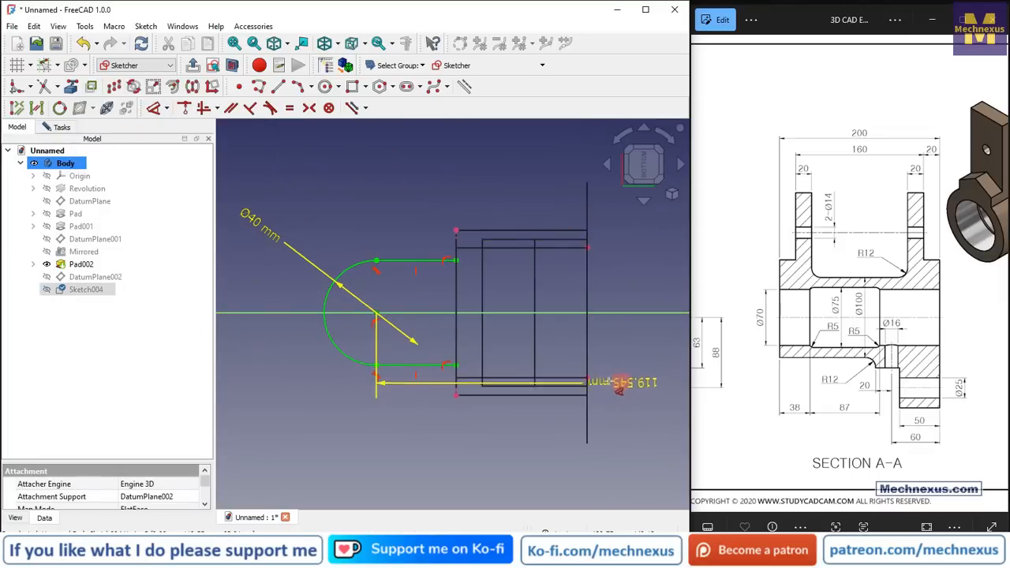
{"action": "left_click", "coordinate": [586, 381]}
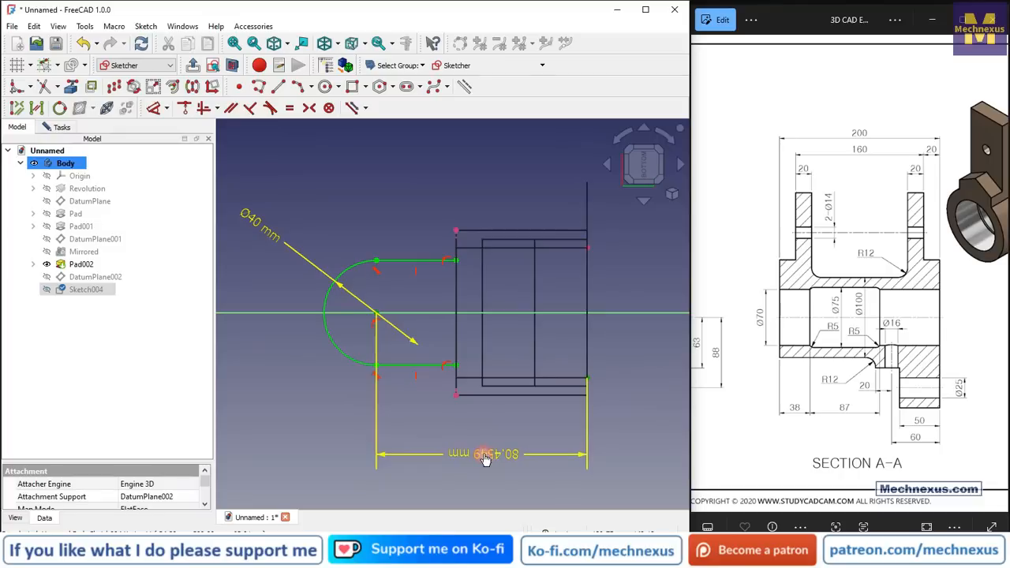
{"action": "left_click", "coordinate": [483, 453]}
{"action": "key", "text": "Return"}
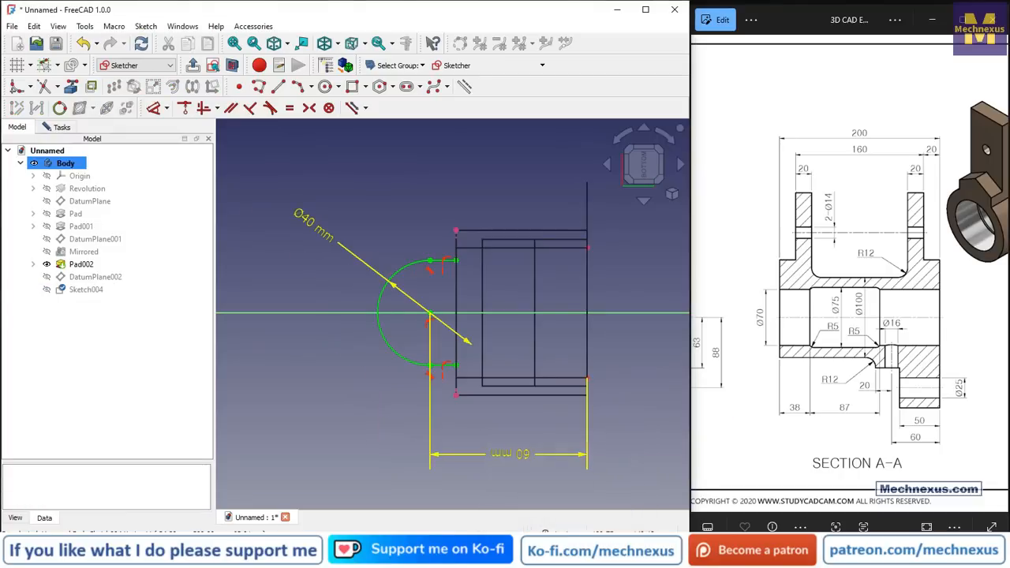
Step: Check the boss sketch's constraint status and finish editing the sketch
{"action": "mouse_move", "coordinate": [542, 300]}
{"action": "middle_mouse_down"}
{"action": "mouse_move", "coordinate": [568, 334]}
{"action": "mouse_move", "coordinate": [517, 350]}
{"action": "mouse_move", "coordinate": [563, 354]}
{"action": "middle_mouse_up"}
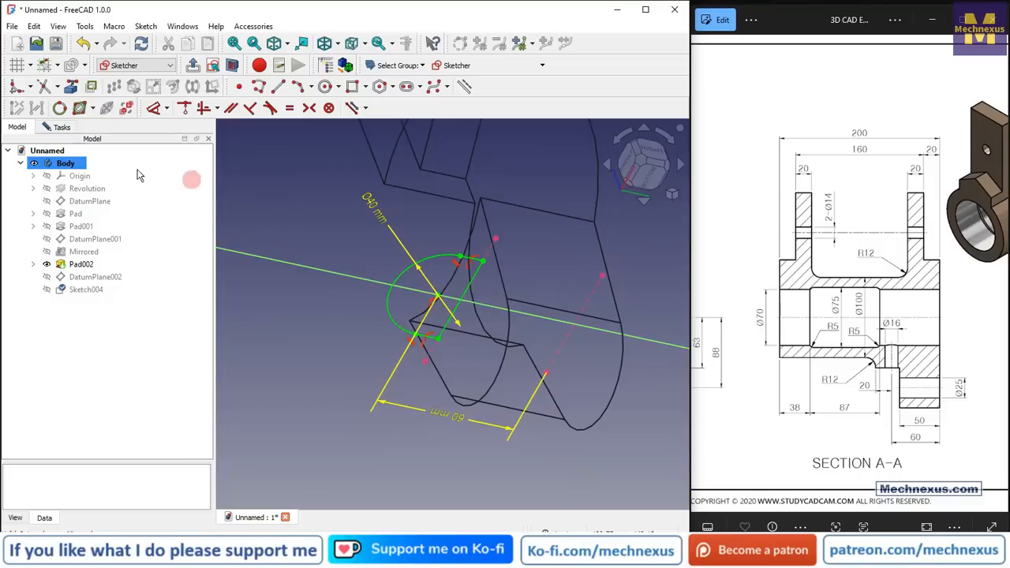
{"action": "left_click", "coordinate": [55, 127]}
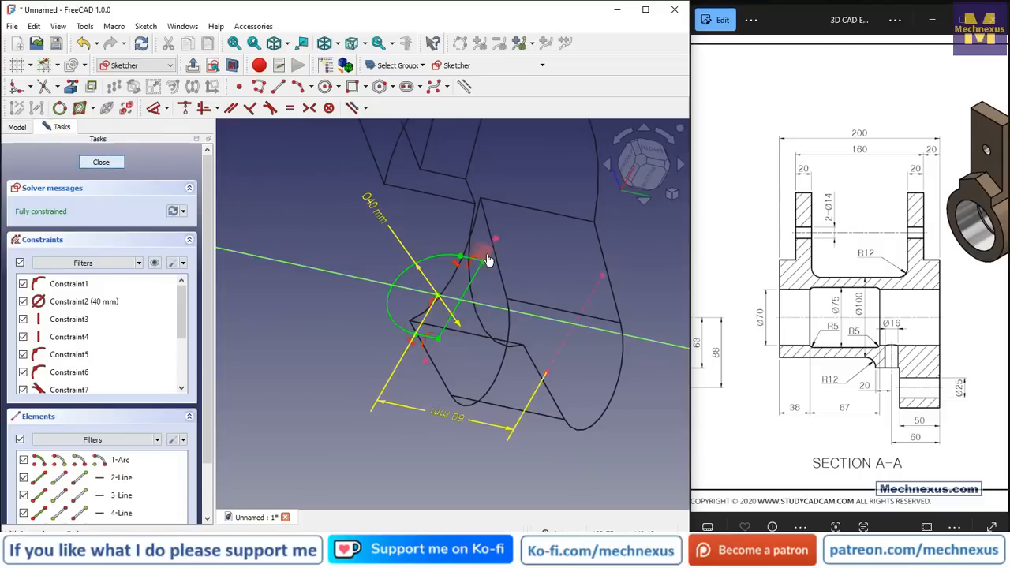
{"action": "mouse_move", "coordinate": [488, 255]}
{"action": "middle_mouse_down"}
{"action": "mouse_move", "coordinate": [442, 215]}
{"action": "mouse_move", "coordinate": [415, 219]}
{"action": "middle_mouse_up"}
{"action": "left_click", "coordinate": [302, 265]}
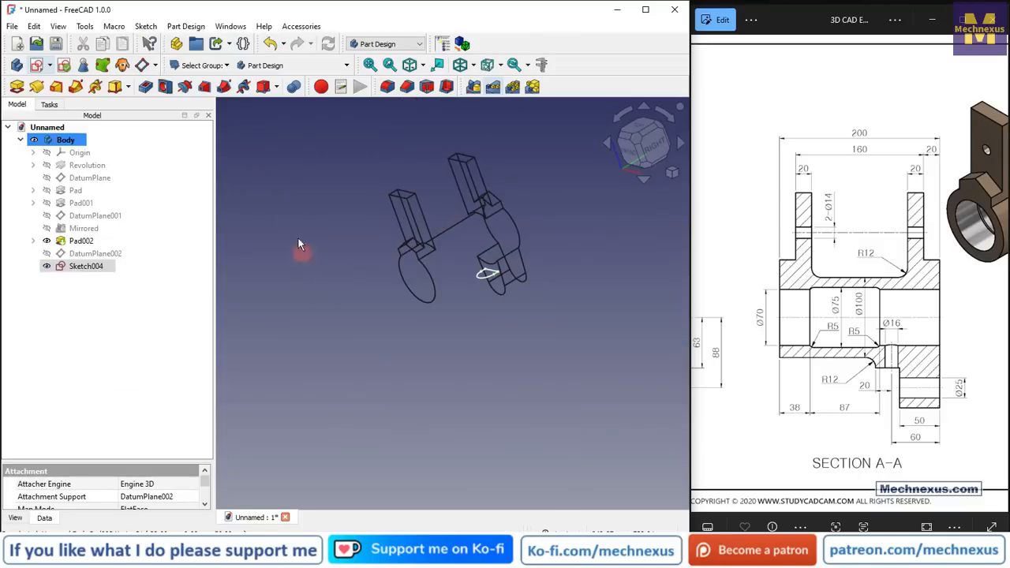
Step: Switch the model's display style from wireframe to Flat lines
{"action": "left_click", "coordinate": [423, 65]}
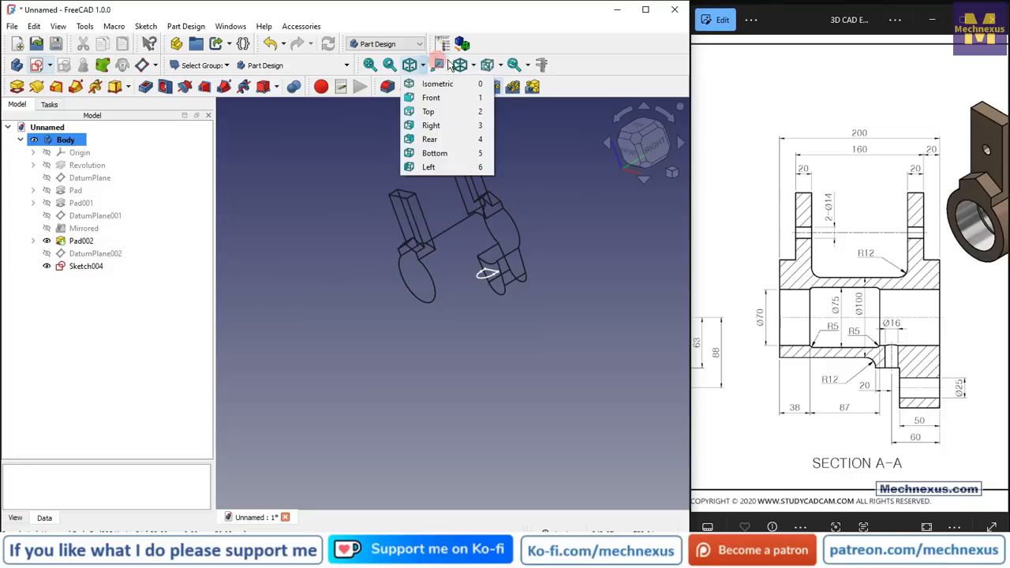
{"action": "left_click", "coordinate": [472, 65]}
{"action": "left_click", "coordinate": [494, 166]}
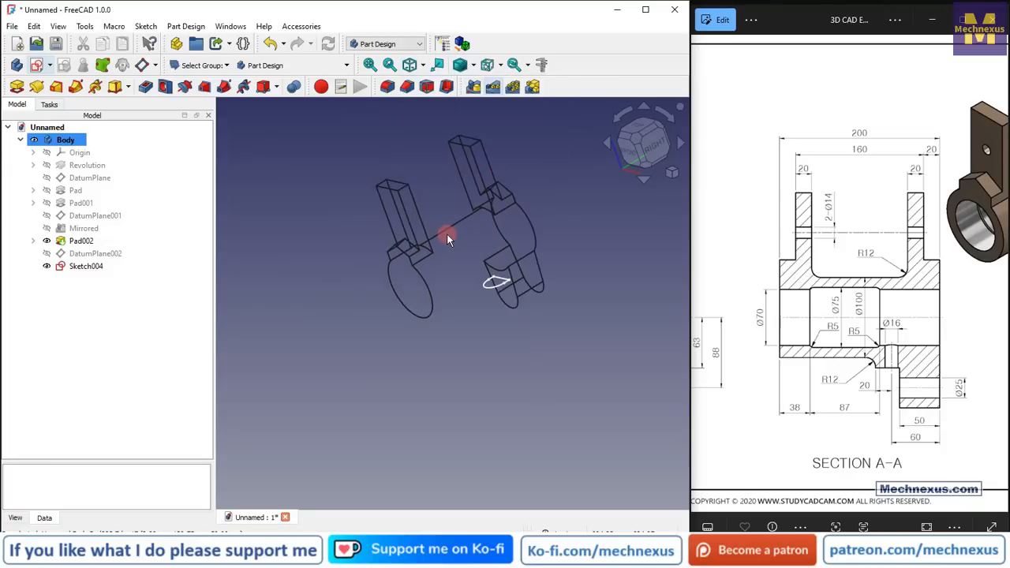
{"action": "left_click", "coordinate": [473, 64]}
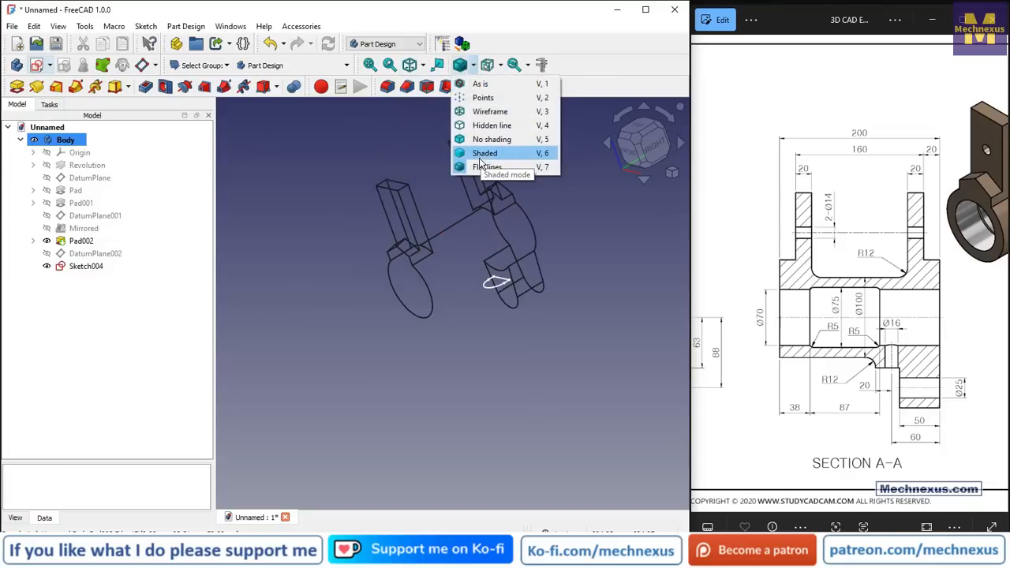
{"action": "left_click", "coordinate": [479, 156]}
{"action": "left_click", "coordinate": [473, 65]}
{"action": "left_click", "coordinate": [477, 168]}
Step: Pad the boss sketch up to the outer face of the main cylinder, with a 0 mm offset
{"action": "middle_click_drag", "start_coordinate": [474, 277], "coordinate": [470, 388]}
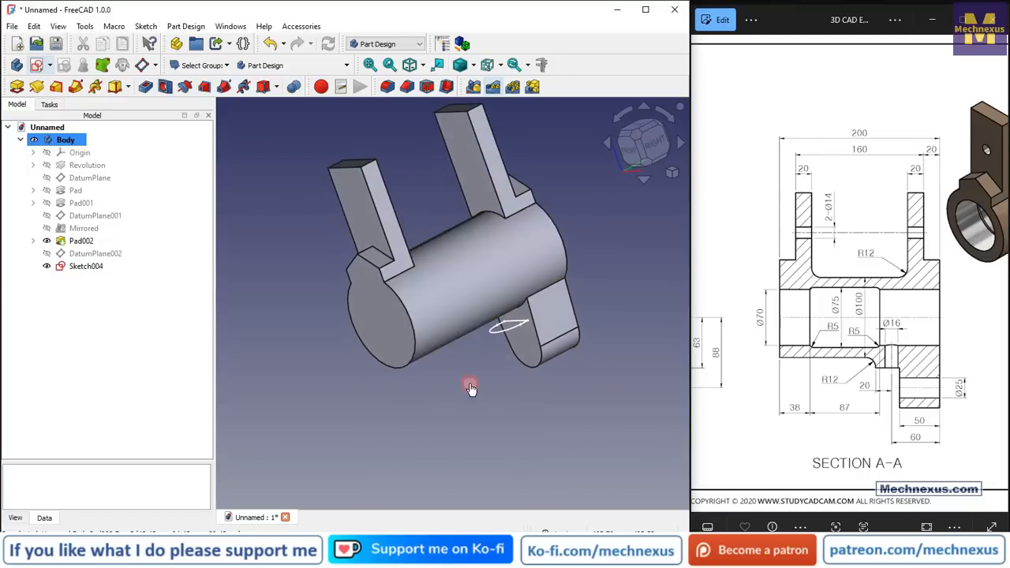
{"action": "scroll", "coordinate": [492, 338], "scroll_direction": "up", "scroll_amount": 3}
{"action": "middle_click_drag", "start_coordinate": [492, 338], "coordinate": [489, 318]}
{"action": "left_click", "coordinate": [87, 267]}
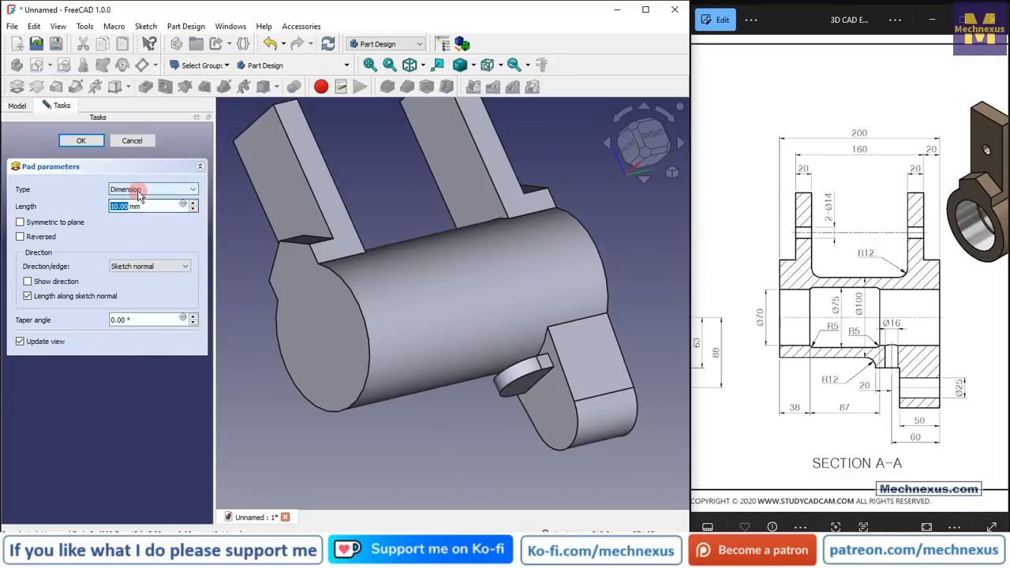
{"action": "left_click", "coordinate": [136, 190]}
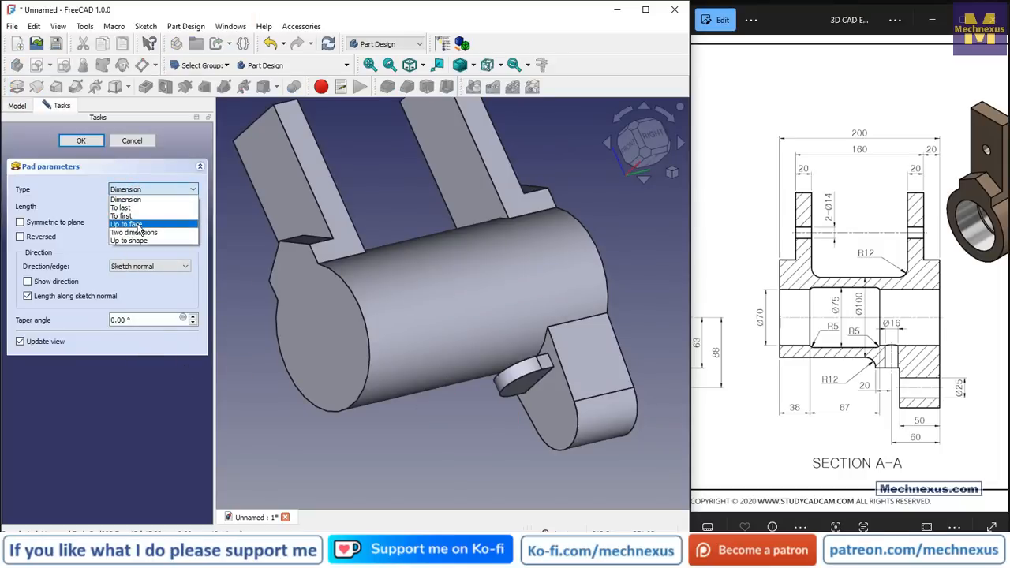
{"action": "left_click", "coordinate": [136, 225]}
{"action": "left_click", "coordinate": [405, 296]}
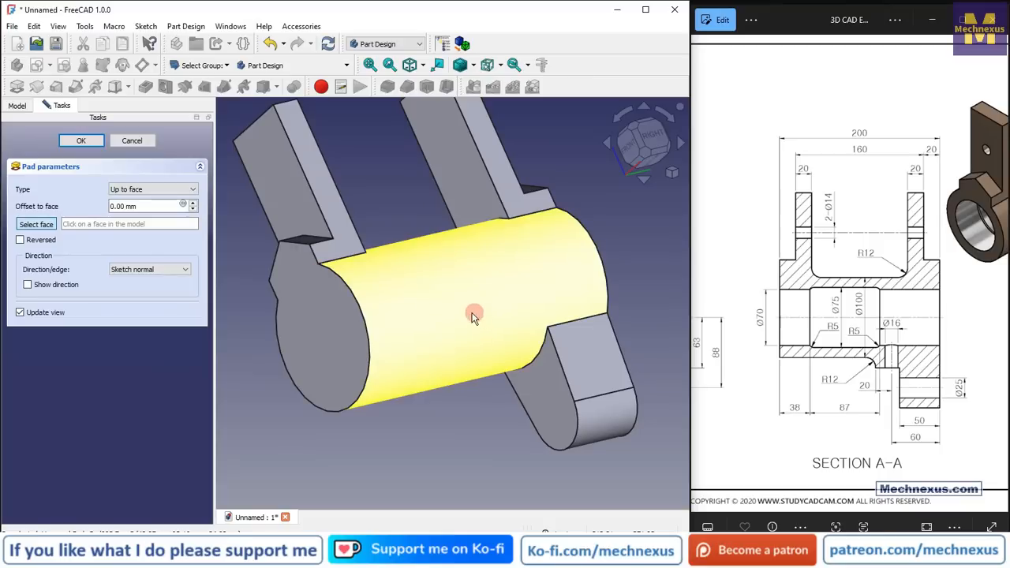
{"action": "left_click", "coordinate": [335, 410]}
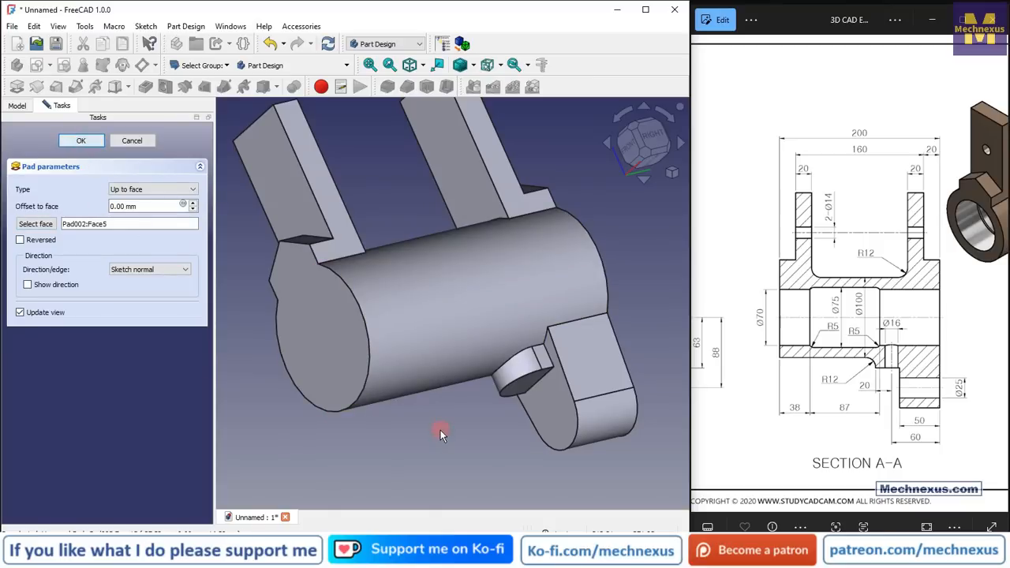
{"action": "left_click", "coordinate": [80, 140]}
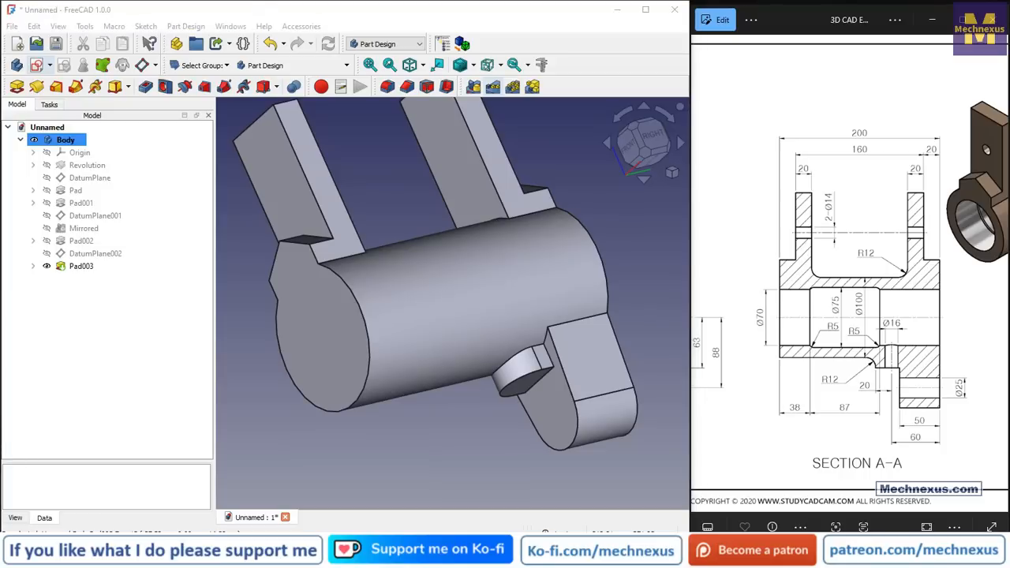
Step: Show the body's origin planes and start a new sketch on the YZ plane
{"action": "scroll", "coordinate": [467, 300], "scroll_direction": "down", "scroll_amount": 4}
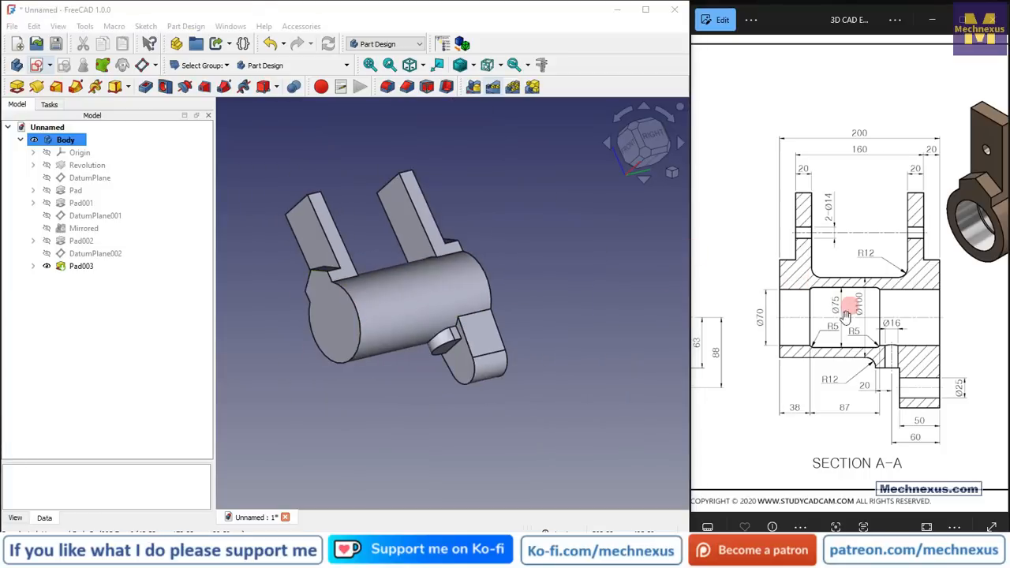
{"action": "left_click_drag", "start_coordinate": [814, 327], "coordinate": [829, 319]}
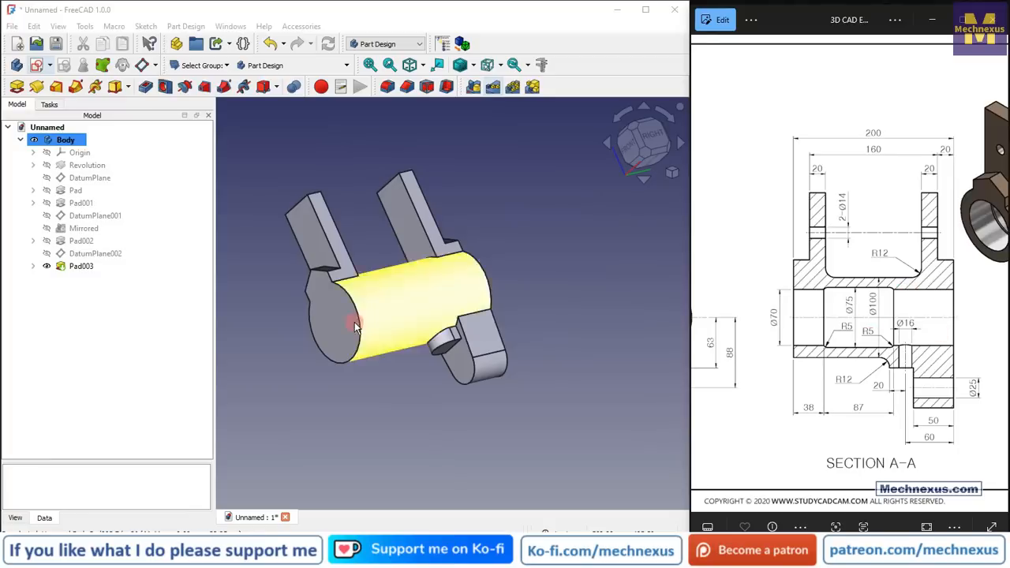
{"action": "left_click_drag", "start_coordinate": [359, 293], "coordinate": [386, 325]}
{"action": "left_click_drag", "start_coordinate": [361, 401], "coordinate": [255, 340]}
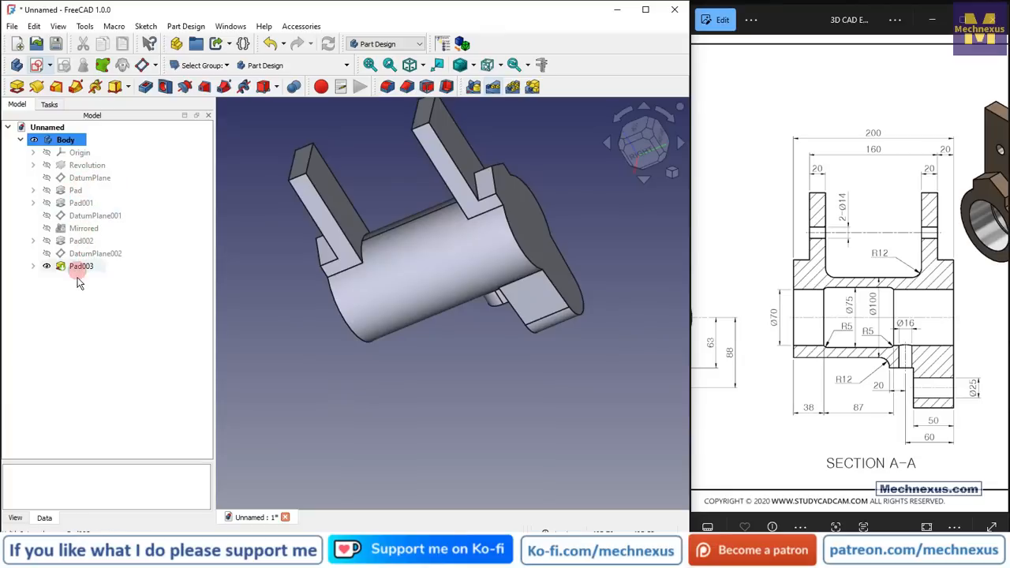
{"action": "middle_click_drag", "start_coordinate": [416, 277], "coordinate": [492, 244]}
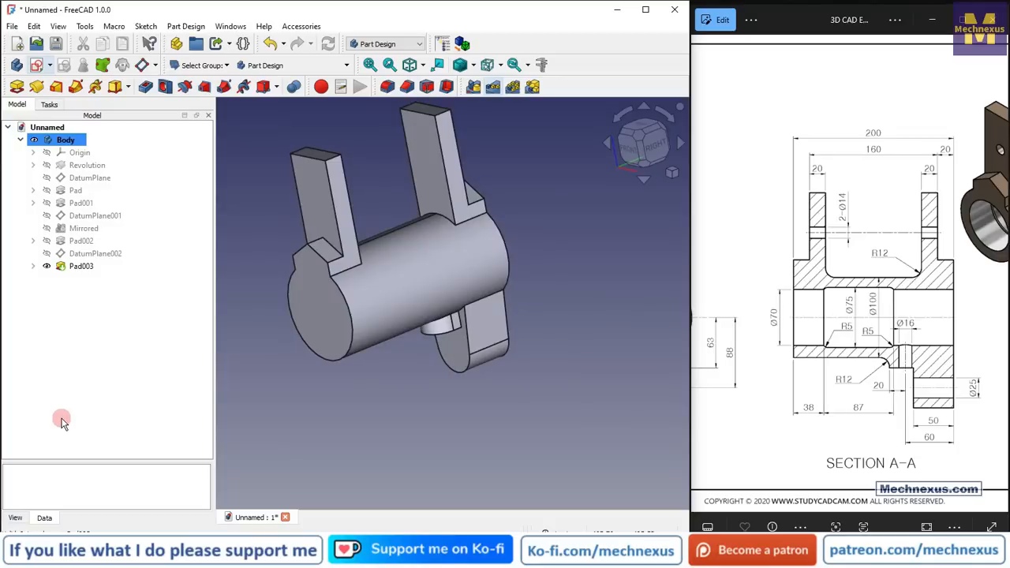
{"action": "left_click", "coordinate": [78, 154]}
{"action": "key", "text": "space"}
{"action": "scroll", "coordinate": [419, 387], "scroll_direction": "down", "scroll_amount": 3}
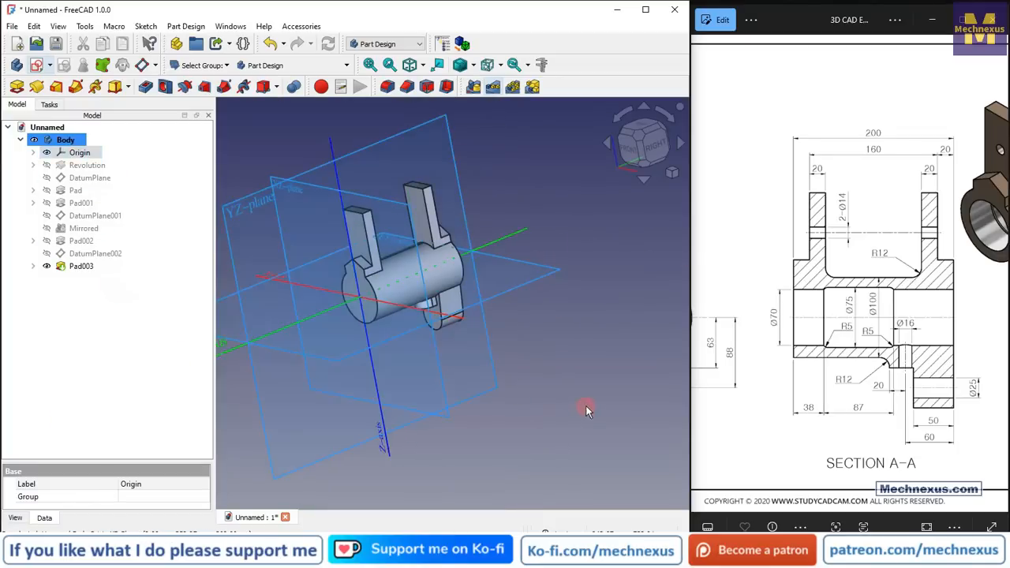
{"action": "left_click", "coordinate": [238, 199]}
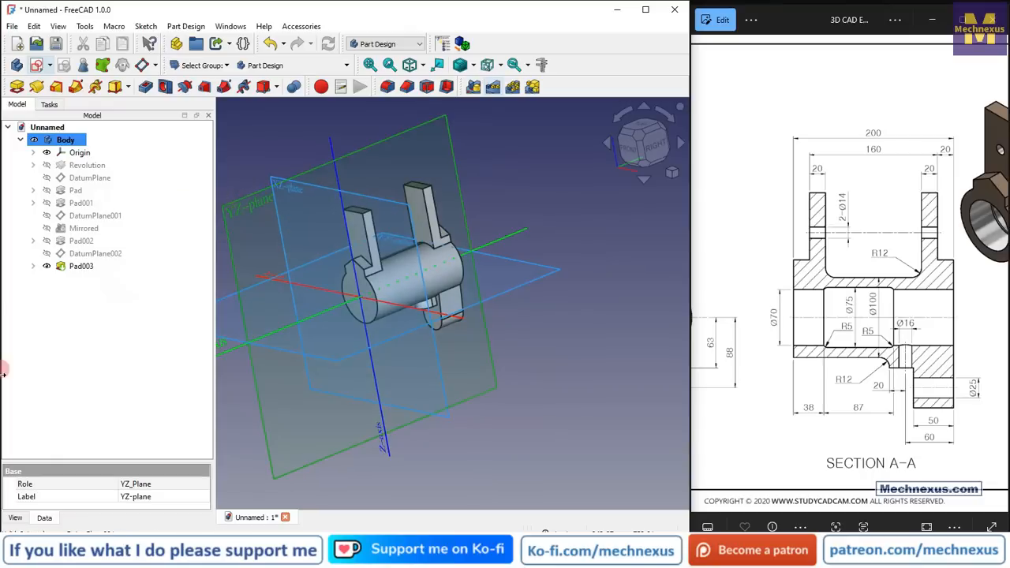
{"action": "left_click", "coordinate": [38, 67]}
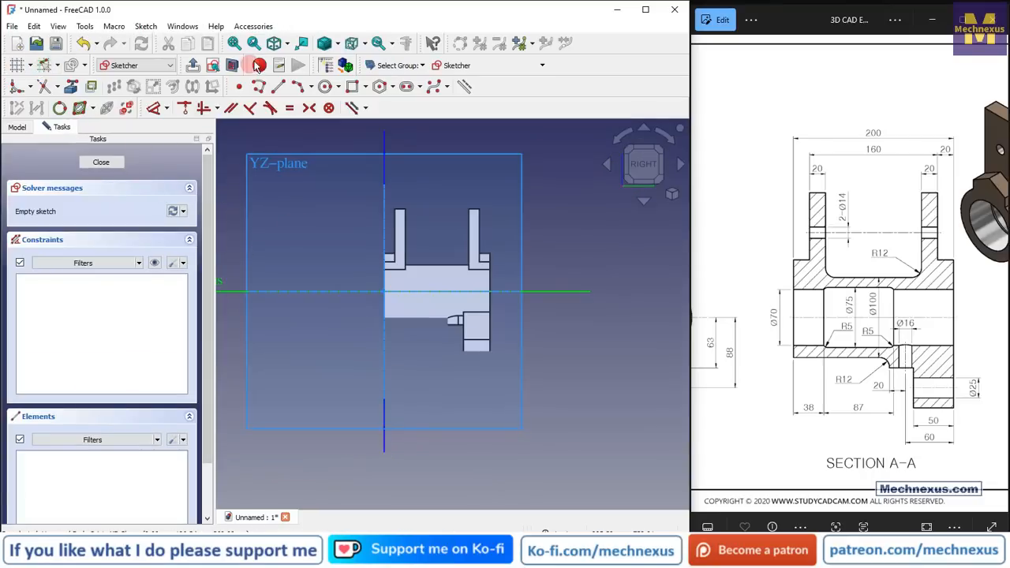
Step: Switch the display style to Wireframe and hide the body's Origin while keeping the YZ-plane sketch open
{"action": "left_click", "coordinate": [338, 42]}
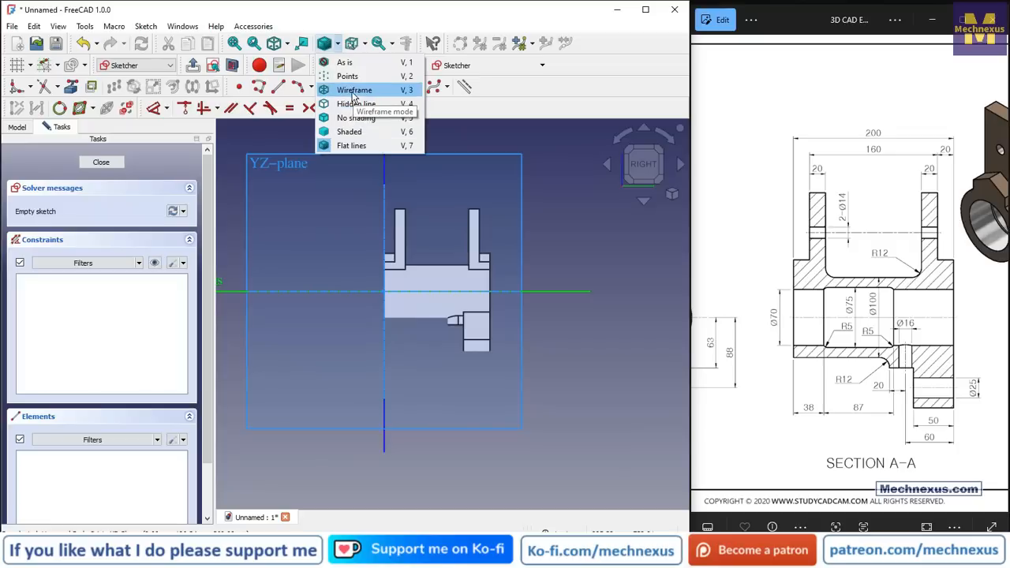
{"action": "left_click", "coordinate": [353, 92]}
{"action": "scroll", "coordinate": [437, 316], "scroll_direction": "up", "scroll_amount": 2}
{"action": "scroll", "coordinate": [437, 316], "scroll_direction": "down", "scroll_amount": 3}
{"action": "left_click", "coordinate": [18, 128]}
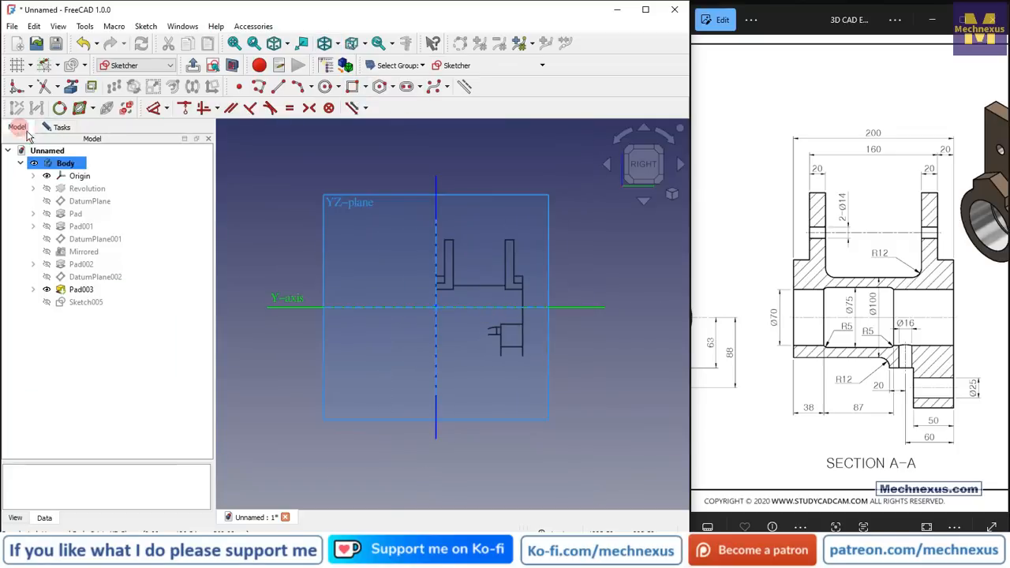
{"action": "left_click", "coordinate": [95, 176]}
{"action": "key", "text": "space"}
{"action": "scroll", "coordinate": [502, 319], "scroll_direction": "up", "scroll_amount": 4}
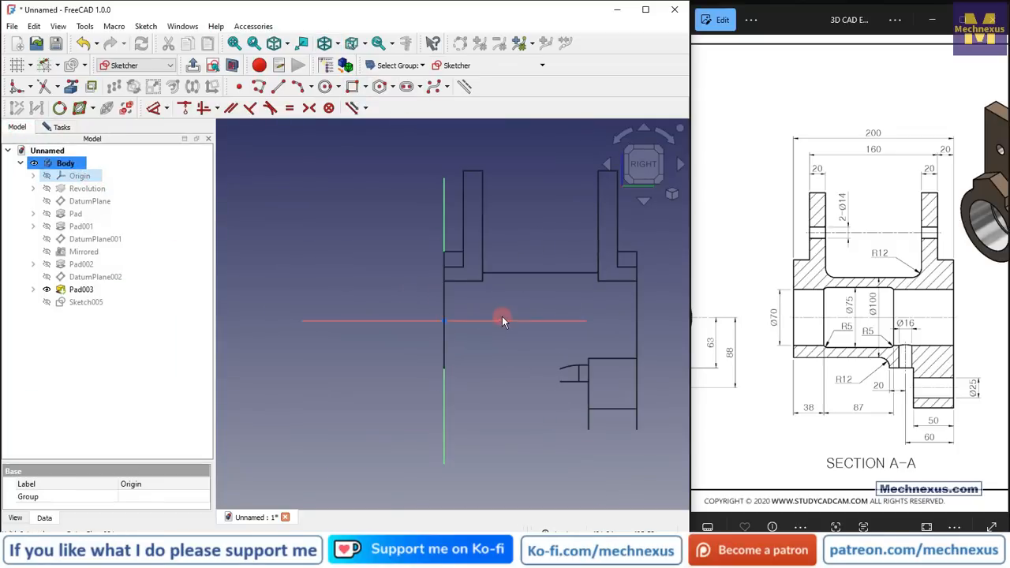
{"action": "scroll", "coordinate": [556, 316], "scroll_direction": "up", "scroll_amount": 3}
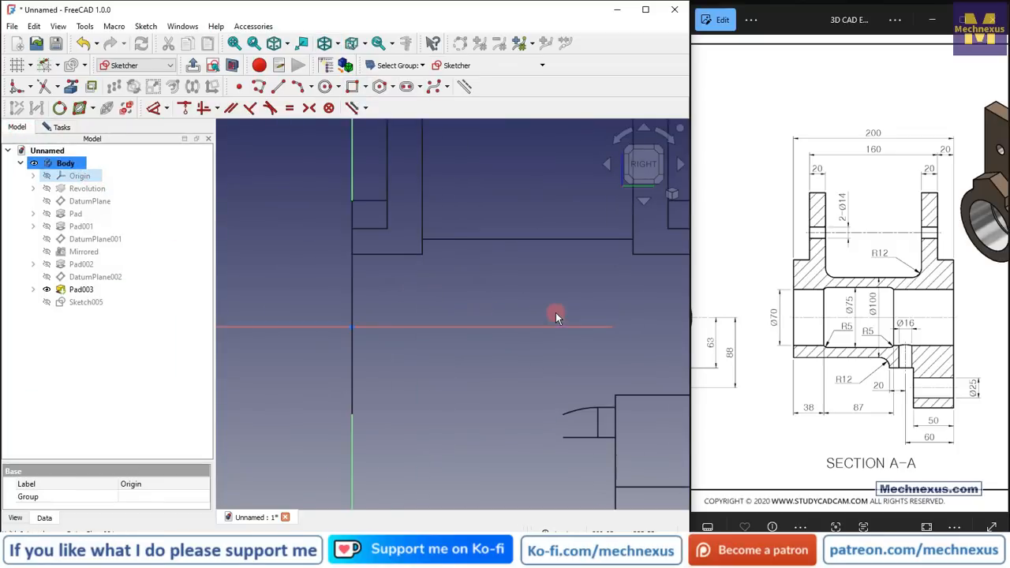
Step: Draw a closed stepped bore profile from the origin, about 197 mm long, with a first section about 33 mm and a raised middle section about 88 mm
{"action": "left_click", "coordinate": [257, 88]}
{"action": "left_click", "coordinate": [352, 325]}
{"action": "left_click", "coordinate": [351, 278]}
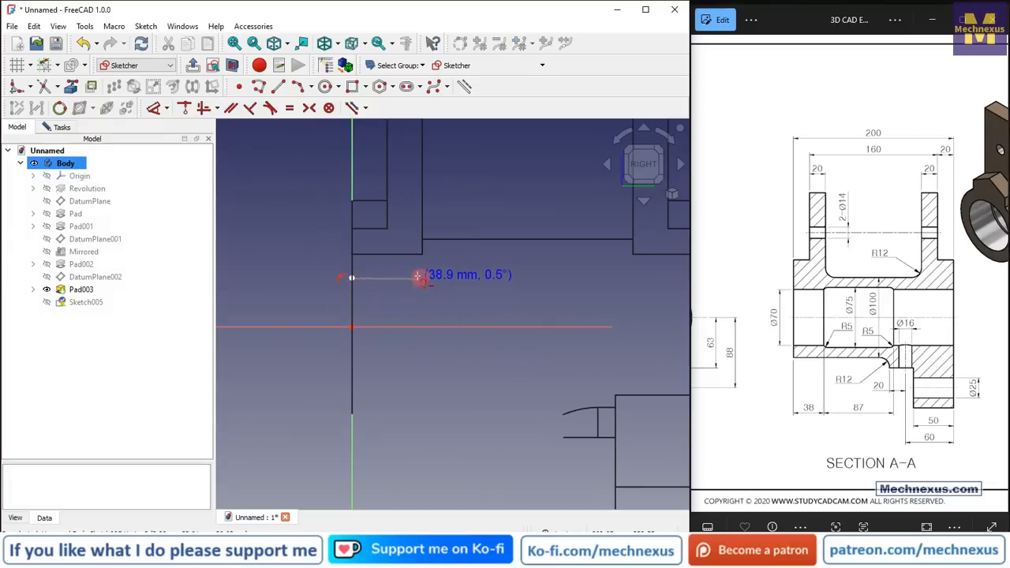
{"action": "left_click", "coordinate": [411, 277]}
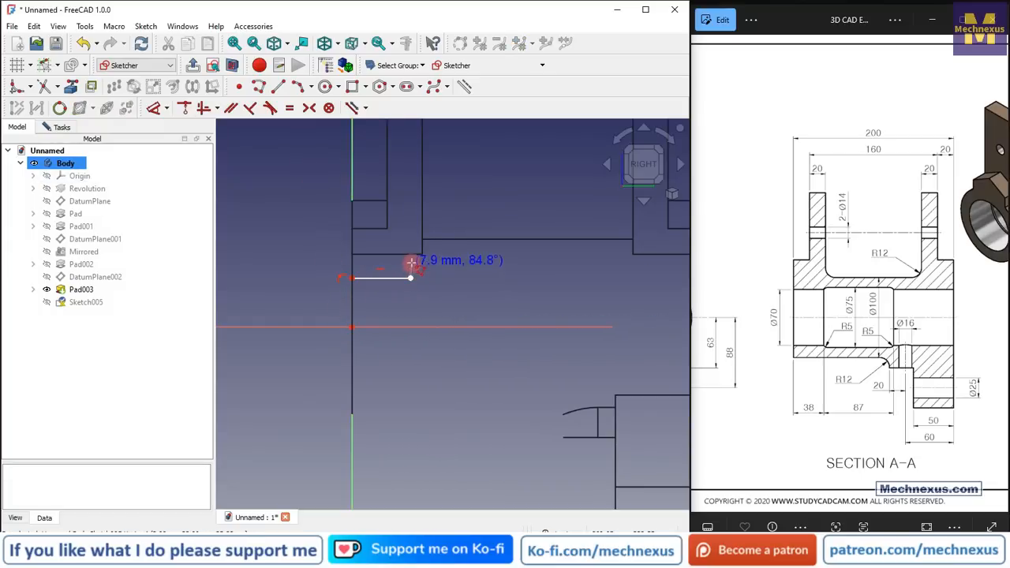
{"action": "left_click", "coordinate": [411, 267]}
{"action": "scroll", "coordinate": [479, 260], "scroll_direction": "down", "scroll_amount": 3}
{"action": "left_click", "coordinate": [532, 258]}
{"action": "left_click", "coordinate": [533, 272]}
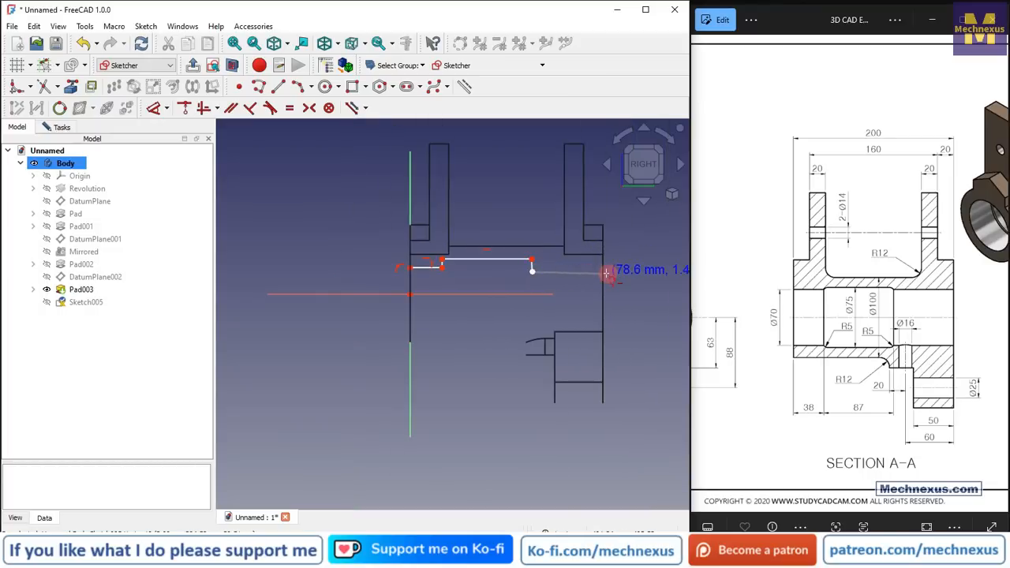
{"action": "left_click", "coordinate": [601, 269]}
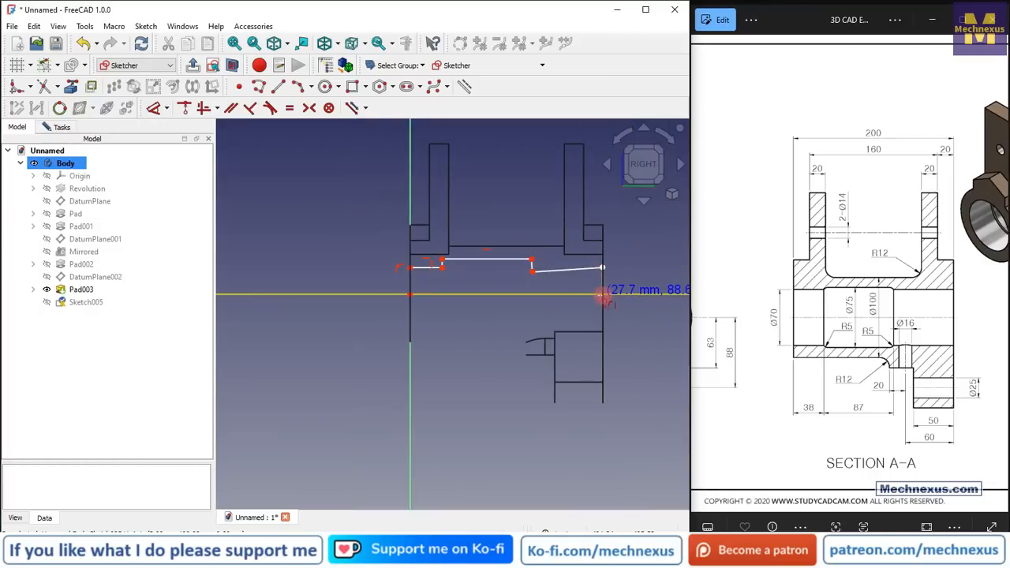
{"action": "left_click", "coordinate": [603, 294]}
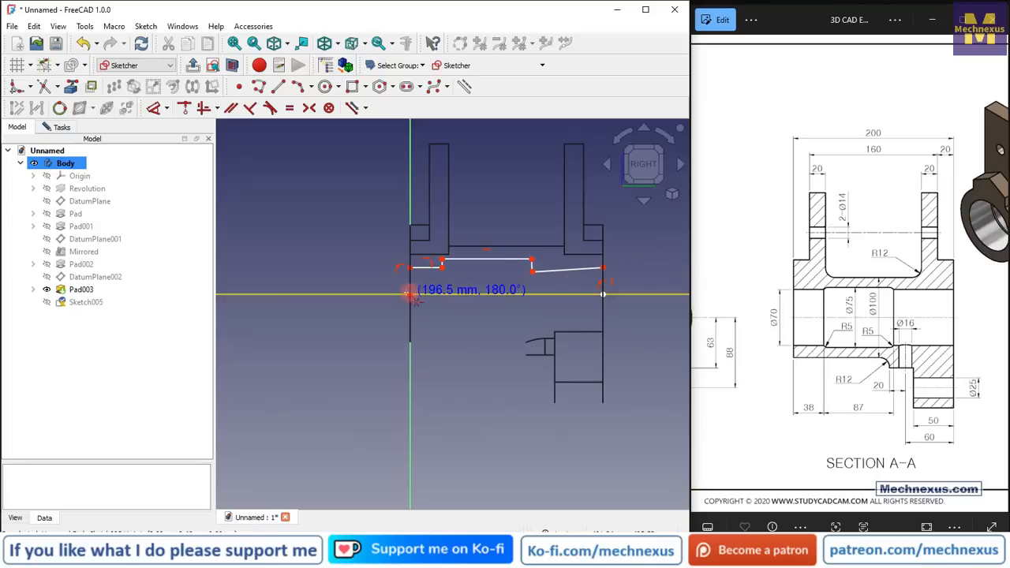
{"action": "left_click", "coordinate": [410, 293]}
{"action": "right_click", "coordinate": [409, 293]}
Step: Move the profile's far upper corner slightly beyond the cylinder's end and constrain the sloped last-section line horizontal
{"action": "scroll", "coordinate": [595, 269], "scroll_direction": "up", "scroll_amount": 3}
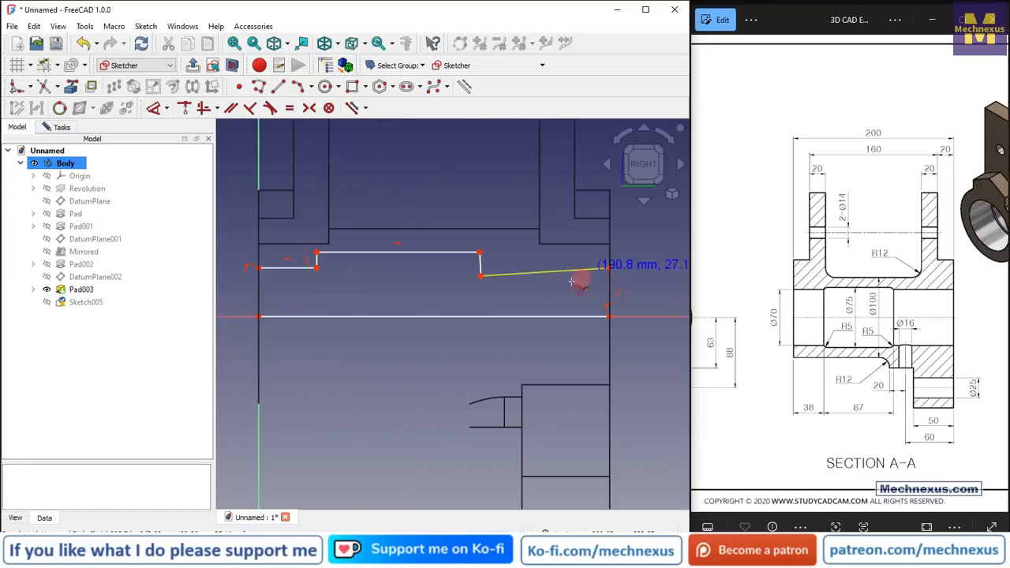
{"action": "scroll", "coordinate": [588, 277], "scroll_direction": "up", "scroll_amount": 2}
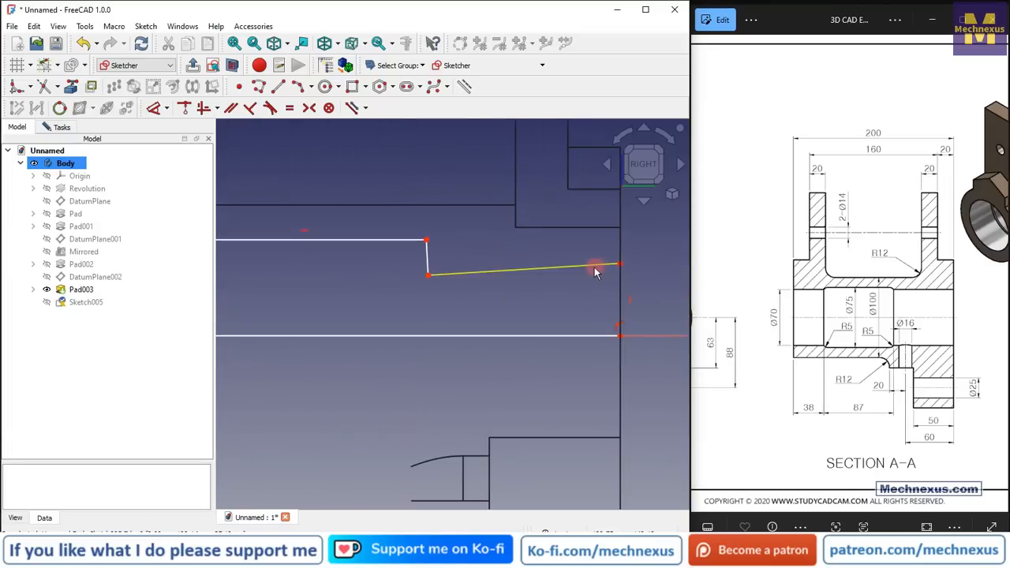
{"action": "left_click_drag", "start_coordinate": [622, 267], "coordinate": [657, 264]}
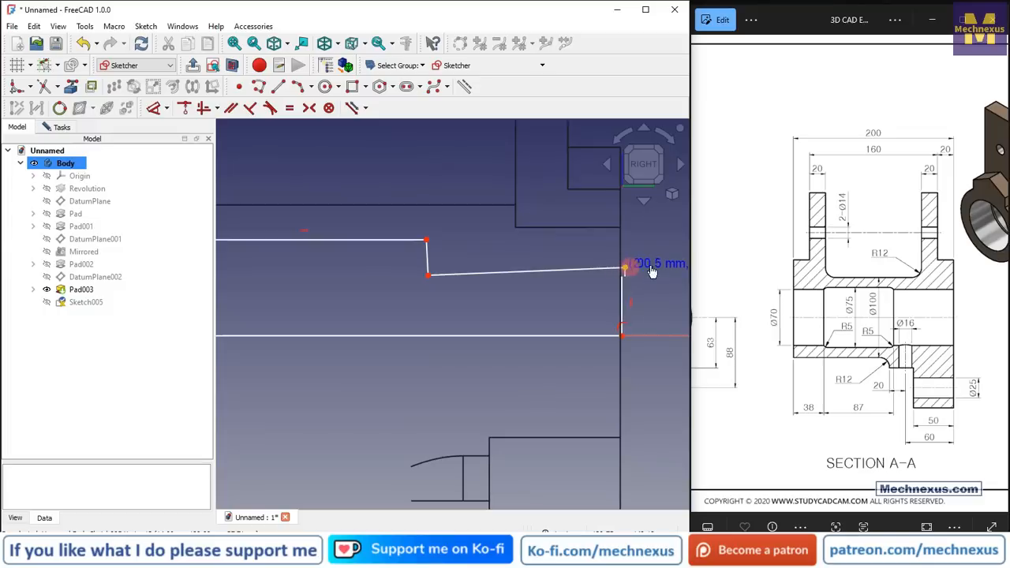
{"action": "scroll", "coordinate": [535, 292], "scroll_direction": "down", "scroll_amount": 1}
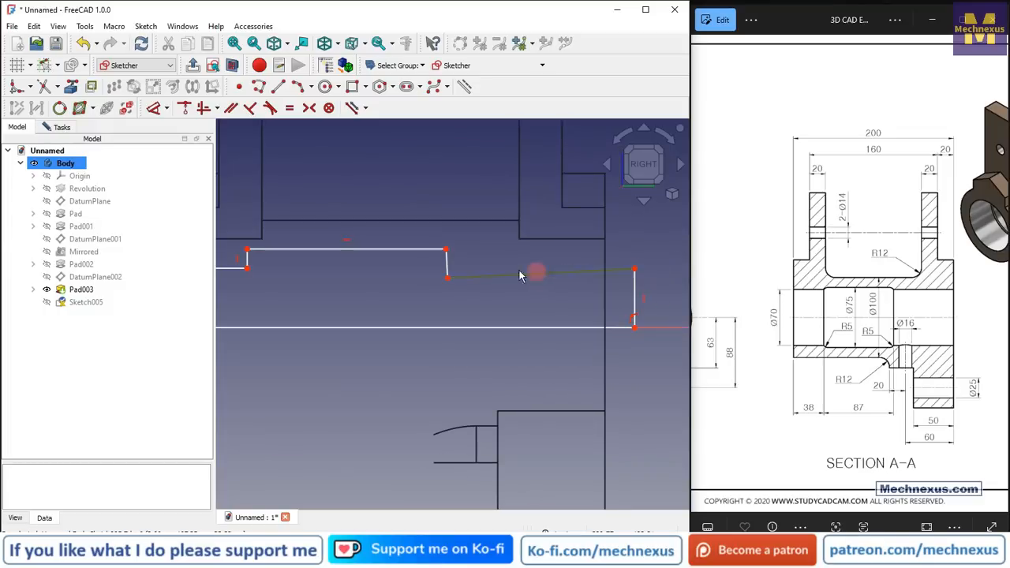
{"action": "left_click", "coordinate": [536, 275]}
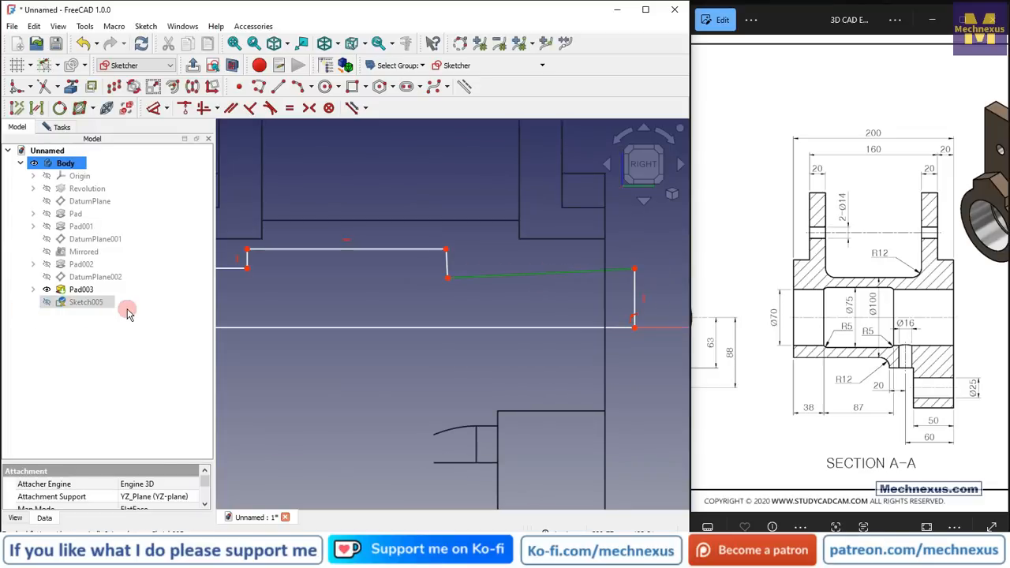
{"action": "left_click", "coordinate": [202, 108]}
{"action": "left_click", "coordinate": [594, 263]}
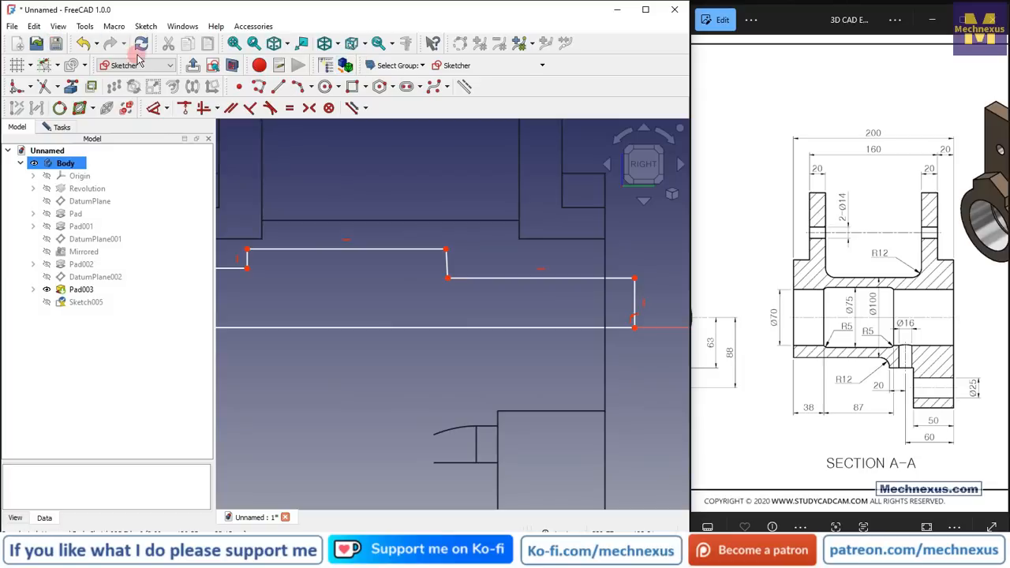
Step: Project the main cylinder's far end edge as external geometry and constrain the profile's far upper corner onto it
{"action": "left_click", "coordinate": [609, 265]}
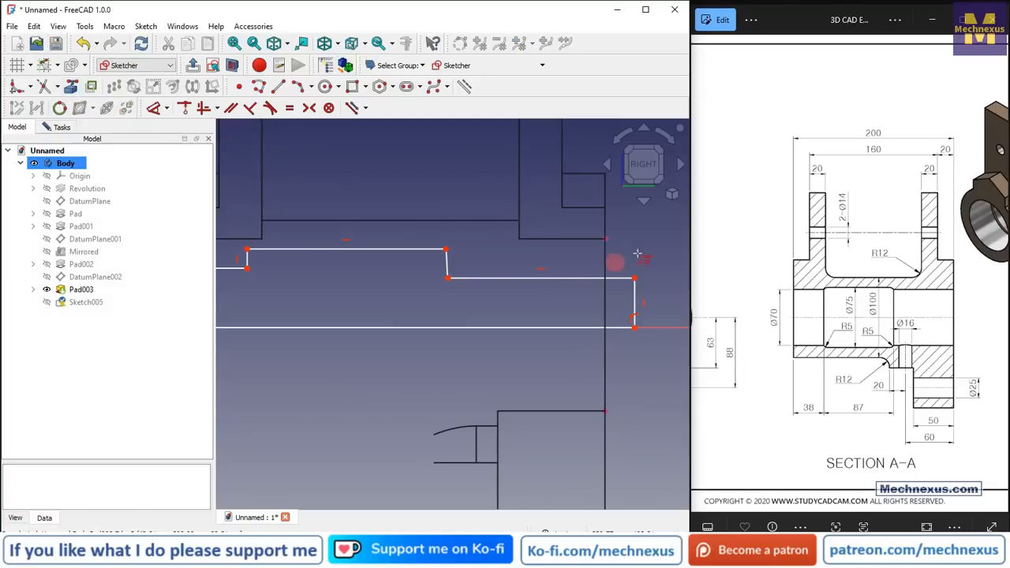
{"action": "middle_click_drag", "start_coordinate": [615, 285], "coordinate": [600, 297]}
{"action": "scroll", "coordinate": [420, 291], "scroll_direction": "down", "scroll_amount": 3}
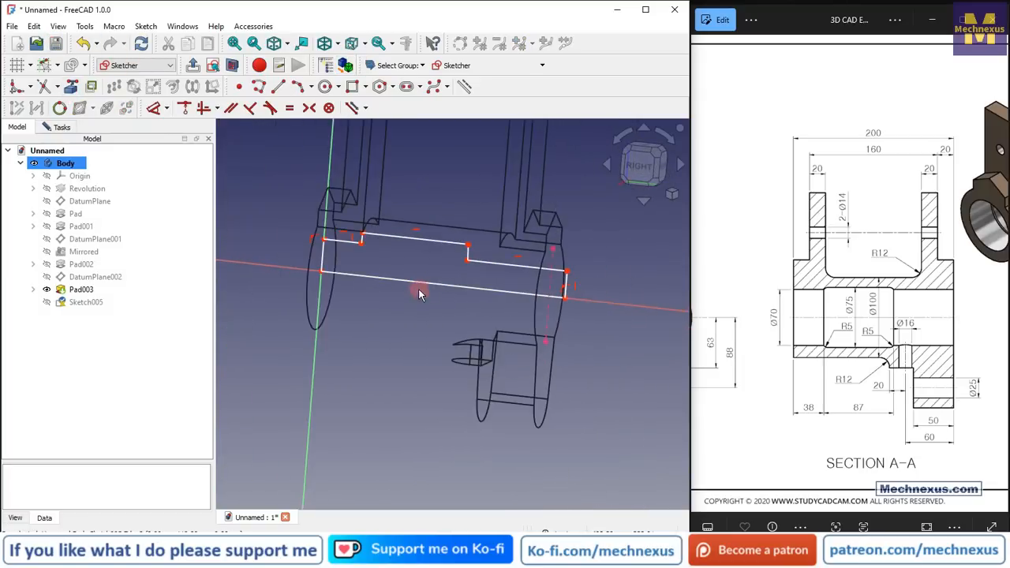
{"action": "scroll", "coordinate": [582, 251], "scroll_direction": "up", "scroll_amount": 3}
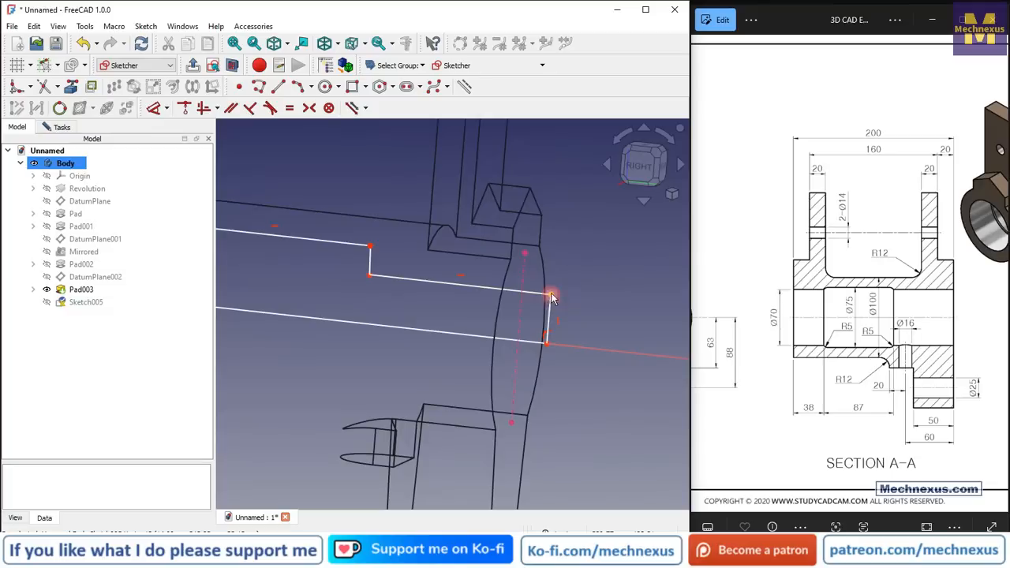
{"action": "left_click", "coordinate": [550, 295]}
{"action": "left_click", "coordinate": [184, 109]}
Step: Return to the right view and dimension the first section's height above the axis as 35 mm
{"action": "scroll", "coordinate": [669, 310], "scroll_direction": "down", "scroll_amount": 1}
{"action": "scroll", "coordinate": [671, 308], "scroll_direction": "down", "scroll_amount": 2}
{"action": "scroll", "coordinate": [357, 304], "scroll_direction": "up", "scroll_amount": 2}
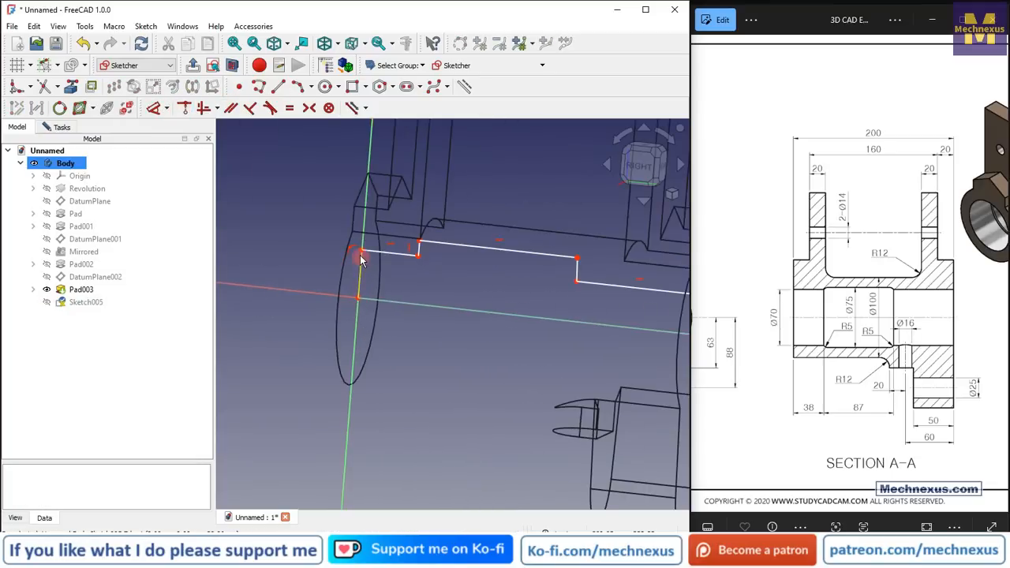
{"action": "scroll", "coordinate": [441, 220], "scroll_direction": "down", "scroll_amount": 2}
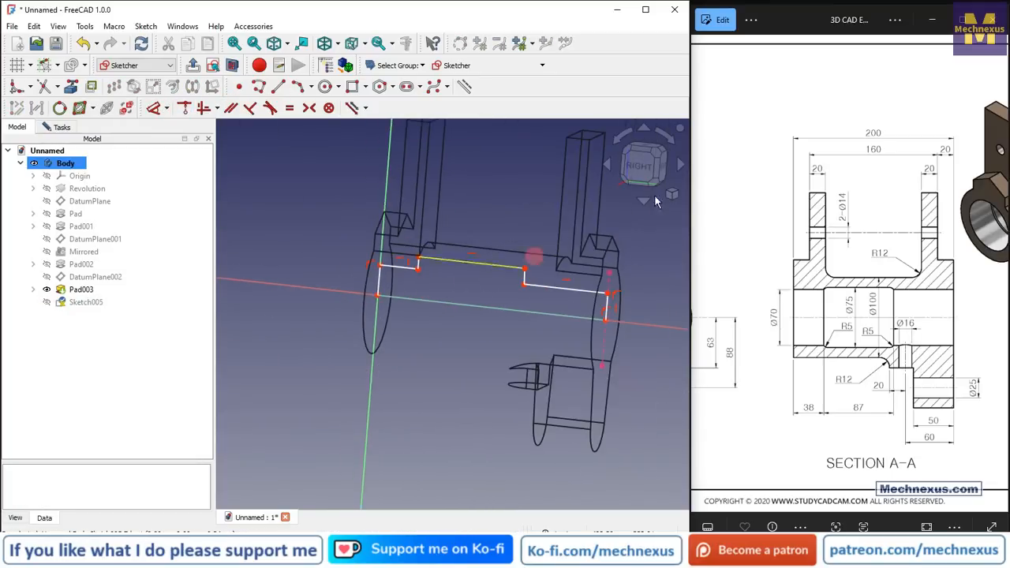
{"action": "left_click", "coordinate": [630, 177]}
{"action": "scroll", "coordinate": [345, 287], "scroll_direction": "up", "scroll_amount": 2}
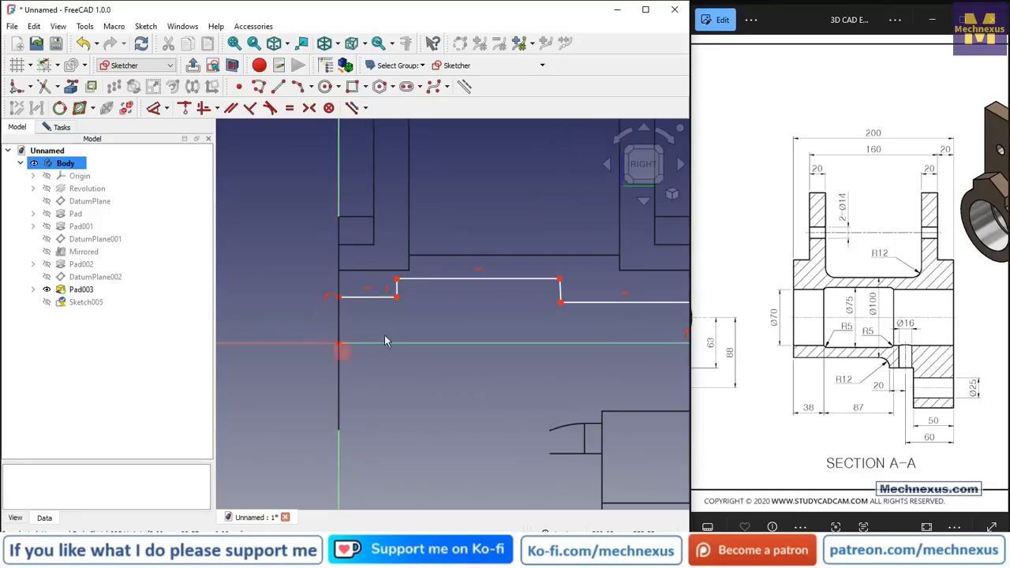
{"action": "left_click", "coordinate": [153, 108]}
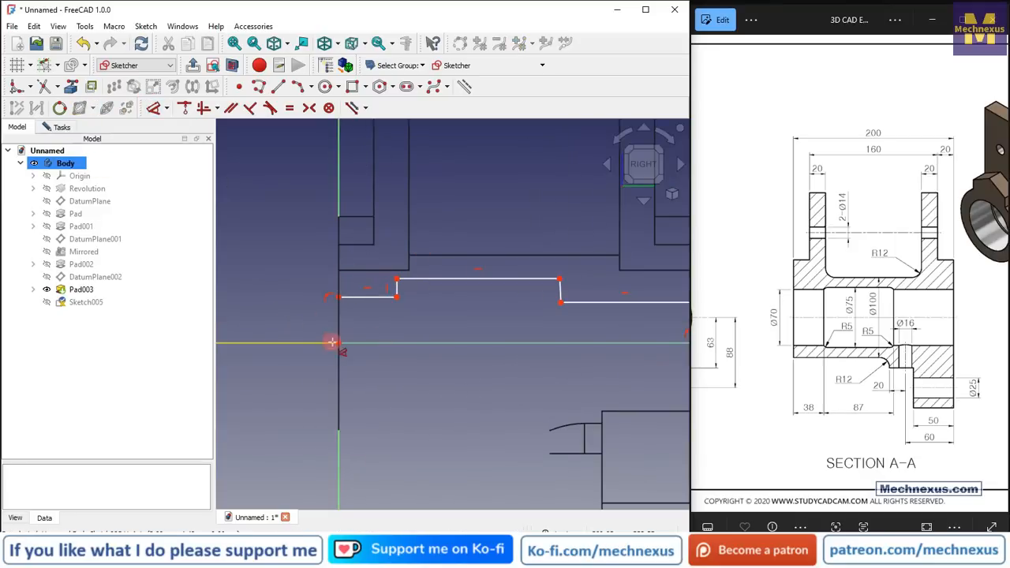
{"action": "left_click", "coordinate": [270, 318]}
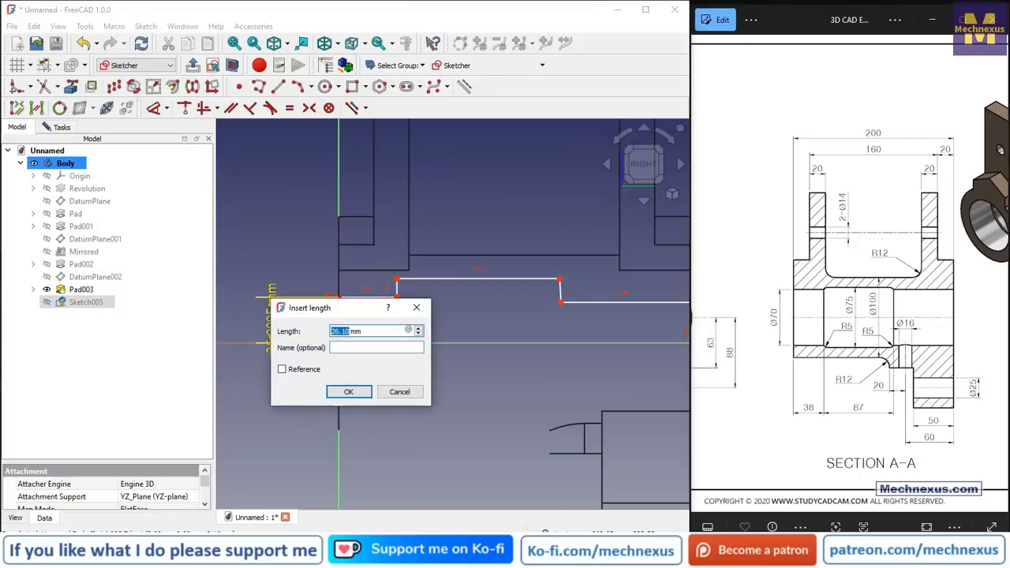
{"action": "key", "text": "Return"}
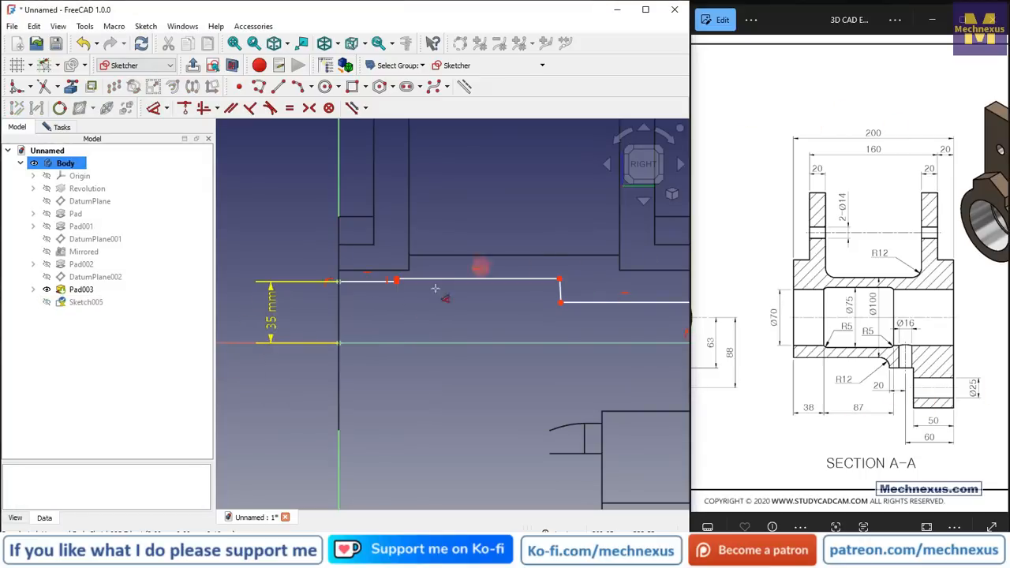
Step: Dimension the raised middle section's height above the origin as 37.5 mm
{"action": "left_click", "coordinate": [338, 342]}
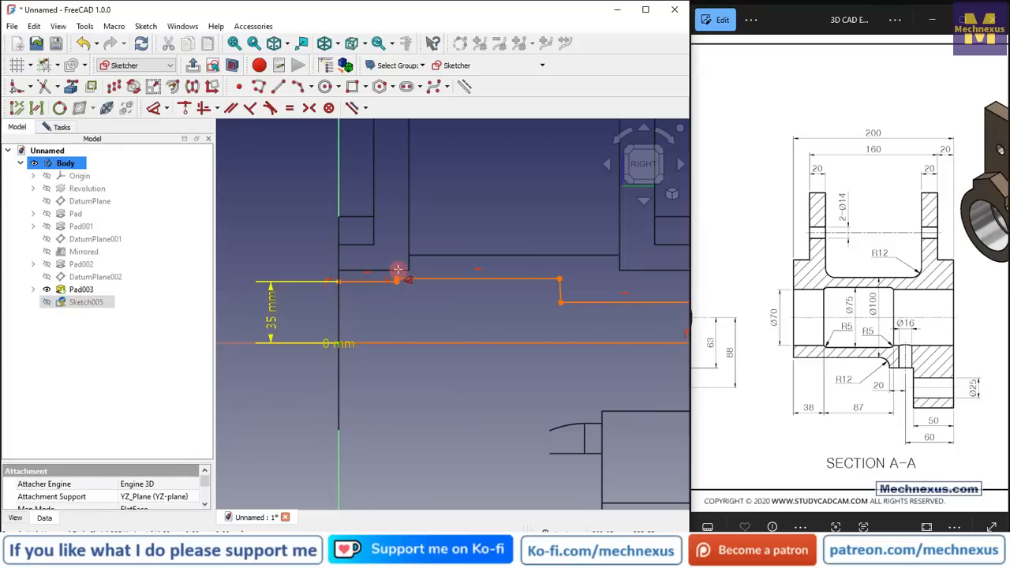
{"action": "left_click", "coordinate": [397, 280]}
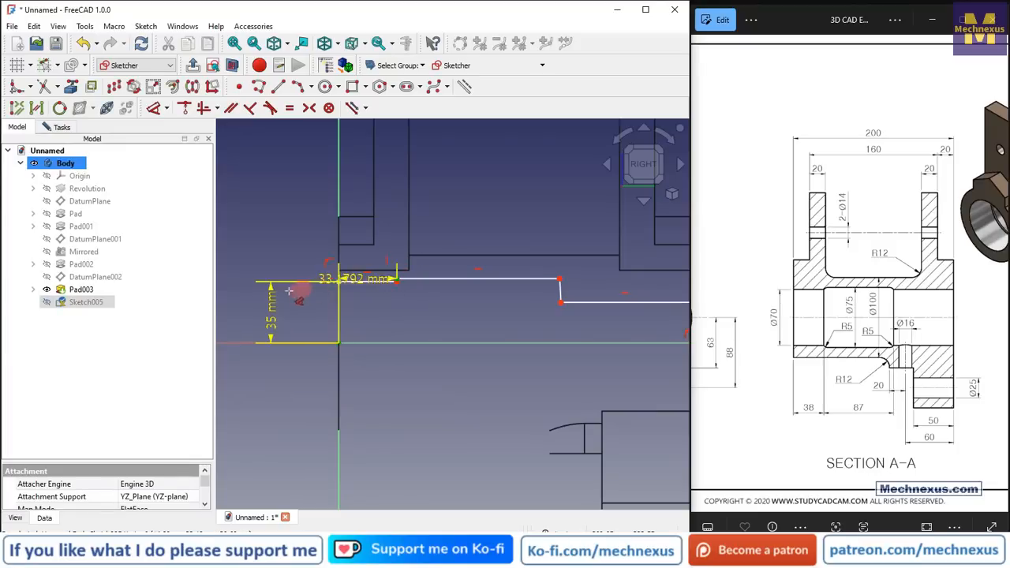
{"action": "left_click", "coordinate": [226, 316]}
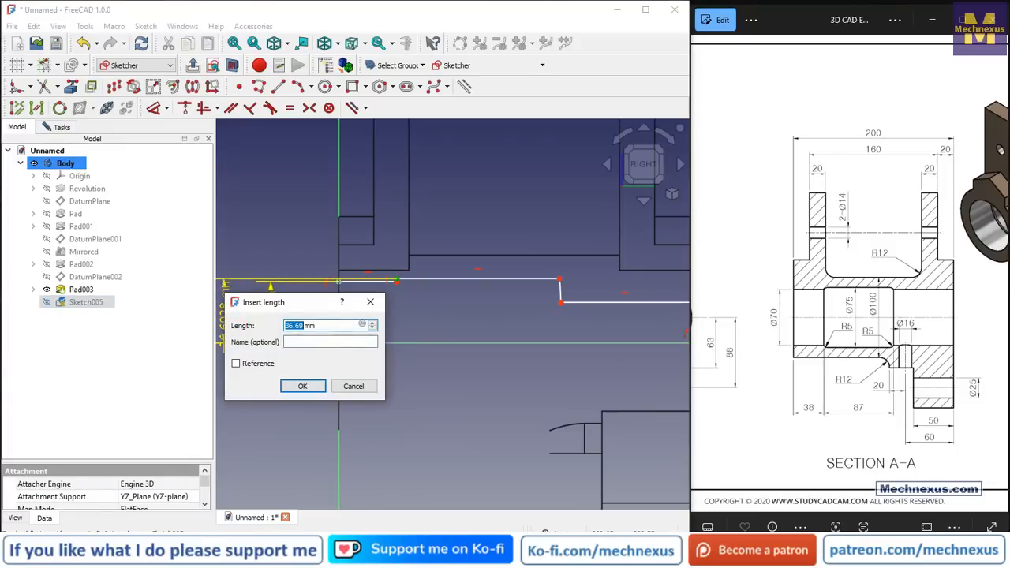
{"action": "type", "text": "5"}
{"action": "key", "text": "Return"}
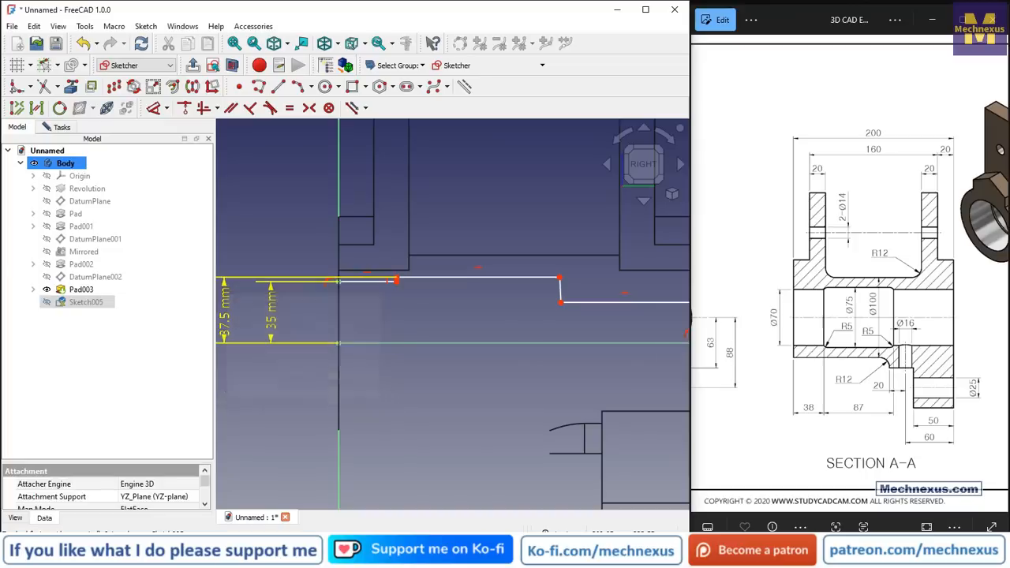
Step: Dimension the first section's length as 38 mm and the raised middle section's length as 87 mm
{"action": "scroll", "coordinate": [497, 284], "scroll_direction": "up", "scroll_amount": 2}
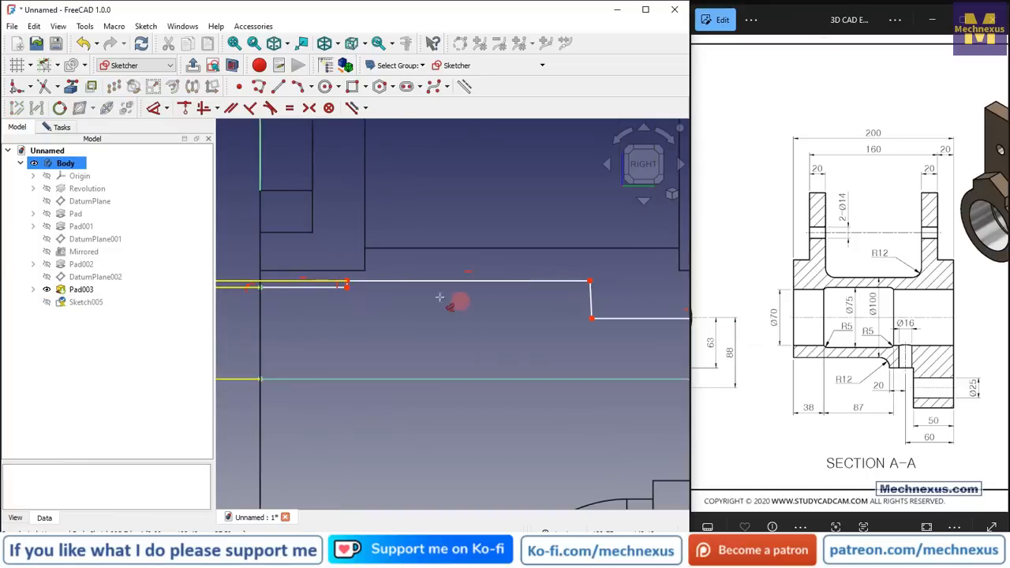
{"action": "left_click", "coordinate": [323, 285]}
{"action": "left_click", "coordinate": [322, 322]}
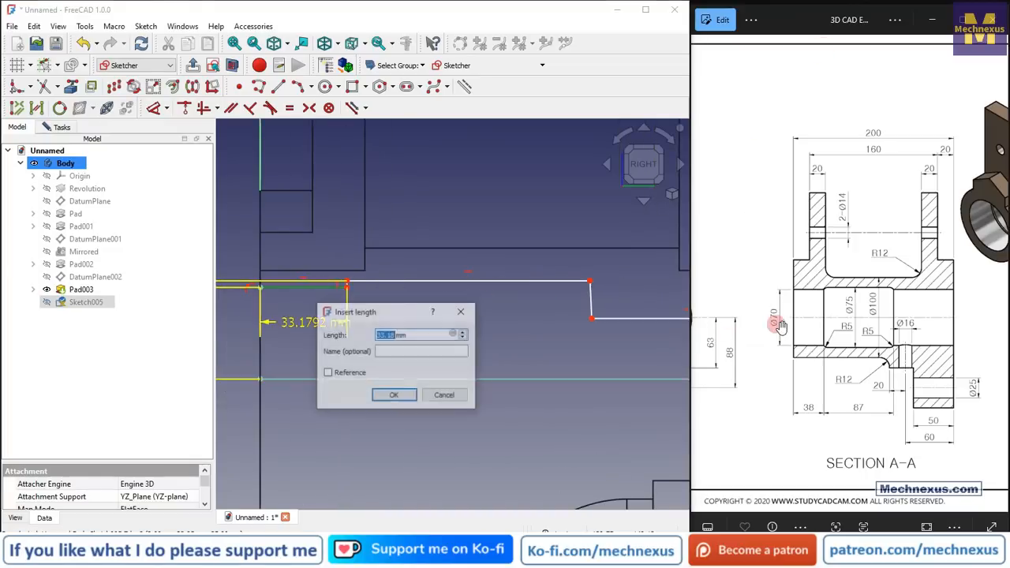
{"action": "key", "text": "Return"}
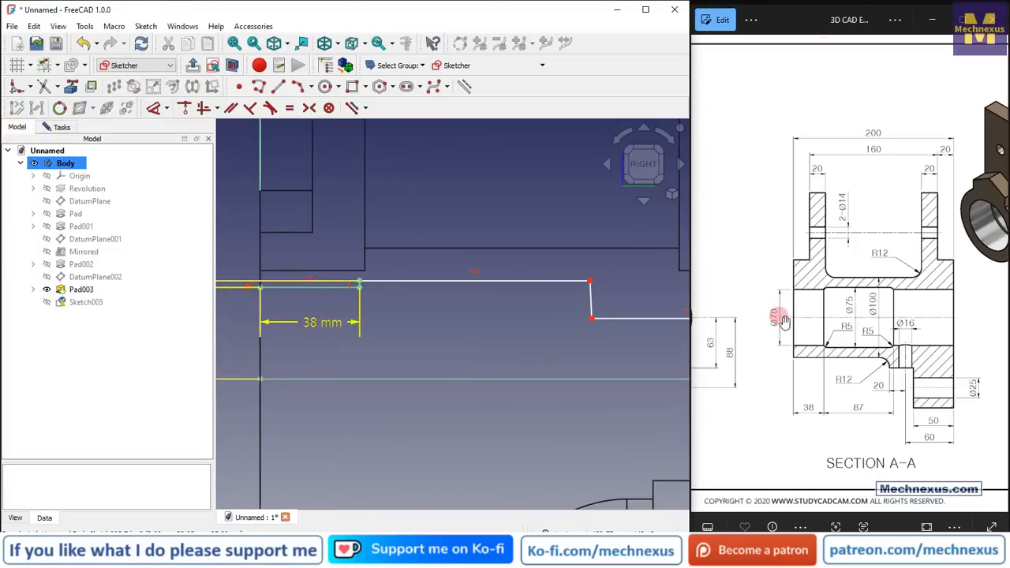
{"action": "left_click", "coordinate": [450, 281]}
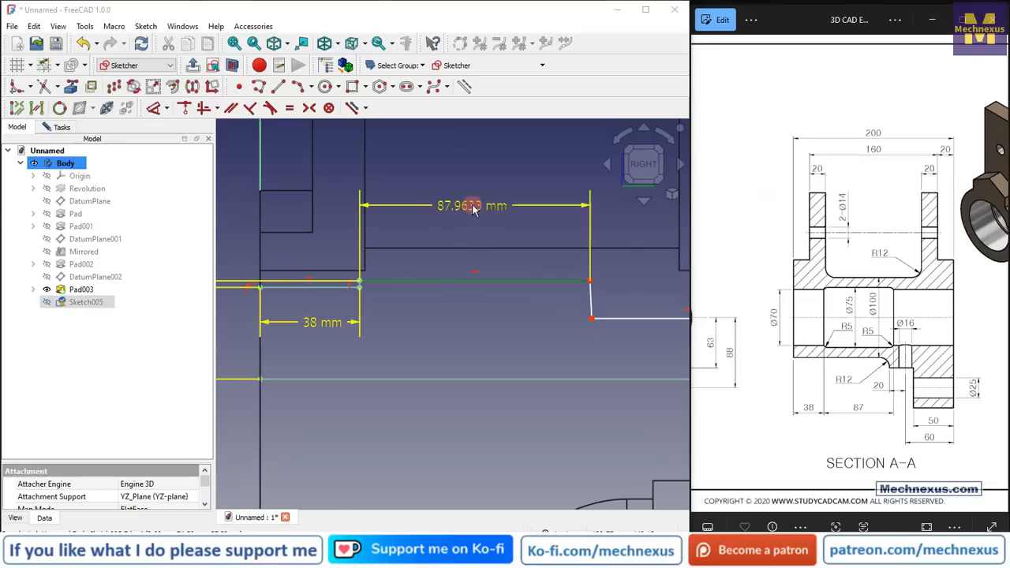
{"action": "left_click", "coordinate": [473, 207]}
{"action": "type", "text": "87"}
{"action": "key", "text": "Return"}
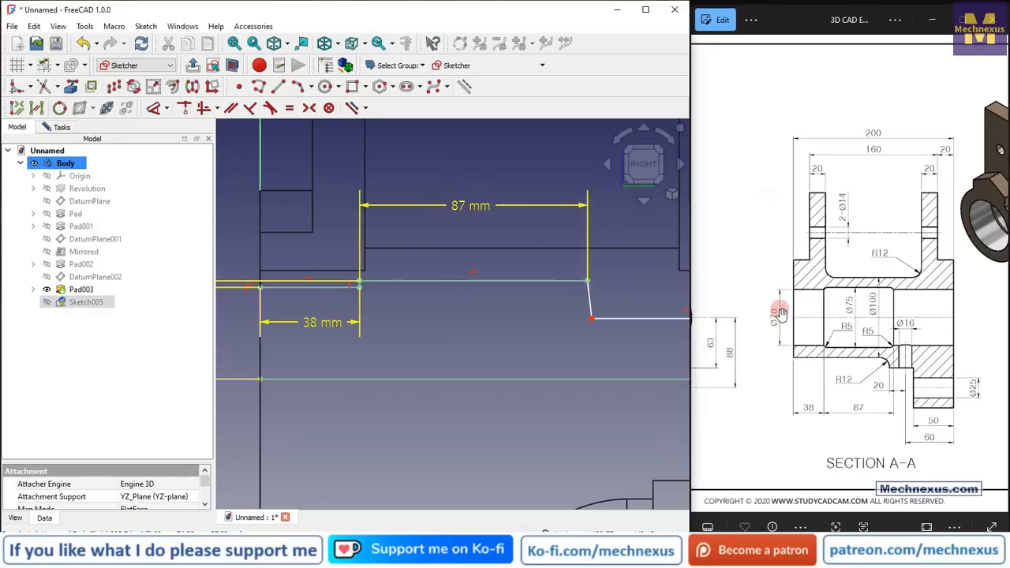
Step: Constrain the slanted step line between the middle and last sections vertical
{"action": "scroll", "coordinate": [473, 284], "scroll_direction": "down", "scroll_amount": 3}
{"action": "scroll", "coordinate": [587, 276], "scroll_direction": "up", "scroll_amount": 3}
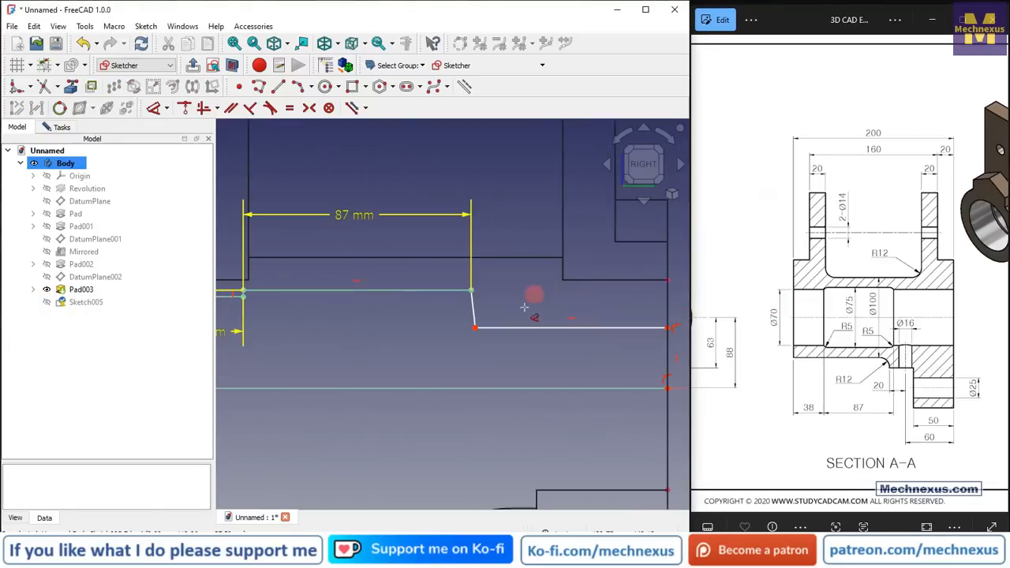
{"action": "scroll", "coordinate": [474, 310], "scroll_direction": "up", "scroll_amount": 1}
{"action": "left_click", "coordinate": [474, 309]}
{"action": "left_click", "coordinate": [202, 108]}
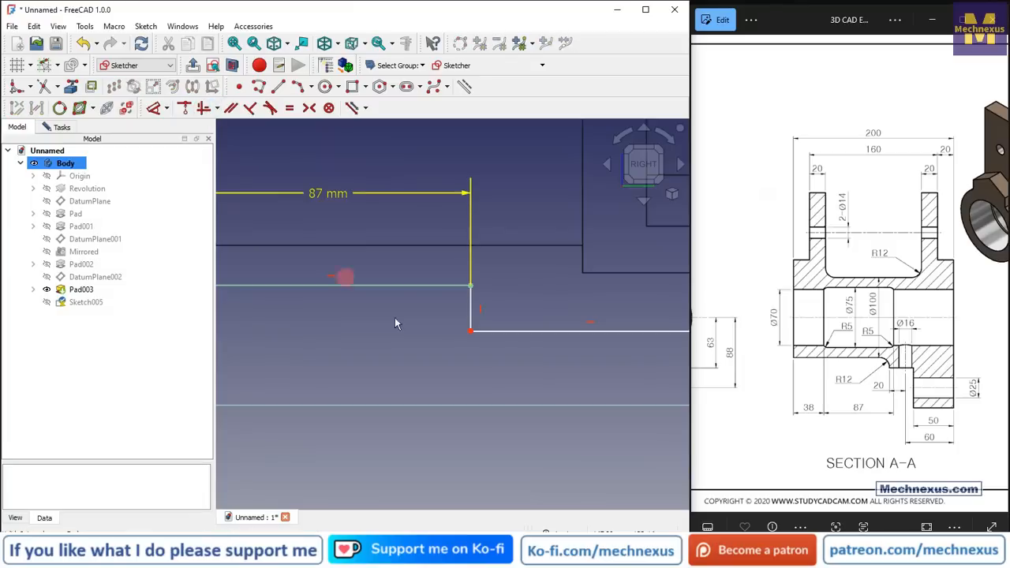
Step: Constrain the last section's start point horizontally level with the first section's end point and close the bore sketch
{"action": "scroll", "coordinate": [339, 302], "scroll_direction": "down", "scroll_amount": 2}
{"action": "scroll", "coordinate": [416, 306], "scroll_direction": "down", "scroll_amount": 1}
{"action": "scroll", "coordinate": [352, 307], "scroll_direction": "down", "scroll_amount": 1}
{"action": "scroll", "coordinate": [419, 317], "scroll_direction": "up", "scroll_amount": 2}
{"action": "scroll", "coordinate": [552, 327], "scroll_direction": "up", "scroll_amount": 2}
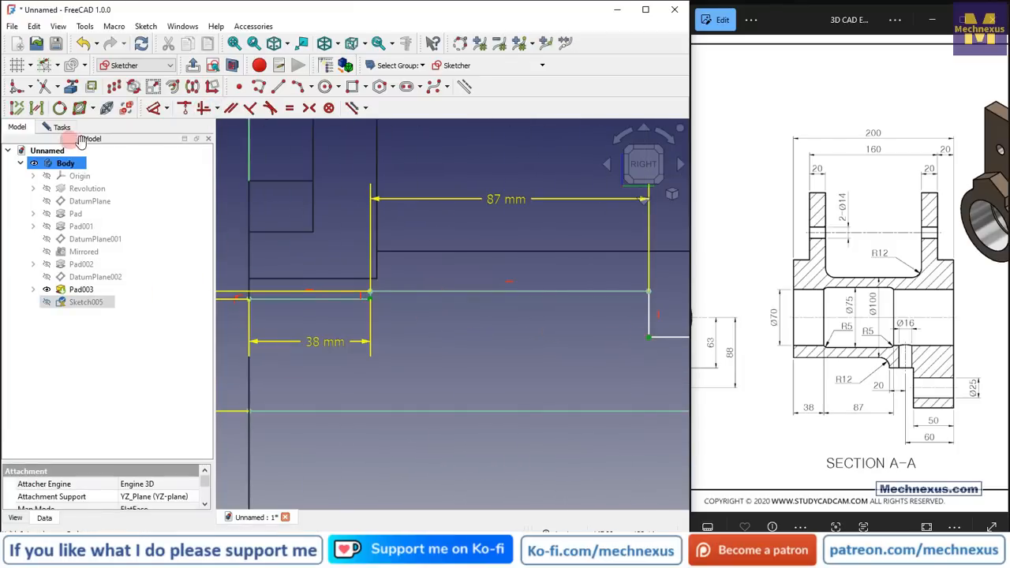
{"action": "left_click", "coordinate": [217, 108]}
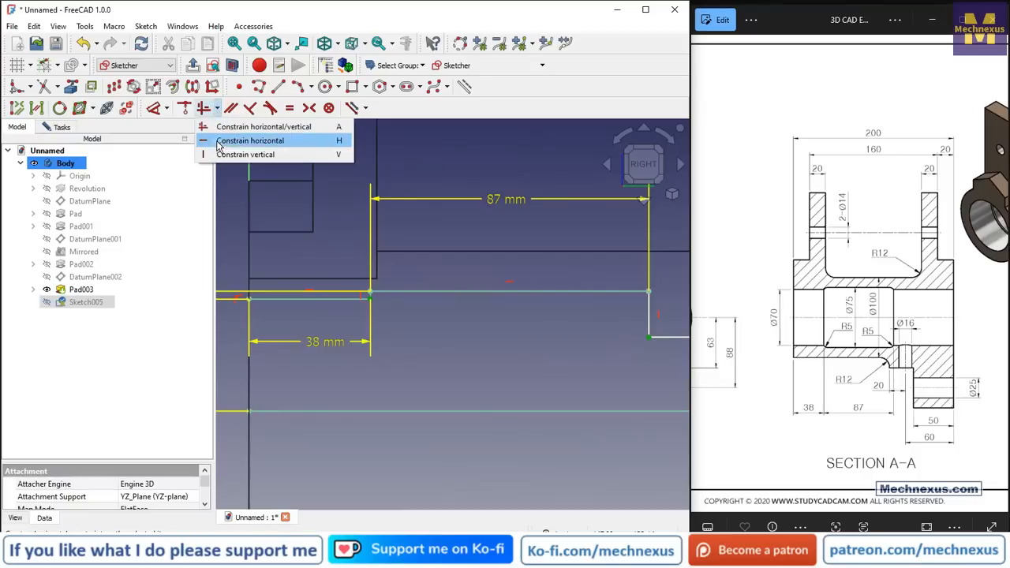
{"action": "left_click", "coordinate": [236, 140]}
{"action": "scroll", "coordinate": [426, 284], "scroll_direction": "down", "scroll_amount": 3}
{"action": "mouse_move", "coordinate": [543, 307]}
{"action": "middle_mouse_down"}
{"action": "mouse_move", "coordinate": [494, 322]}
{"action": "mouse_move", "coordinate": [466, 298]}
{"action": "mouse_move", "coordinate": [375, 271]}
{"action": "mouse_move", "coordinate": [354, 284]}
{"action": "mouse_move", "coordinate": [387, 271]}
{"action": "mouse_move", "coordinate": [383, 254]}
{"action": "mouse_move", "coordinate": [323, 246]}
{"action": "mouse_move", "coordinate": [407, 299]}
{"action": "middle_mouse_up"}
{"action": "left_click", "coordinate": [62, 128]}
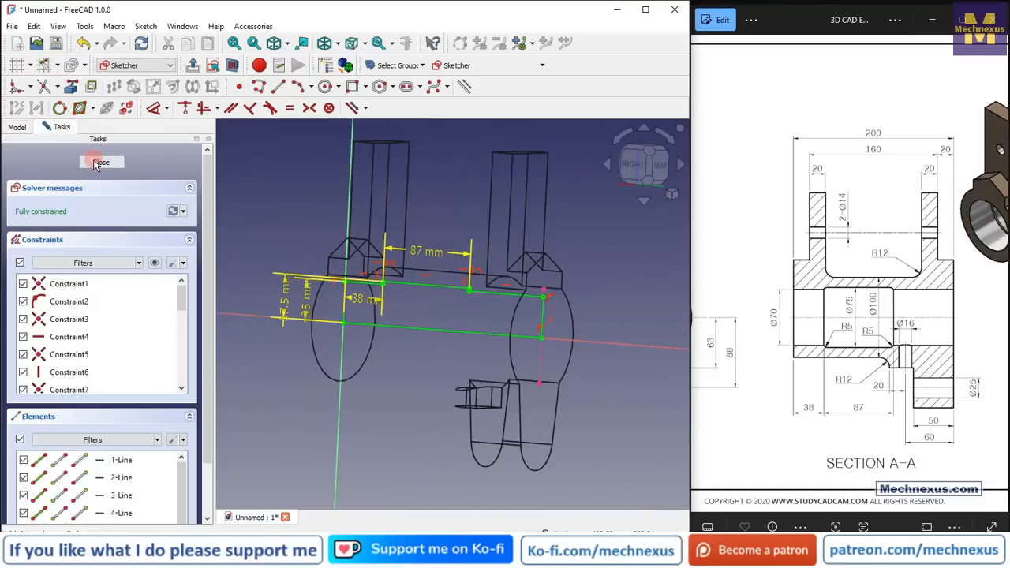
{"action": "left_click", "coordinate": [101, 164]}
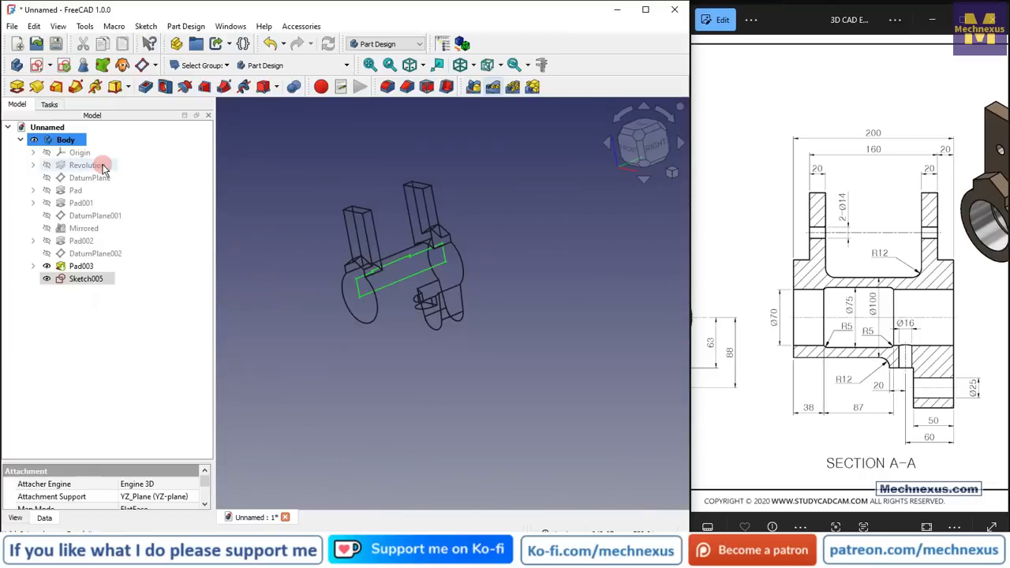
Step: Cut a 360° groove from the bore profile sketch around the Y axis through the cylinder
{"action": "left_click", "coordinate": [306, 324]}
{"action": "middle_click_drag", "start_coordinate": [320, 297], "coordinate": [357, 298]}
{"action": "left_click", "coordinate": [86, 278]}
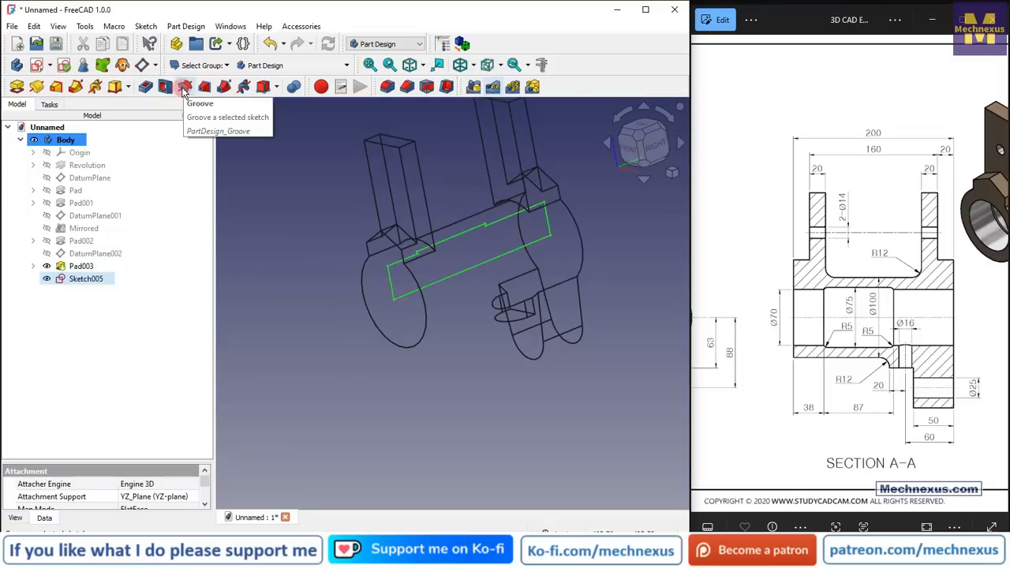
{"action": "left_click", "coordinate": [184, 89]}
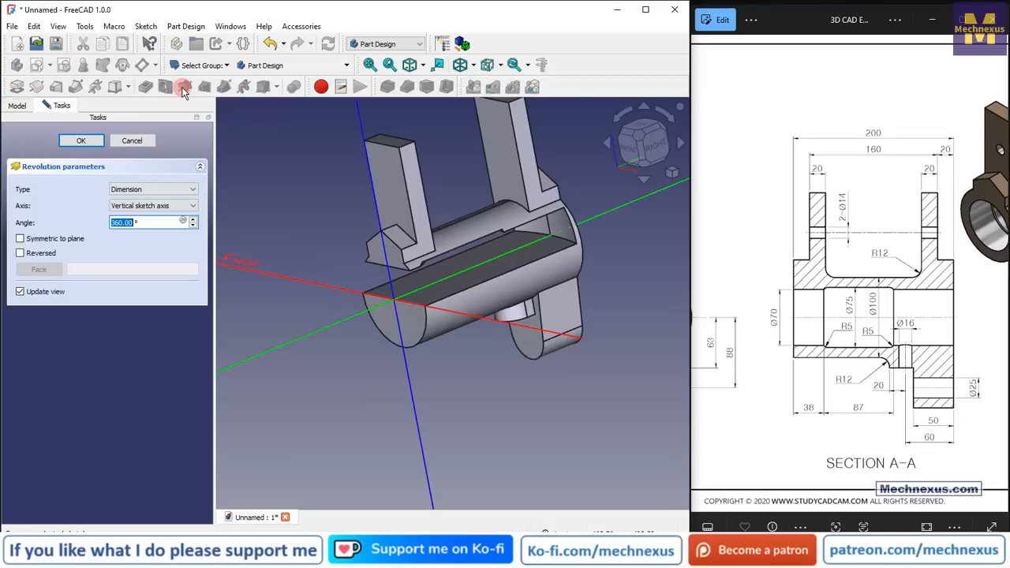
{"action": "mouse_move", "coordinate": [431, 257]}
{"action": "middle_mouse_down"}
{"action": "mouse_move", "coordinate": [489, 260]}
{"action": "mouse_move", "coordinate": [442, 259]}
{"action": "middle_mouse_up"}
{"action": "left_click", "coordinate": [154, 205]}
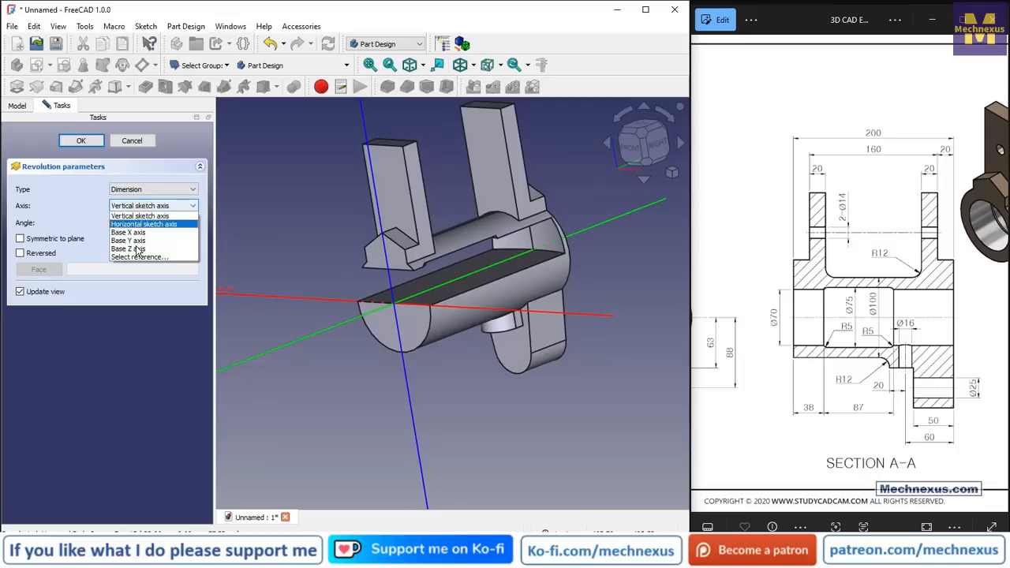
{"action": "left_click", "coordinate": [132, 255]}
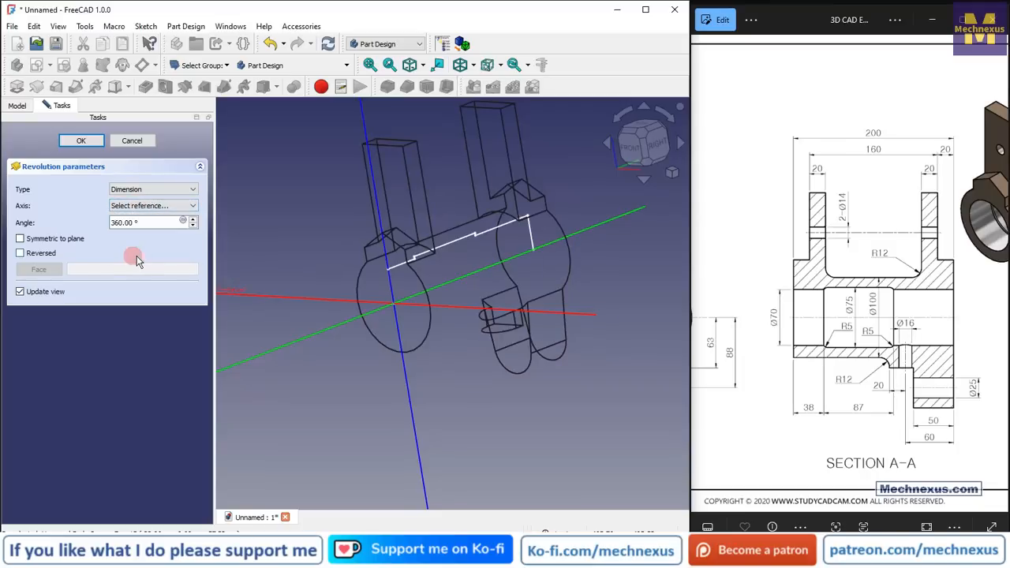
{"action": "left_click", "coordinate": [549, 243]}
{"action": "left_click", "coordinate": [80, 143]}
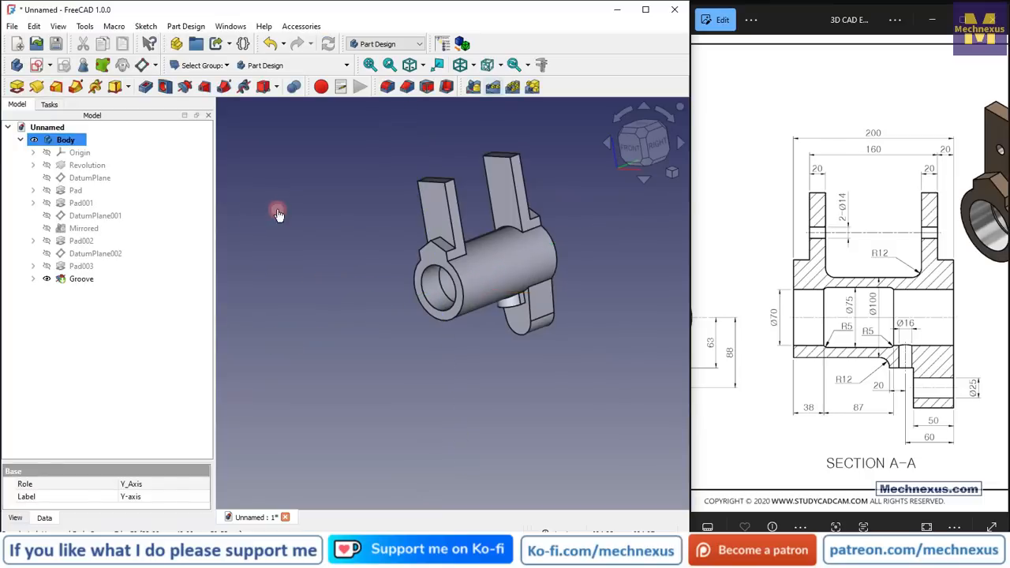
Step: Check the lug hole on the section drawing and start a sketch on the cylinder's rear end face
{"action": "mouse_move", "coordinate": [451, 279]}
{"action": "middle_mouse_down"}
{"action": "mouse_move", "coordinate": [505, 272]}
{"action": "mouse_move", "coordinate": [704, 307]}
{"action": "middle_mouse_up"}
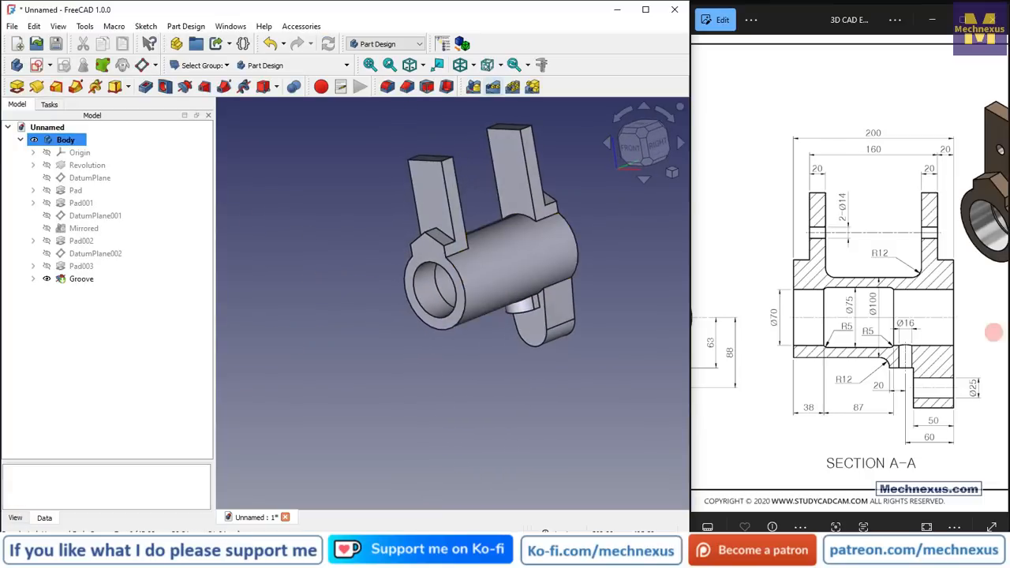
{"action": "left_click", "coordinate": [692, 317]}
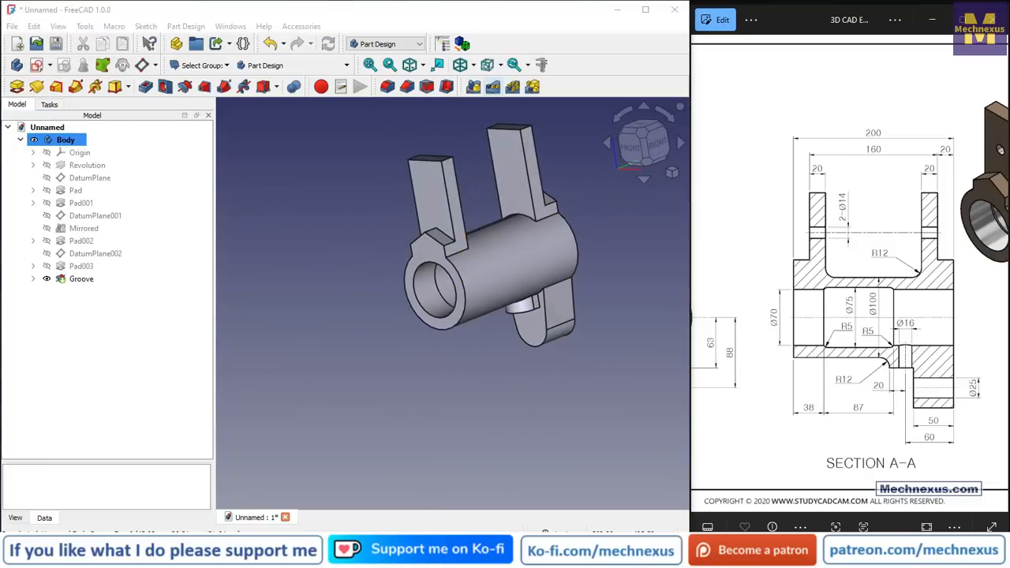
{"action": "scroll", "coordinate": [372, 293], "scroll_direction": "down", "scroll_amount": 3}
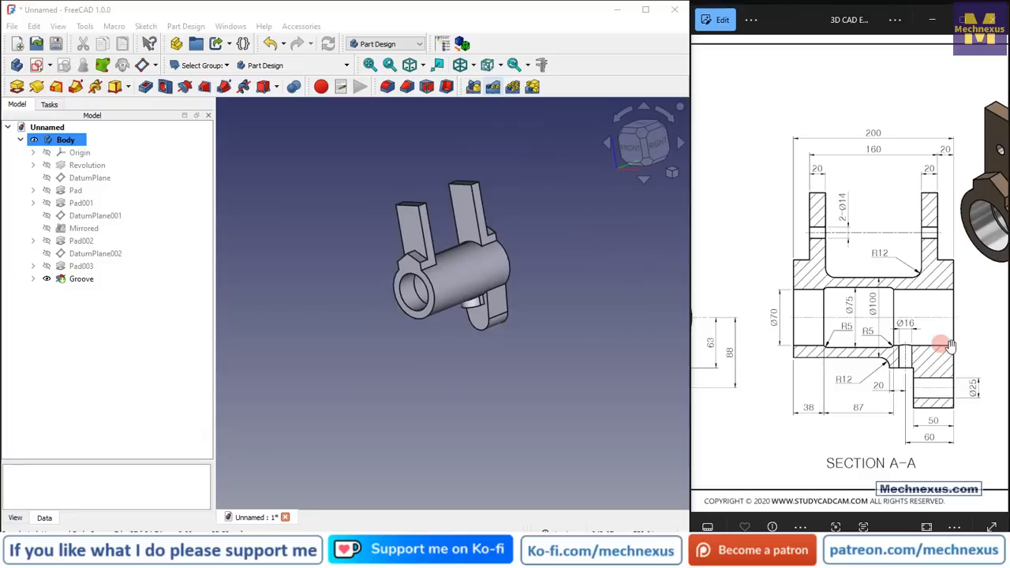
{"action": "left_click_drag", "start_coordinate": [940, 339], "coordinate": [736, 335]}
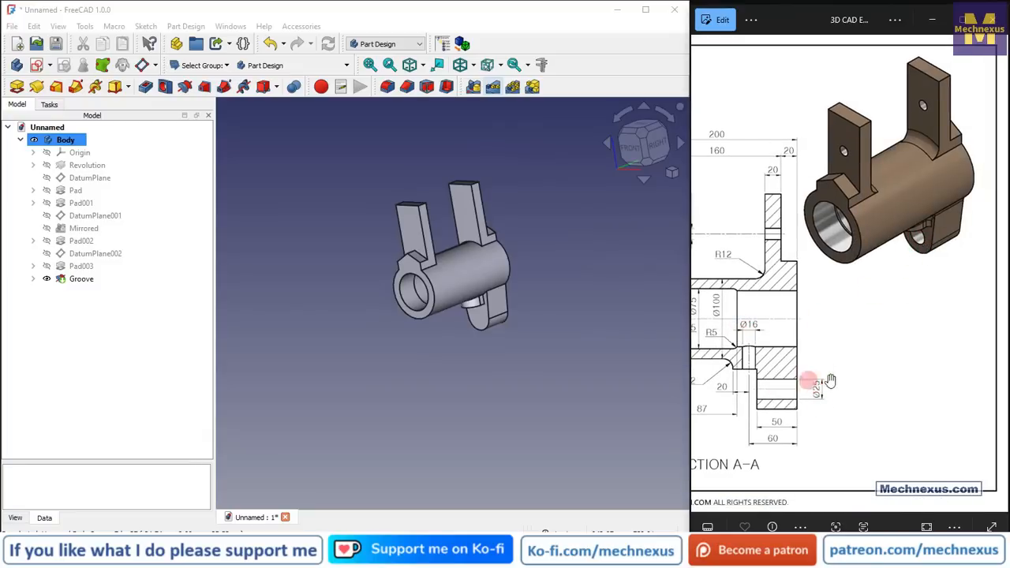
{"action": "left_click_drag", "start_coordinate": [793, 398], "coordinate": [859, 394]}
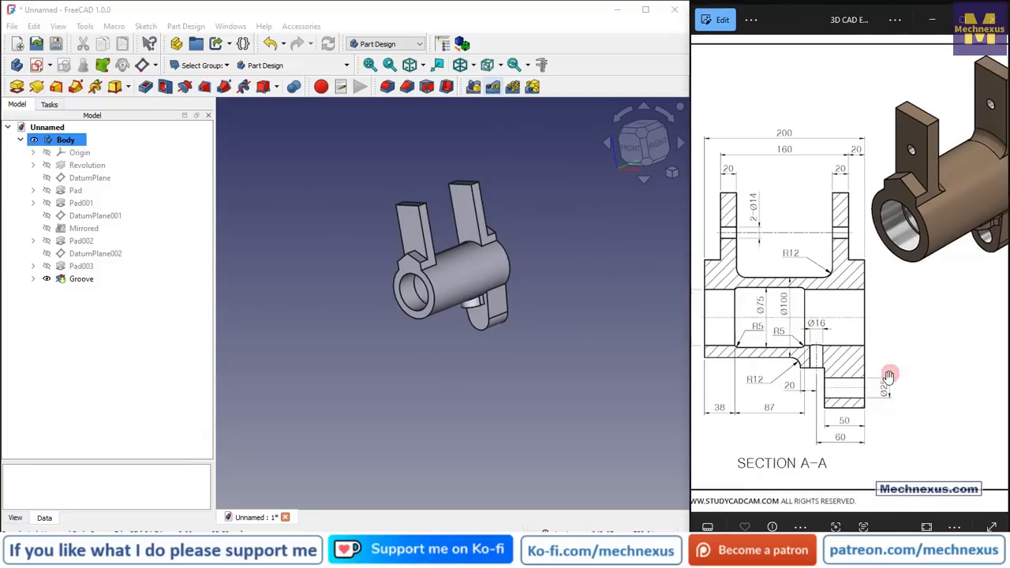
{"action": "mouse_move", "coordinate": [523, 318]}
{"action": "middle_mouse_down"}
{"action": "mouse_move", "coordinate": [475, 312]}
{"action": "mouse_move", "coordinate": [327, 343]}
{"action": "mouse_move", "coordinate": [493, 331]}
{"action": "middle_mouse_up"}
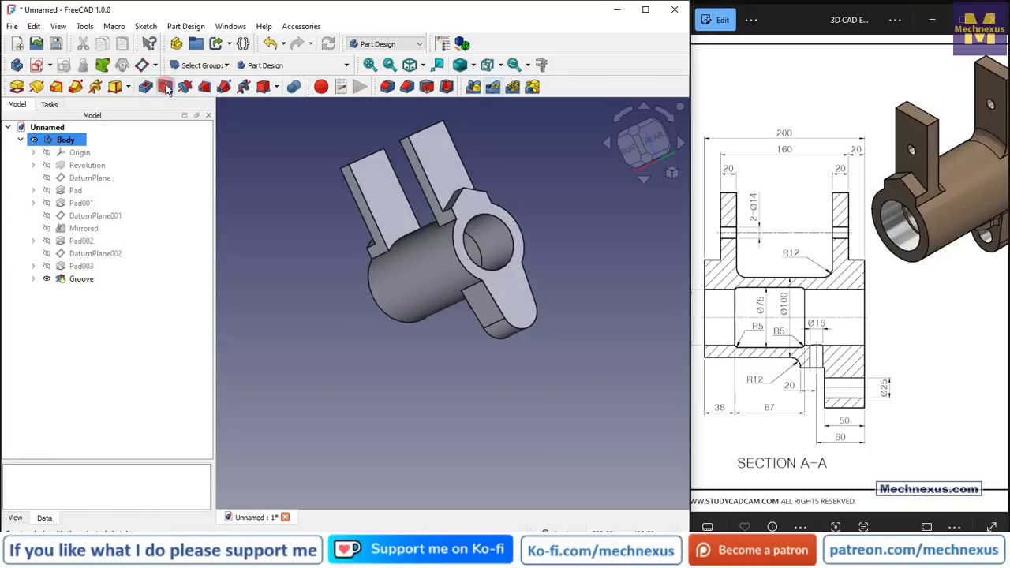
{"action": "left_click", "coordinate": [520, 304]}
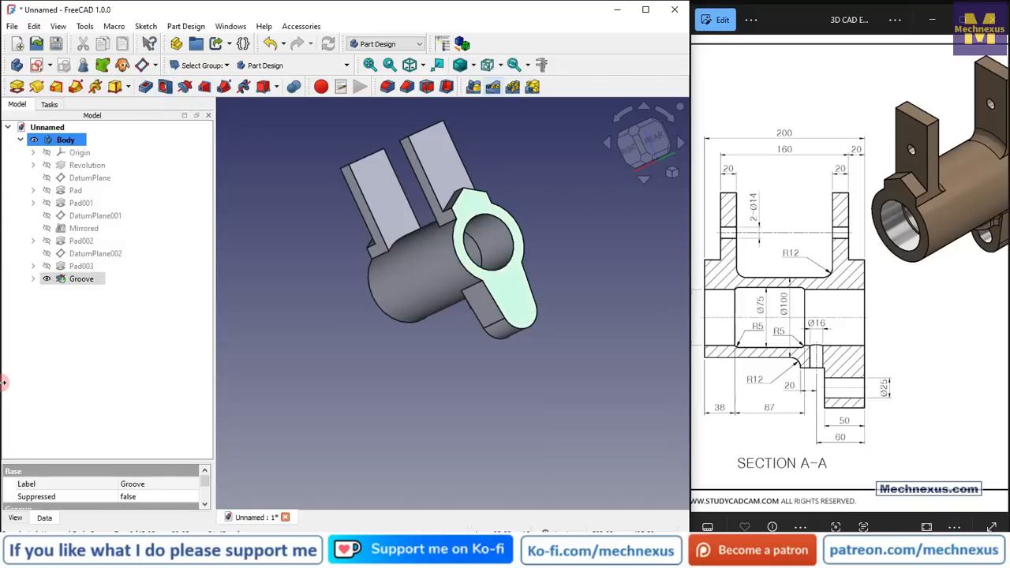
{"action": "left_click", "coordinate": [390, 223]}
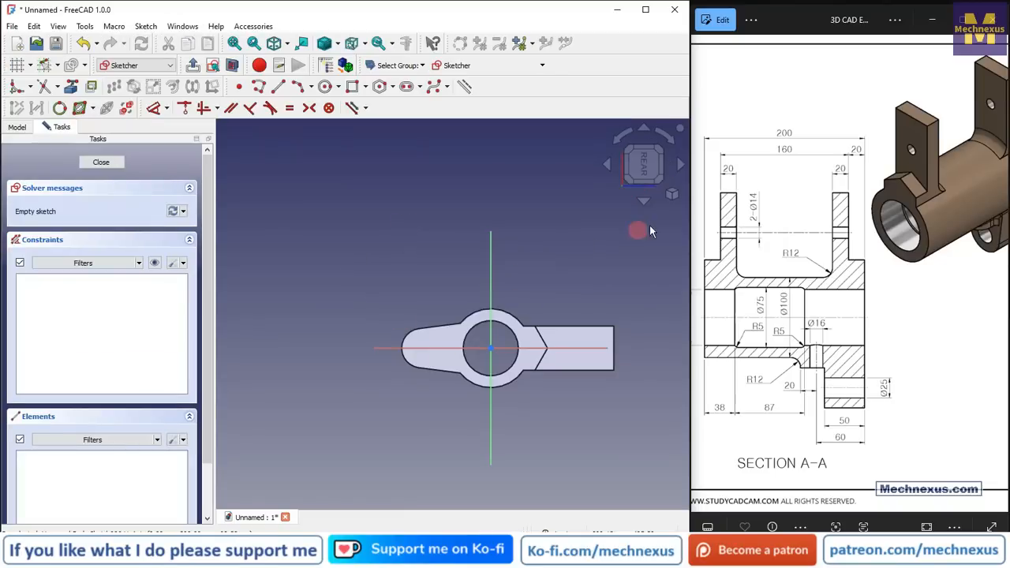
Step: Orient the rear view upright and project the lug's rounded end arc into the sketch as external geometry
{"action": "left_click", "coordinate": [672, 194]}
{"action": "left_click", "coordinate": [685, 230]}
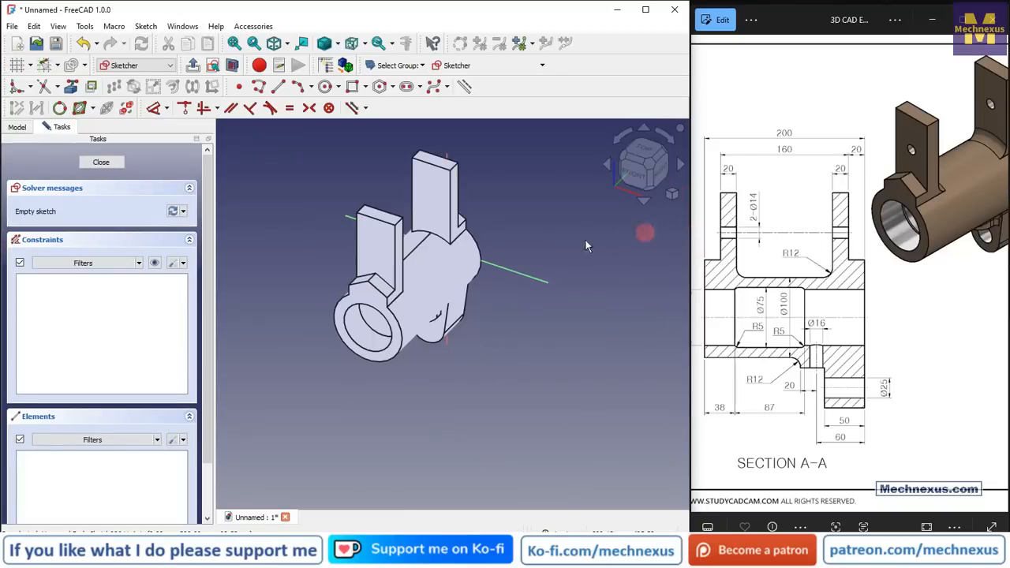
{"action": "middle_click_drag", "start_coordinate": [599, 258], "coordinate": [420, 291]}
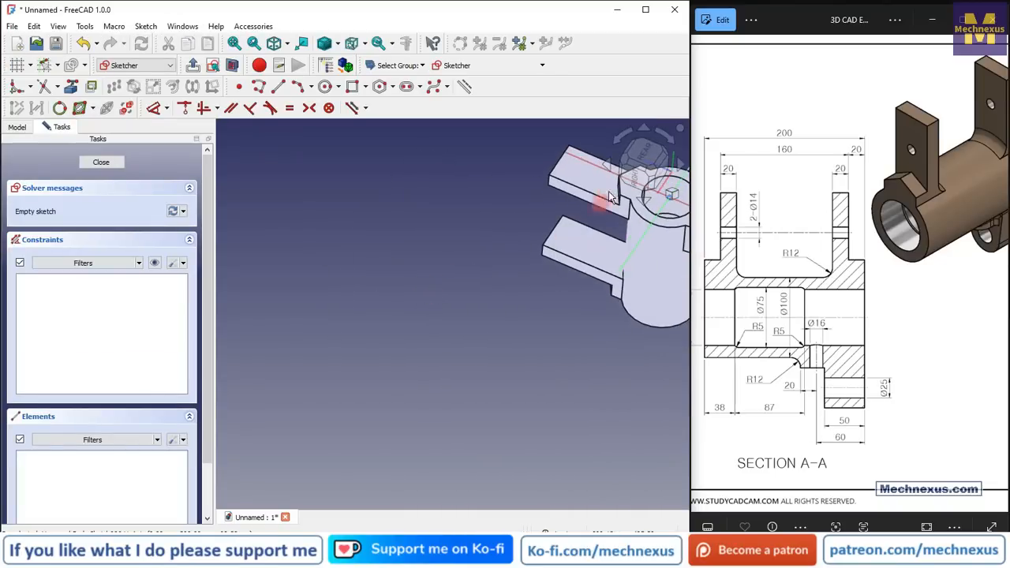
{"action": "left_click", "coordinate": [647, 167]}
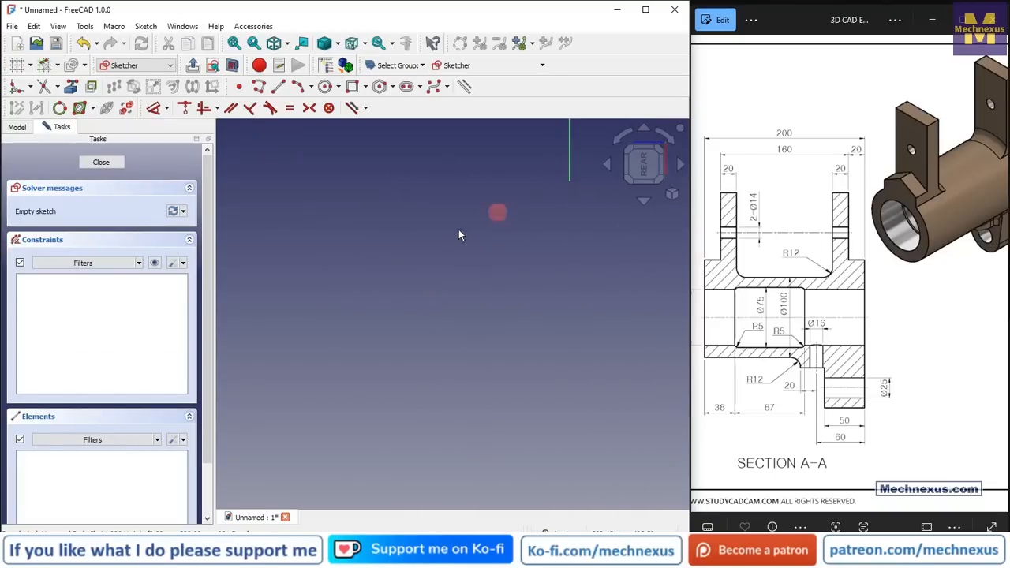
{"action": "left_click", "coordinate": [669, 138]}
{"action": "scroll", "coordinate": [552, 298], "scroll_direction": "up", "scroll_amount": 5}
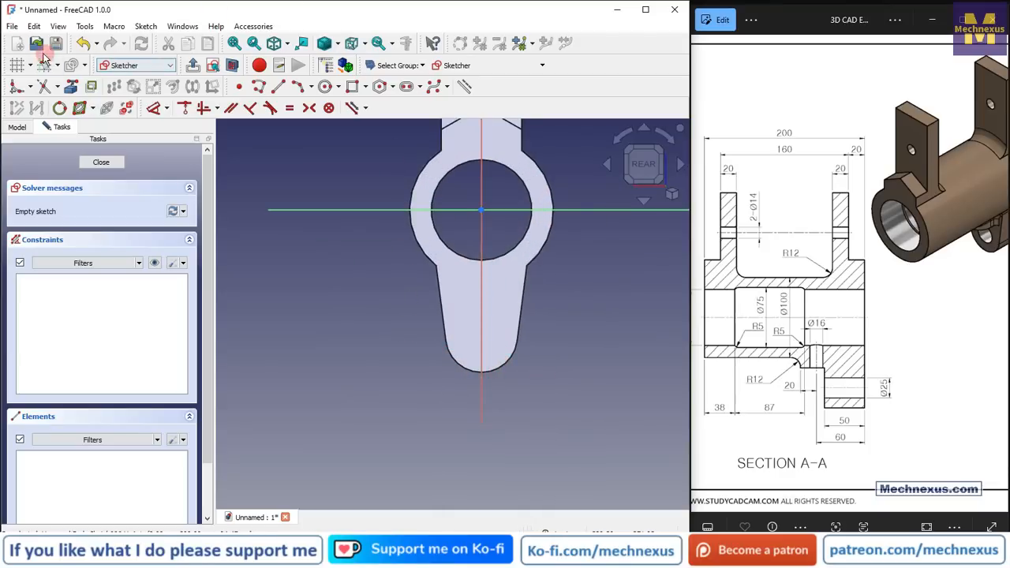
{"action": "left_click", "coordinate": [69, 86]}
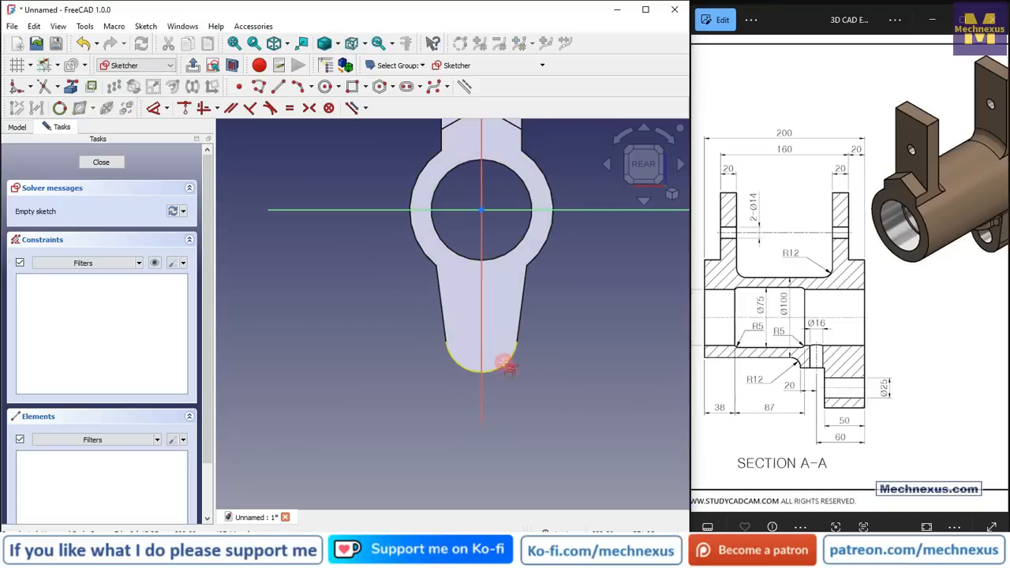
{"action": "left_click", "coordinate": [505, 367]}
{"action": "scroll", "coordinate": [493, 355], "scroll_direction": "up", "scroll_amount": 2}
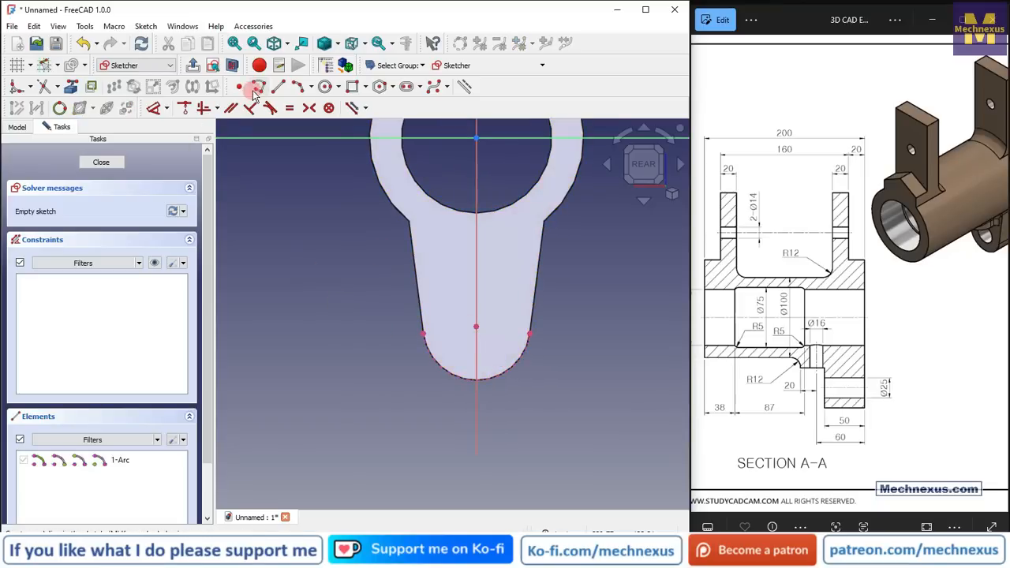
Step: Draw a circle centred on the projected arc's centre, dimension its diameter as 25 mm and close the sketch
{"action": "left_click", "coordinate": [326, 88]}
{"action": "scroll", "coordinate": [505, 354], "scroll_direction": "up", "scroll_amount": 1}
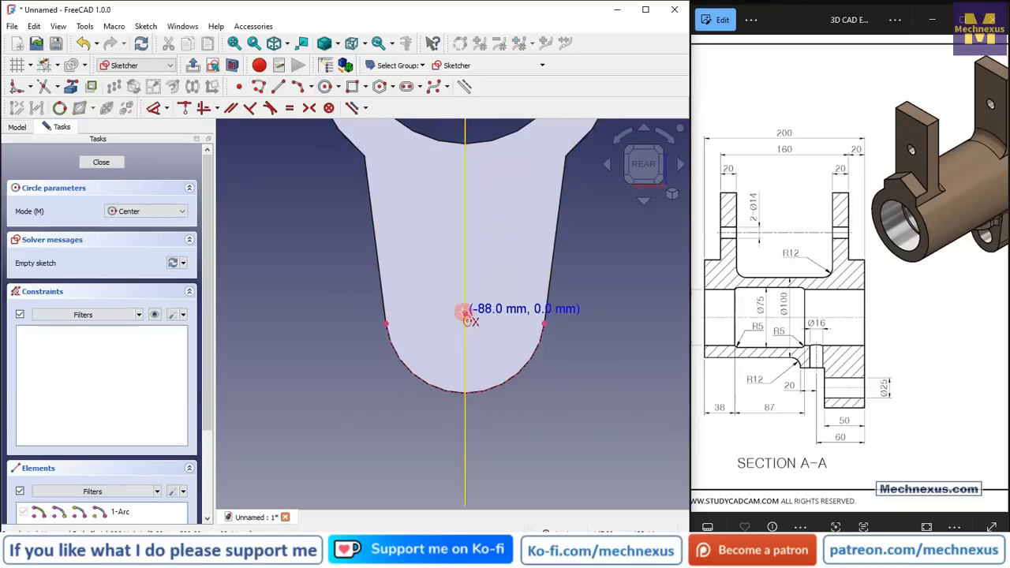
{"action": "left_click", "coordinate": [465, 314]}
{"action": "left_click", "coordinate": [485, 338]}
{"action": "right_click", "coordinate": [491, 336]}
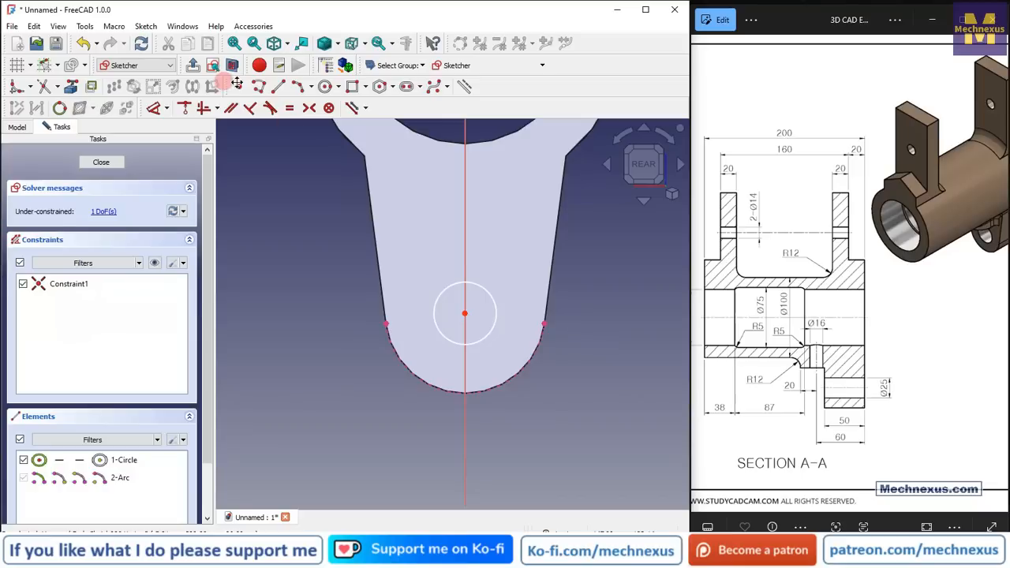
{"action": "left_click", "coordinate": [154, 111]}
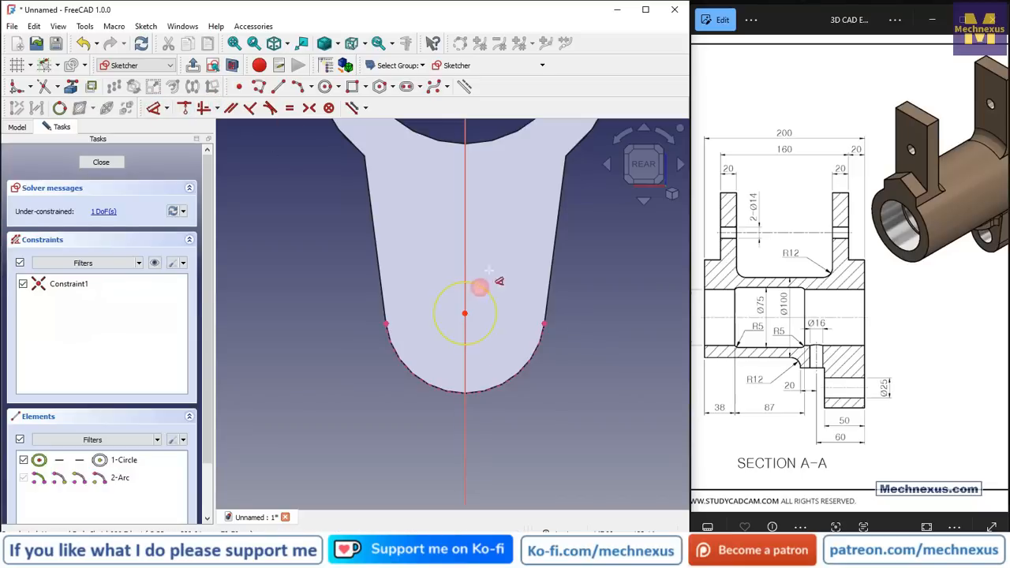
{"action": "left_click", "coordinate": [482, 292]}
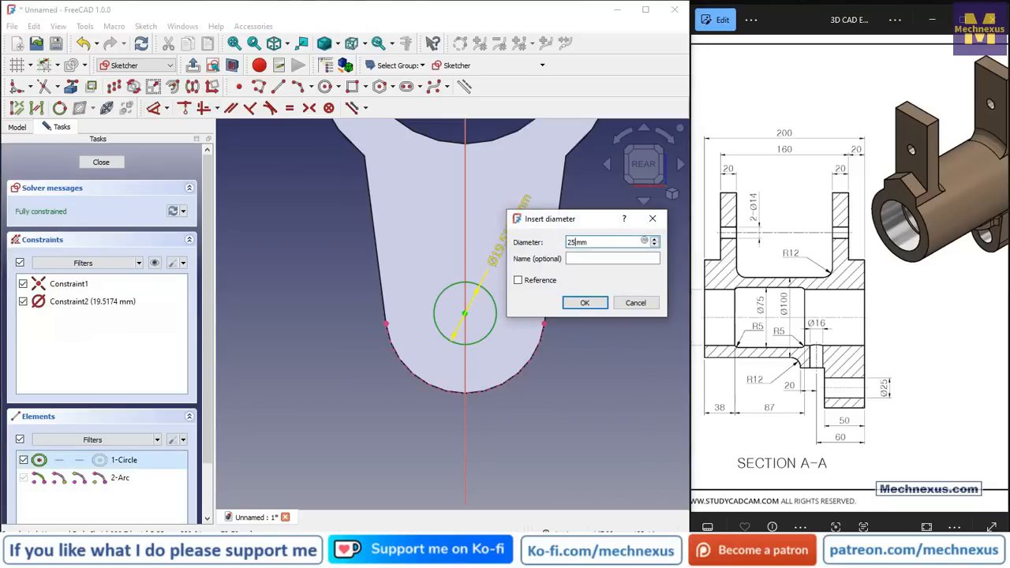
{"action": "key", "text": "Return"}
{"action": "left_click", "coordinate": [109, 168]}
Step: Start a pocket from the lug circle sketch and try the Through all type
{"action": "scroll", "coordinate": [474, 277], "scroll_direction": "down", "scroll_amount": 3}
{"action": "scroll", "coordinate": [467, 285], "scroll_direction": "up", "scroll_amount": 4}
{"action": "middle_click_drag", "start_coordinate": [484, 305], "coordinate": [567, 266]}
{"action": "scroll", "coordinate": [471, 316], "scroll_direction": "up", "scroll_amount": 7}
{"action": "middle_click_drag", "start_coordinate": [463, 318], "coordinate": [383, 354]}
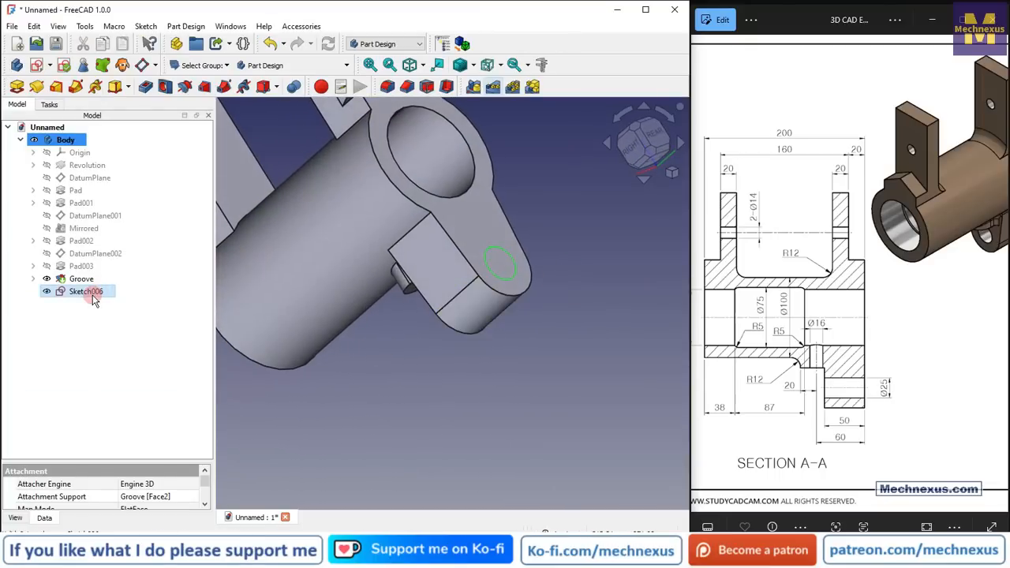
{"action": "left_click", "coordinate": [144, 87]}
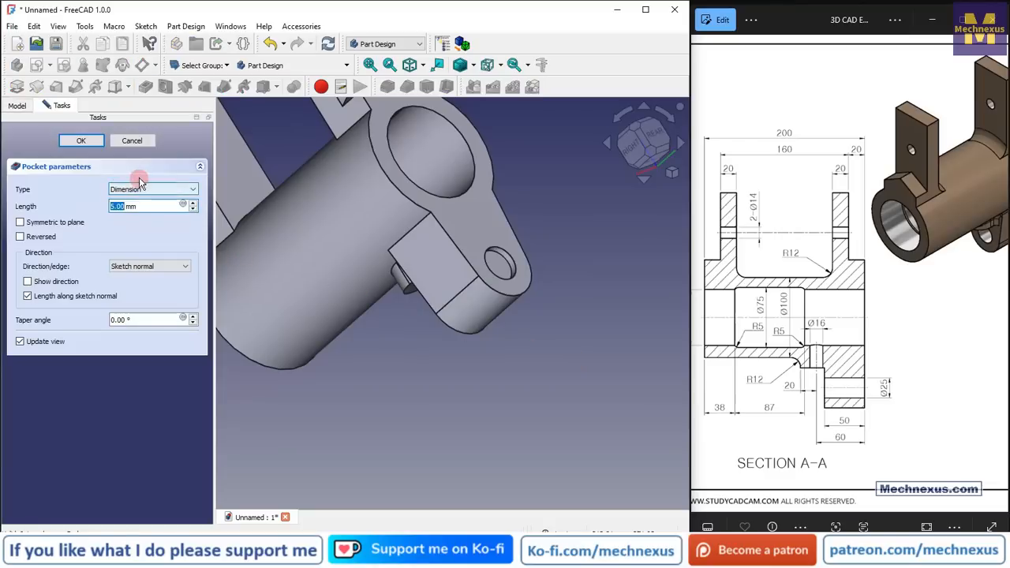
{"action": "left_click", "coordinate": [137, 190]}
{"action": "left_click", "coordinate": [146, 207]}
{"action": "middle_click_drag", "start_coordinate": [517, 326], "coordinate": [534, 275]}
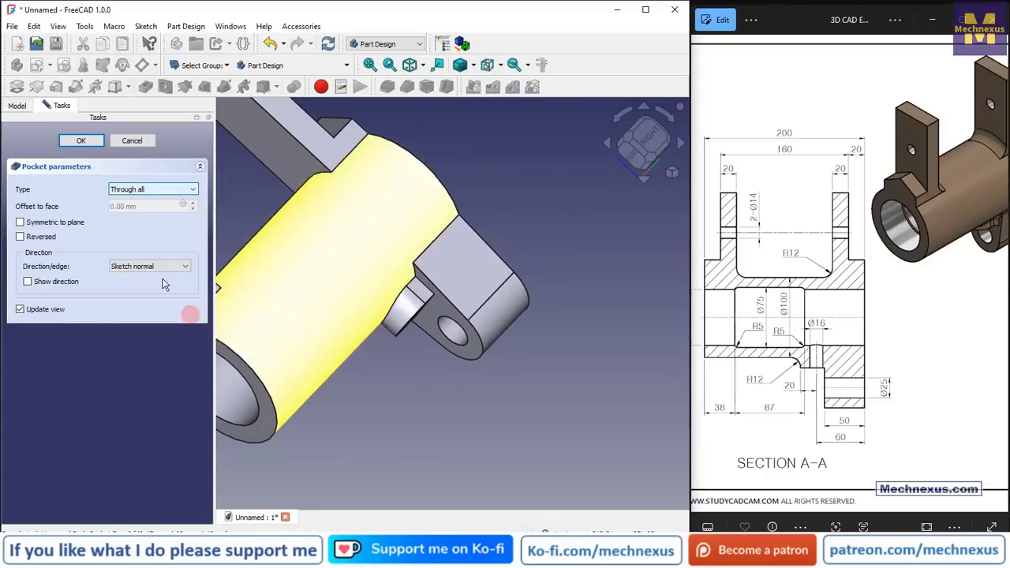
Step: Switch the pocket to Up to face, ending at the lug's opposite face, and confirm it
{"action": "left_click", "coordinate": [138, 193]}
{"action": "left_click", "coordinate": [141, 224]}
{"action": "left_click", "coordinate": [459, 337]}
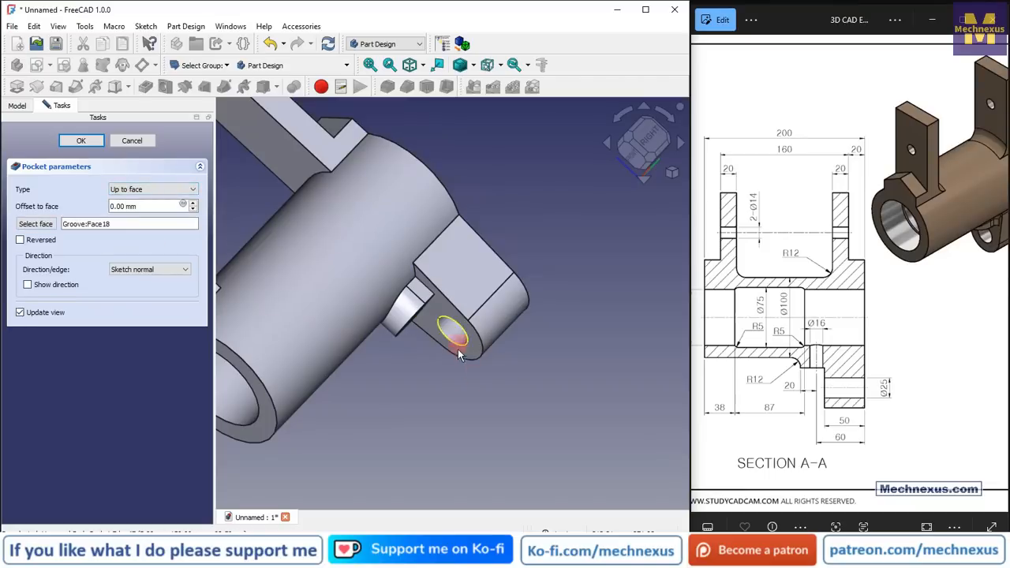
{"action": "key", "text": "v"}
{"action": "key", "text": "f"}
{"action": "left_click", "coordinate": [84, 140]}
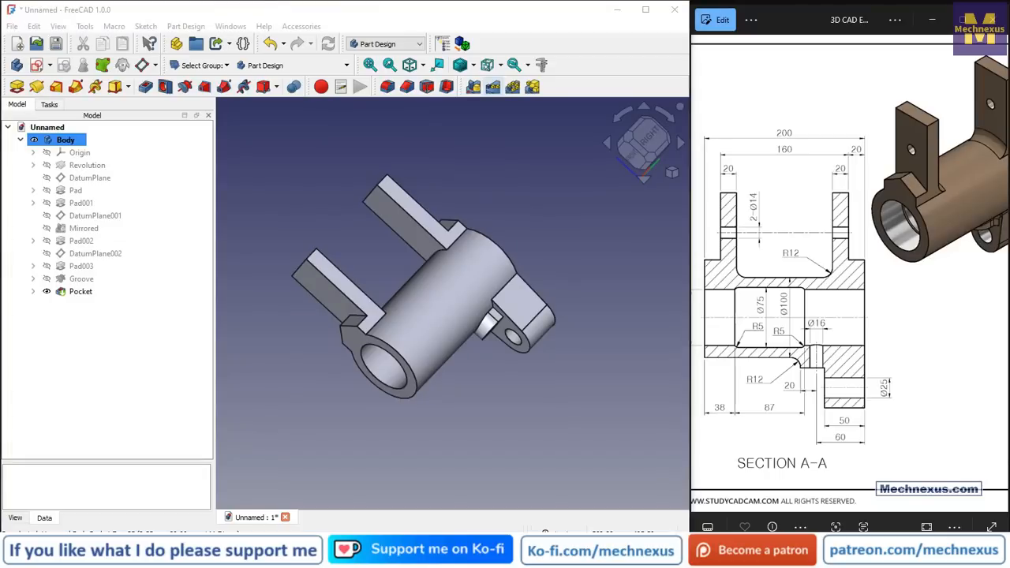
Step: Start a sketch on the front face of the front upright arm
{"action": "scroll", "coordinate": [740, 227], "scroll_direction": "down", "scroll_amount": 3}
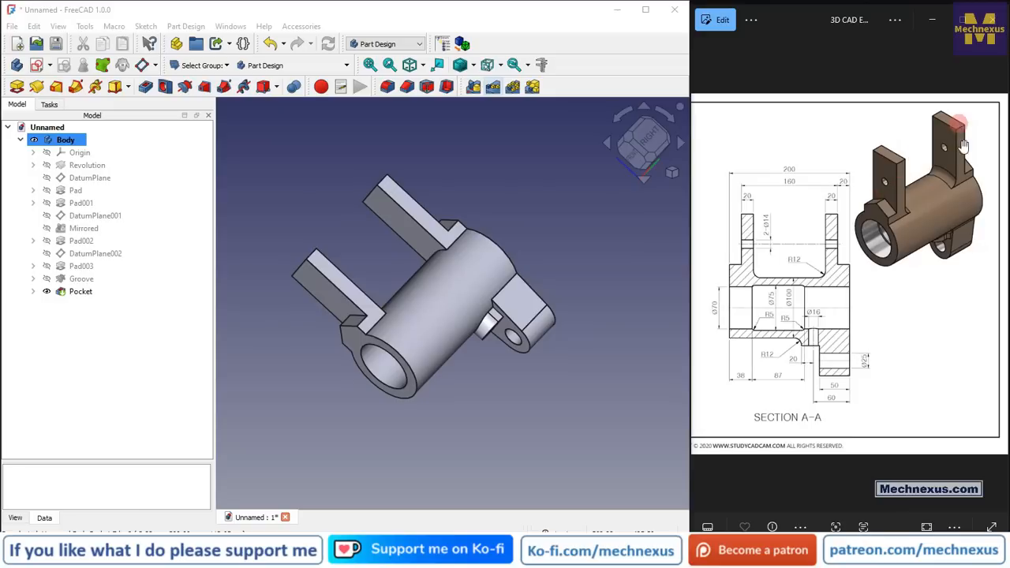
{"action": "scroll", "coordinate": [330, 308], "scroll_direction": "up", "scroll_amount": 2}
{"action": "left_click", "coordinate": [320, 303]}
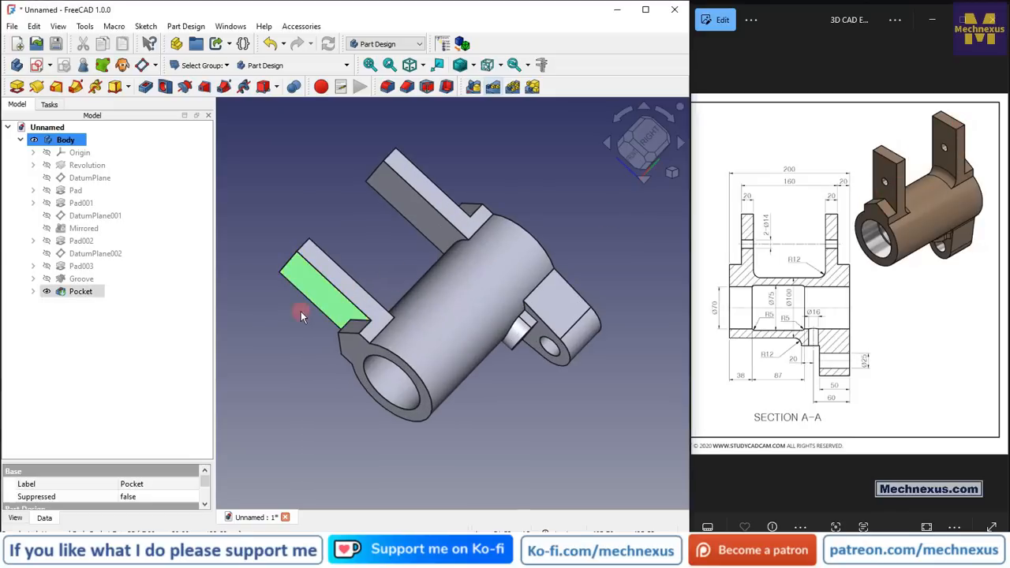
{"action": "left_click", "coordinate": [54, 88]}
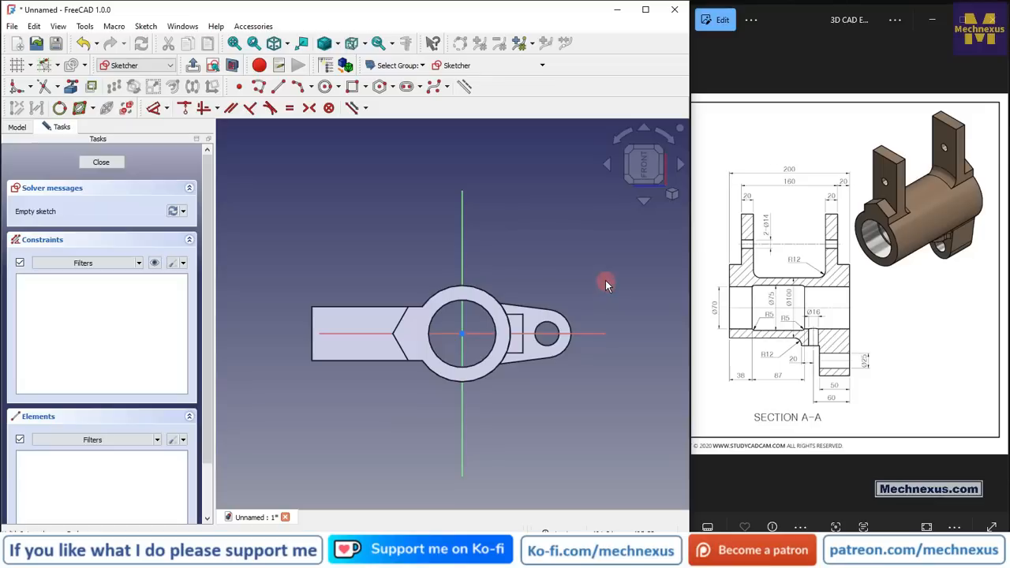
Step: Draw a circle about 17 mm in diameter on the front arm's face, centred on the sketch's vertical axis
{"action": "key", "text": "0"}
{"action": "scroll", "coordinate": [342, 255], "scroll_direction": "up", "scroll_amount": 2}
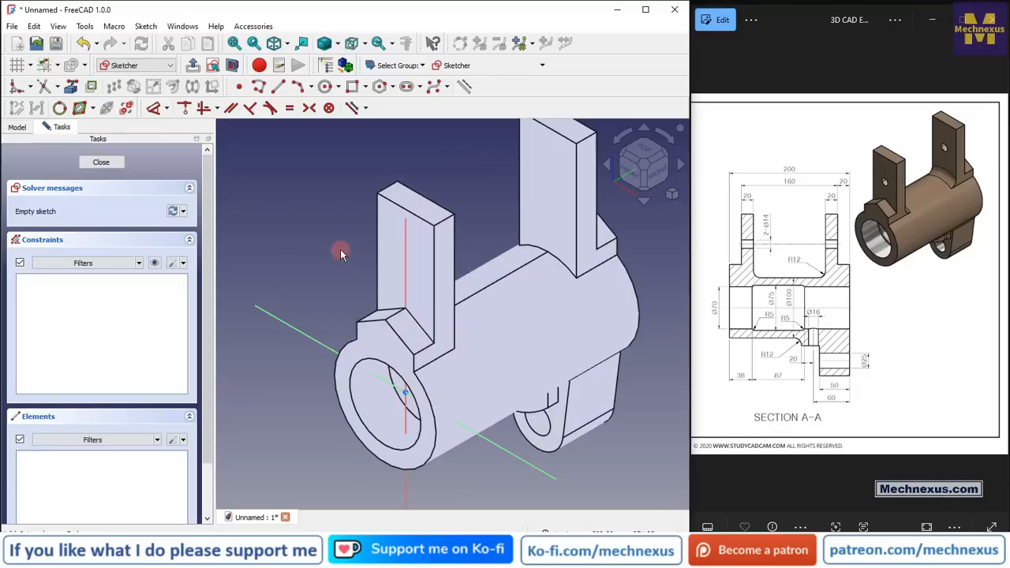
{"action": "left_click", "coordinate": [325, 86]}
{"action": "scroll", "coordinate": [385, 252], "scroll_direction": "up", "scroll_amount": 2}
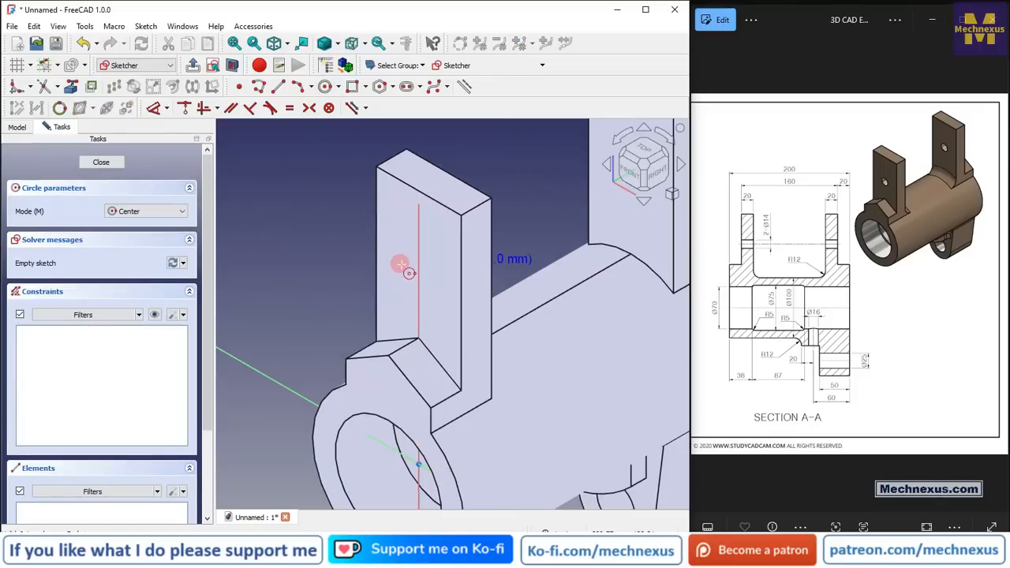
{"action": "left_click", "coordinate": [418, 281]}
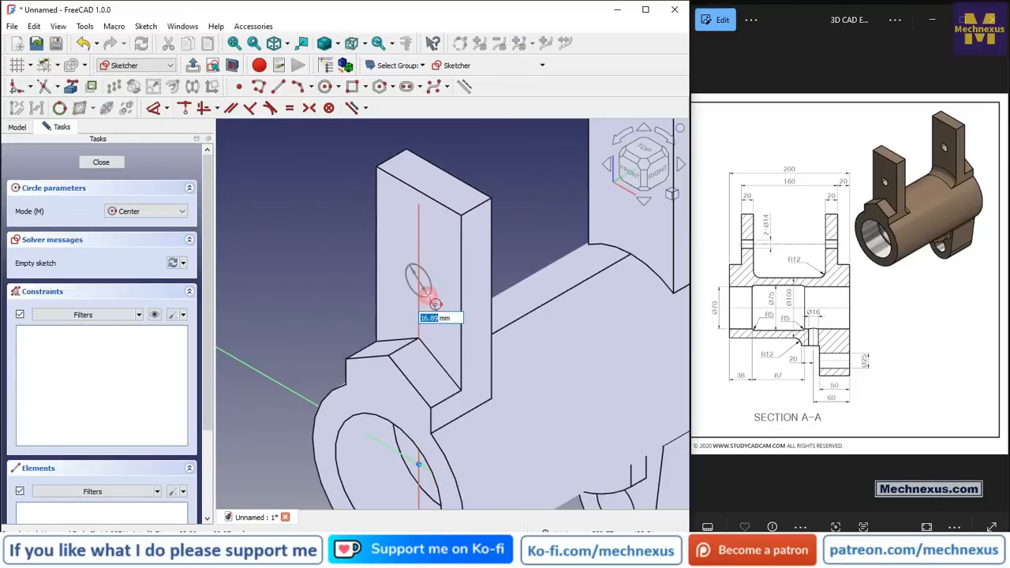
{"action": "left_click", "coordinate": [436, 304]}
{"action": "key", "text": "Escape"}
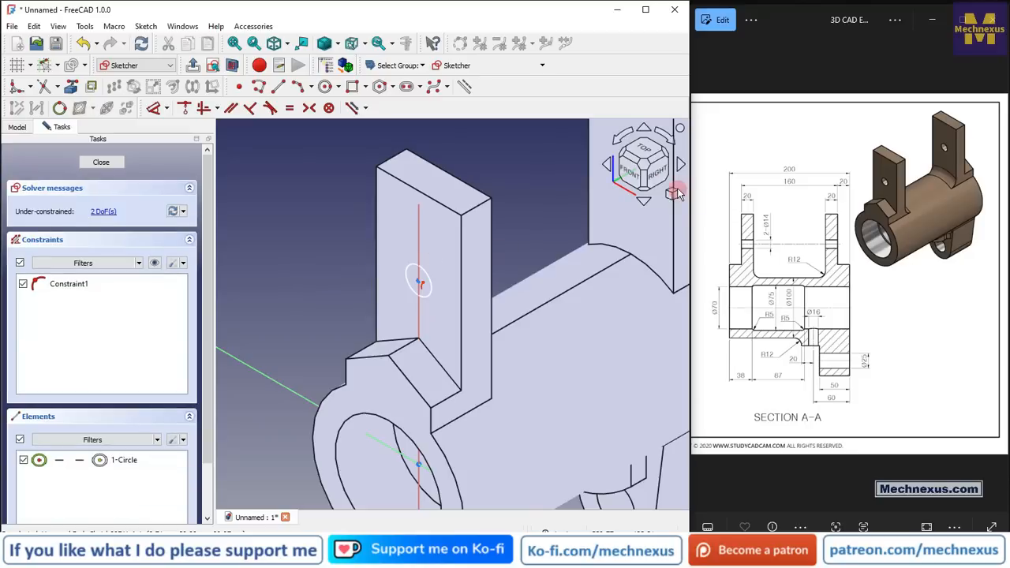
Step: Check the exercise drawing for the arm hole's diameter and its height above the bore centre
{"action": "left_click", "coordinate": [635, 177]}
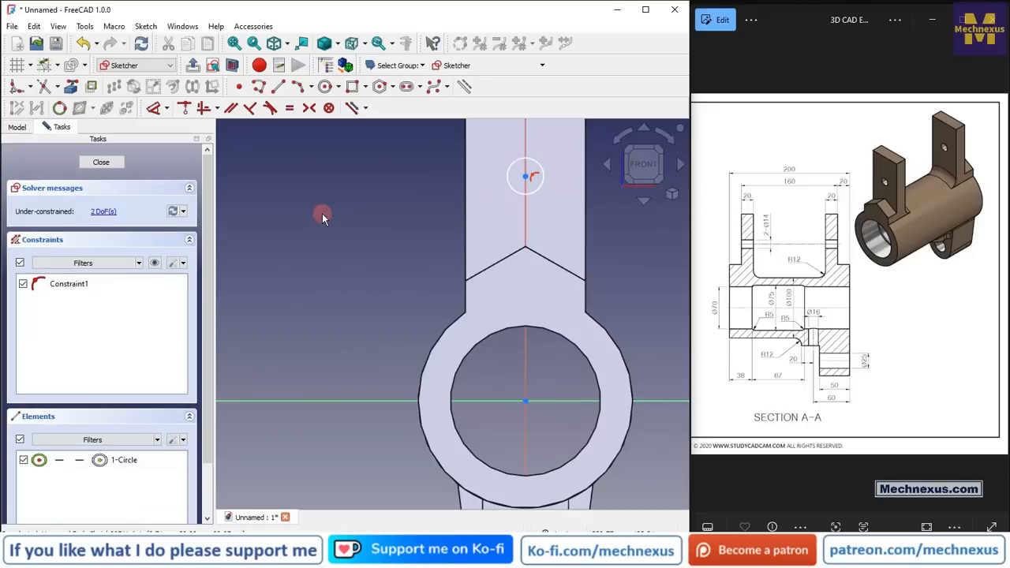
{"action": "scroll", "coordinate": [320, 277], "scroll_direction": "down", "scroll_amount": 2}
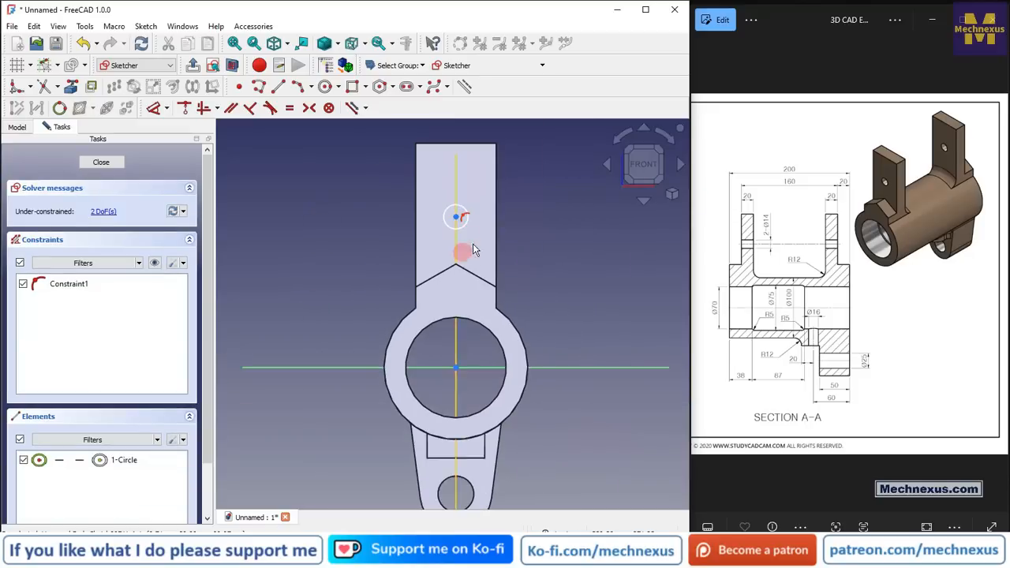
{"action": "scroll", "coordinate": [477, 210], "scroll_direction": "up", "scroll_amount": 2}
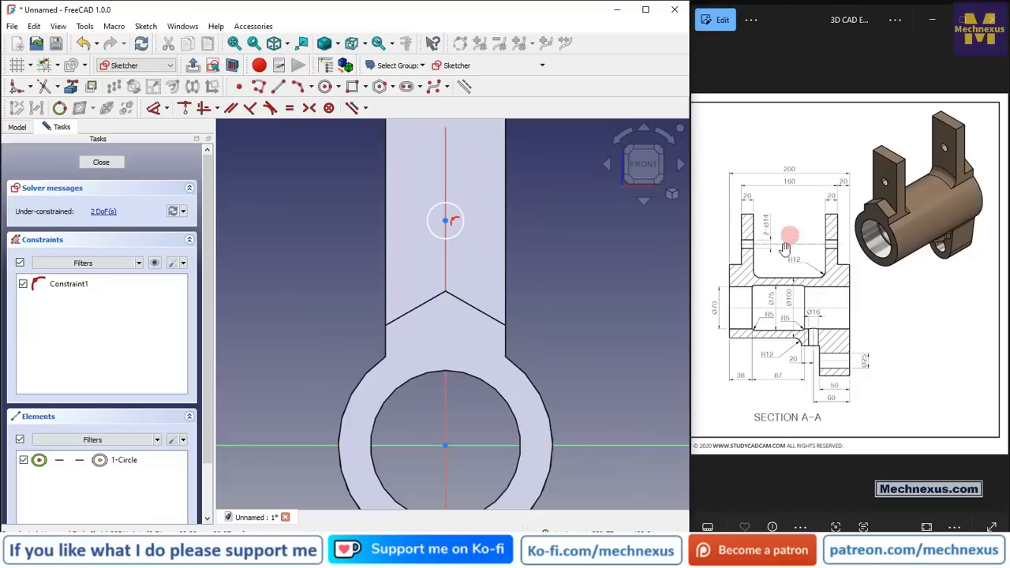
{"action": "scroll", "coordinate": [737, 229], "scroll_direction": "up", "scroll_amount": 3}
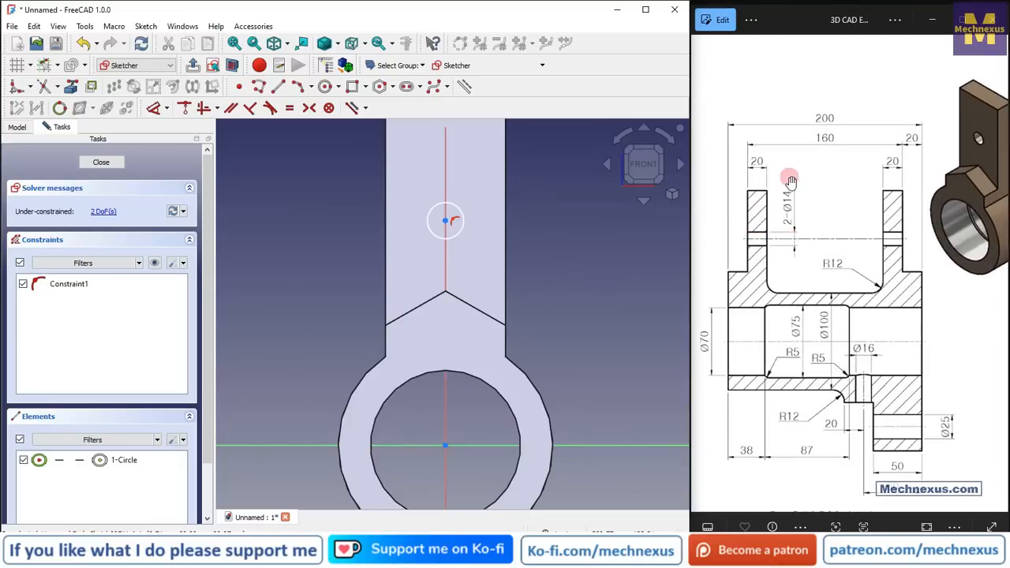
{"action": "left_click_drag", "start_coordinate": [766, 264], "coordinate": [879, 267]}
{"action": "scroll", "coordinate": [879, 267], "scroll_direction": "down", "scroll_amount": 2}
{"action": "scroll", "coordinate": [740, 285], "scroll_direction": "up", "scroll_amount": 2}
{"action": "left_click_drag", "start_coordinate": [743, 286], "coordinate": [824, 282]}
{"action": "left_click", "coordinate": [430, 326]}
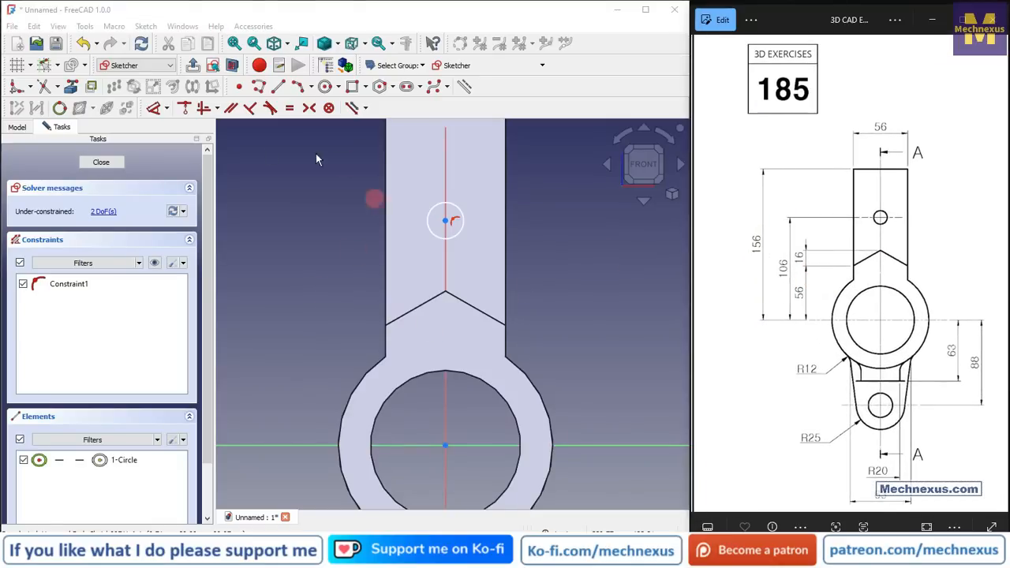
Step: Dimension the arm circle's diameter as 14 mm
{"action": "left_click", "coordinate": [153, 107]}
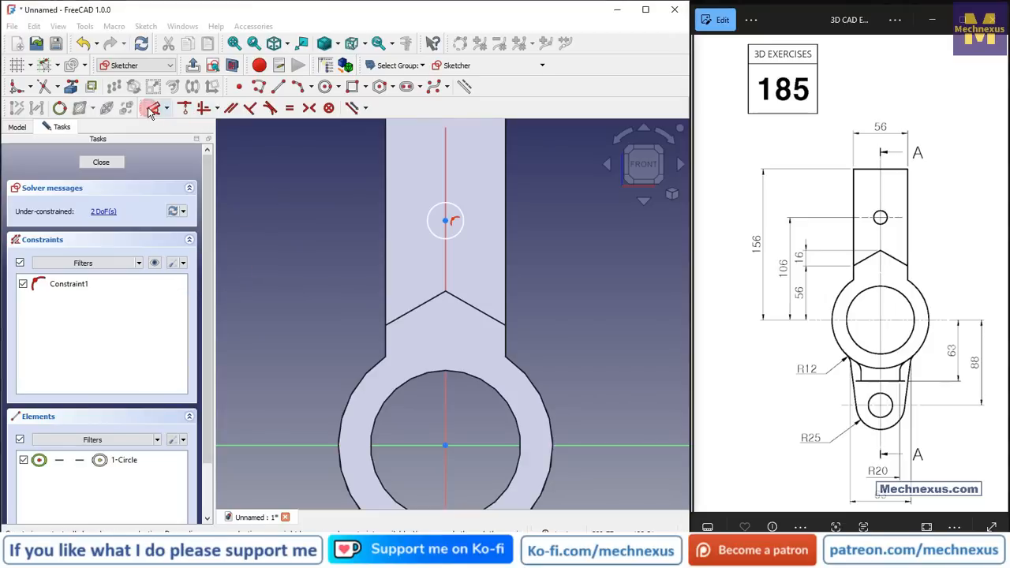
{"action": "left_click", "coordinate": [455, 207]}
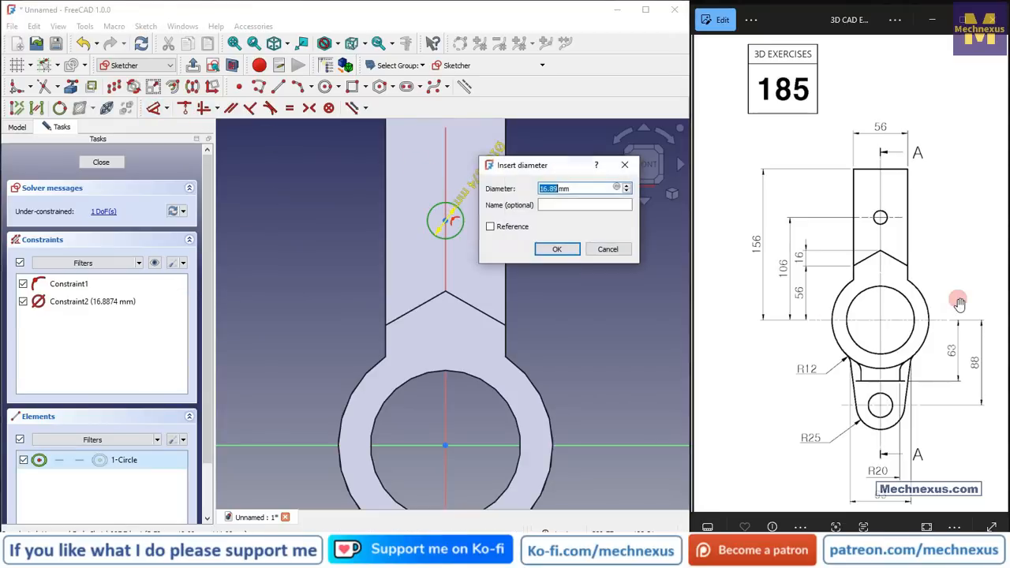
{"action": "type", "text": "14"}
{"action": "key", "text": "Return"}
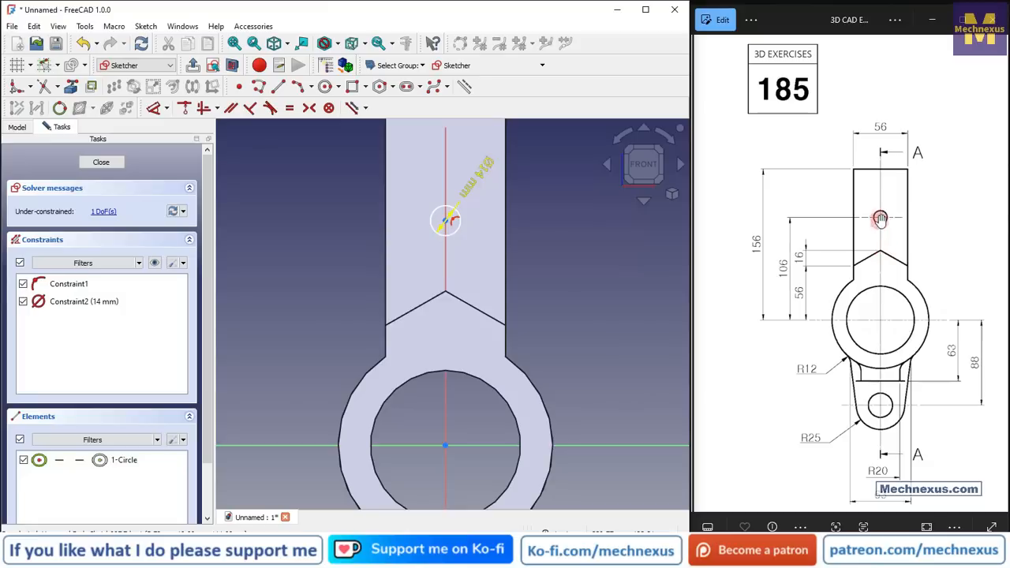
Step: Dimension the distance from the origin to the circle's centre as 106 mm and close the sketch
{"action": "left_click", "coordinate": [155, 109]}
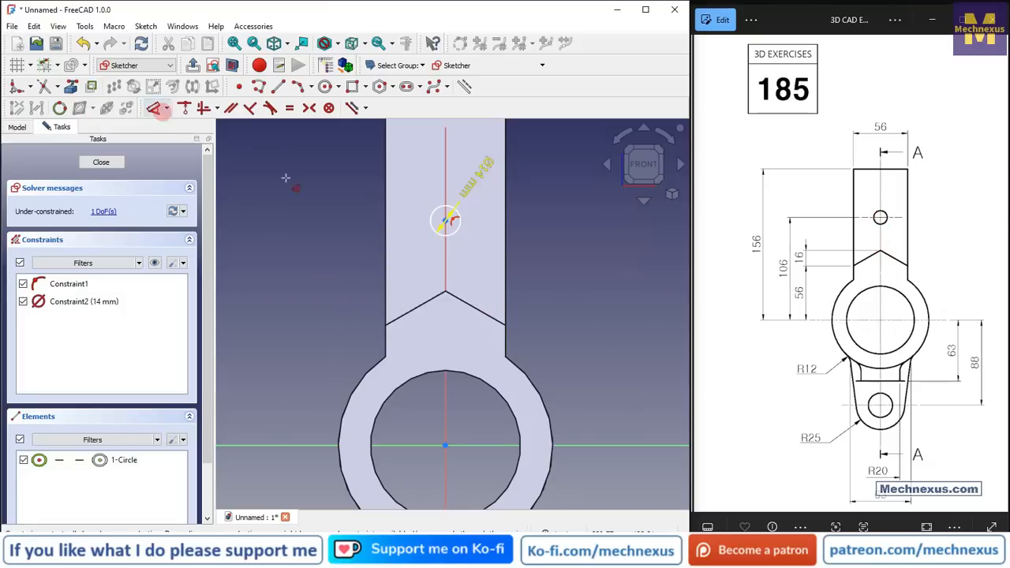
{"action": "left_click", "coordinate": [447, 447]}
{"action": "left_click", "coordinate": [447, 221]}
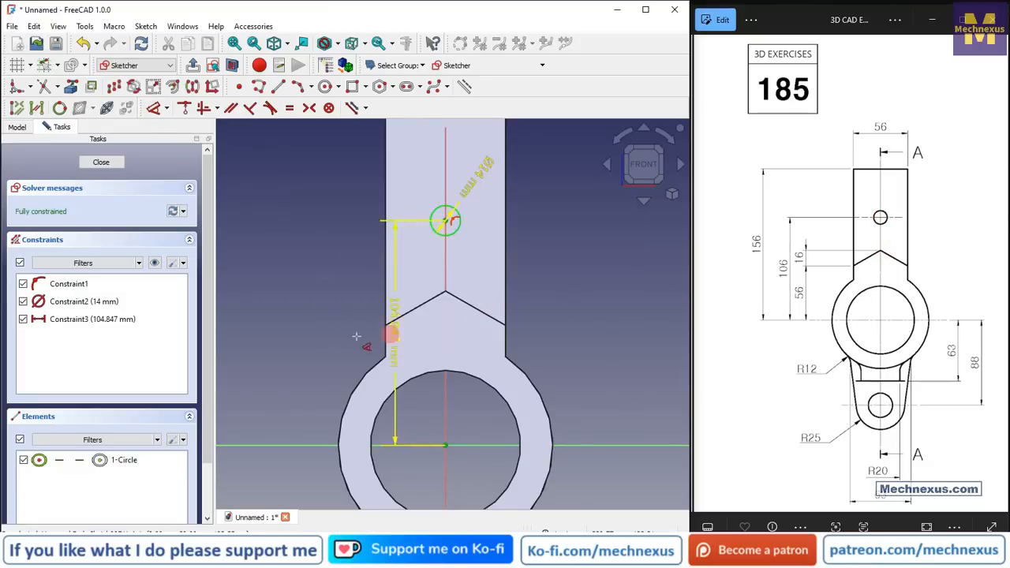
{"action": "left_click", "coordinate": [276, 335]}
{"action": "type", "text": "106"}
{"action": "key", "text": "Return"}
{"action": "left_click", "coordinate": [99, 163]}
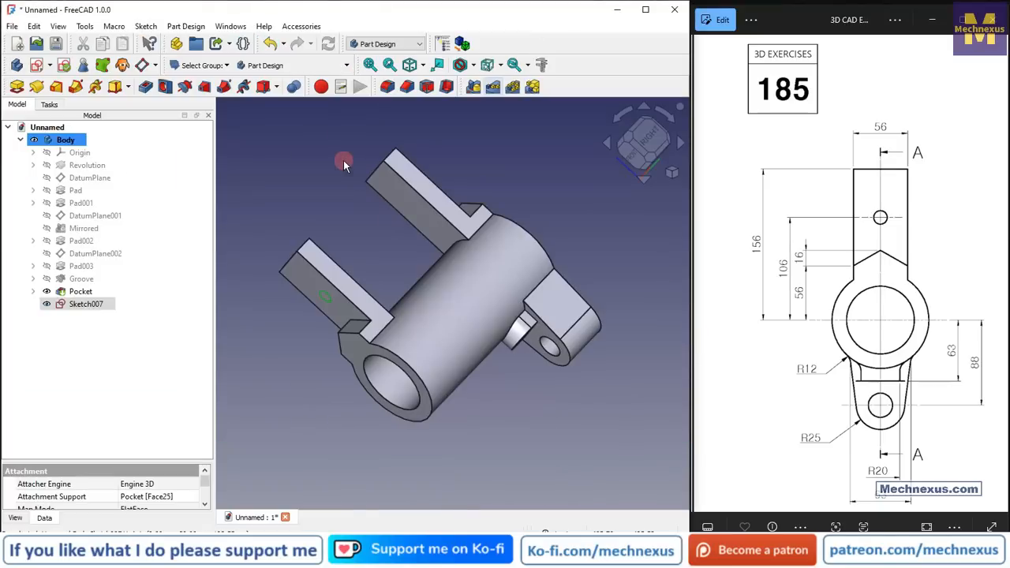
Step: Cut the 14 mm hole with a Through all pocket so it passes through both upright arms
{"action": "left_click", "coordinate": [143, 90]}
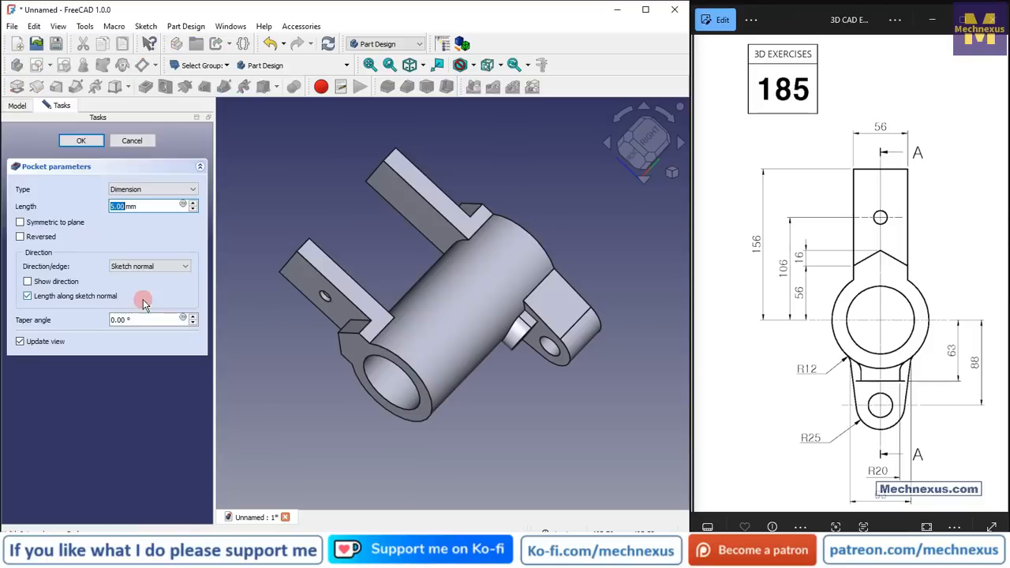
{"action": "left_click", "coordinate": [139, 190]}
{"action": "left_click", "coordinate": [143, 208]}
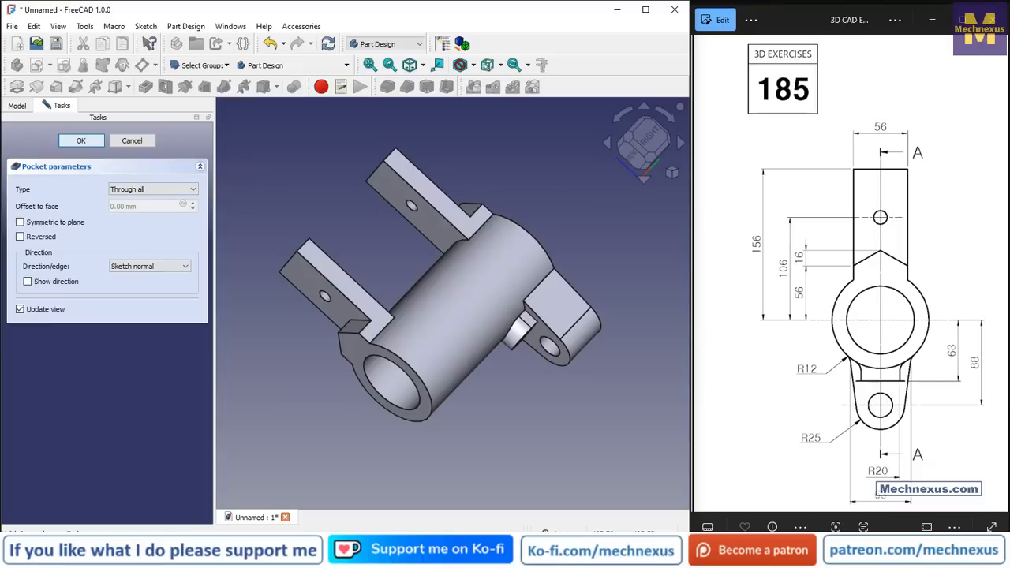
{"action": "left_click", "coordinate": [80, 140]}
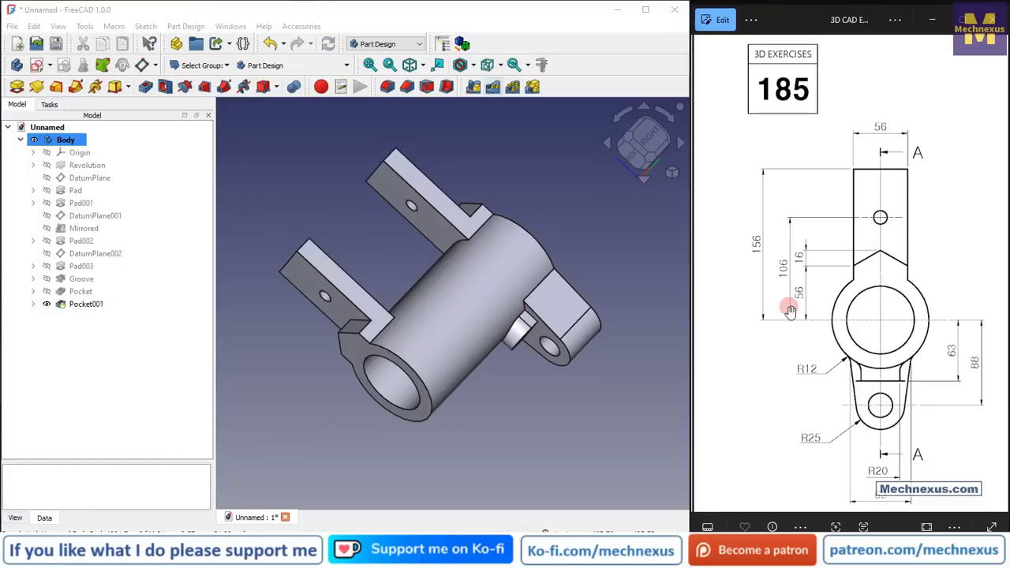
Step: Start a fillet on the two circular edges at the ends of the wider recess inside the bore
{"action": "scroll", "coordinate": [892, 316], "scroll_direction": "down", "scroll_amount": 3}
{"action": "scroll", "coordinate": [880, 324], "scroll_direction": "up", "scroll_amount": 5}
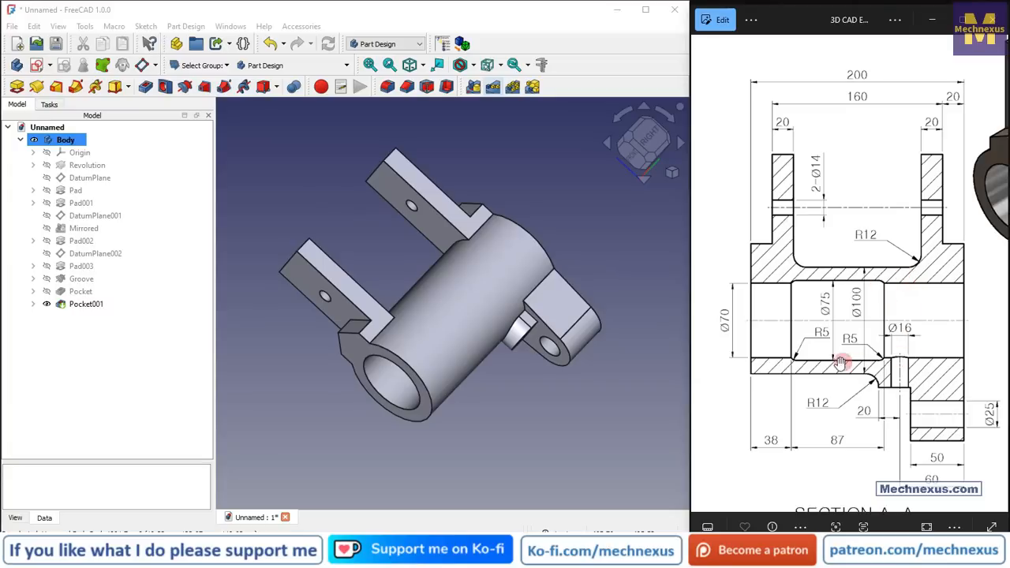
{"action": "scroll", "coordinate": [413, 362], "scroll_direction": "up", "scroll_amount": 4}
{"action": "middle_click_drag", "start_coordinate": [419, 364], "coordinate": [475, 314]}
{"action": "scroll", "coordinate": [363, 412], "scroll_direction": "up", "scroll_amount": 4}
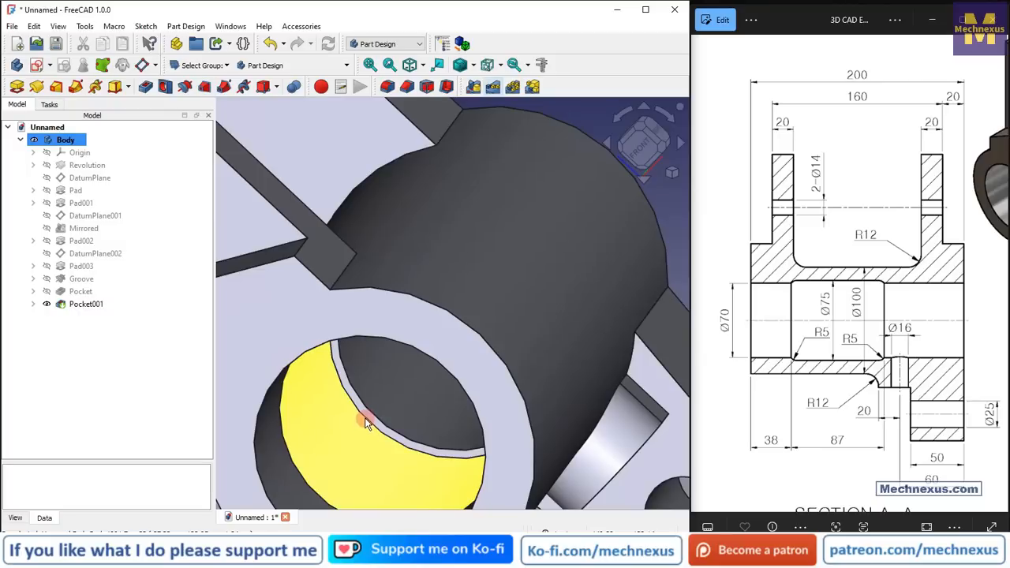
{"action": "left_click", "coordinate": [293, 411]}
{"action": "scroll", "coordinate": [474, 315], "scroll_direction": "down", "scroll_amount": 6}
{"action": "middle_click_drag", "start_coordinate": [442, 394], "coordinate": [361, 505]}
{"action": "scroll", "coordinate": [500, 289], "scroll_direction": "up", "scroll_amount": 6}
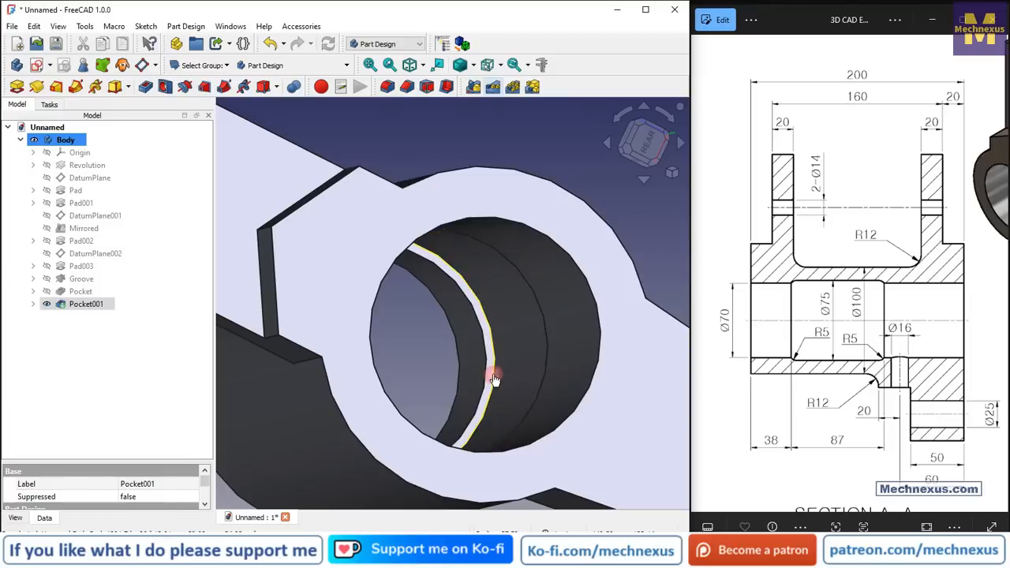
{"action": "scroll", "coordinate": [584, 239], "scroll_direction": "down", "scroll_amount": 5}
{"action": "middle_click_drag", "start_coordinate": [527, 301], "coordinate": [682, 221]}
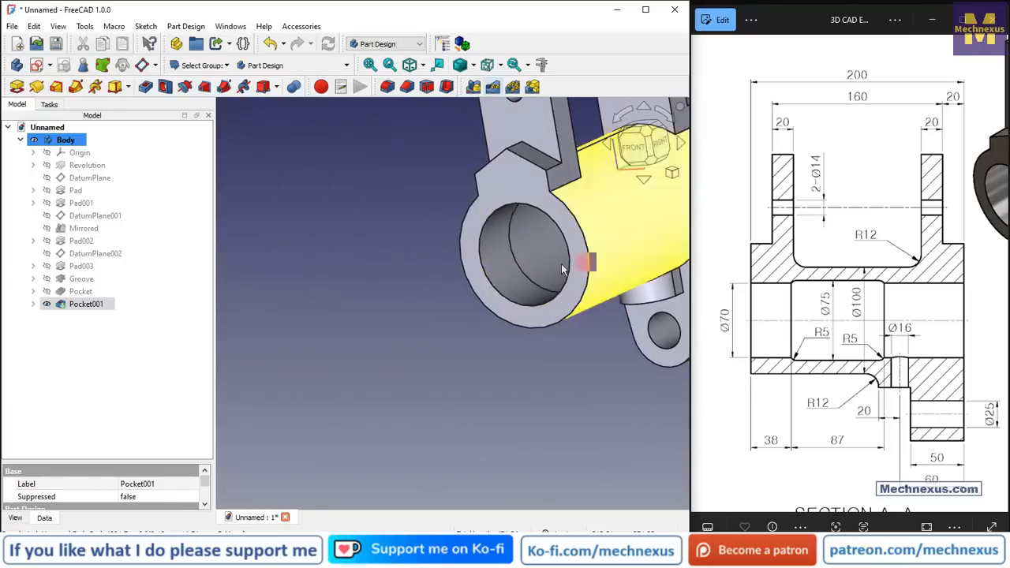
{"action": "scroll", "coordinate": [325, 235], "scroll_direction": "down", "scroll_amount": 3}
{"action": "scroll", "coordinate": [448, 190], "scroll_direction": "up", "scroll_amount": 3}
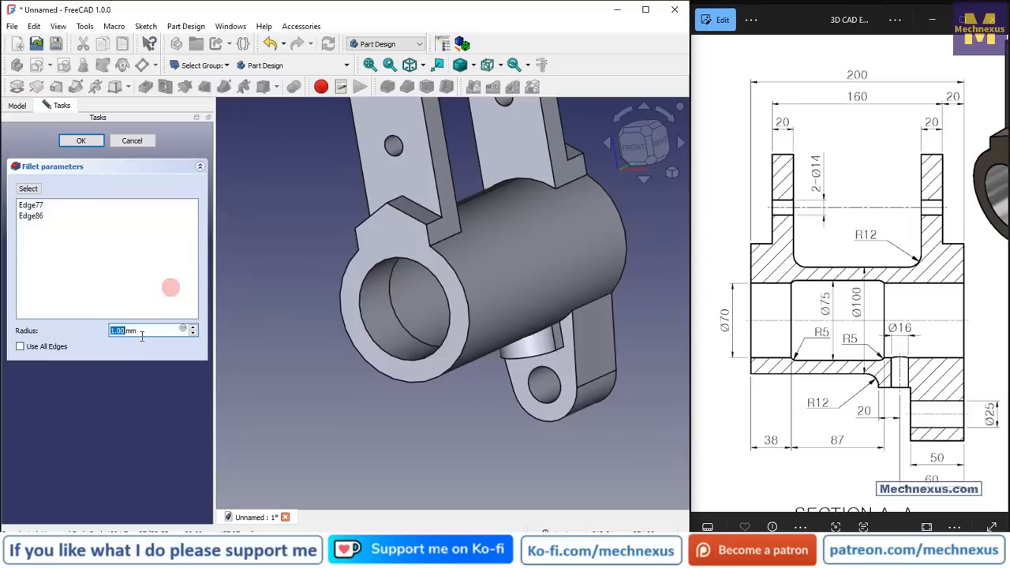
Step: Try a radius of 2.5 mm for the fillet on the recess edges
{"action": "left_click", "coordinate": [889, 351]}
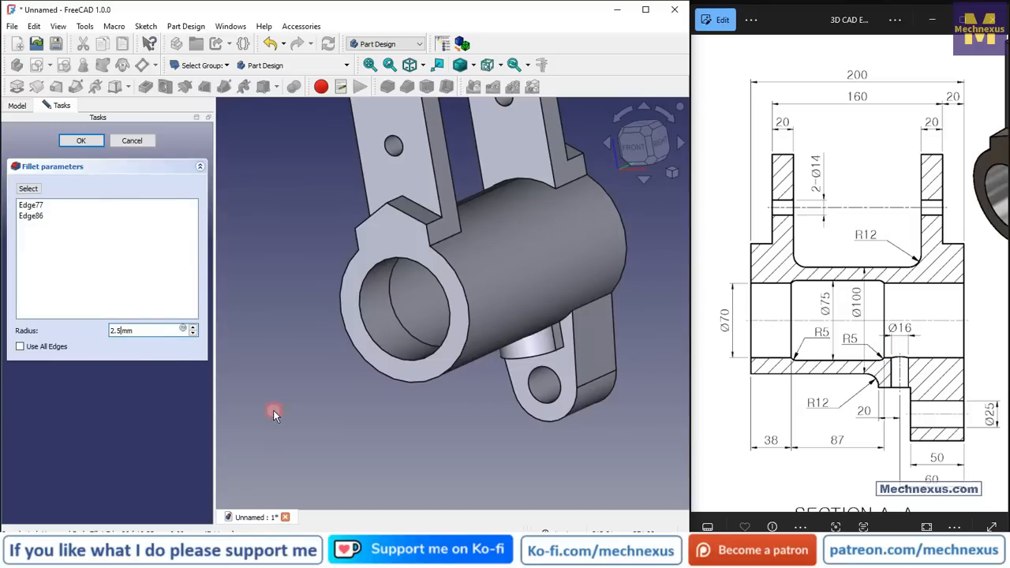
{"action": "left_click", "coordinate": [82, 141]}
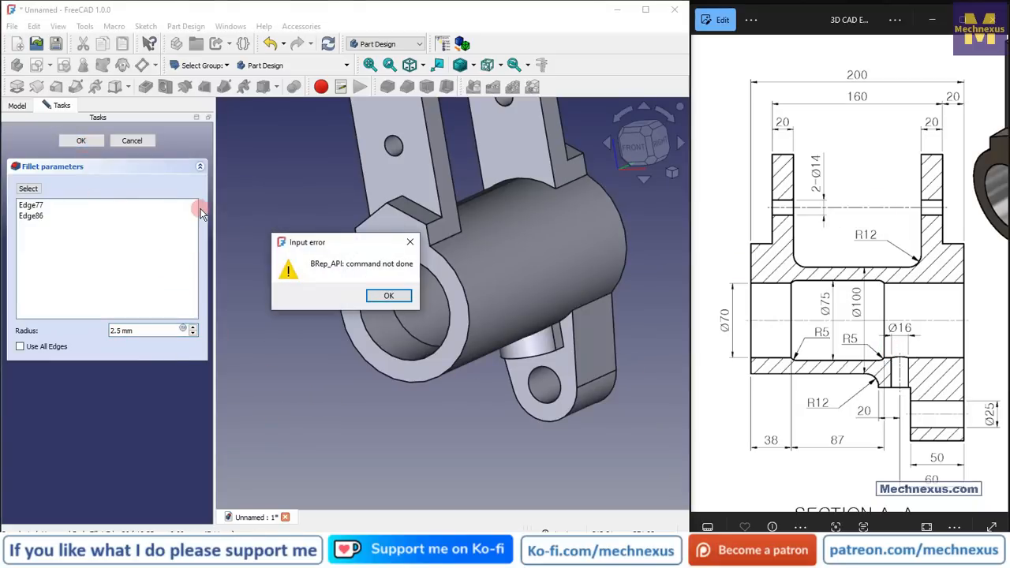
{"action": "left_click", "coordinate": [410, 242]}
Step: Set the recess fillet's radius to 2.499 mm and confirm it
{"action": "left_click", "coordinate": [122, 332]}
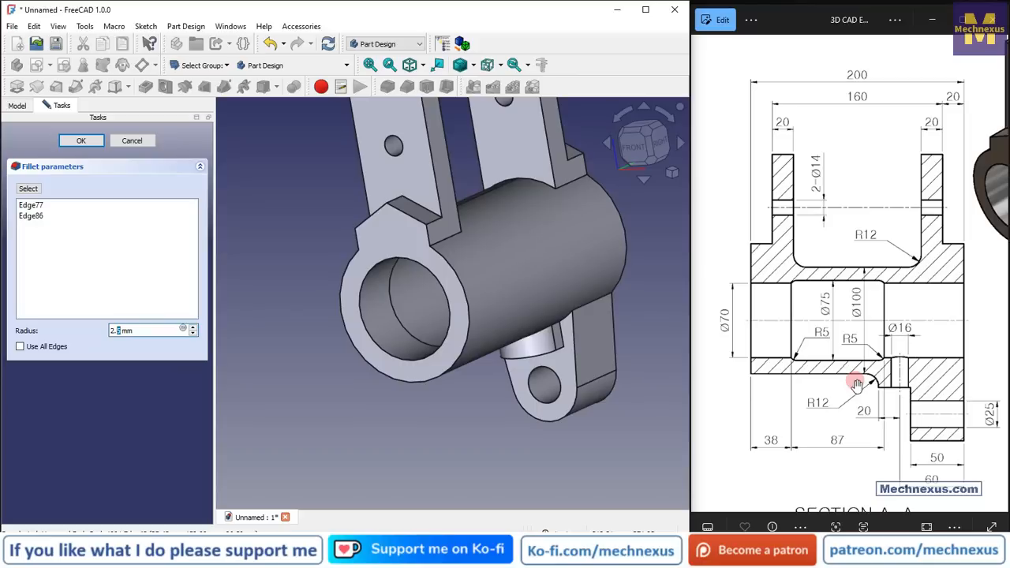
{"action": "left_click", "coordinate": [437, 60]}
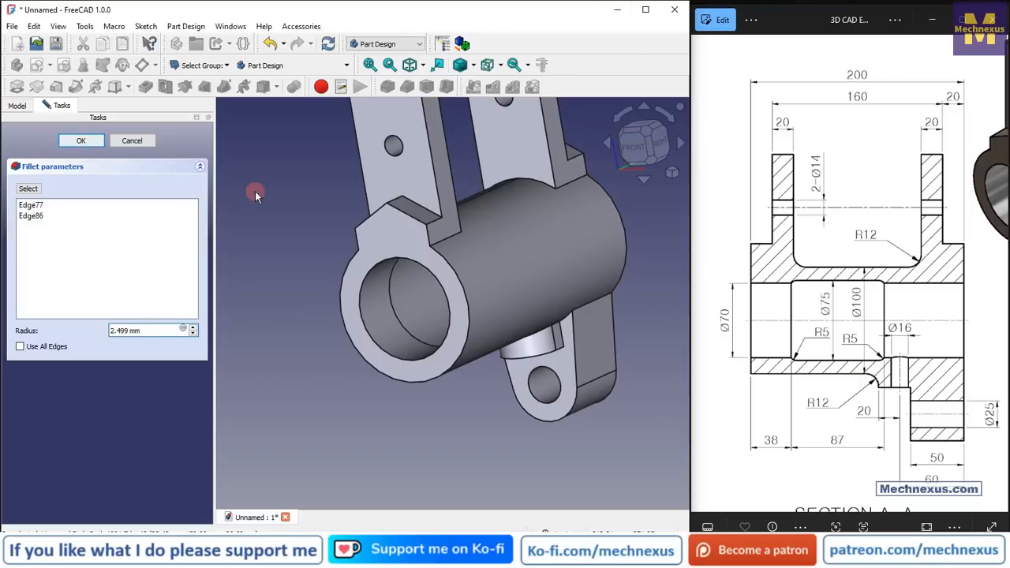
{"action": "left_click", "coordinate": [80, 140]}
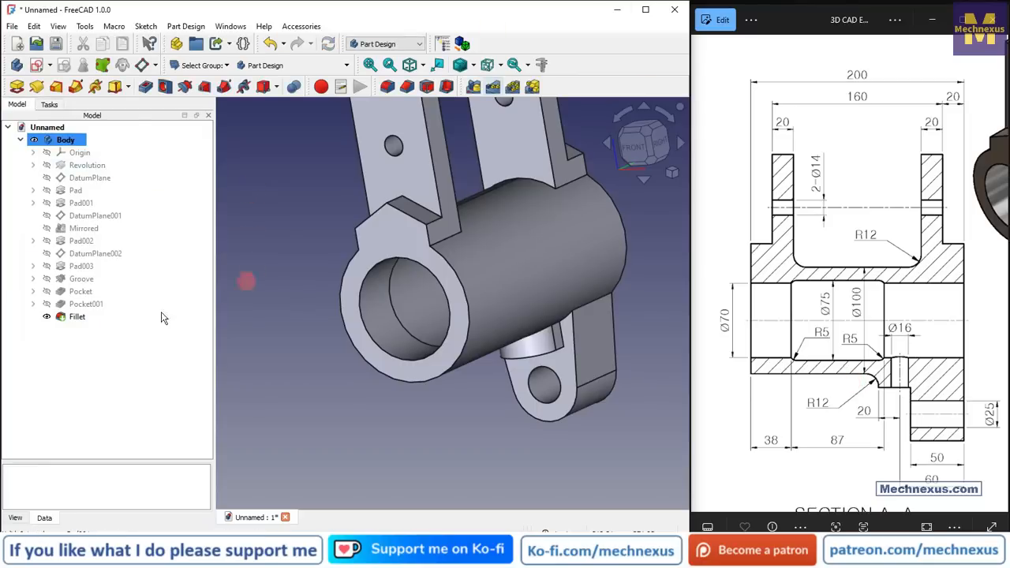
Step: Inspect the filleted recess edge inside the bore from the rear, and return to the isometric view
{"action": "scroll", "coordinate": [412, 318], "scroll_direction": "up", "scroll_amount": 3}
{"action": "middle_click_drag", "start_coordinate": [552, 331], "coordinate": [384, 401]}
{"action": "scroll", "coordinate": [297, 344], "scroll_direction": "down", "scroll_amount": 4}
{"action": "scroll", "coordinate": [428, 286], "scroll_direction": "up", "scroll_amount": 8}
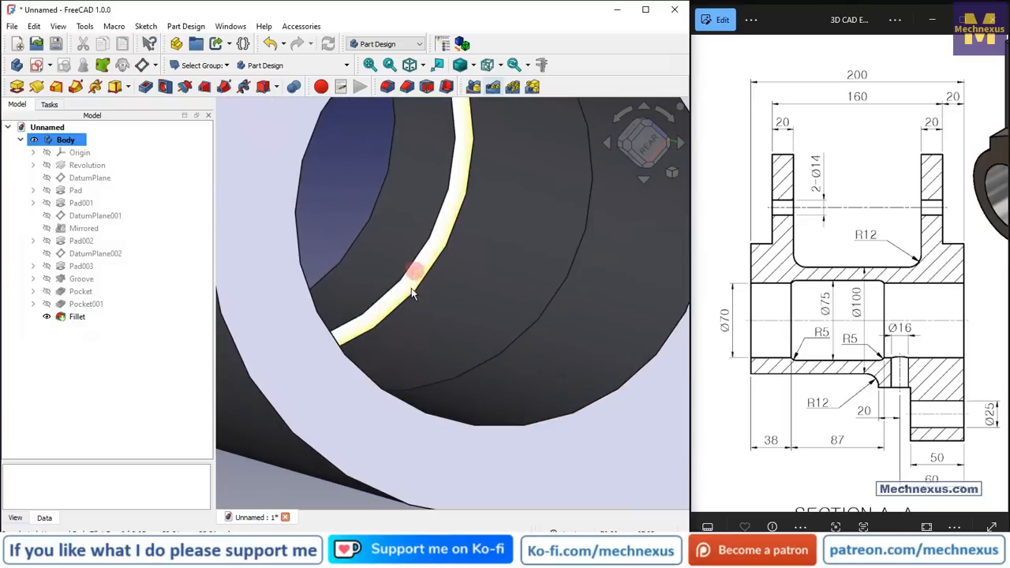
{"action": "scroll", "coordinate": [410, 287], "scroll_direction": "down", "scroll_amount": 8}
{"action": "middle_click_drag", "start_coordinate": [422, 318], "coordinate": [546, 290]}
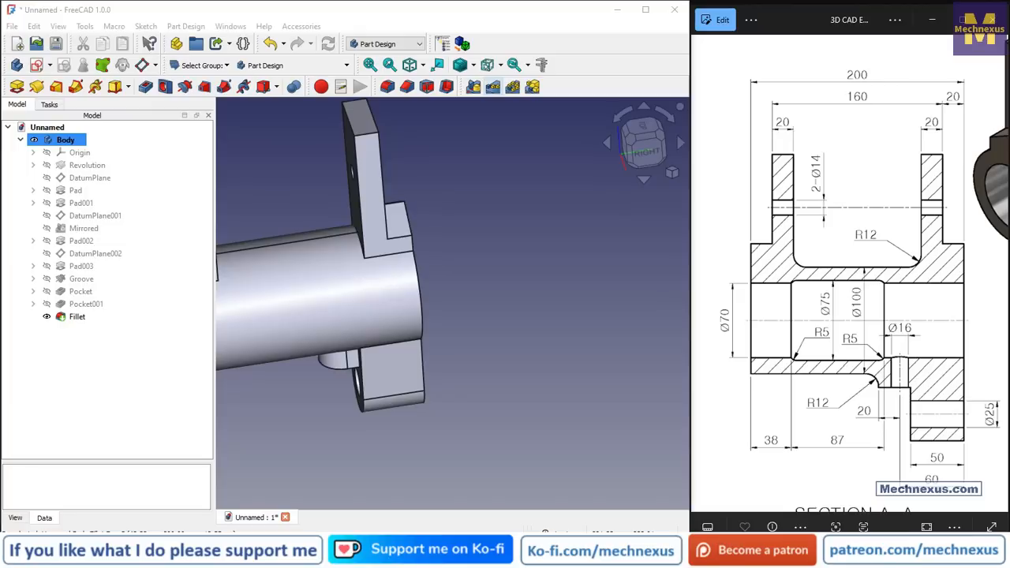
{"action": "scroll", "coordinate": [552, 272], "scroll_direction": "down", "scroll_amount": 8}
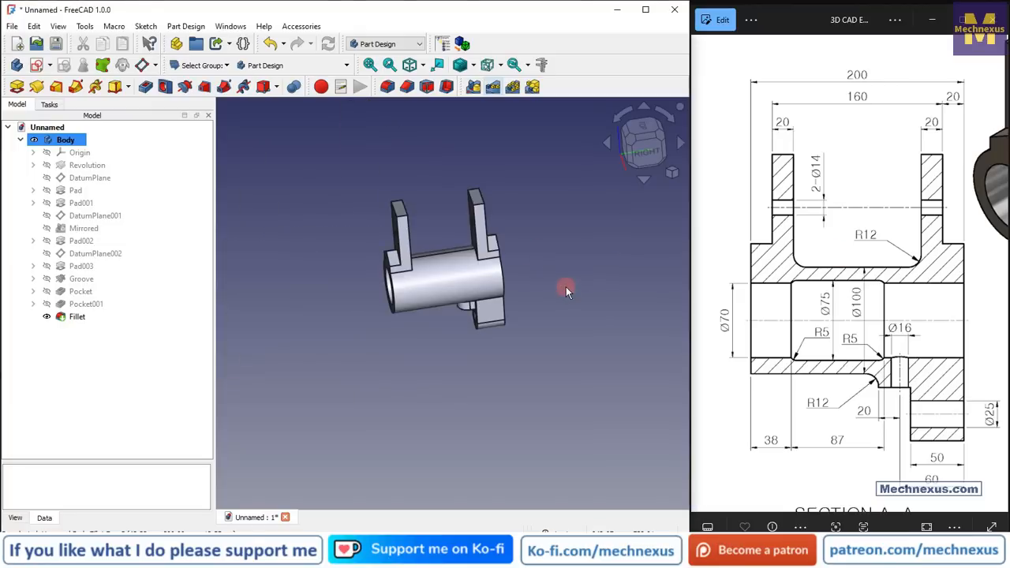
{"action": "key", "text": "0"}
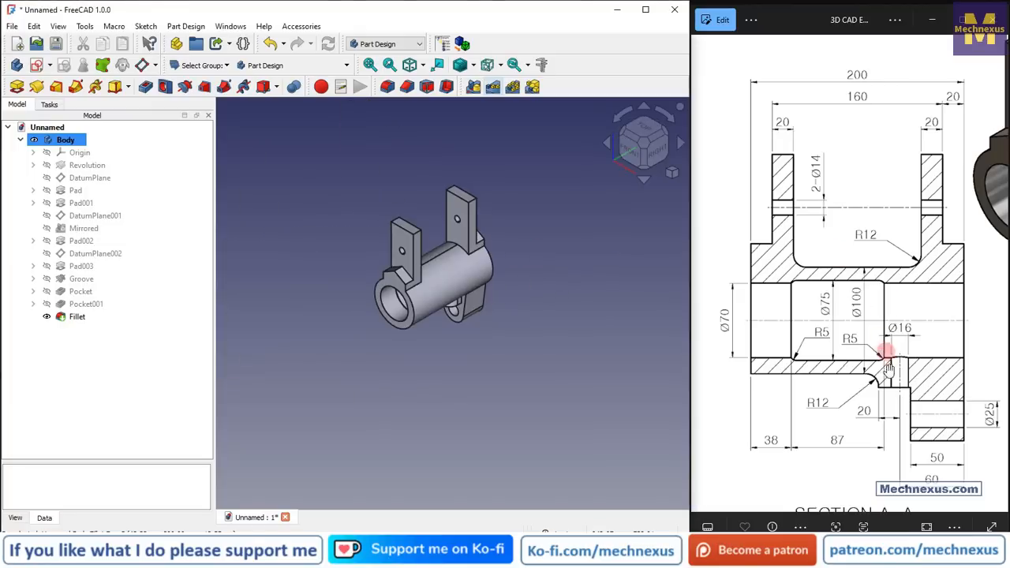
Step: Start a sketch on the flat end face of the small boss beside the lower lug
{"action": "scroll", "coordinate": [899, 400], "scroll_direction": "up", "scroll_amount": 2}
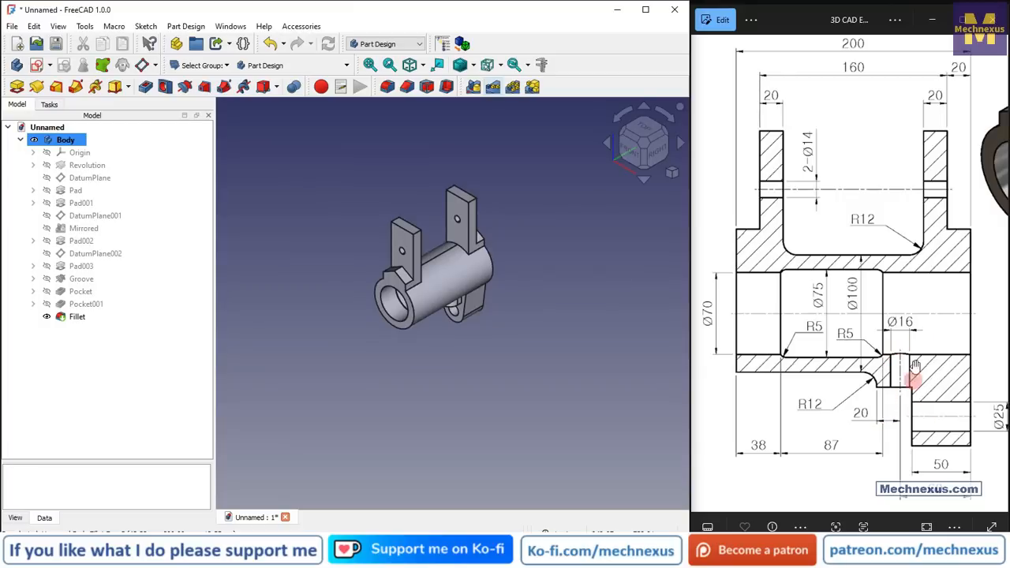
{"action": "scroll", "coordinate": [458, 303], "scroll_direction": "up", "scroll_amount": 4}
{"action": "middle_click_drag", "start_coordinate": [454, 303], "coordinate": [449, 228]}
{"action": "scroll", "coordinate": [445, 296], "scroll_direction": "up", "scroll_amount": 3}
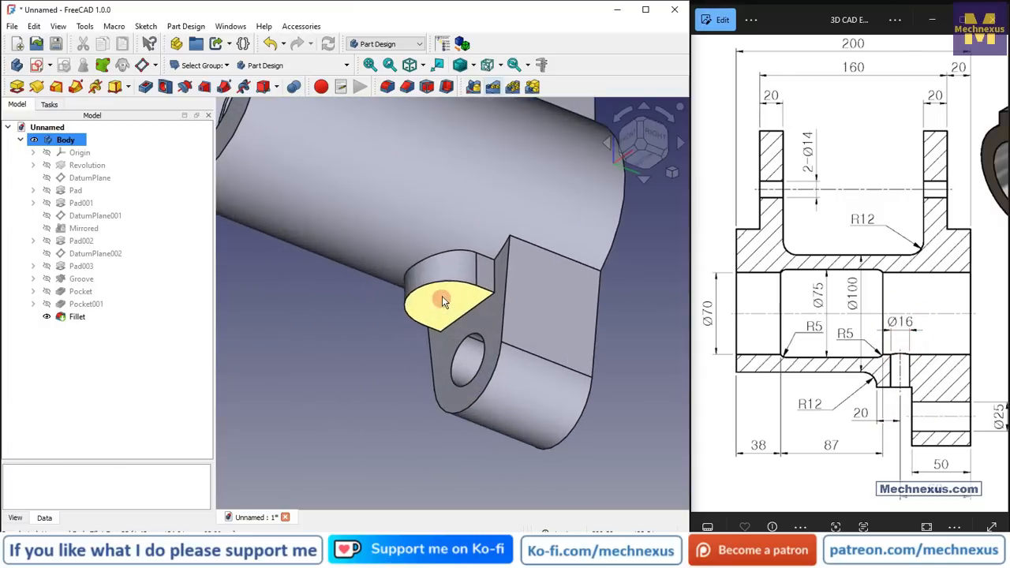
{"action": "left_click", "coordinate": [445, 294]}
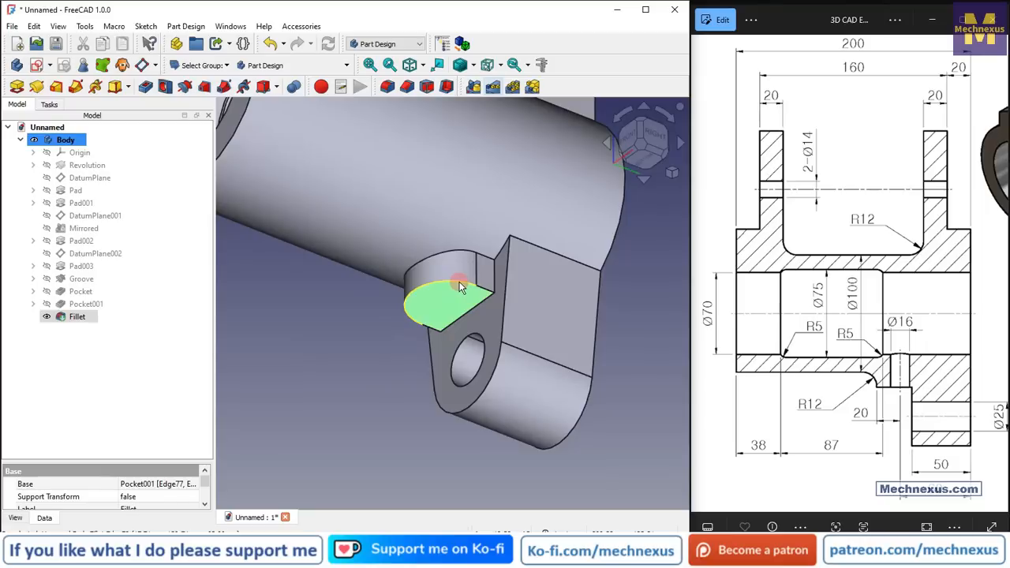
{"action": "left_click", "coordinate": [316, 316]}
{"action": "left_click", "coordinate": [458, 302]}
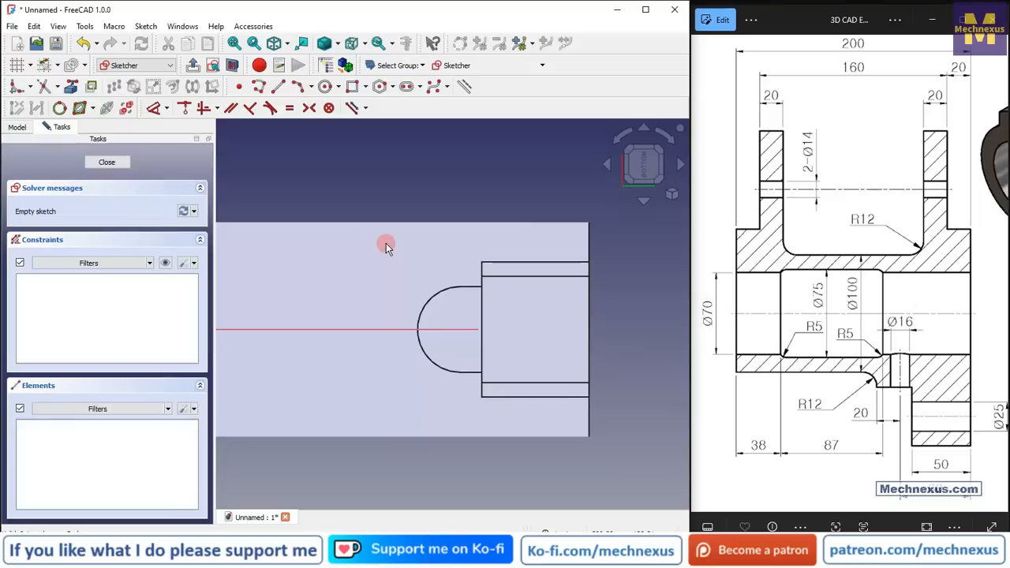
Step: Reference the boss's rounded edge as external geometry and draw a circle centred on that arc's centre
{"action": "left_click", "coordinate": [68, 88]}
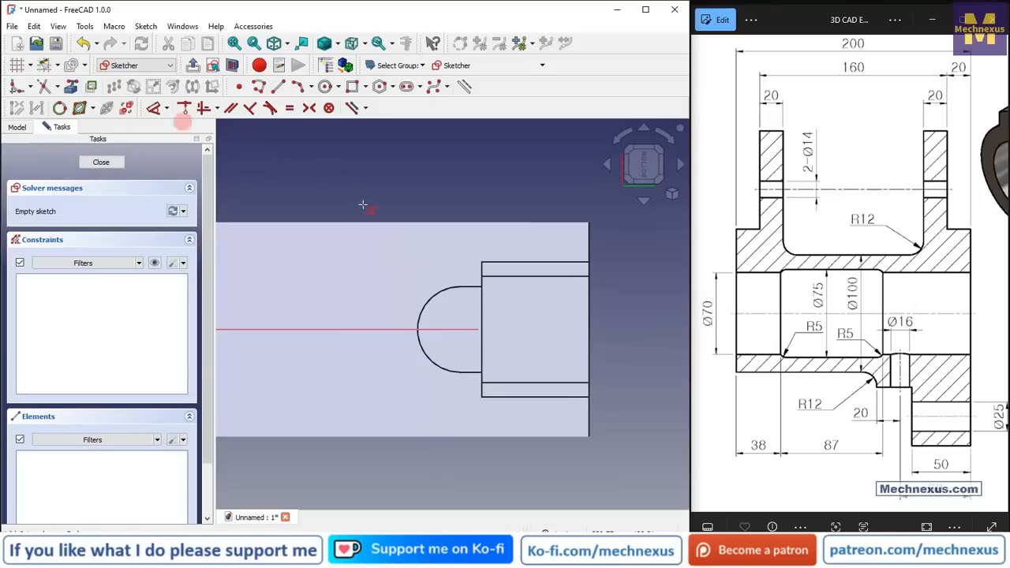
{"action": "left_click", "coordinate": [430, 293]}
{"action": "scroll", "coordinate": [394, 296], "scroll_direction": "up", "scroll_amount": 1}
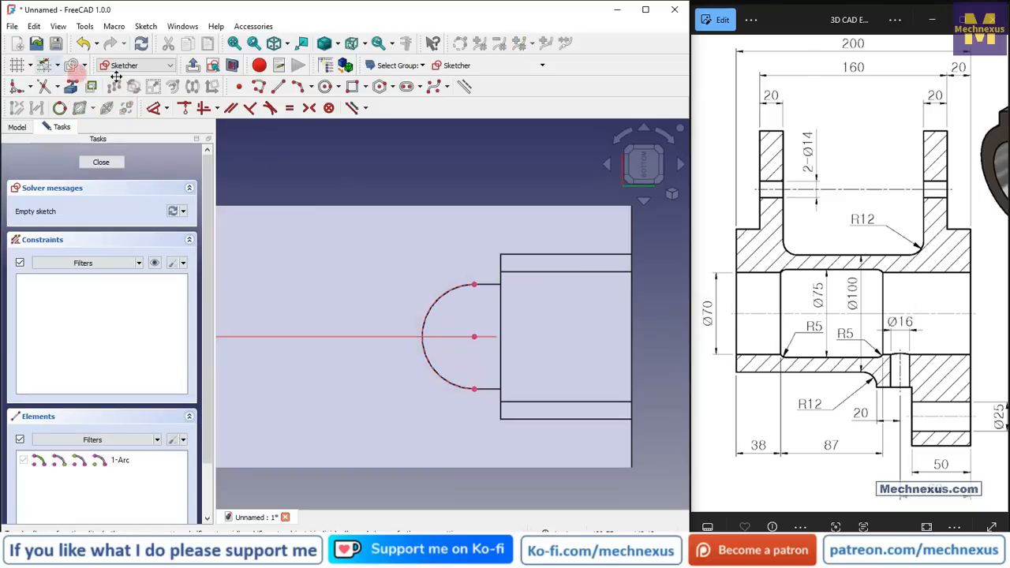
{"action": "left_click", "coordinate": [324, 86]}
{"action": "scroll", "coordinate": [457, 347], "scroll_direction": "up", "scroll_amount": 2}
{"action": "left_click", "coordinate": [489, 332]}
{"action": "left_click", "coordinate": [474, 299]}
Step: Set the circle's diameter to 16 mm and close the sketch
{"action": "left_click", "coordinate": [153, 108]}
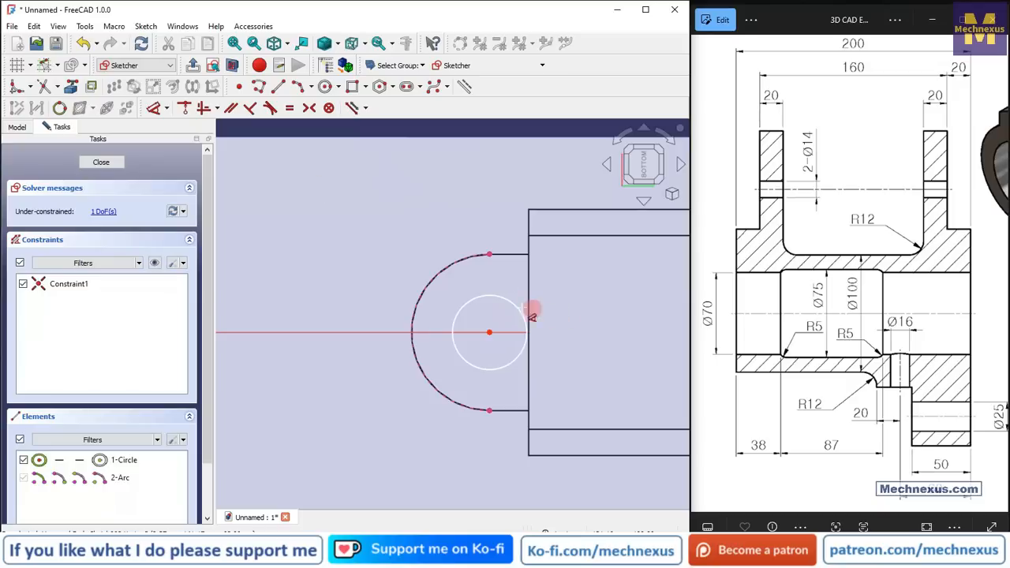
{"action": "left_click", "coordinate": [509, 301]}
{"action": "left_click", "coordinate": [580, 268]}
{"action": "type", "text": "16"}
{"action": "key", "text": "Return"}
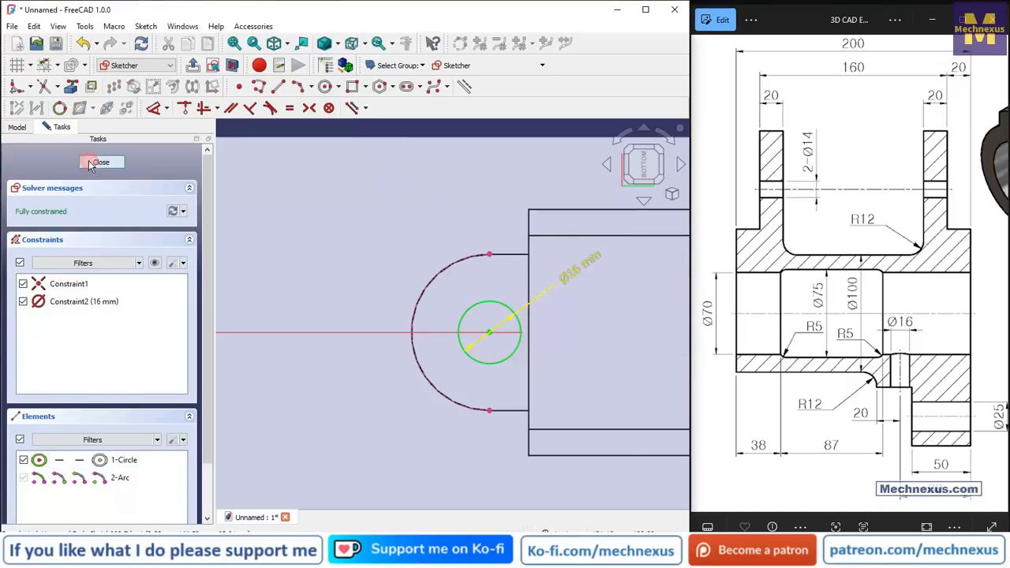
{"action": "key", "text": "Escape"}
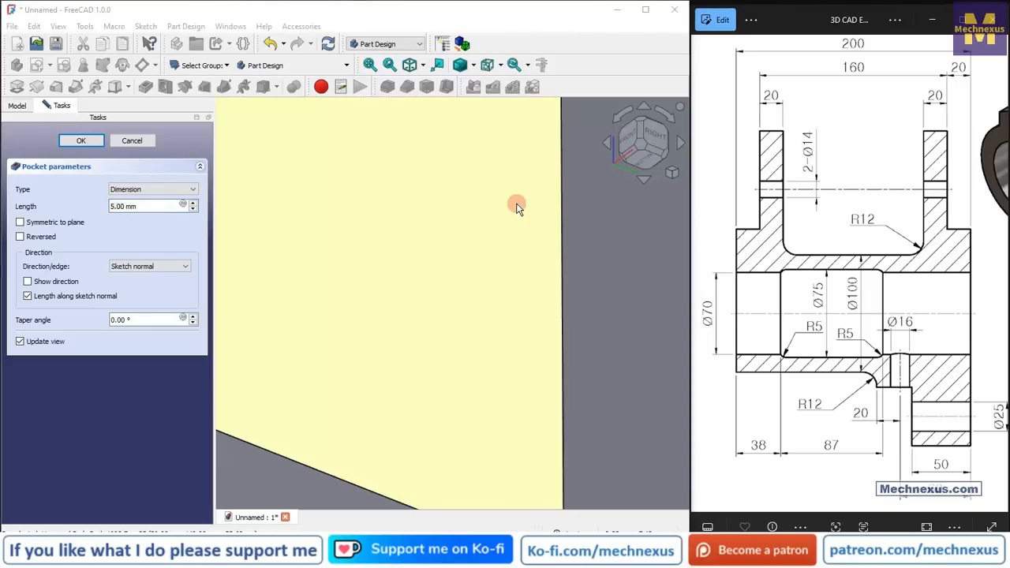
Step: Pocket the circle 35 mm deep through the boss into the bore and confirm it
{"action": "left_click", "coordinate": [163, 207]}
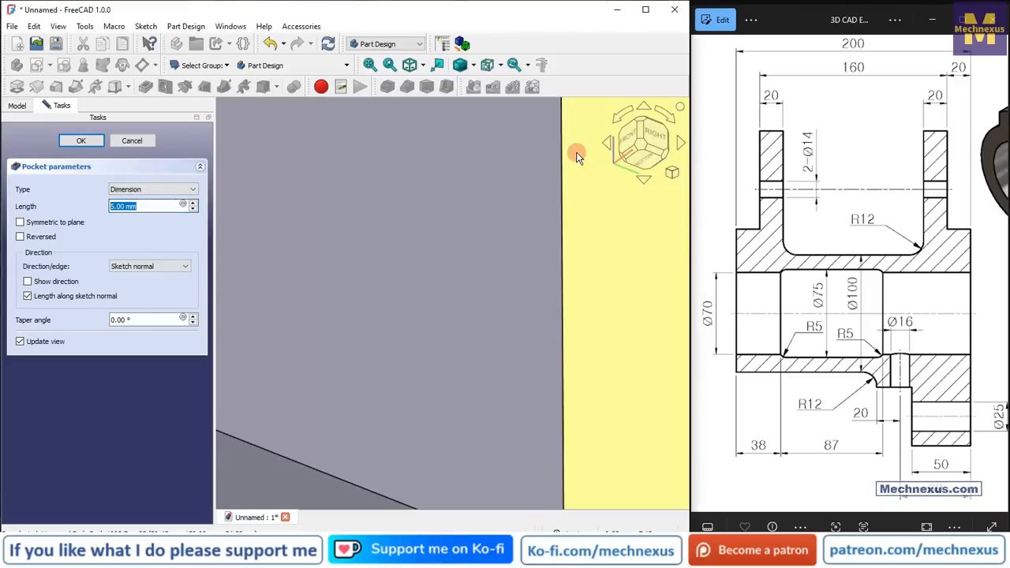
{"action": "scroll", "coordinate": [445, 212], "scroll_direction": "down", "scroll_amount": 11}
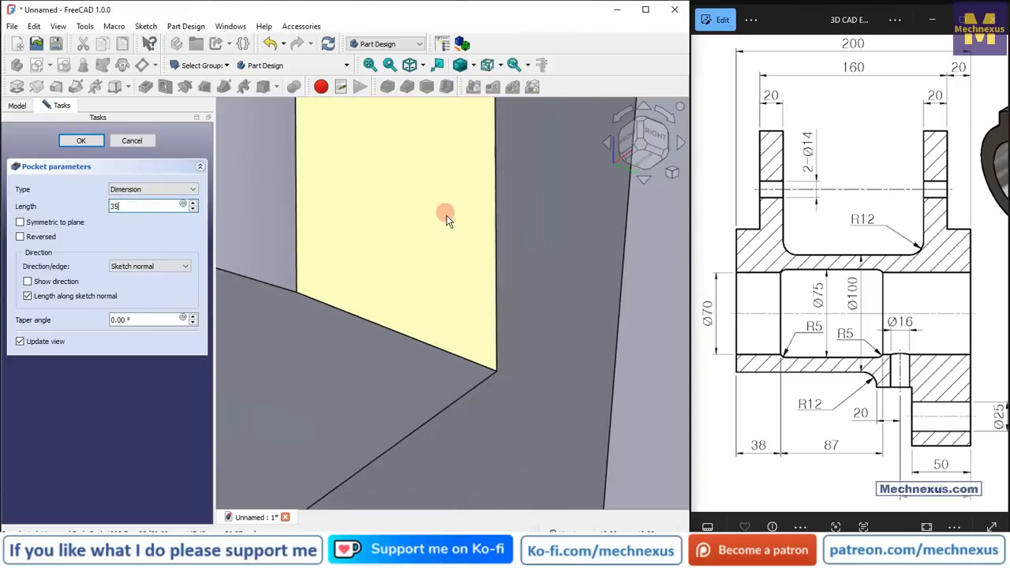
{"action": "scroll", "coordinate": [396, 249], "scroll_direction": "down", "scroll_amount": 5}
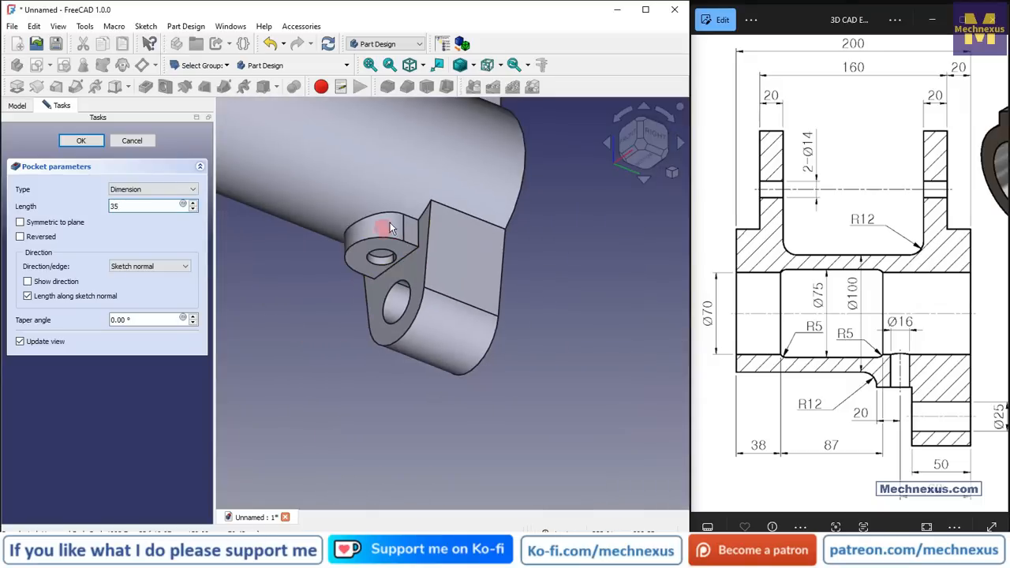
{"action": "middle_click_drag", "start_coordinate": [573, 250], "coordinate": [372, 278]}
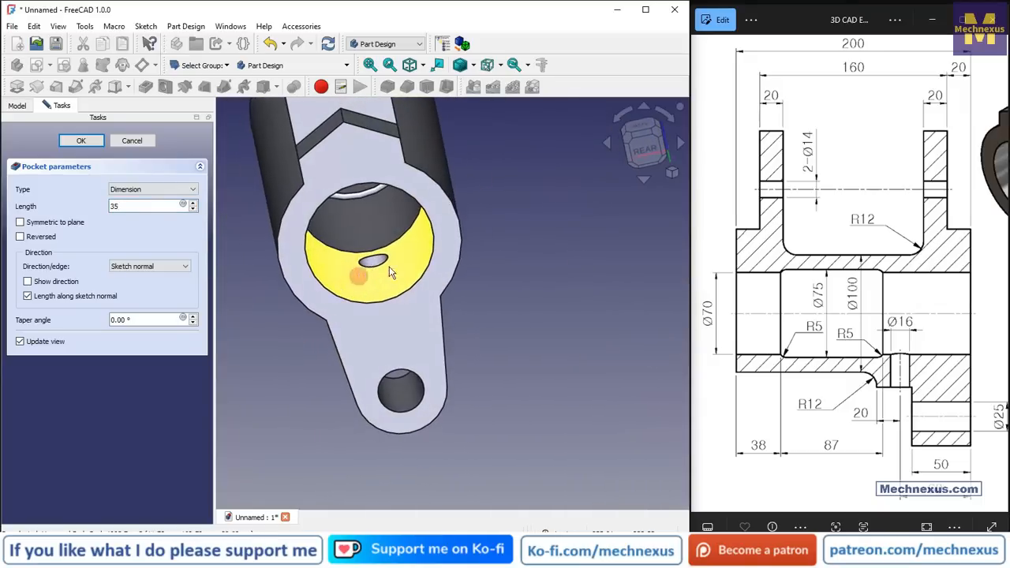
{"action": "middle_click_drag", "start_coordinate": [334, 221], "coordinate": [410, 237]}
{"action": "left_click", "coordinate": [135, 209]}
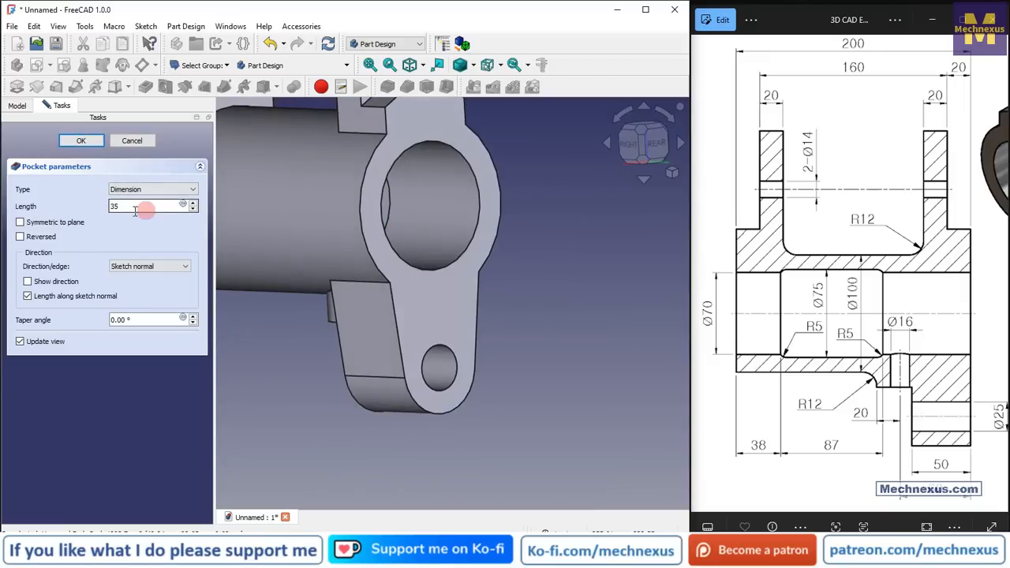
{"action": "left_click", "coordinate": [85, 142]}
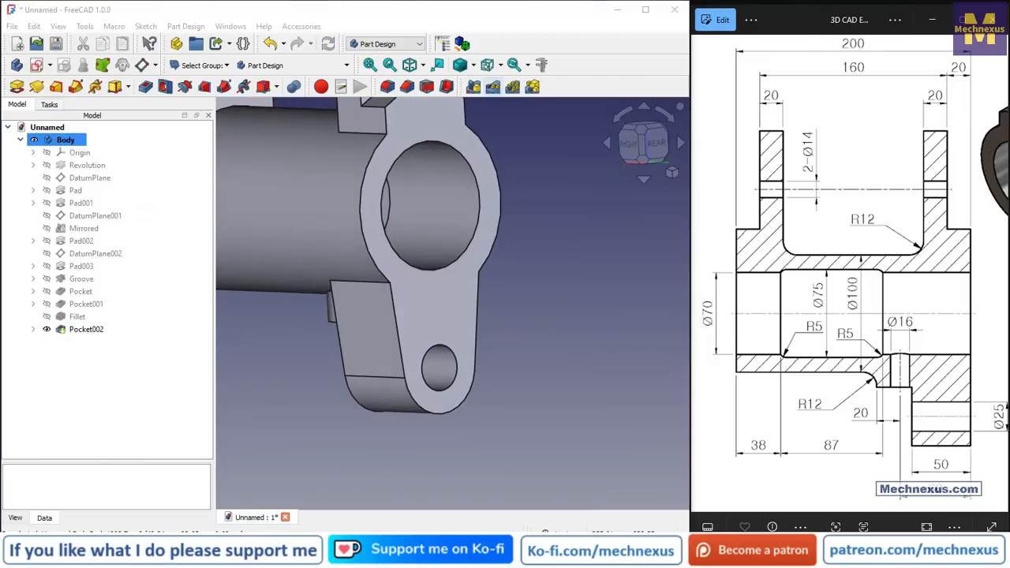
Step: Start a fillet with a radius of 12 mm and make it ready for picking edges
{"action": "scroll", "coordinate": [805, 345], "scroll_direction": "down", "scroll_amount": 3}
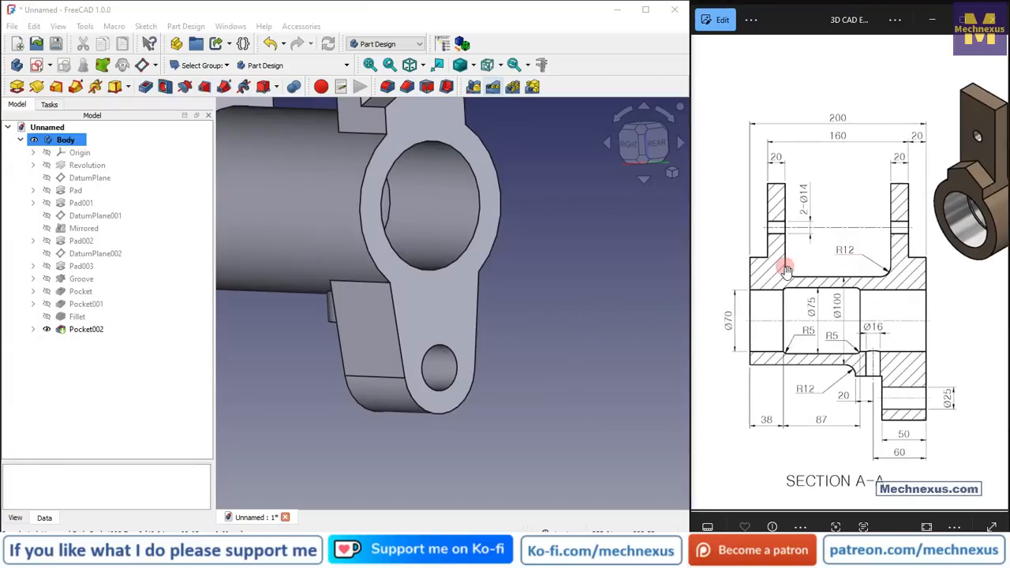
{"action": "scroll", "coordinate": [816, 265], "scroll_direction": "down", "scroll_amount": 2}
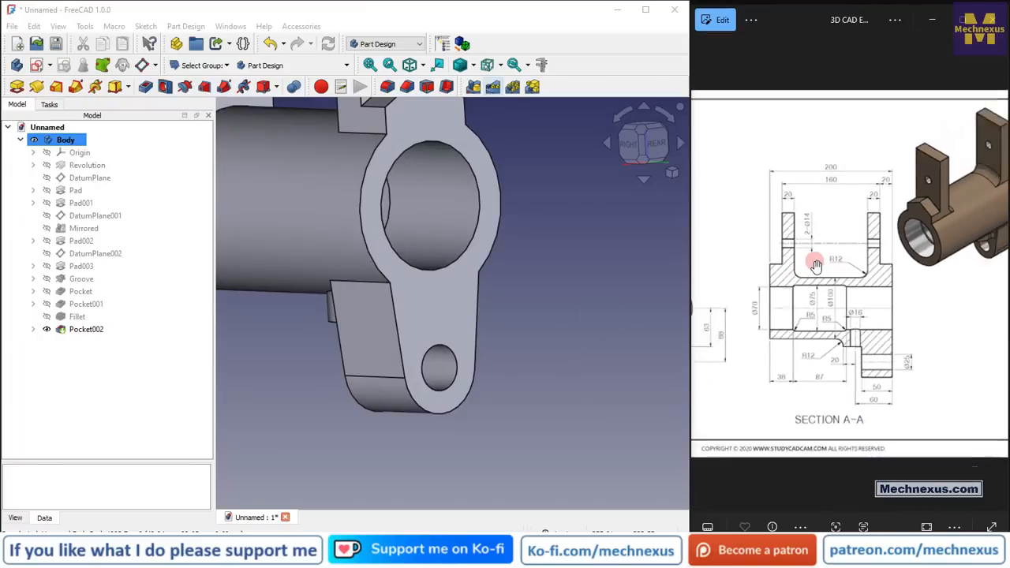
{"action": "scroll", "coordinate": [510, 285], "scroll_direction": "up", "scroll_amount": 3}
{"action": "scroll", "coordinate": [510, 285], "scroll_direction": "down", "scroll_amount": 5}
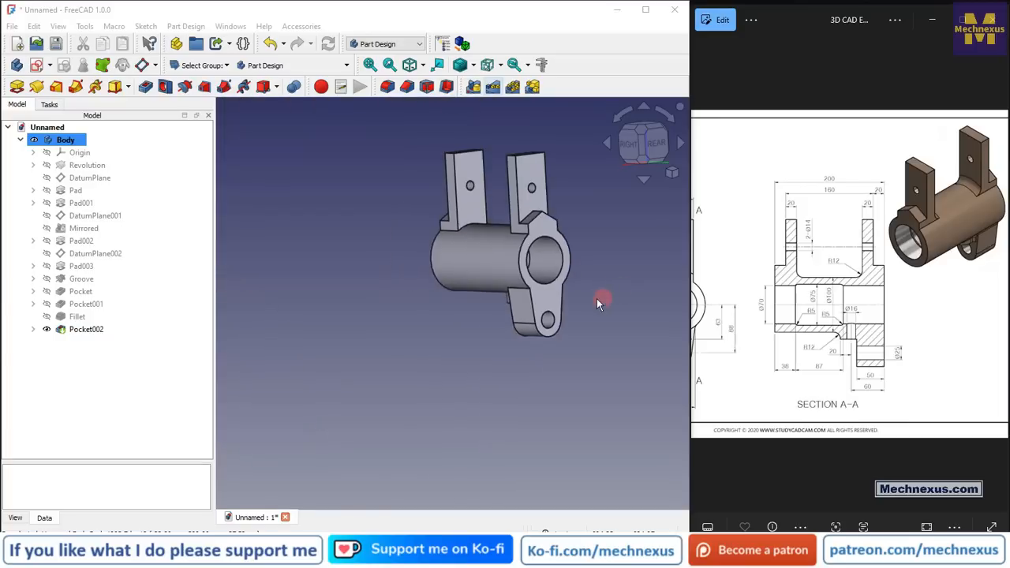
{"action": "scroll", "coordinate": [475, 205], "scroll_direction": "up", "scroll_amount": 3}
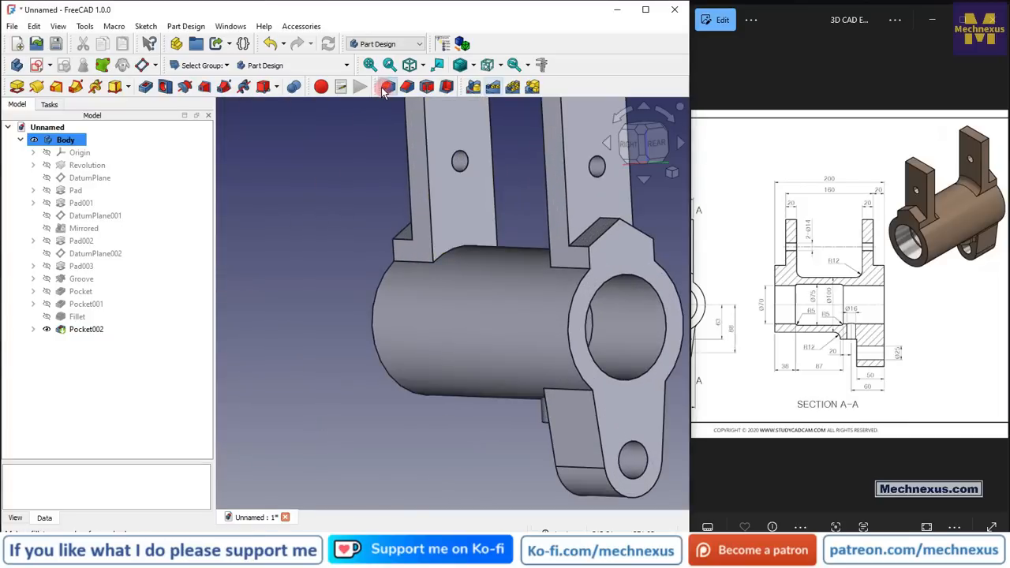
{"action": "type", "text": "12"}
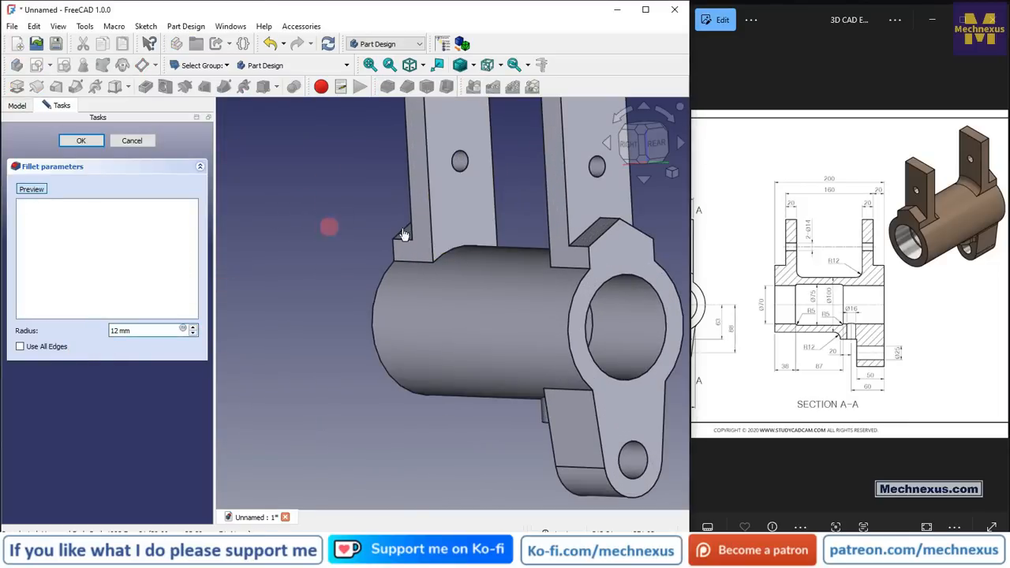
{"action": "left_click", "coordinate": [46, 306]}
{"action": "left_click", "coordinate": [29, 190]}
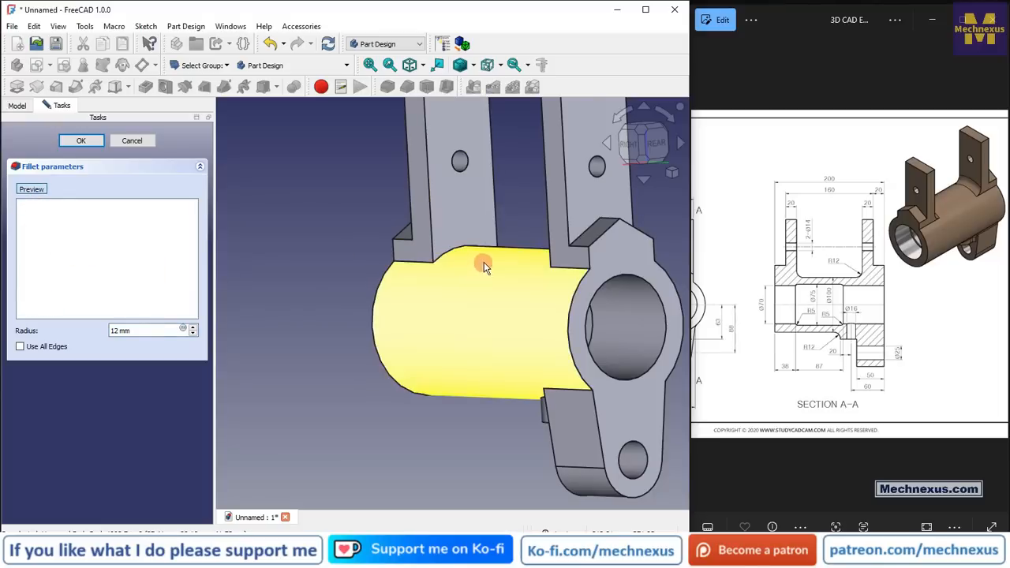
Step: Add the curved edges where the inner faces of the two upright arms meet the cylinder, and confirm the fillet
{"action": "scroll", "coordinate": [482, 264], "scroll_direction": "up", "scroll_amount": 3}
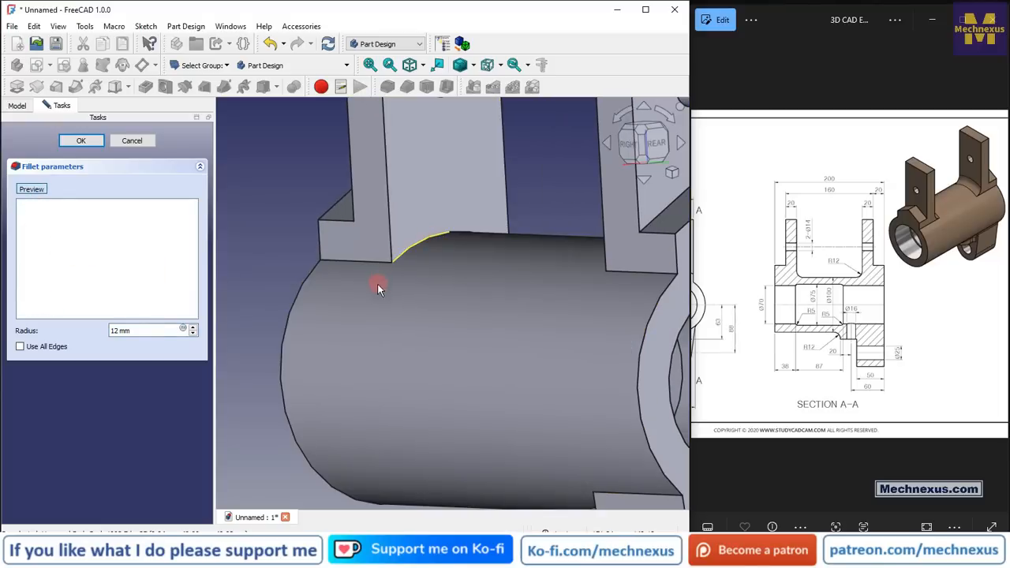
{"action": "left_click", "coordinate": [408, 248]}
{"action": "scroll", "coordinate": [377, 283], "scroll_direction": "down", "scroll_amount": 2}
{"action": "scroll", "coordinate": [442, 275], "scroll_direction": "up", "scroll_amount": 1}
{"action": "middle_click_drag", "start_coordinate": [442, 275], "coordinate": [556, 322]}
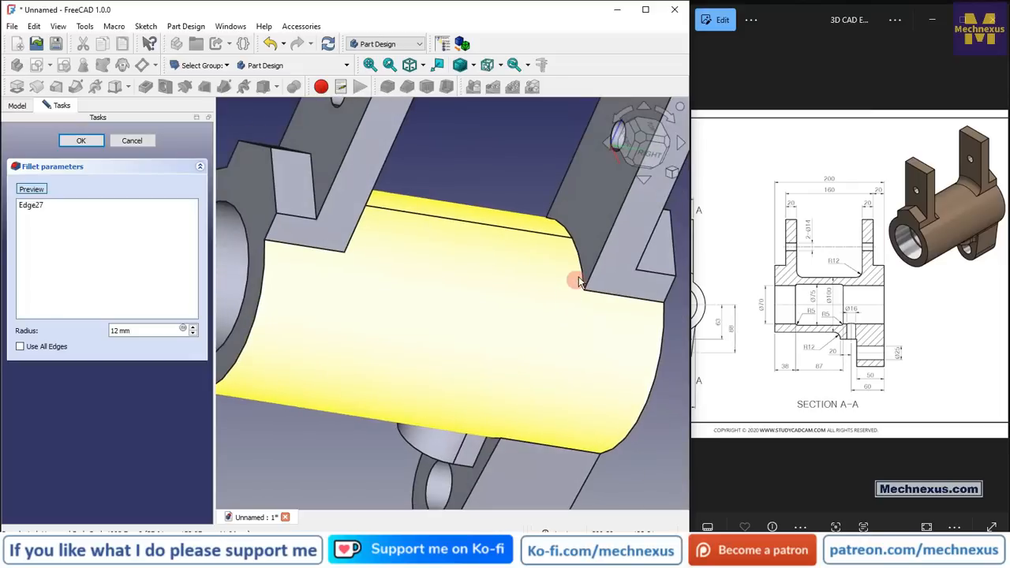
{"action": "scroll", "coordinate": [581, 273], "scroll_direction": "up", "scroll_amount": 5}
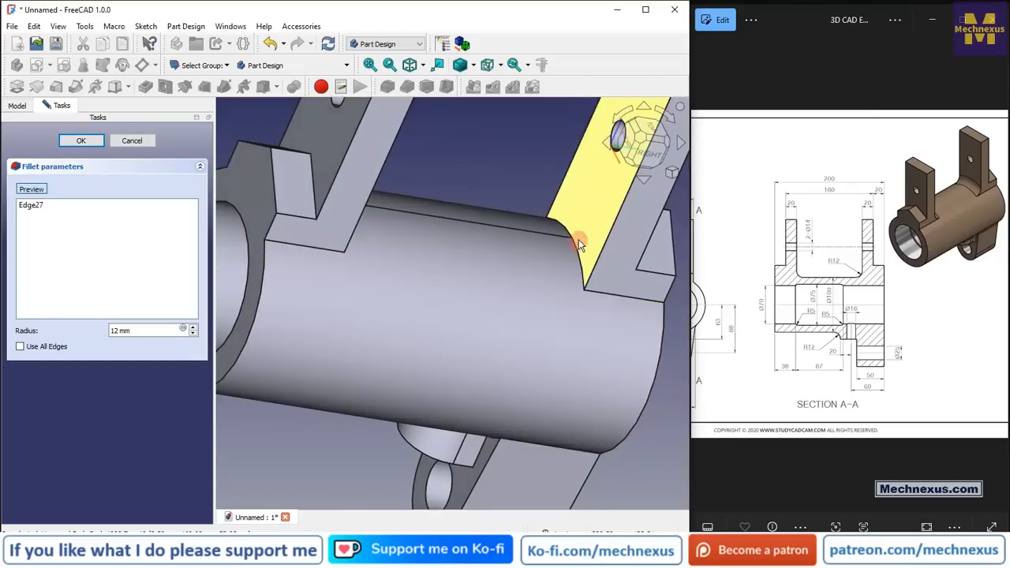
{"action": "left_click", "coordinate": [522, 291]}
{"action": "scroll", "coordinate": [522, 291], "scroll_direction": "down", "scroll_amount": 5}
{"action": "left_click", "coordinate": [79, 244]}
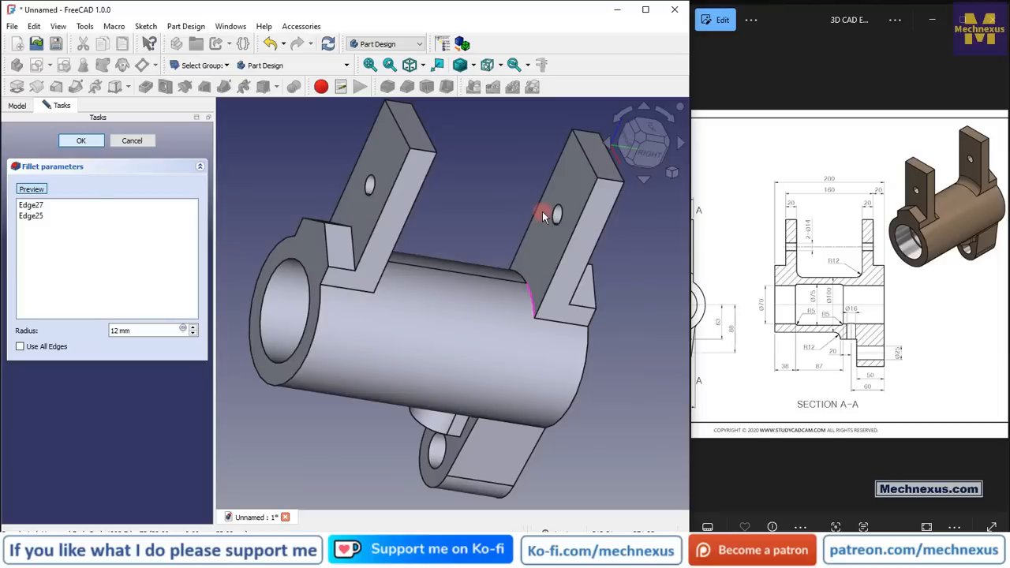
Step: Inspect the fillets at the bases of both arms from several sides and compare them with the section drawing
{"action": "scroll", "coordinate": [477, 274], "scroll_direction": "up", "scroll_amount": 1}
{"action": "mouse_move", "coordinate": [486, 287]}
{"action": "middle_mouse_down"}
{"action": "mouse_move", "coordinate": [468, 276]}
{"action": "mouse_move", "coordinate": [478, 278]}
{"action": "middle_mouse_up"}
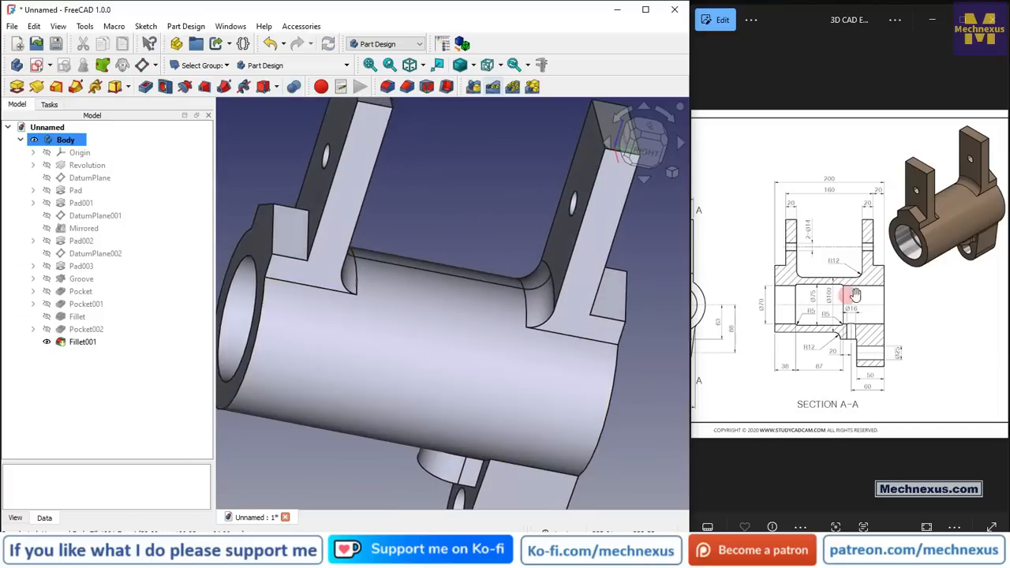
{"action": "scroll", "coordinate": [766, 266], "scroll_direction": "down", "scroll_amount": 2}
{"action": "scroll", "coordinate": [438, 268], "scroll_direction": "up", "scroll_amount": 2}
{"action": "middle_click_drag", "start_coordinate": [387, 266], "coordinate": [339, 264]}
{"action": "scroll", "coordinate": [907, 265], "scroll_direction": "up", "scroll_amount": 2}
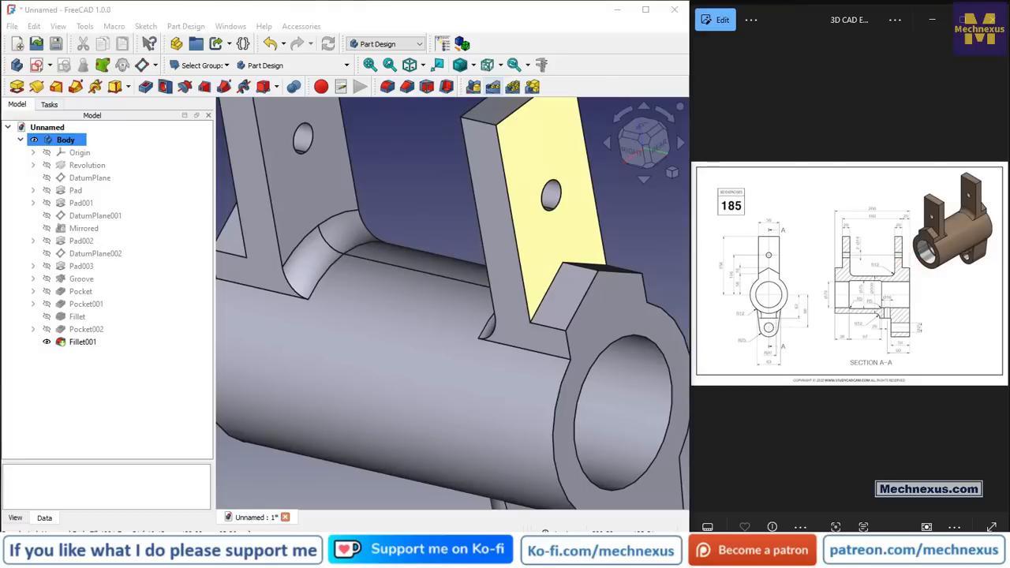
{"action": "scroll", "coordinate": [490, 306], "scroll_direction": "down", "scroll_amount": 3}
{"action": "scroll", "coordinate": [490, 410], "scroll_direction": "up", "scroll_amount": 2}
Step: Fillet the curved edge where the small boss meets the cylinder with a 12 mm radius
{"action": "middle_click_drag", "start_coordinate": [490, 409], "coordinate": [534, 337]}
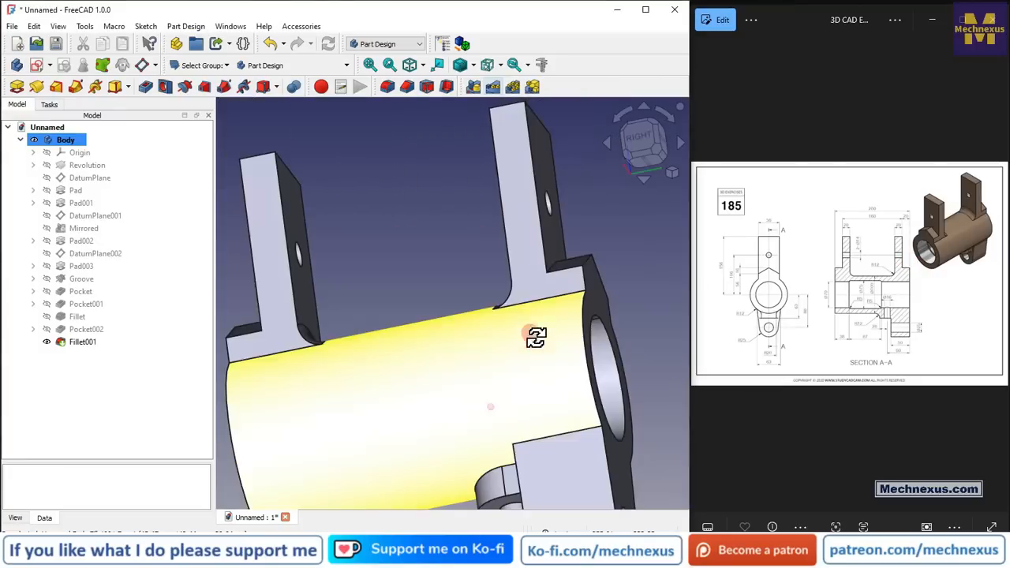
{"action": "scroll", "coordinate": [909, 392], "scroll_direction": "up", "scroll_amount": 5}
{"action": "scroll", "coordinate": [480, 276], "scroll_direction": "down", "scroll_amount": 3}
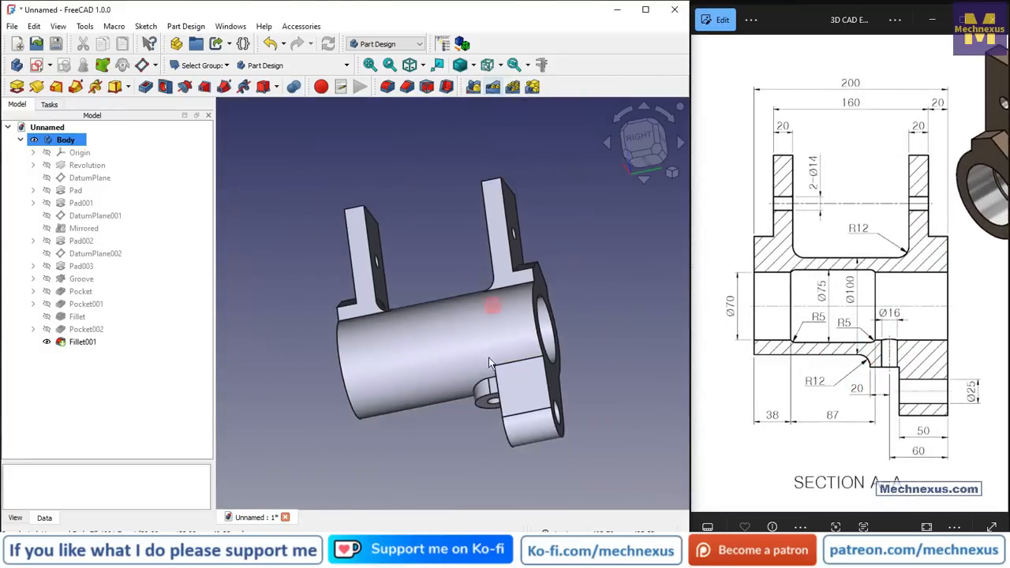
{"action": "scroll", "coordinate": [475, 384], "scroll_direction": "up", "scroll_amount": 3}
{"action": "scroll", "coordinate": [476, 384], "scroll_direction": "up", "scroll_amount": 4}
{"action": "left_click", "coordinate": [507, 363]}
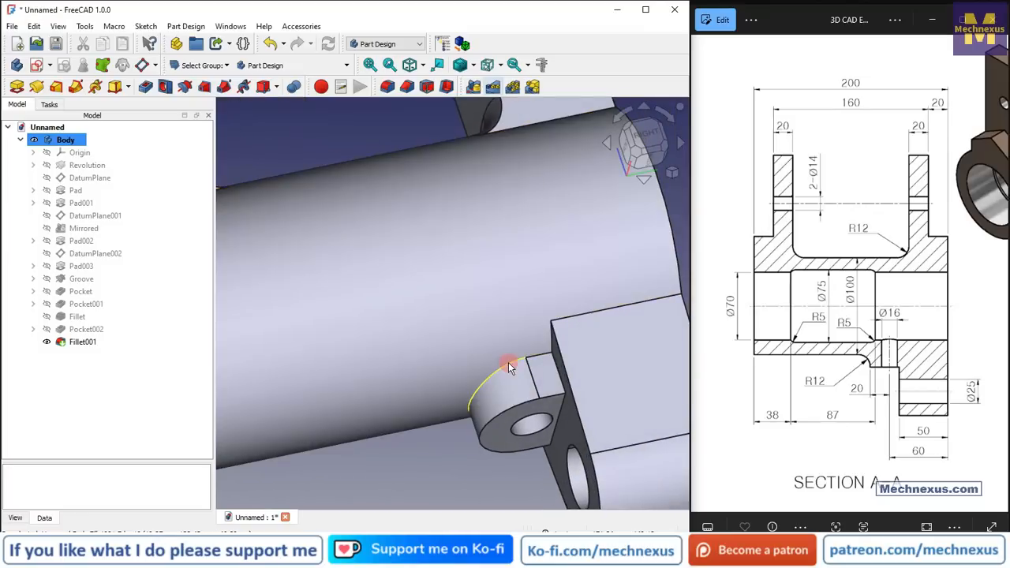
{"action": "scroll", "coordinate": [508, 362], "scroll_direction": "up", "scroll_amount": 2}
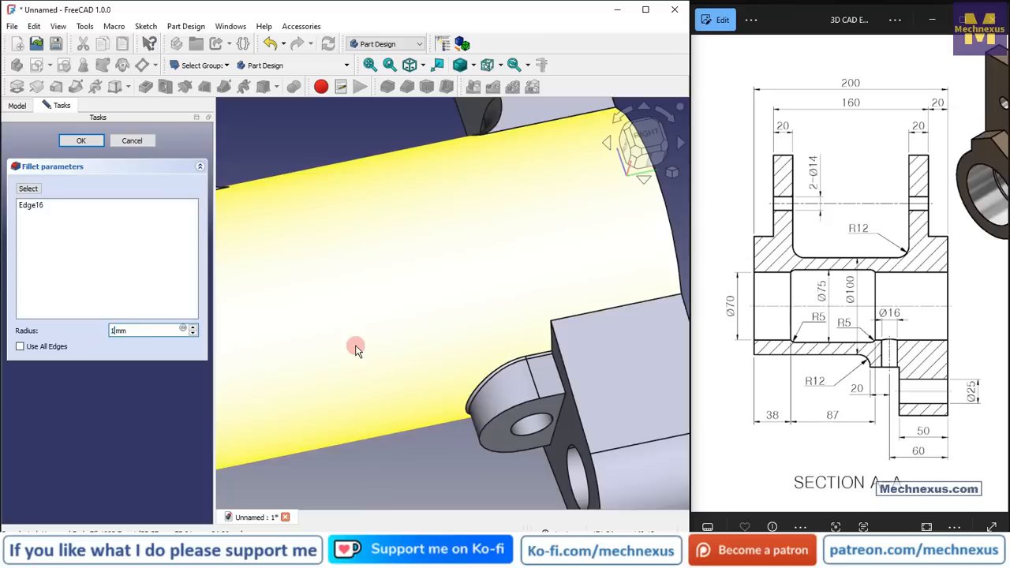
{"action": "scroll", "coordinate": [379, 316], "scroll_direction": "down", "scroll_amount": 5}
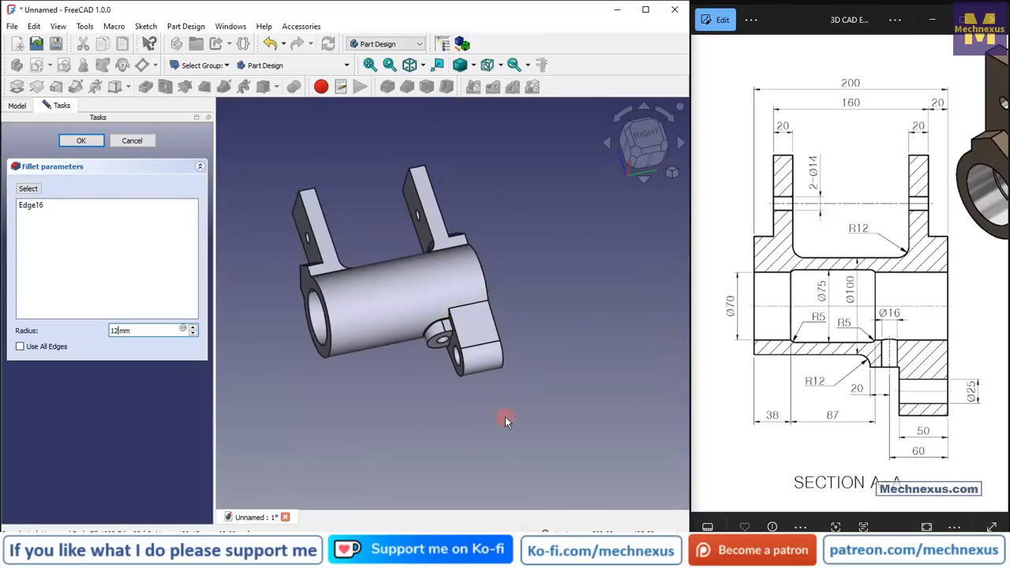
{"action": "scroll", "coordinate": [403, 314], "scroll_direction": "up", "scroll_amount": 5}
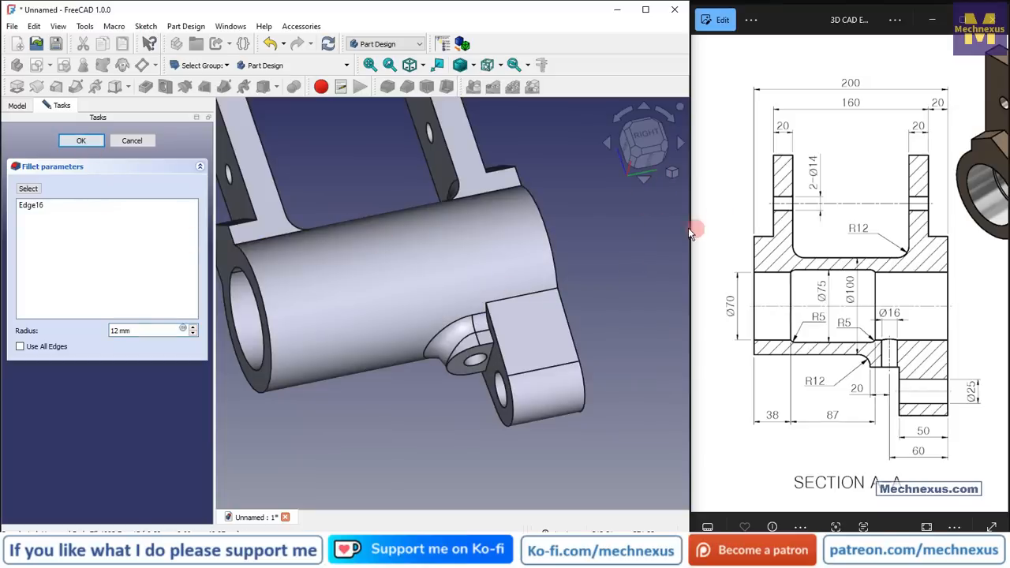
Step: Show the finished bracket in isometric view and save the document as "FreeCAD Part Modeling Tutorial 133-R1" in the Tutorial 133 folder
{"action": "scroll", "coordinate": [778, 292], "scroll_direction": "down", "scroll_amount": 5}
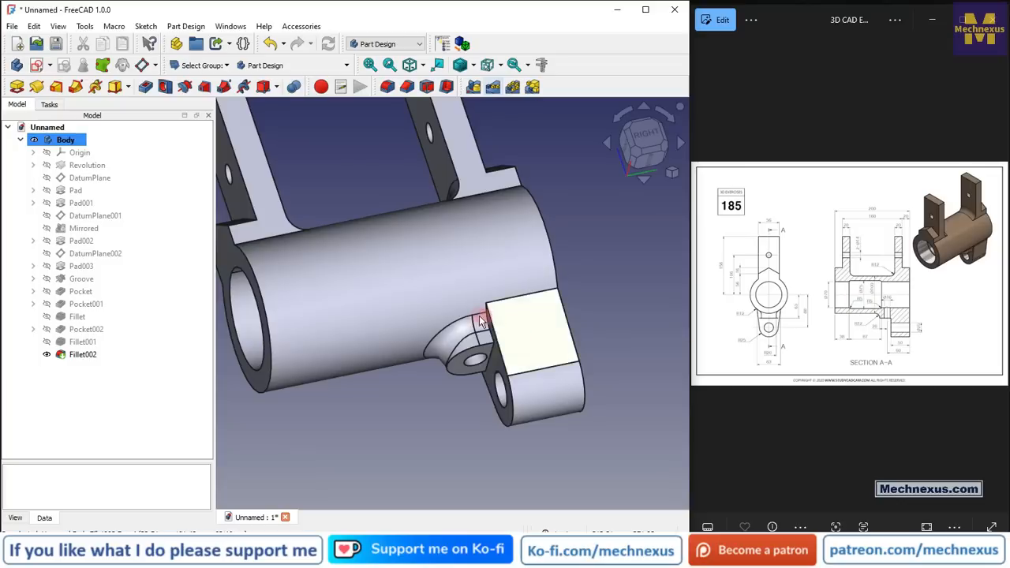
{"action": "left_click", "coordinate": [673, 172]}
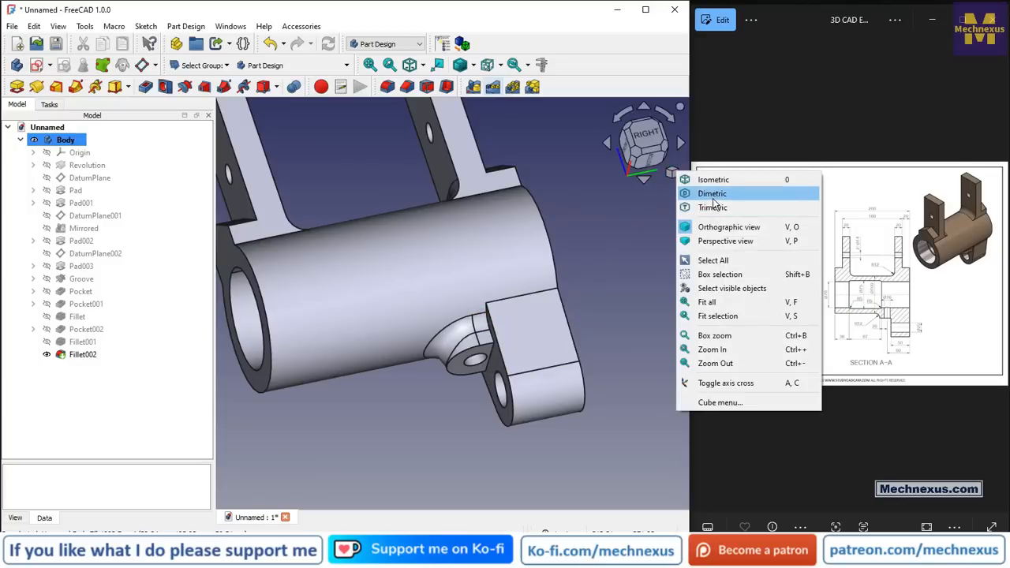
{"action": "left_click", "coordinate": [712, 180]}
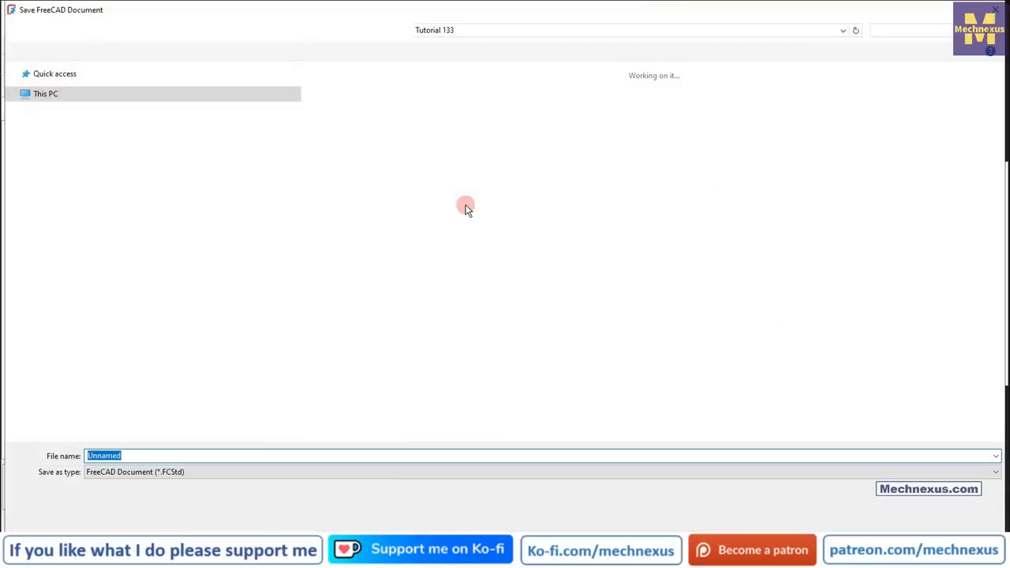
{"action": "left_click", "coordinate": [416, 118]}
{"action": "left_click", "coordinate": [223, 451]}
{"action": "left_click", "coordinate": [246, 459]}
{"action": "type", "text": "-"}
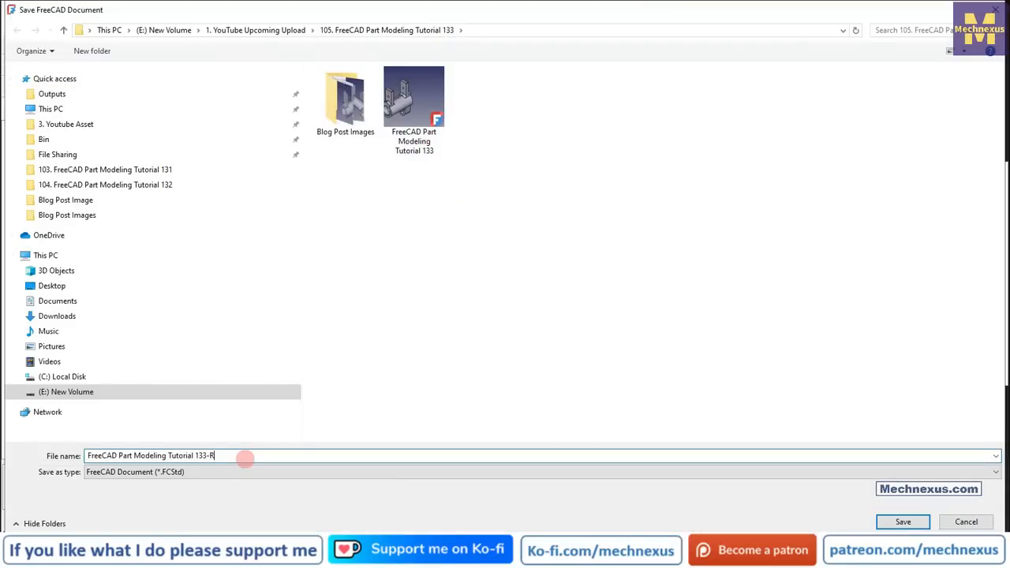
{"action": "type", "text": "R1"}
{"action": "key", "text": "Return"}
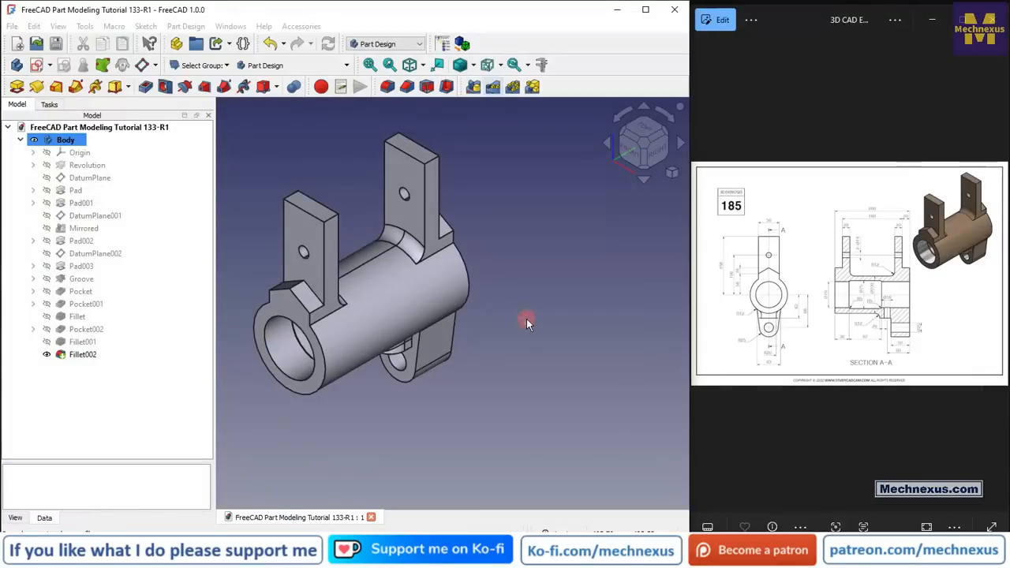
Step: Inspect the finished bracket from several sides, checking the arms, bore, small boss and lower lug against the drawing
{"action": "scroll", "coordinate": [317, 293], "scroll_direction": "up", "scroll_amount": 3}
{"action": "scroll", "coordinate": [545, 351], "scroll_direction": "down", "scroll_amount": 3}
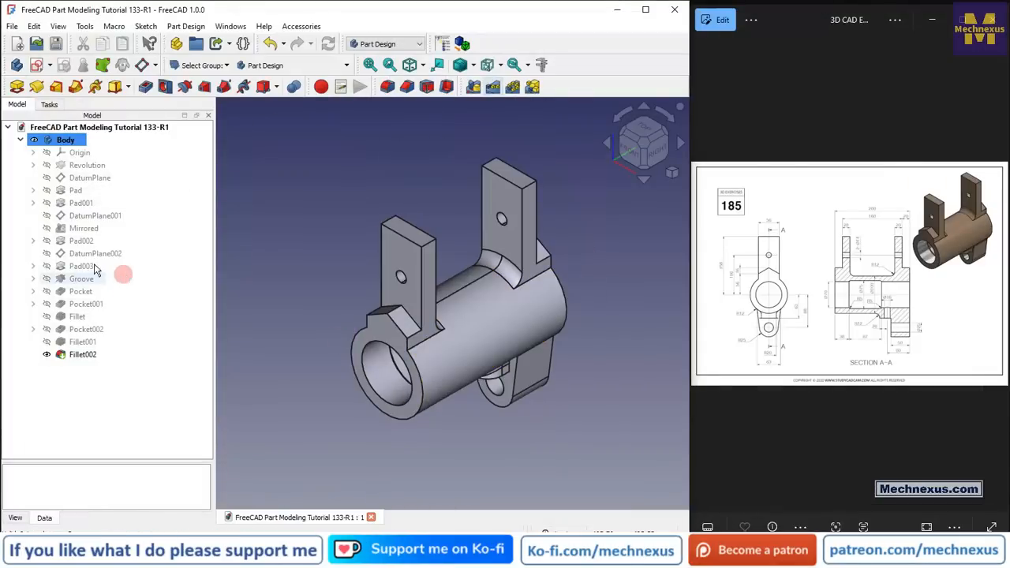
{"action": "scroll", "coordinate": [434, 292], "scroll_direction": "up", "scroll_amount": 2}
{"action": "middle_click_drag", "start_coordinate": [527, 337], "coordinate": [266, 273]}
{"action": "middle_click_drag", "start_coordinate": [309, 334], "coordinate": [227, 368]}
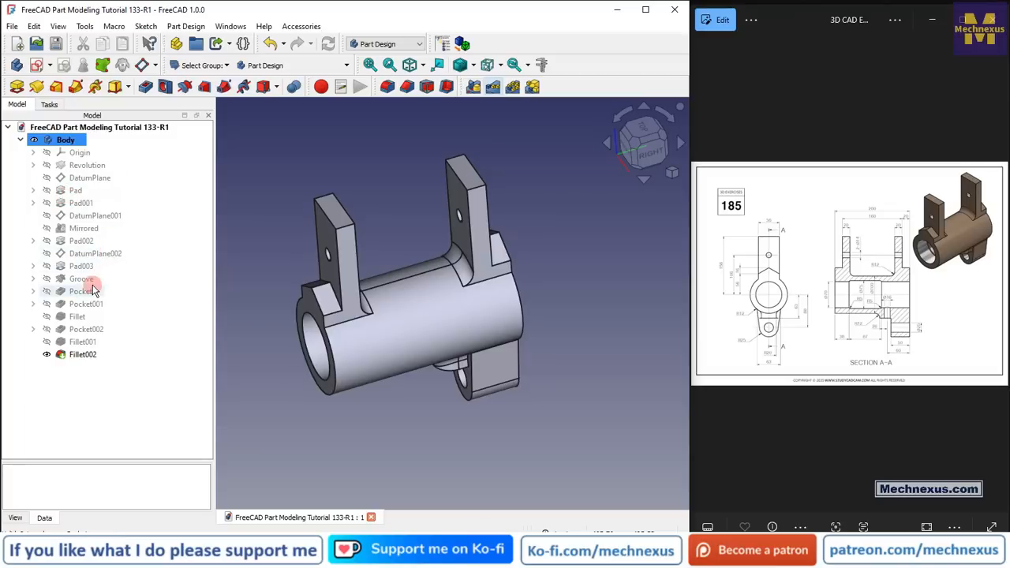
{"action": "scroll", "coordinate": [526, 265], "scroll_direction": "up", "scroll_amount": 1}
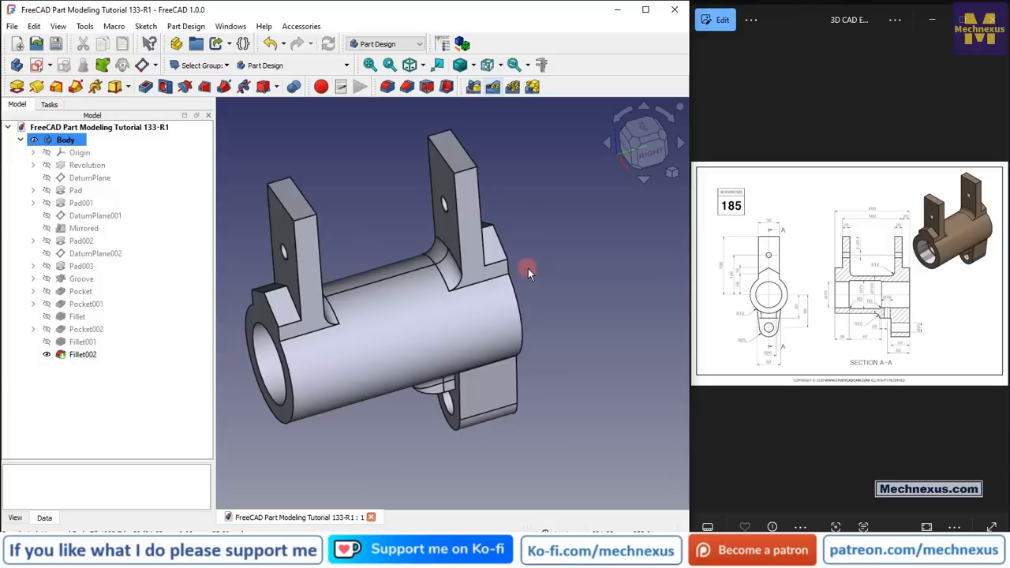
{"action": "middle_click_drag", "start_coordinate": [505, 289], "coordinate": [382, 244]}
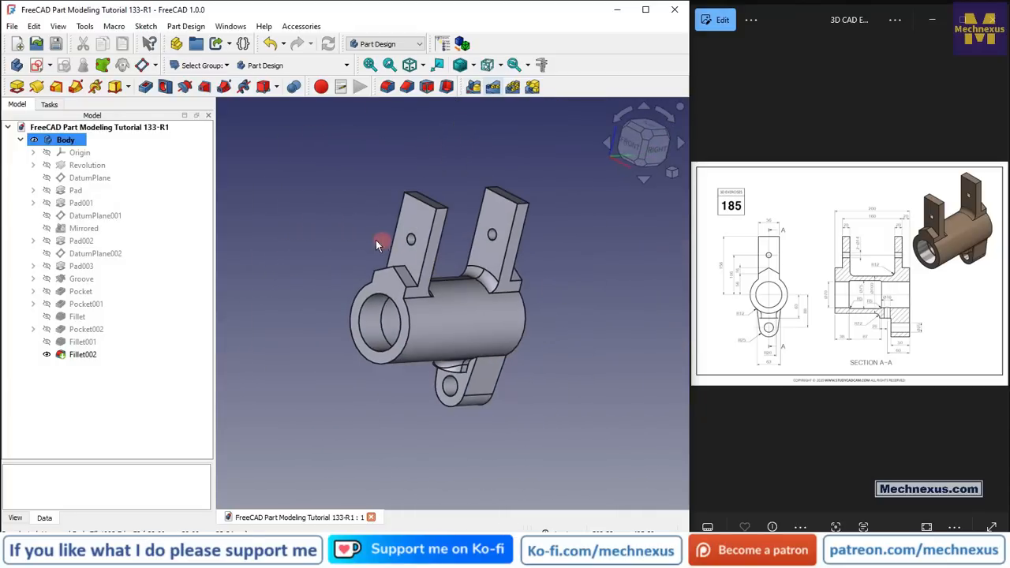
{"action": "scroll", "coordinate": [362, 242], "scroll_direction": "up", "scroll_amount": 2}
{"action": "middle_click_drag", "start_coordinate": [364, 191], "coordinate": [347, 259]}
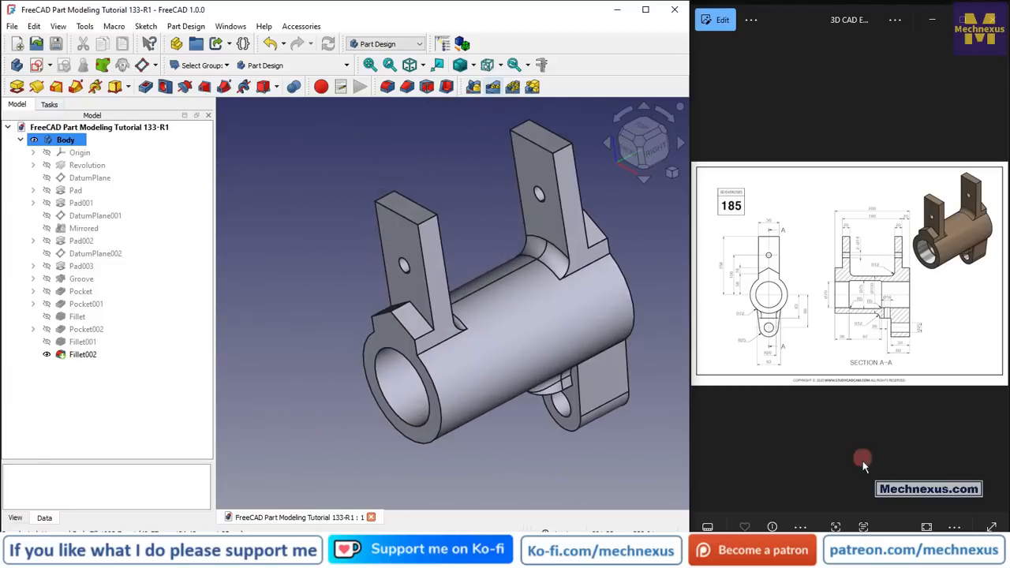